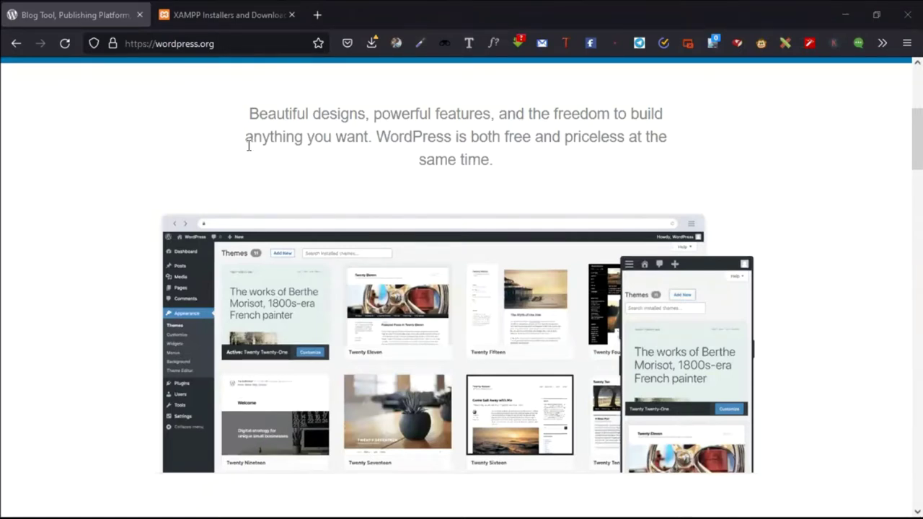
- Load wordpress.com in a new third tab, then return to the WordPress.org tab
scroll(249, 147, "up", 3)
scroll(247, 151, "up", 1)
mouse_move(508, 513)
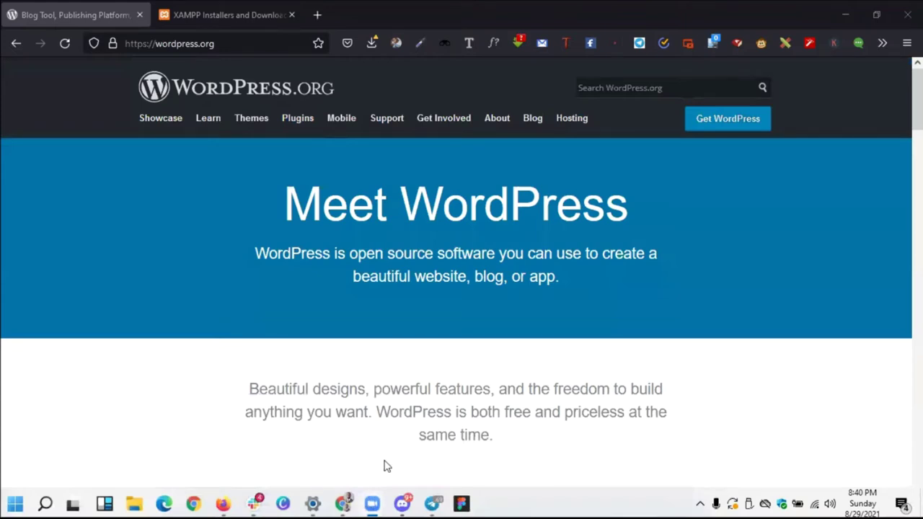
mouse_move(375, 502)
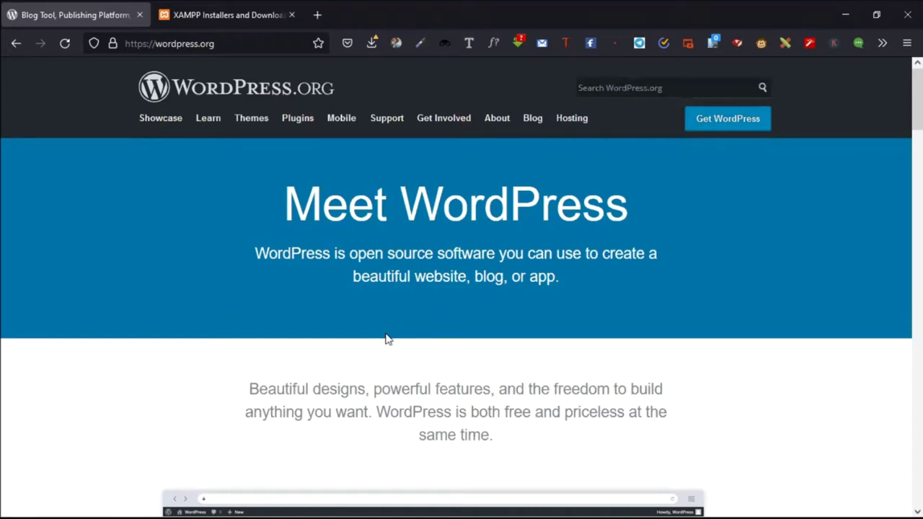
scroll(387, 336, "down", 3)
scroll(387, 339, "down", 2)
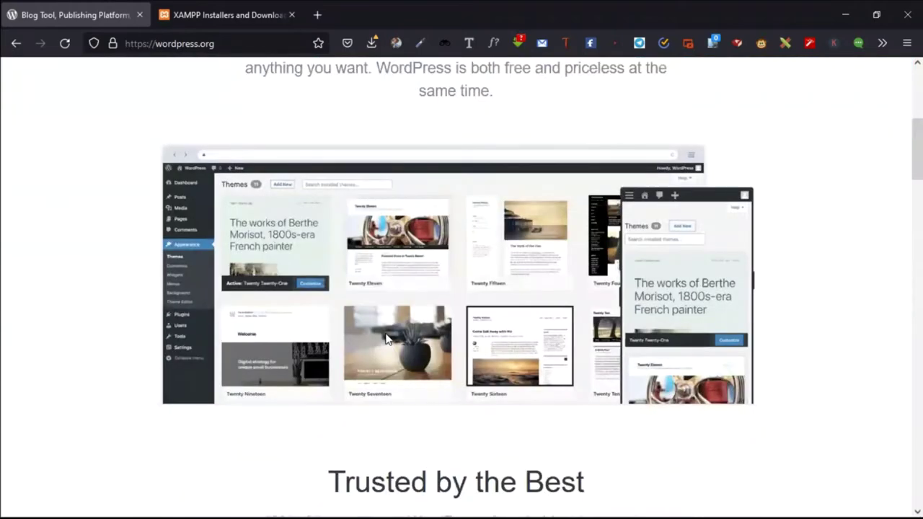
scroll(387, 339, "up", 2)
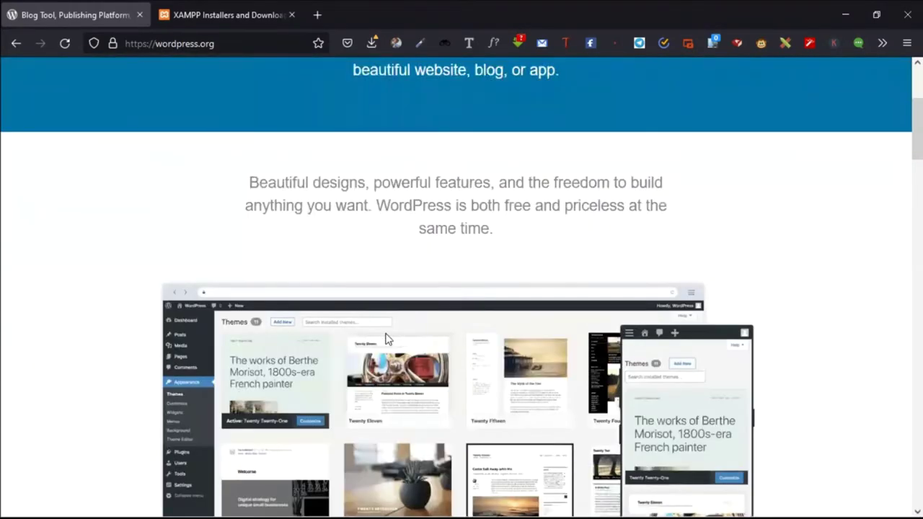
scroll(388, 339, "up", 3)
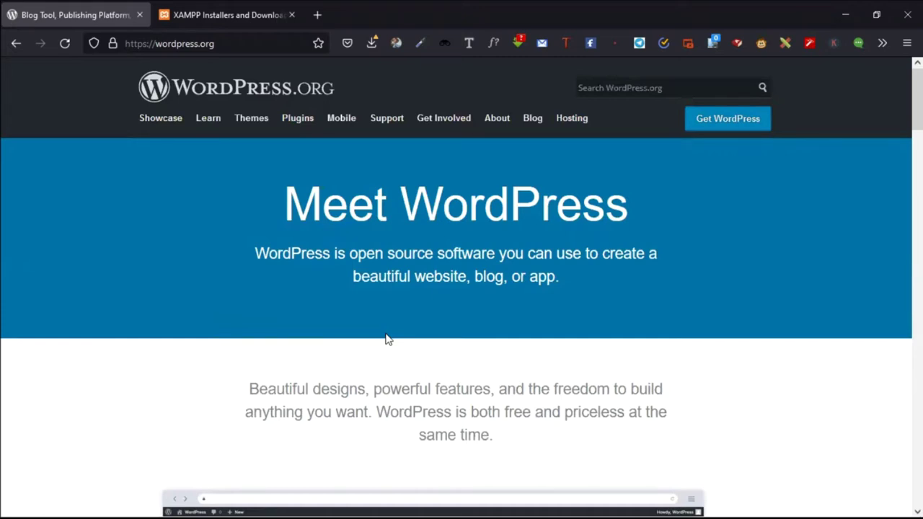
left_click(317, 14)
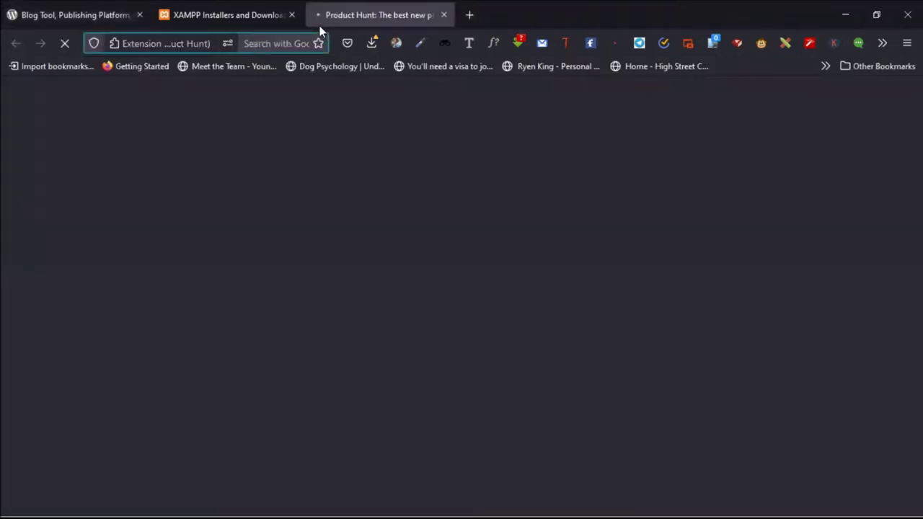
type("wordpres")
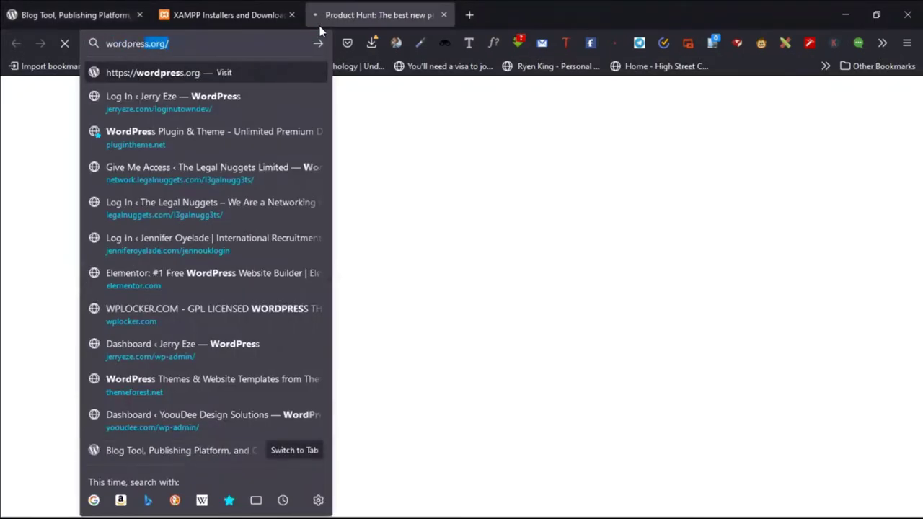
type("s.com")
key("Return")
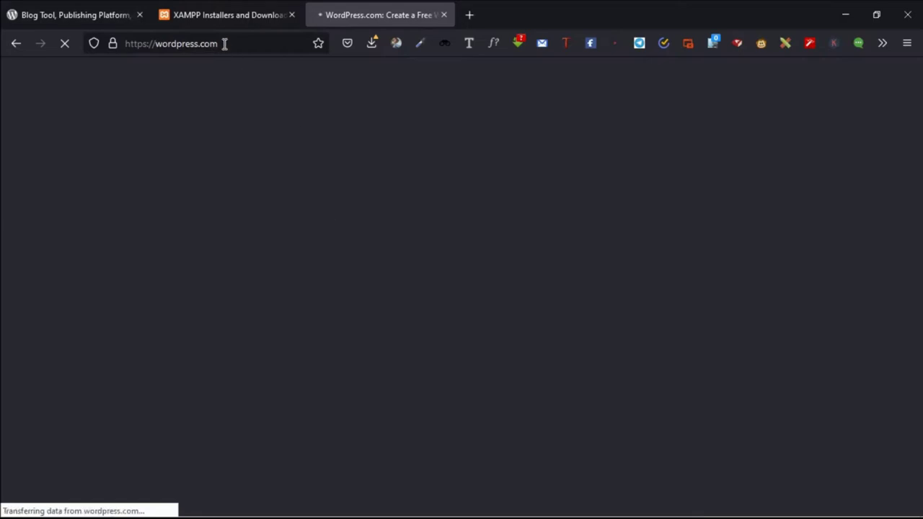
left_click(77, 16)
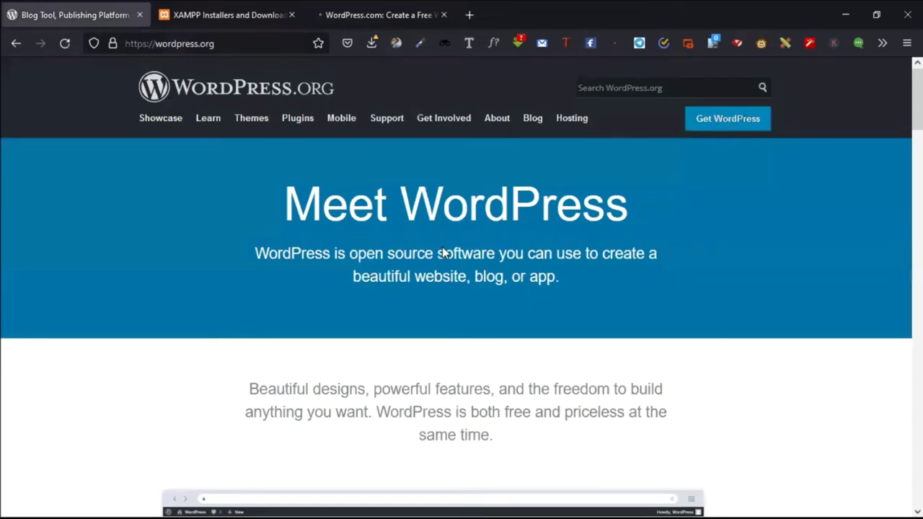
- Go to the Get WordPress page and scroll to the free Download WordPress 5.8 button
scroll(458, 247, "down", 10)
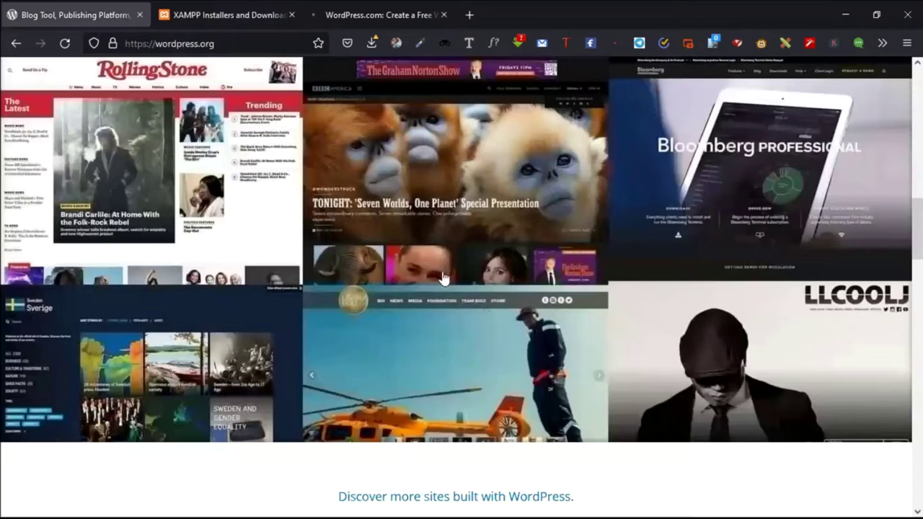
left_click(420, 299)
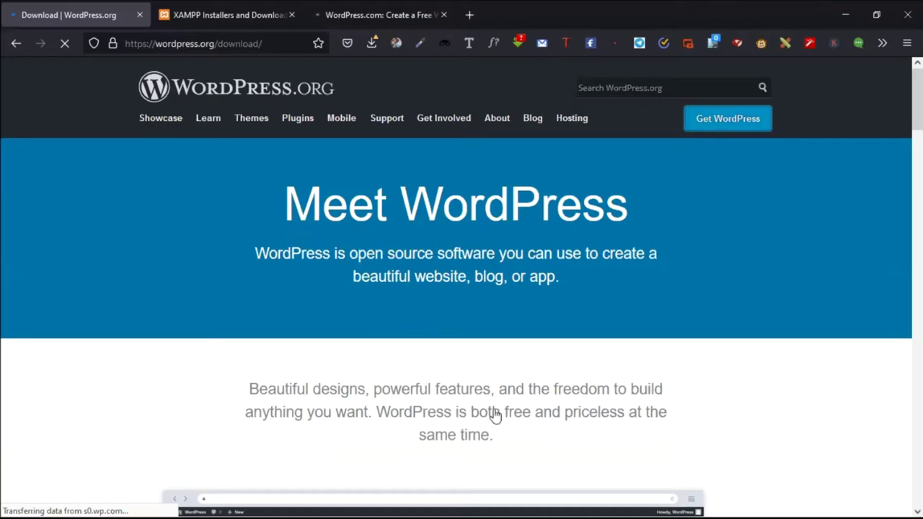
mouse_move(402, 501)
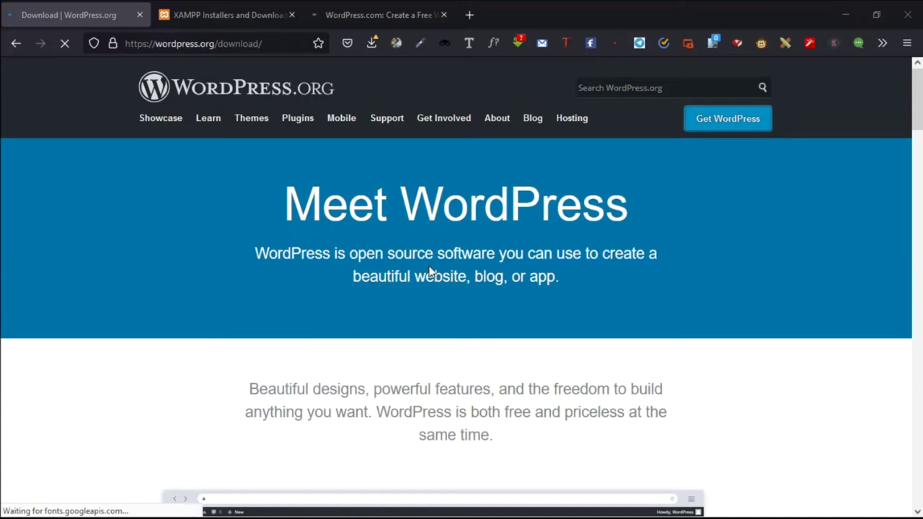
scroll(430, 267, "down", 3)
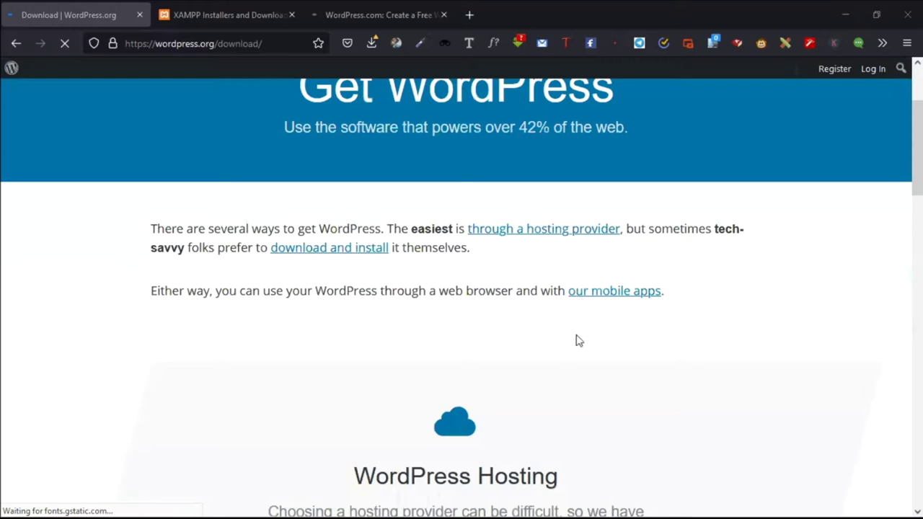
scroll(585, 322, "down", 5)
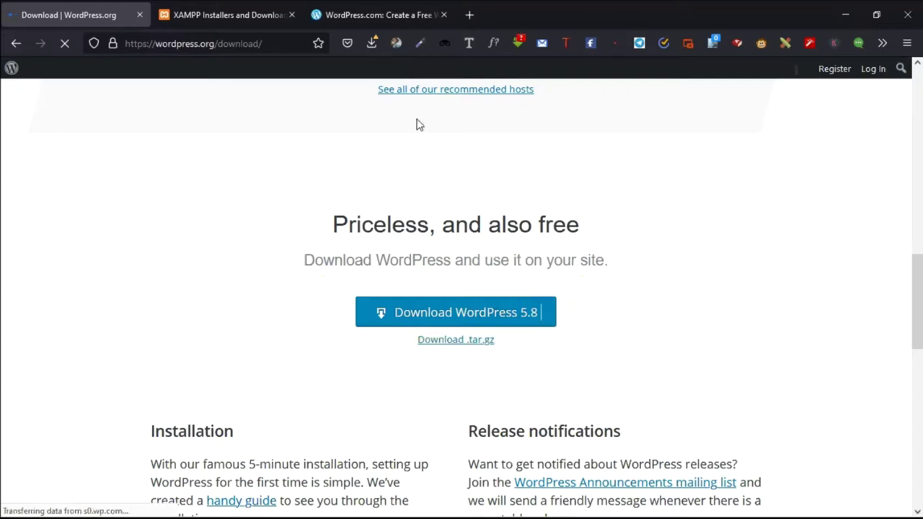
- Start the WordPress 5.8 download, cancel the 15.7 MB zip prompt, and switch to the XAMPP tab
left_click(372, 42)
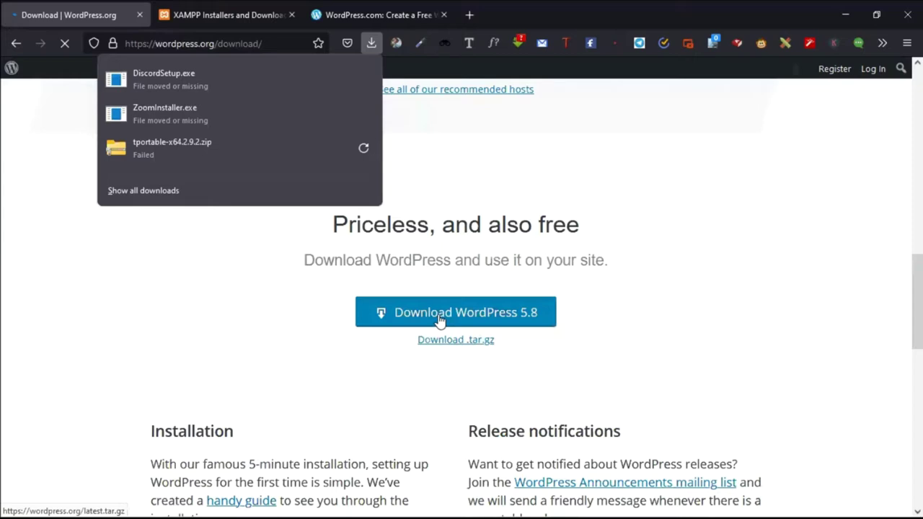
left_click(440, 320)
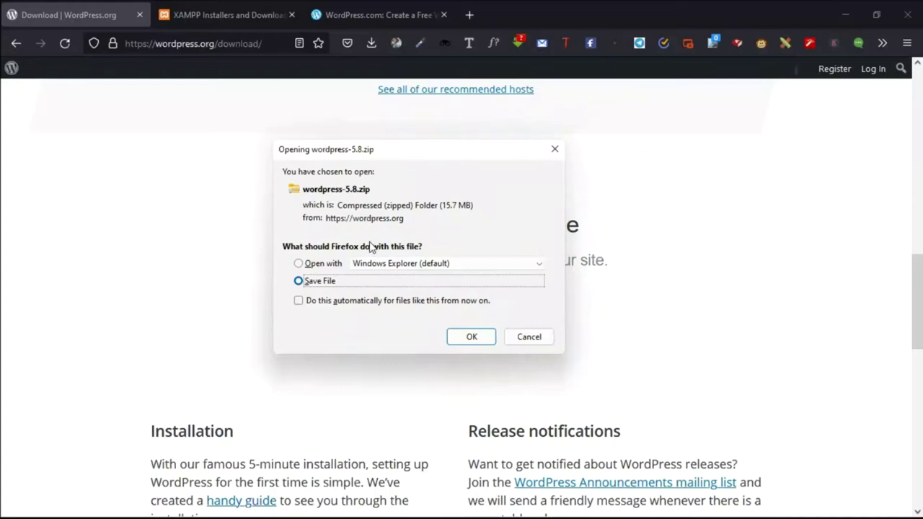
left_click_drag(438, 205, 486, 204)
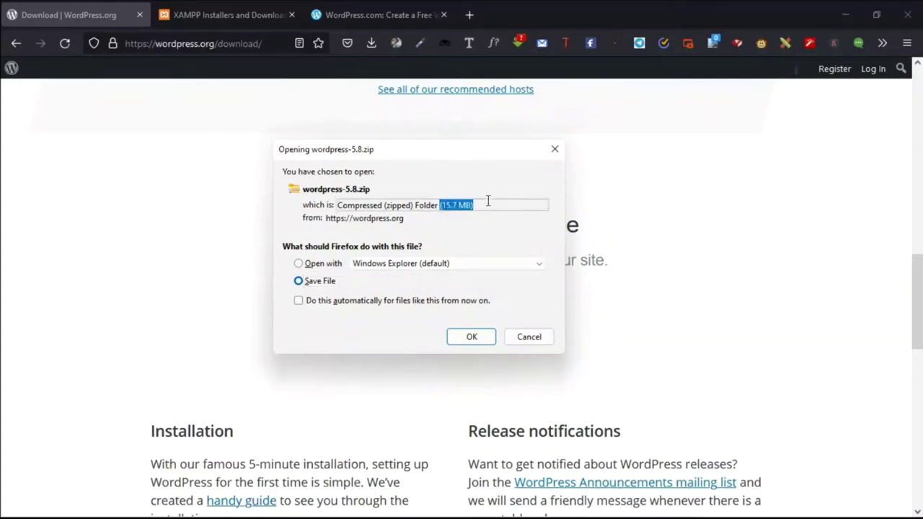
left_click(528, 336)
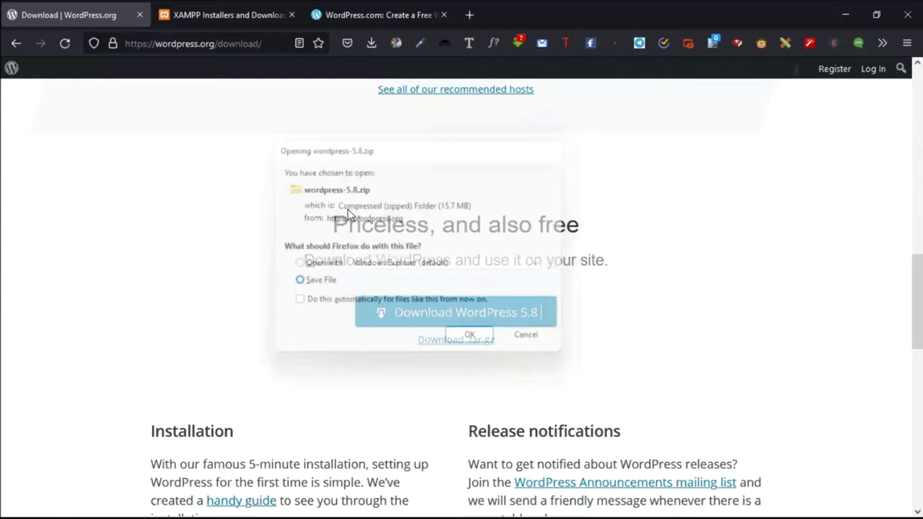
key("ctrl+Tab")
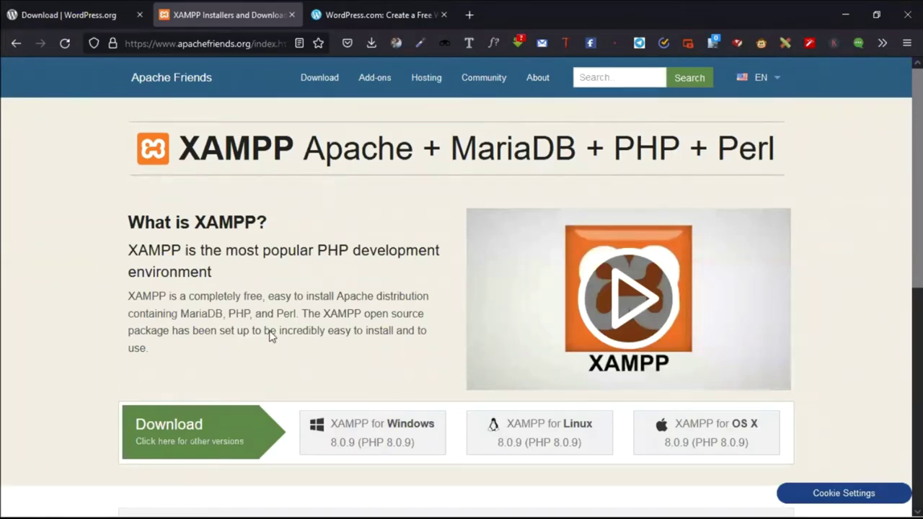
scroll(270, 335, "down", 2)
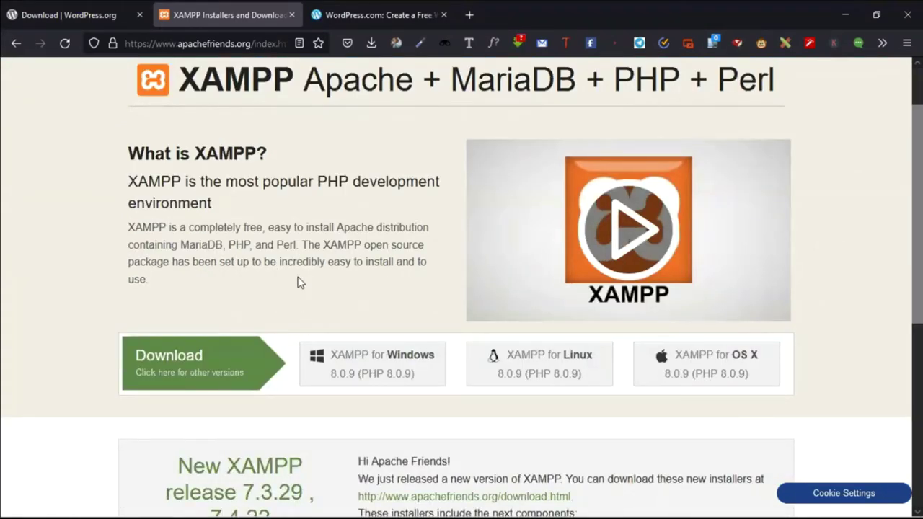
left_click_drag(127, 227, 263, 232)
left_click_drag(304, 227, 433, 232)
left_click_drag(301, 239, 274, 245)
left_click_drag(194, 246, 250, 246)
left_click(244, 252)
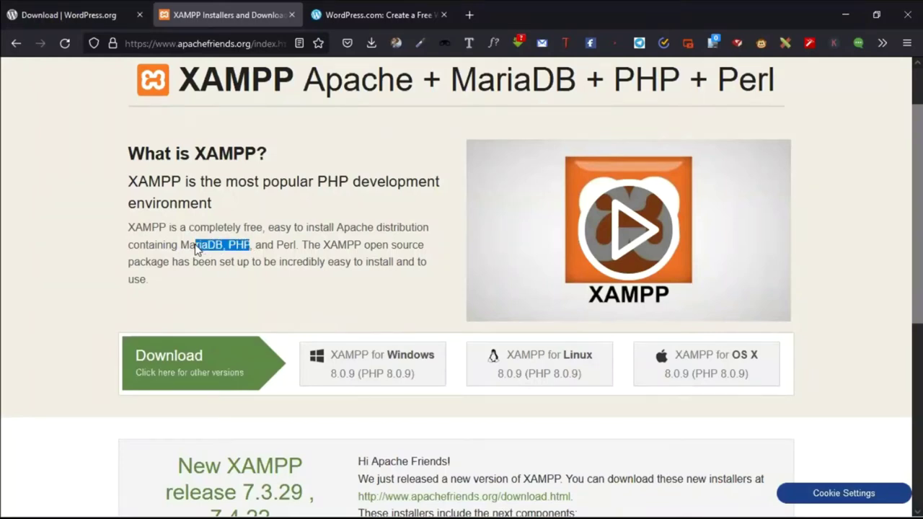
left_click(284, 249)
left_click_drag(300, 245, 389, 270)
scroll(354, 267, "down", 2)
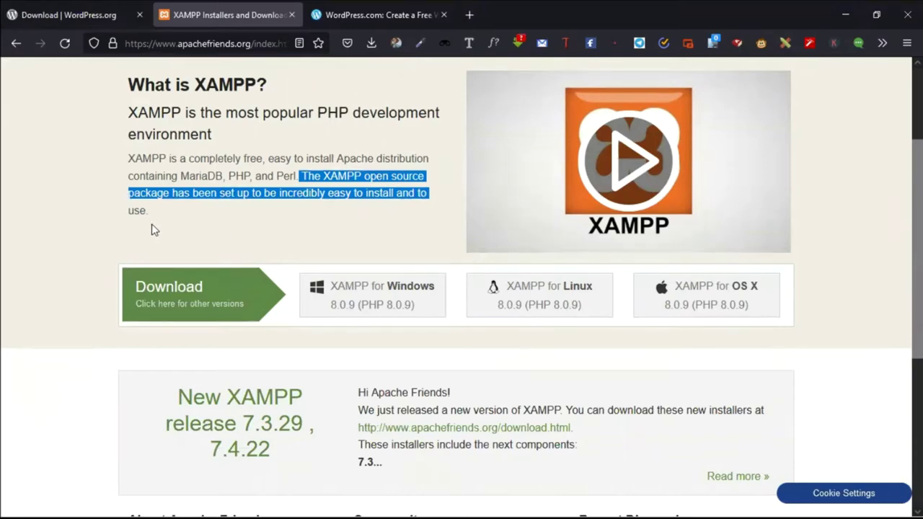
scroll(154, 225, "down", 5)
scroll(153, 225, "up", 5)
scroll(154, 227, "down", 2)
scroll(156, 225, "up", 5)
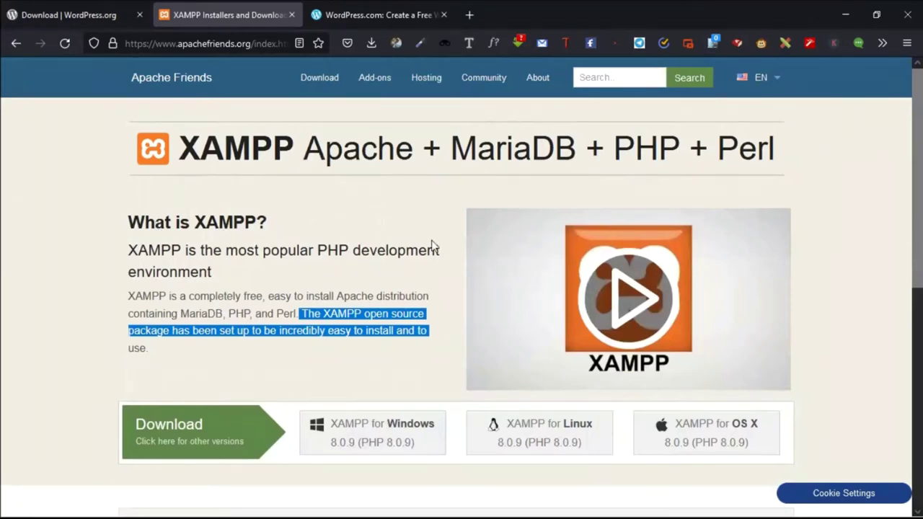
scroll(274, 251, "down", 2)
scroll(274, 251, "down", 3)
scroll(274, 252, "up", 3)
scroll(181, 330, "down", 3)
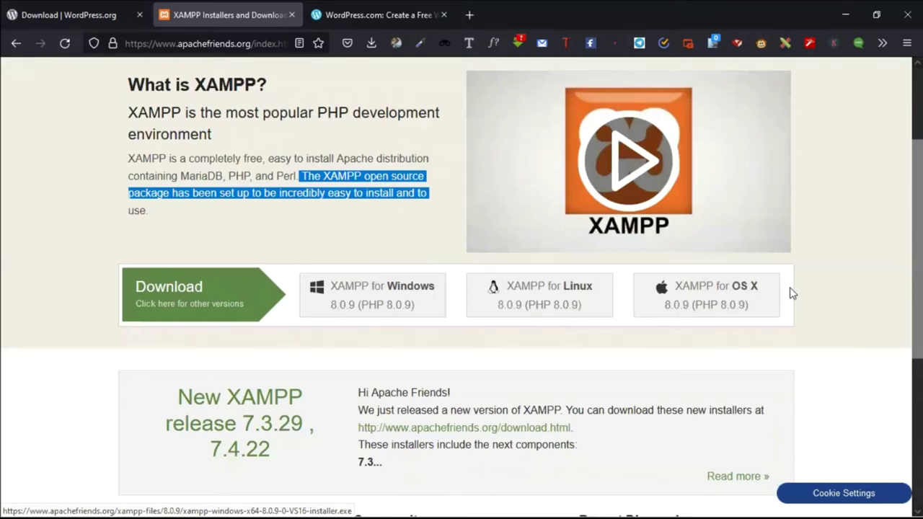
- Request the 161 MB XAMPP 8.0.9 Windows installer, then hide Firefox to show the desktop
left_click(353, 290)
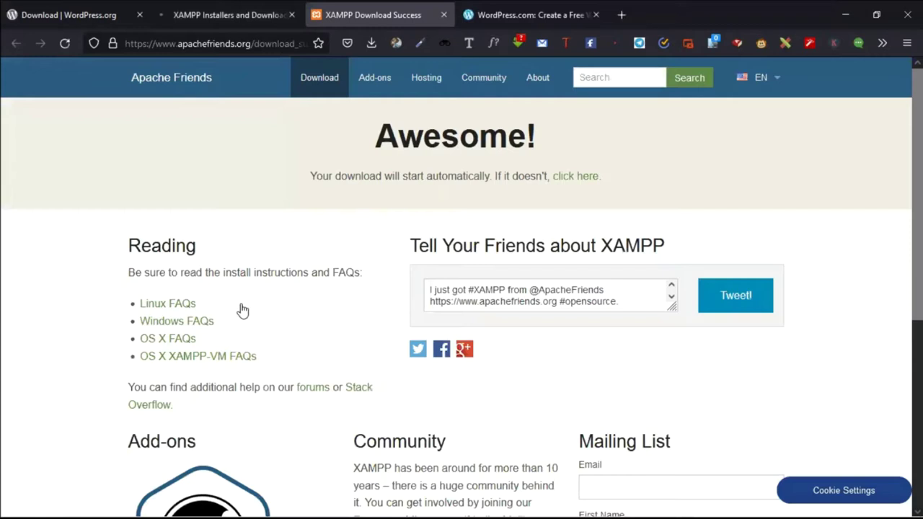
scroll(247, 308, "down", 1)
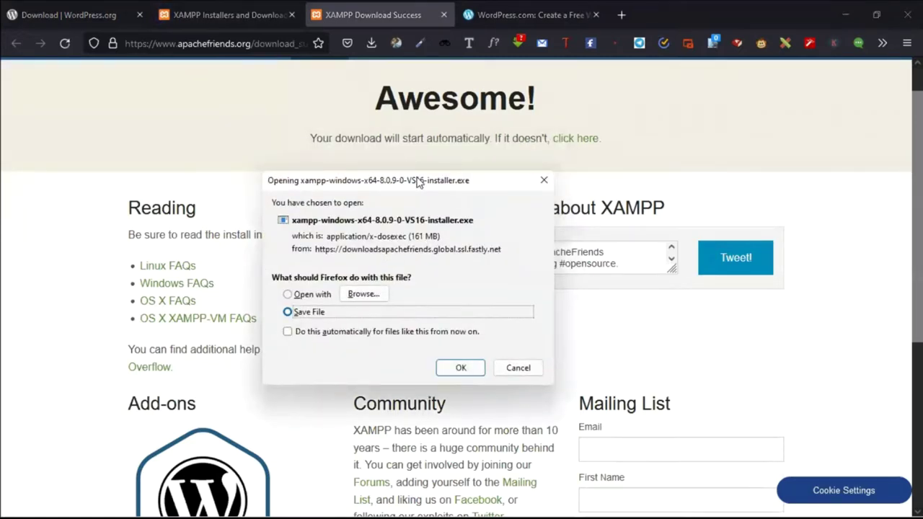
left_click(444, 233)
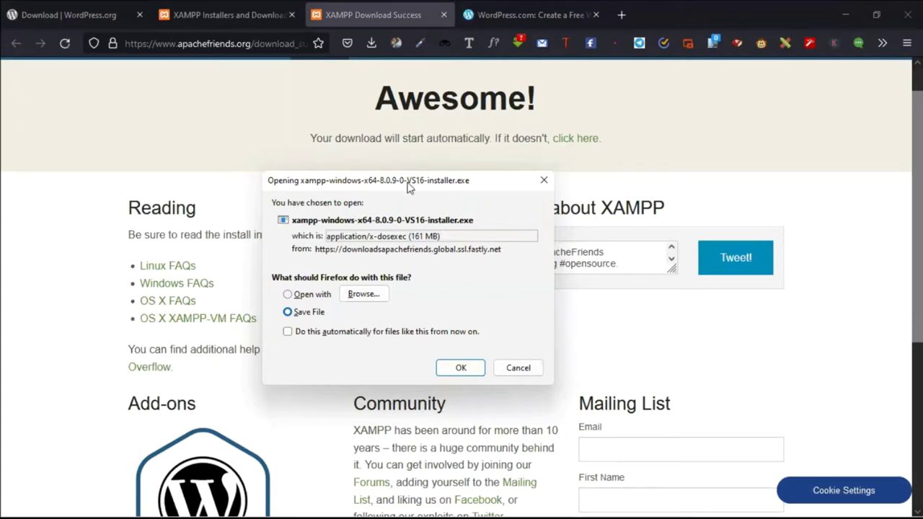
left_click_drag(396, 179, 406, 157)
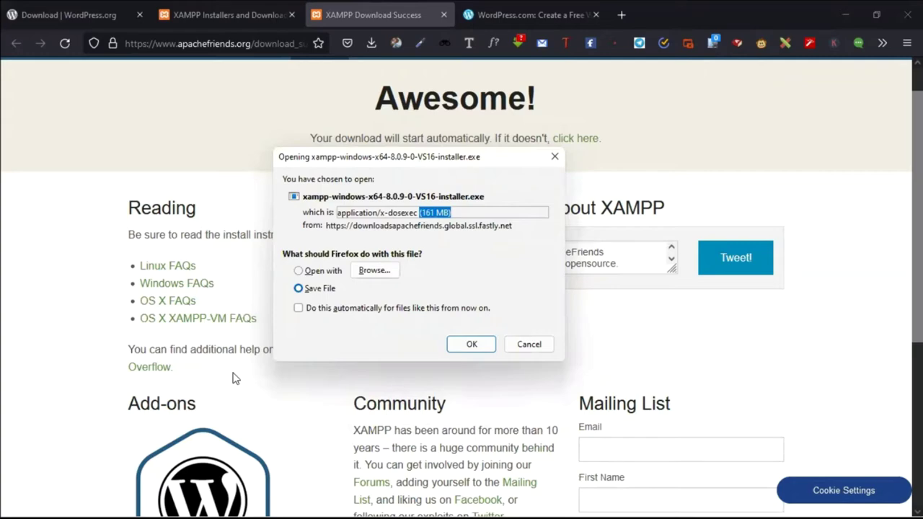
key("super+d")
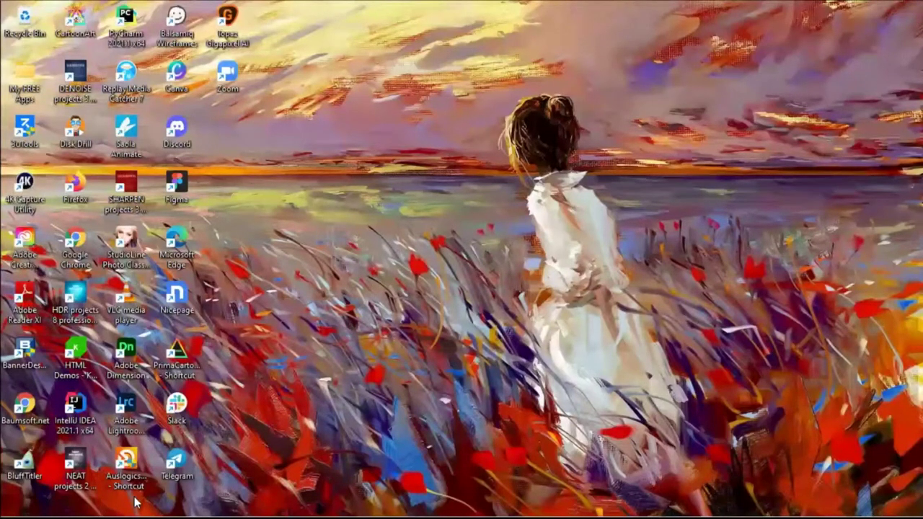
- Run the xampp-windows installer from the Downloads folder in File Explorer
mouse_move(134, 503)
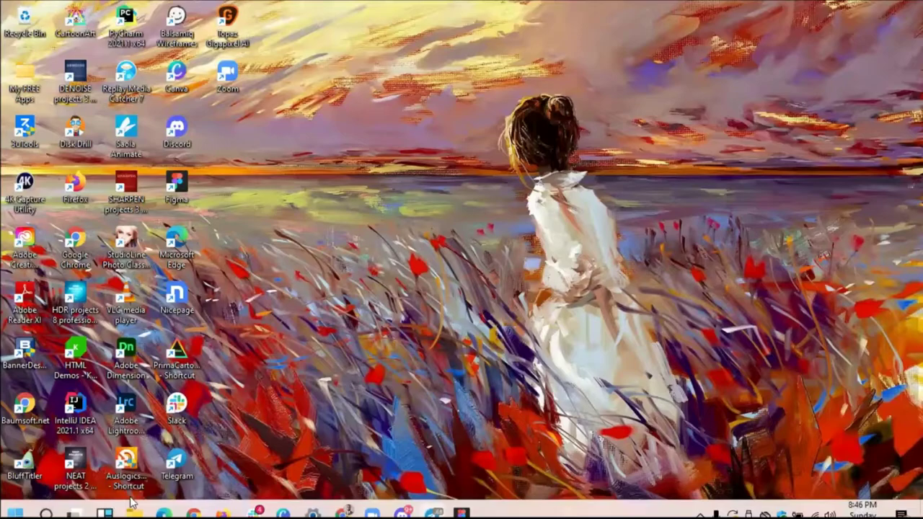
key("super+e")
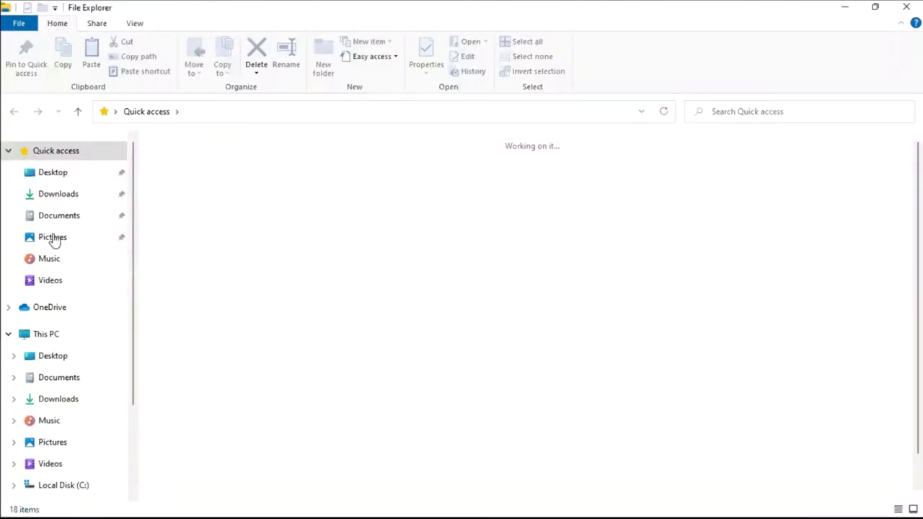
left_click(59, 202)
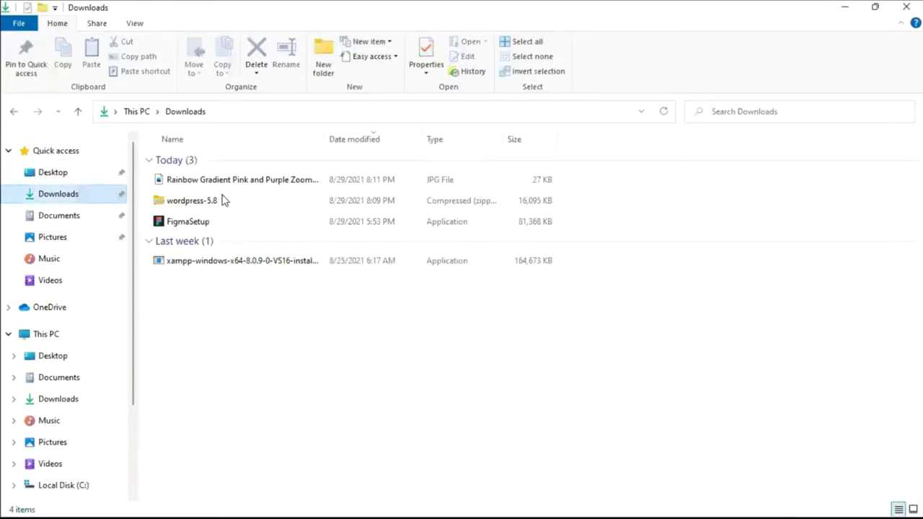
double_click(214, 264)
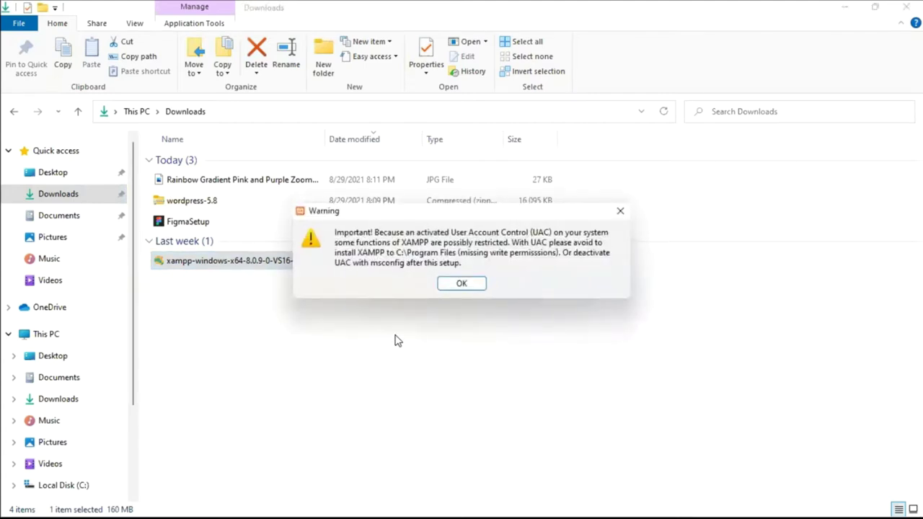
- Dismiss the UAC warning and advance past the XAMPP Setup welcome page
left_click(473, 288)
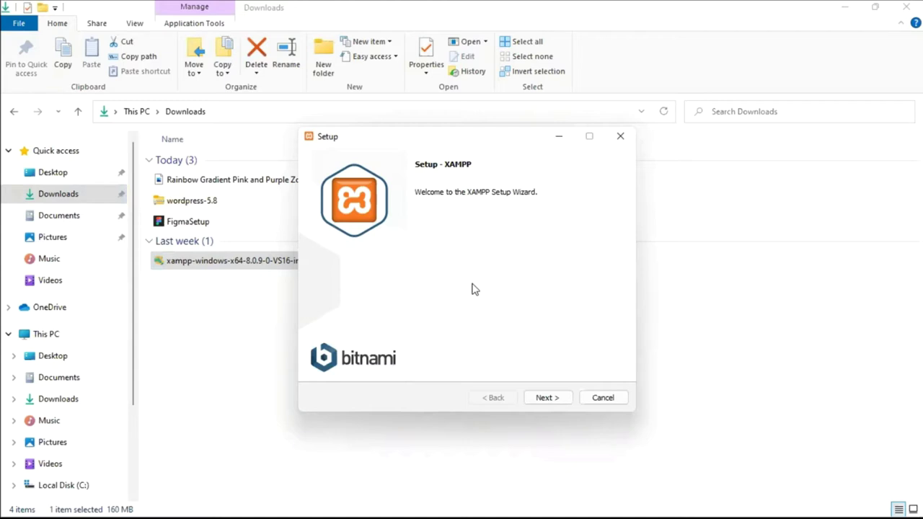
left_click(546, 398)
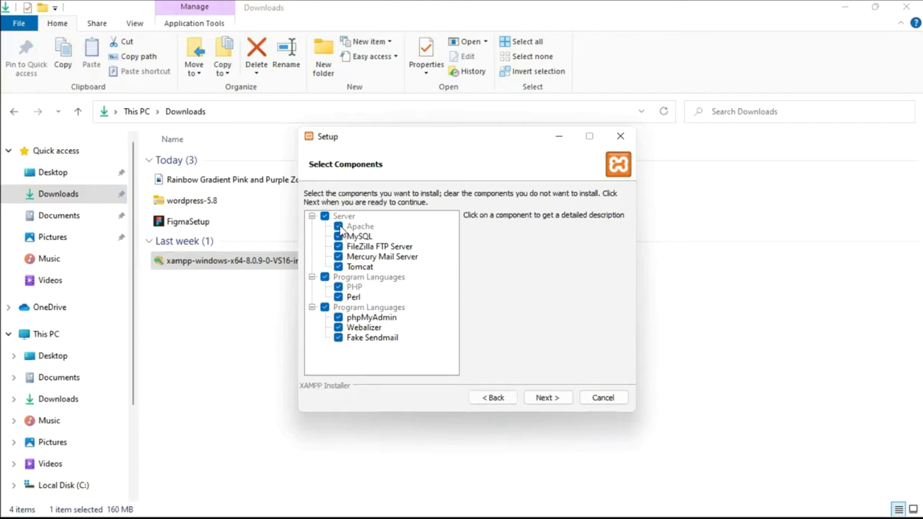
- Deselect FileZilla, Mercury, Tomcat, Perl, Webalizer and Fake Sendmail, keeping Apache, MySQL, PHP and phpMyAdmin
left_click(338, 247)
left_click(369, 257)
left_click(338, 297)
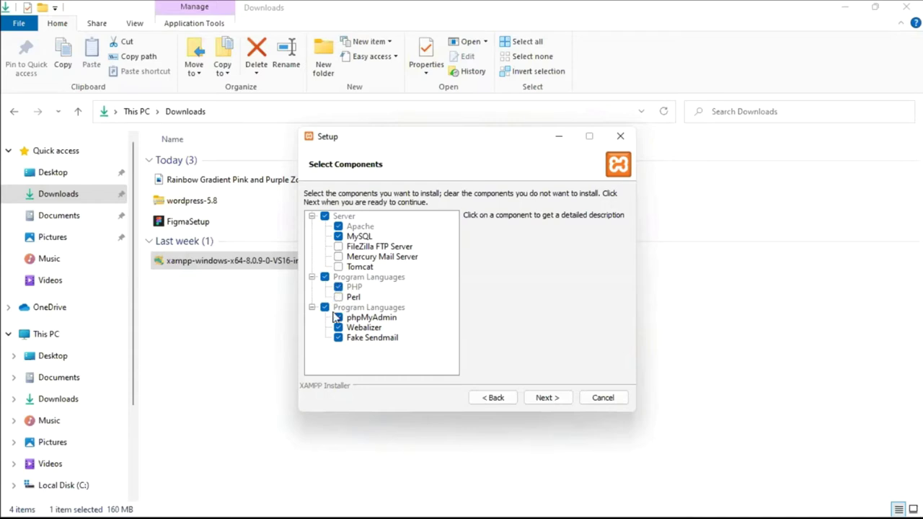
left_click(339, 339)
left_click(338, 329)
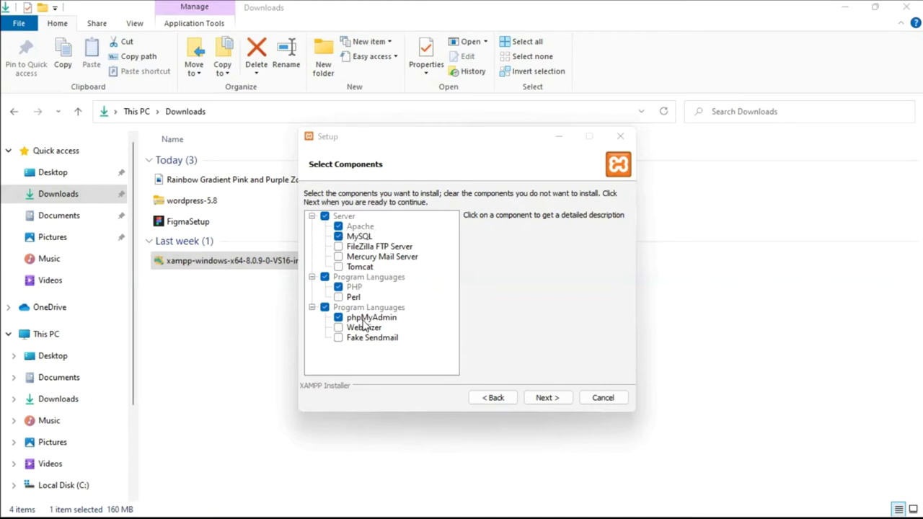
left_click(540, 401)
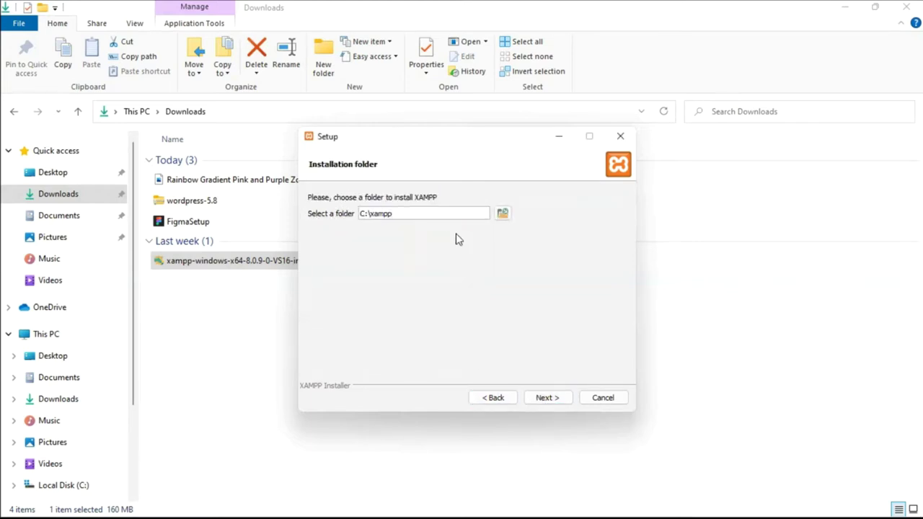
- Accept C:\xampp and English, skip the Bitnami page, and install XAMPP
left_click(546, 398)
left_click(545, 402)
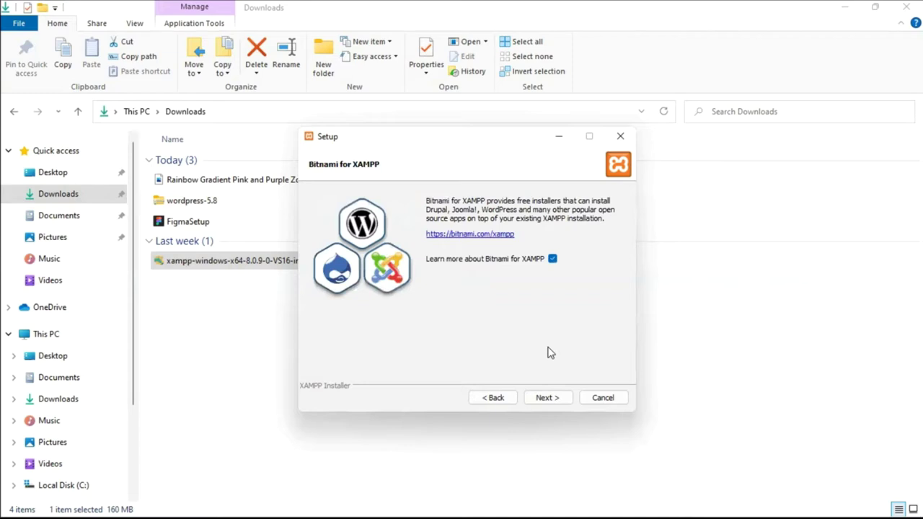
key("Return")
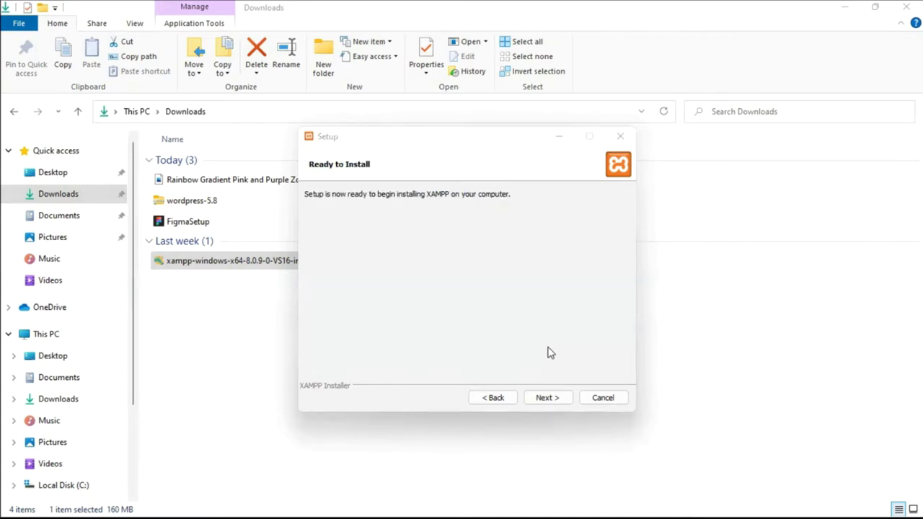
left_click(542, 397)
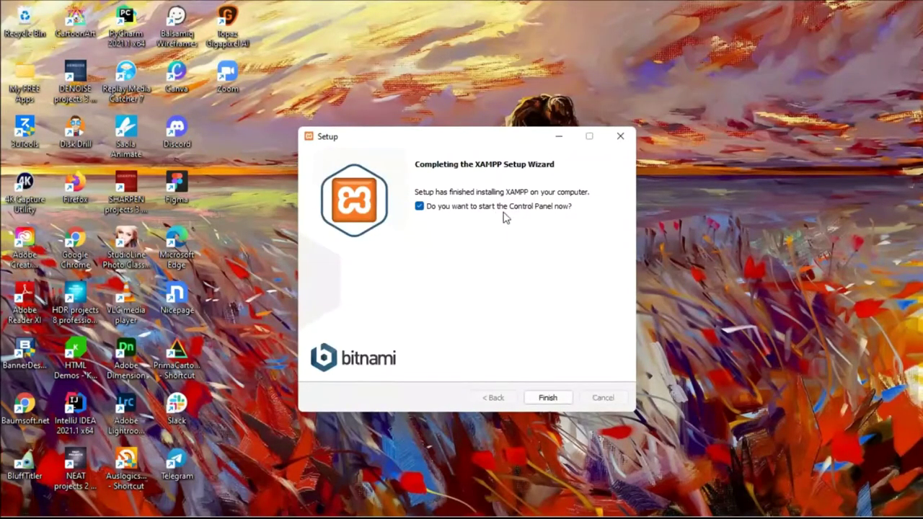
- Finish the setup wizard and move the XAMPP Control Panel window into position
left_click(555, 398)
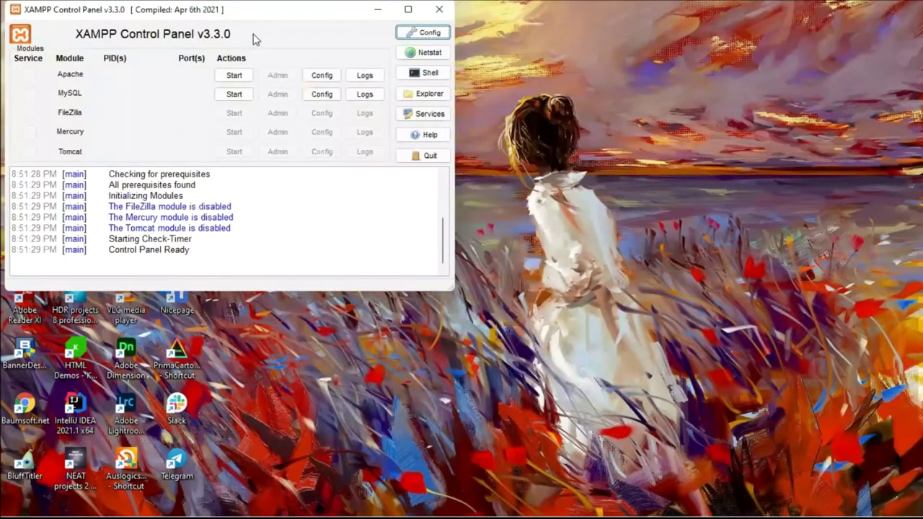
left_click_drag(253, 15, 680, 74)
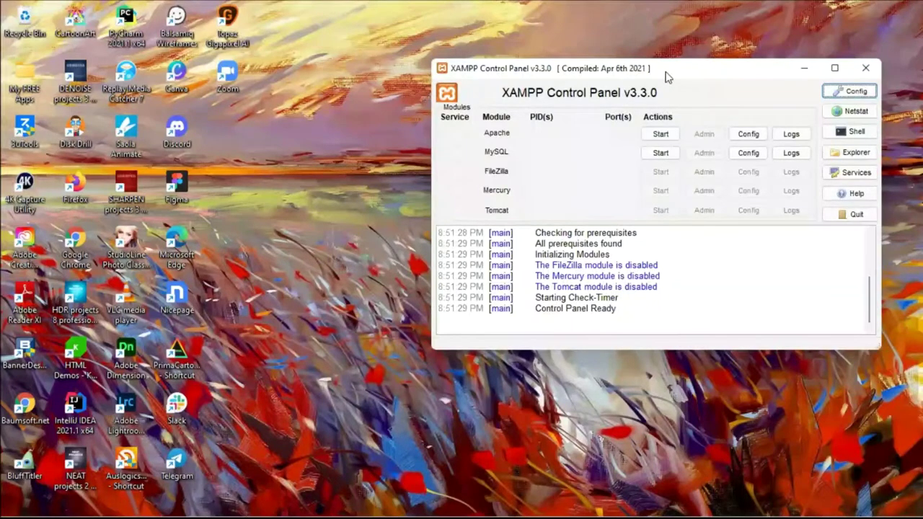
left_click_drag(667, 75, 522, 76)
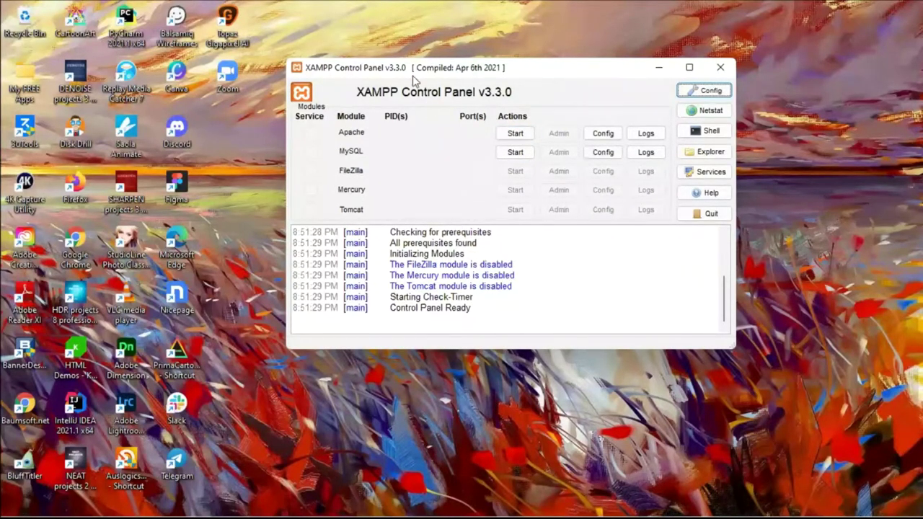
- Start Apache and MySQL, allow mysqld through the firewall, and open the wordpress-5.8 folder
left_click(515, 135)
left_click(514, 153)
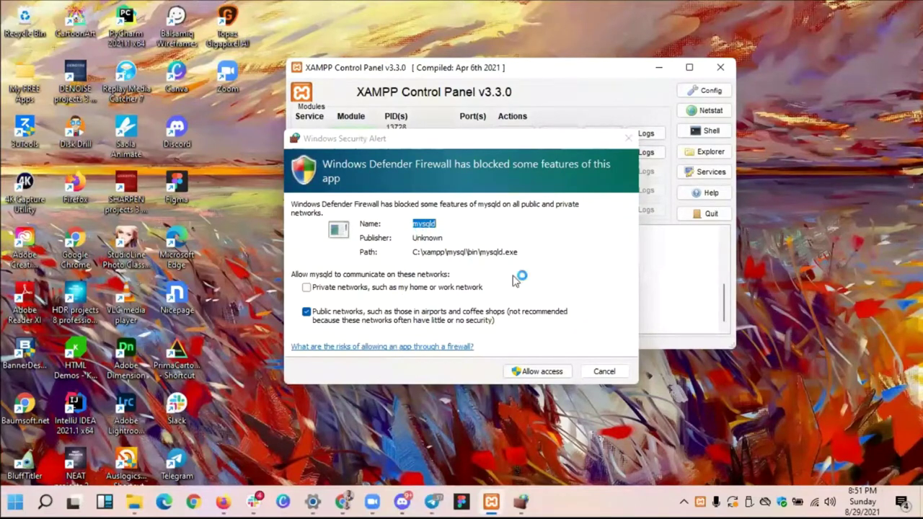
left_click(546, 374)
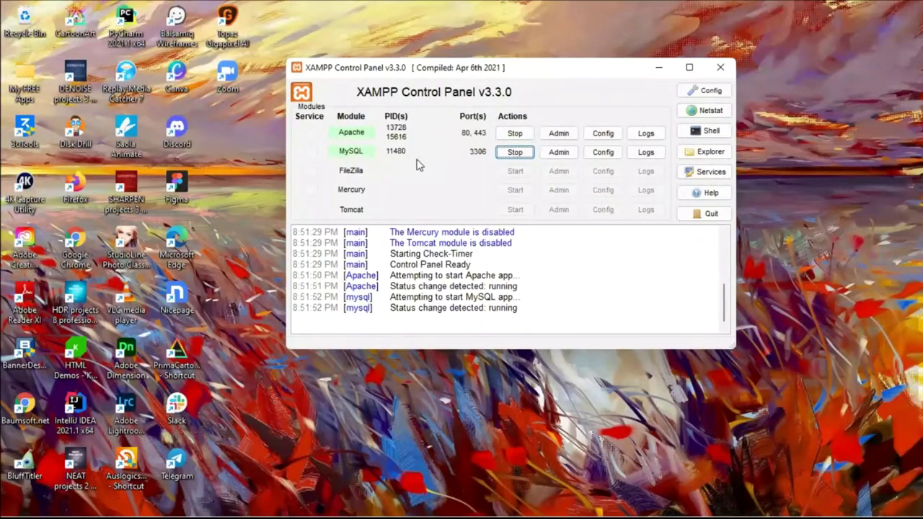
left_click_drag(487, 72, 455, 48)
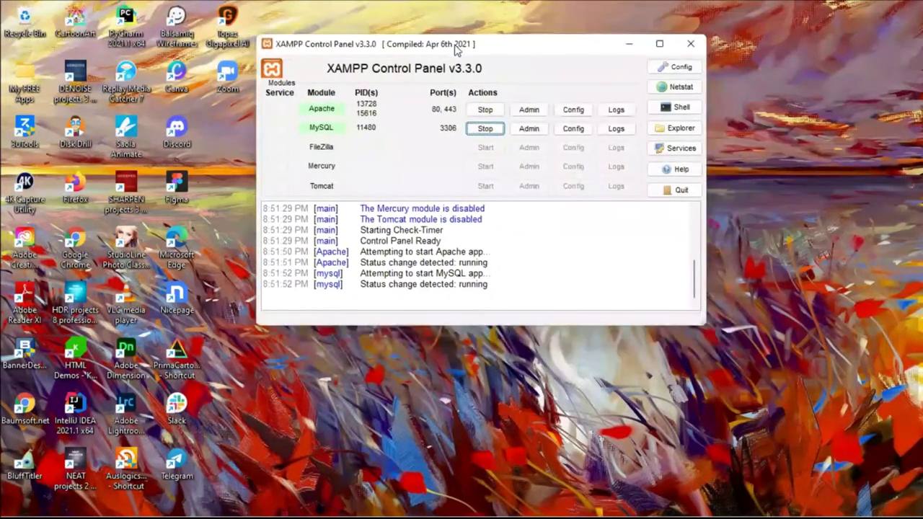
left_click(135, 503)
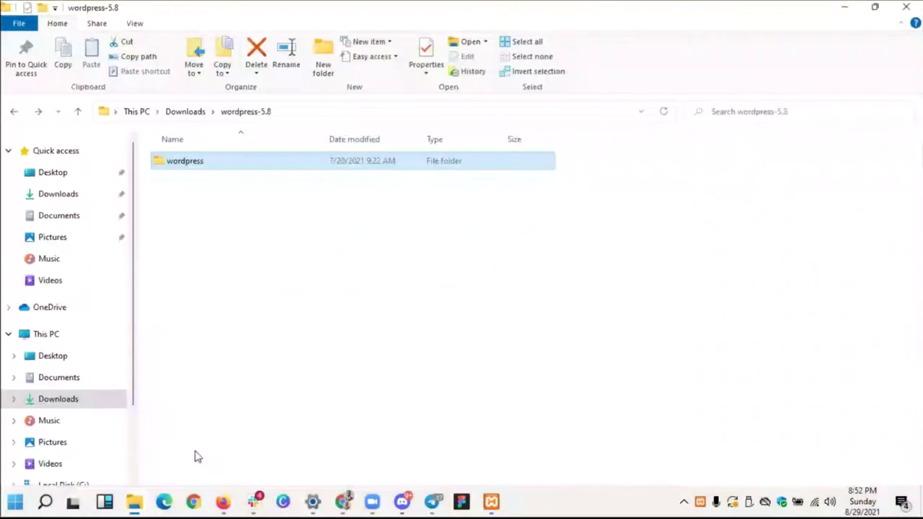
- Copy the wordpress folder, then open C:\xampp via the Control Panel's Explorer button
right_click(189, 166)
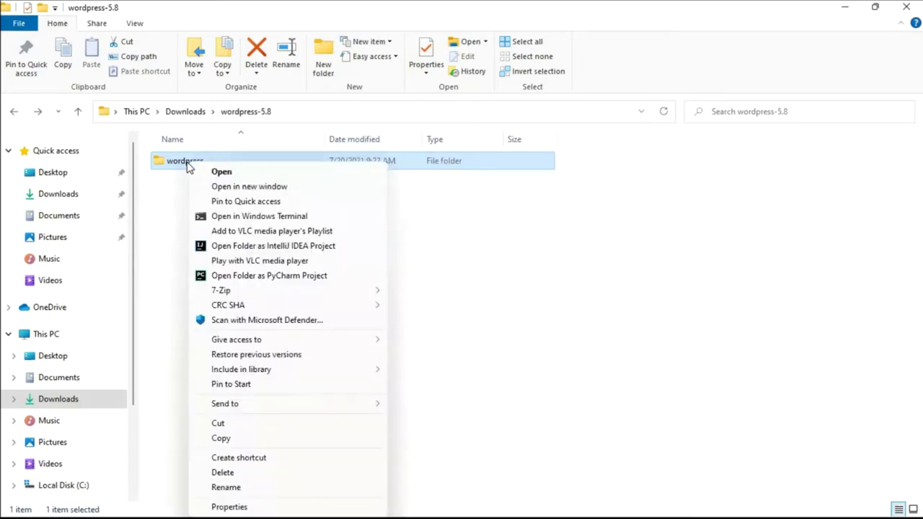
left_click(223, 437)
left_click(845, 9)
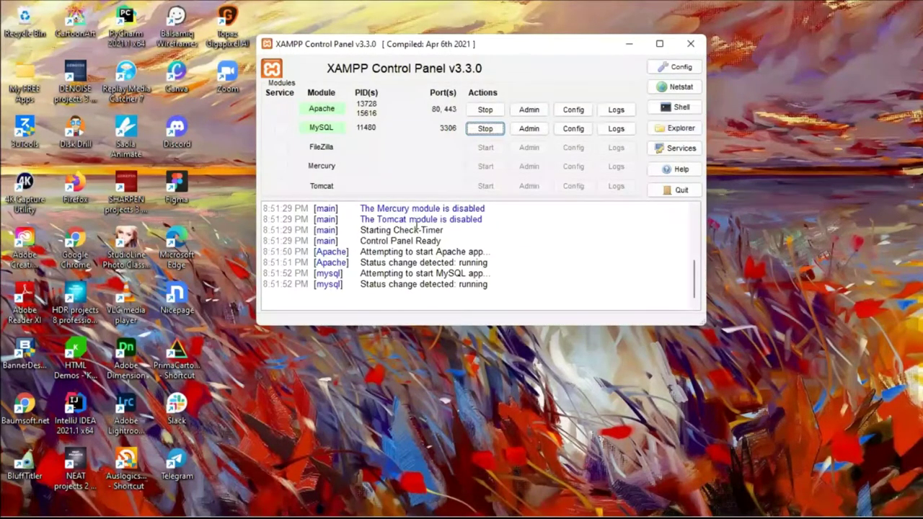
left_click(675, 135)
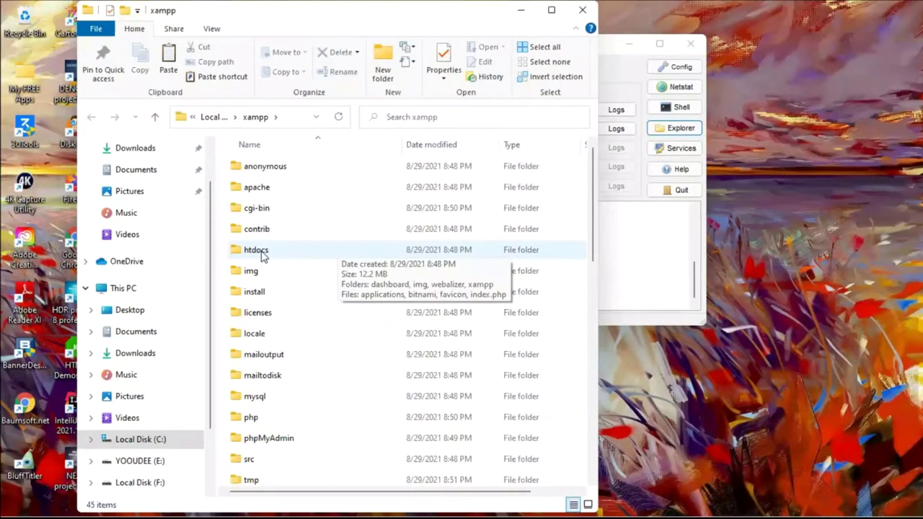
- Paste the copied wordpress folder into C:\xampp\htdocs
double_click(258, 253)
left_click(263, 257)
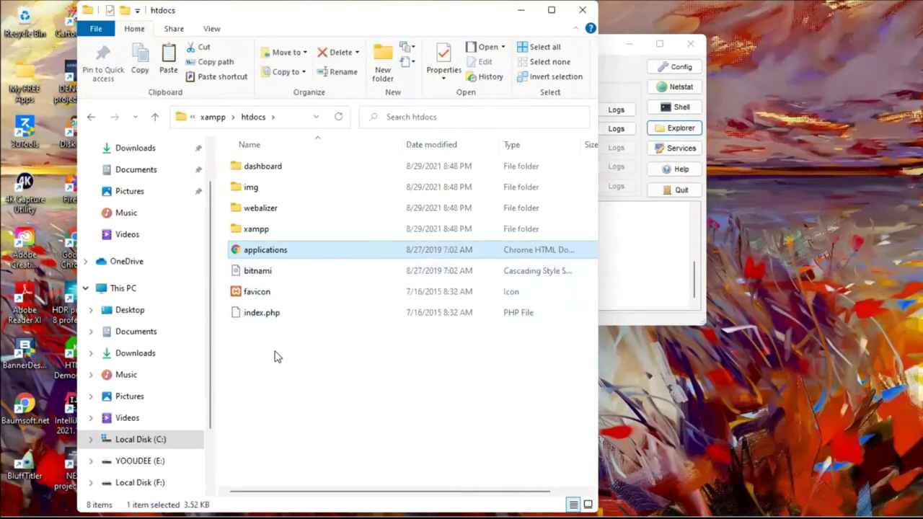
right_click(274, 380)
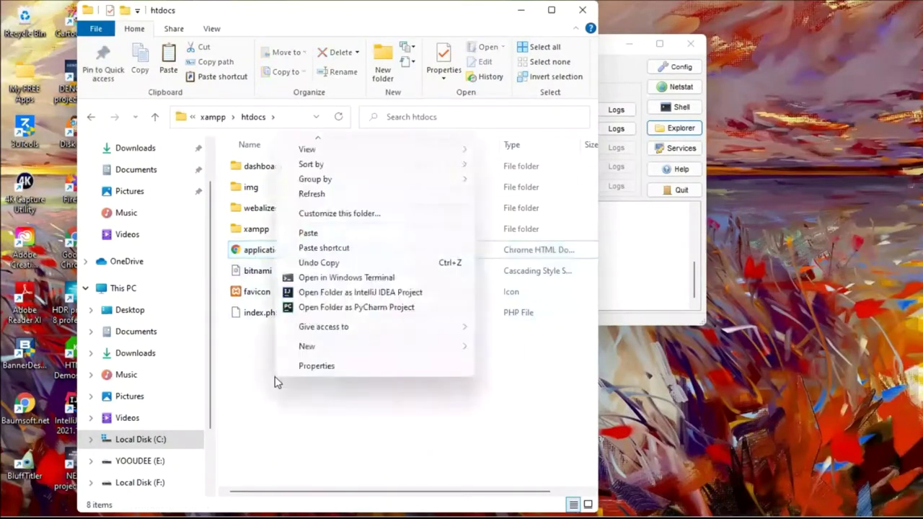
left_click(312, 233)
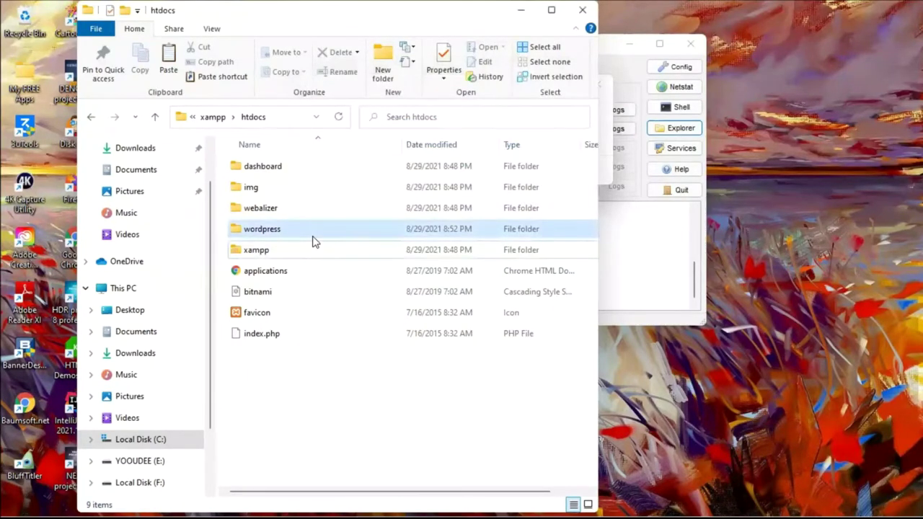
- Rename the pasted wordpress folder in htdocs to mysite
left_click(312, 242)
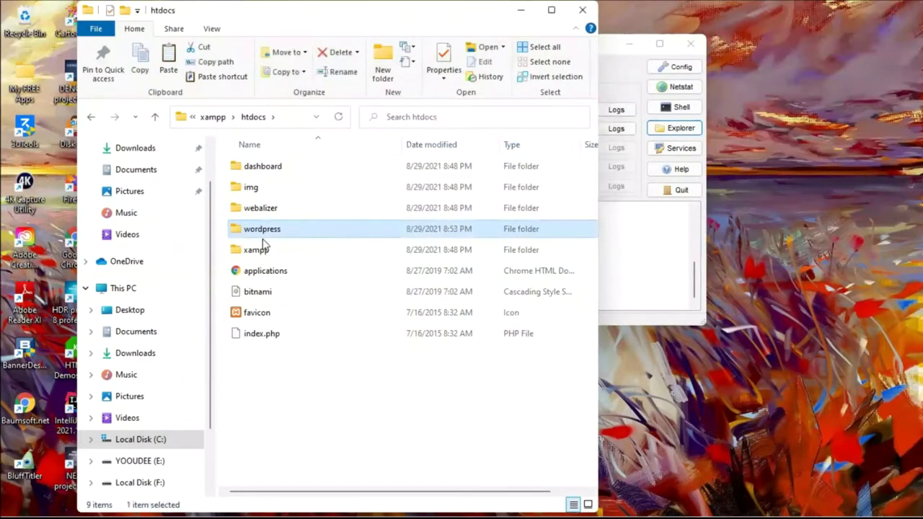
key("F2")
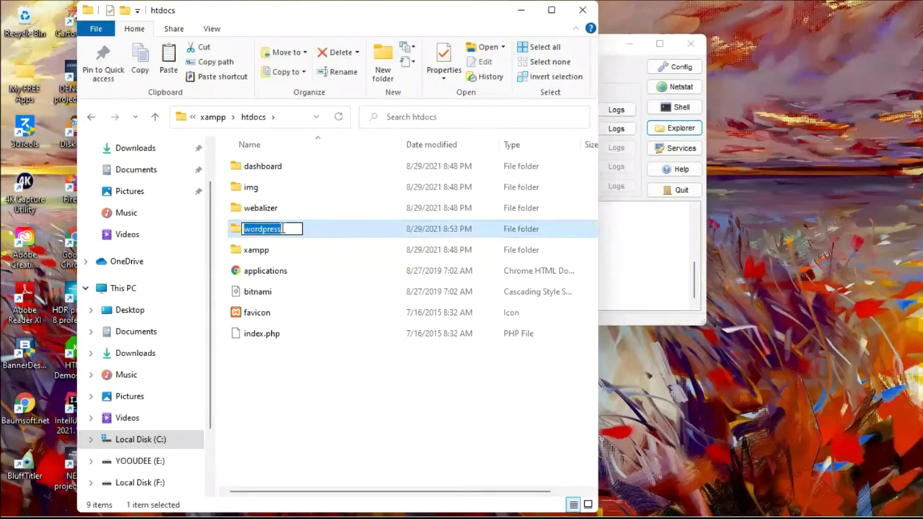
type("mys")
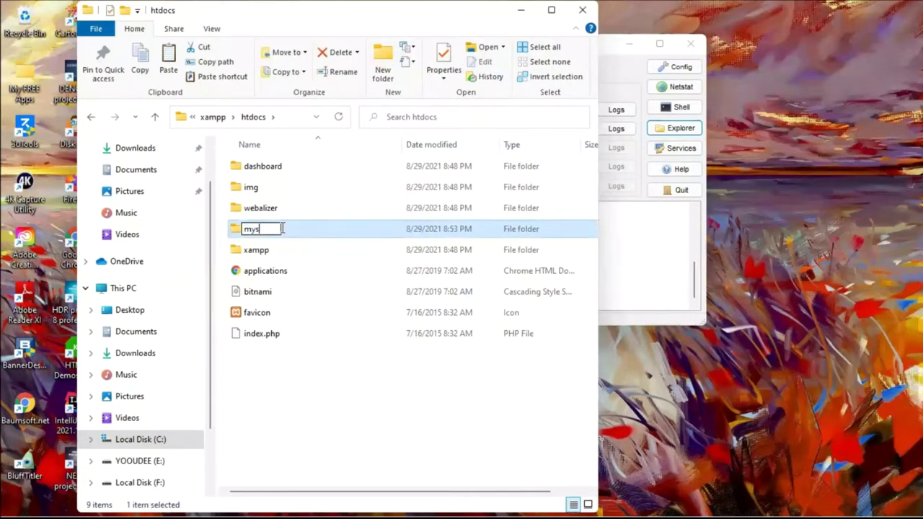
type("ite")
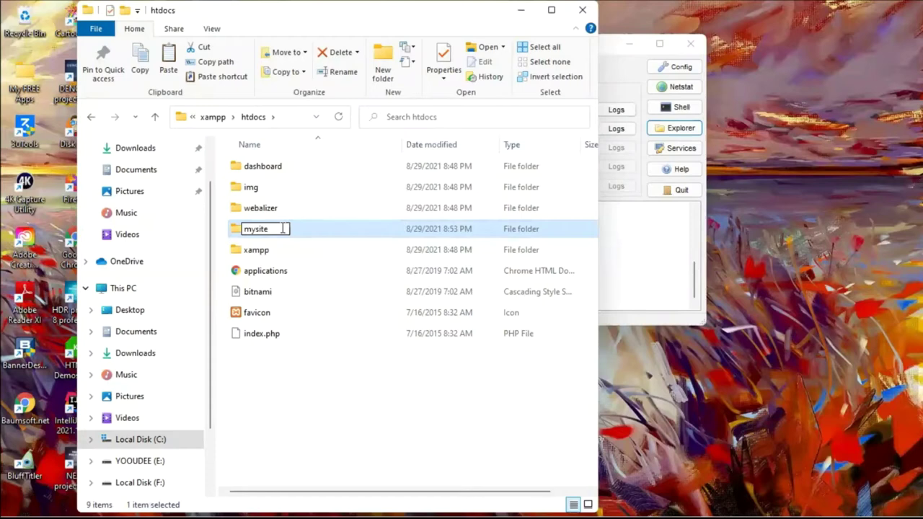
key("Return")
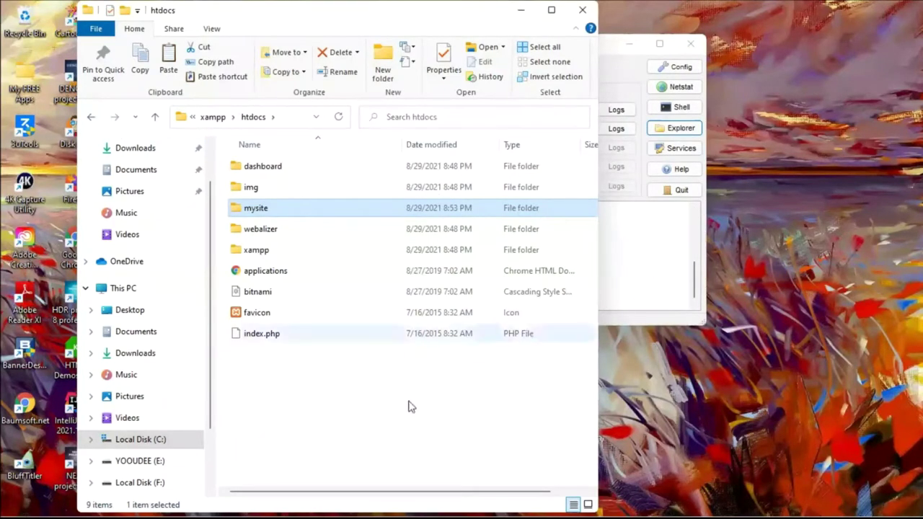
- Switch over to the Firefox web browser
mouse_move(286, 503)
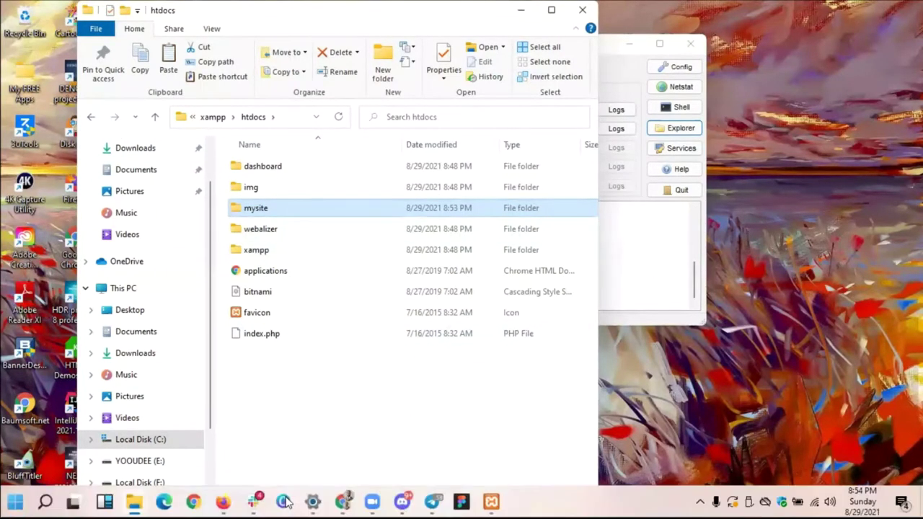
mouse_move(341, 501)
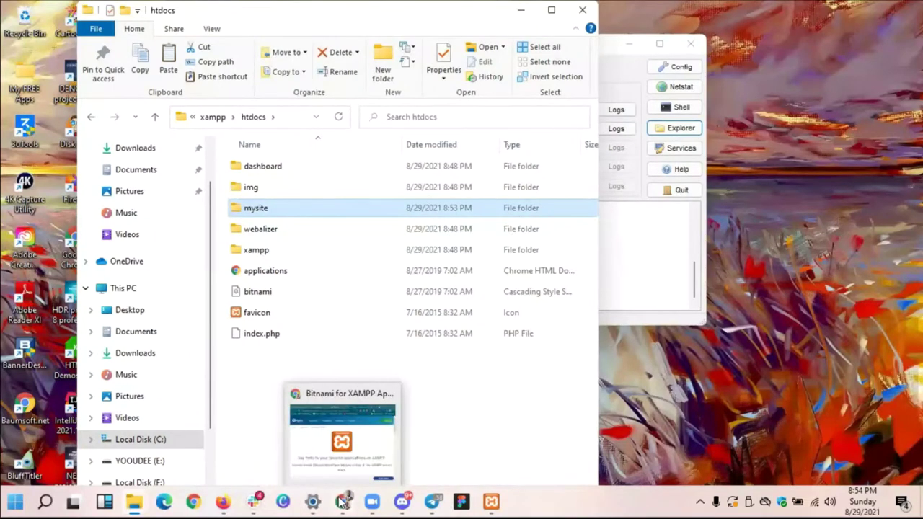
left_click(342, 501)
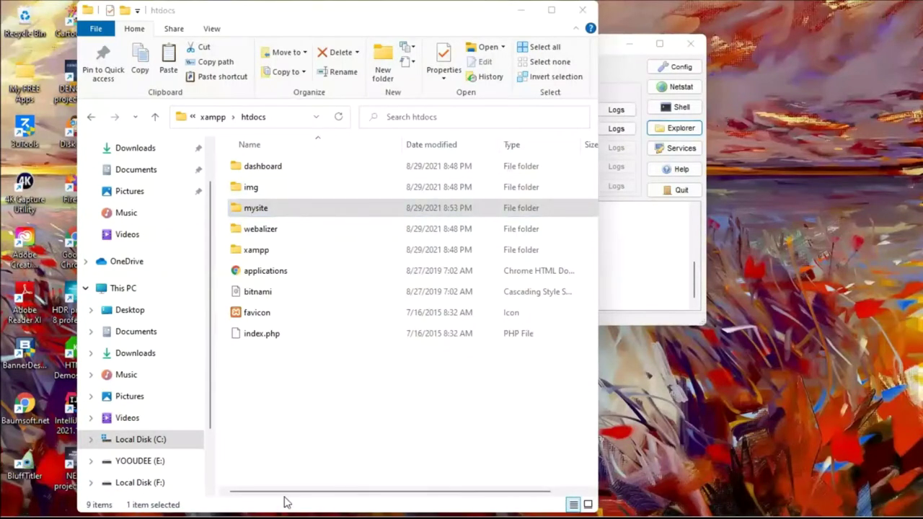
- Load localhost/dashboard/ in Firefox to show the Welcome to XAMPP page
left_click(223, 501)
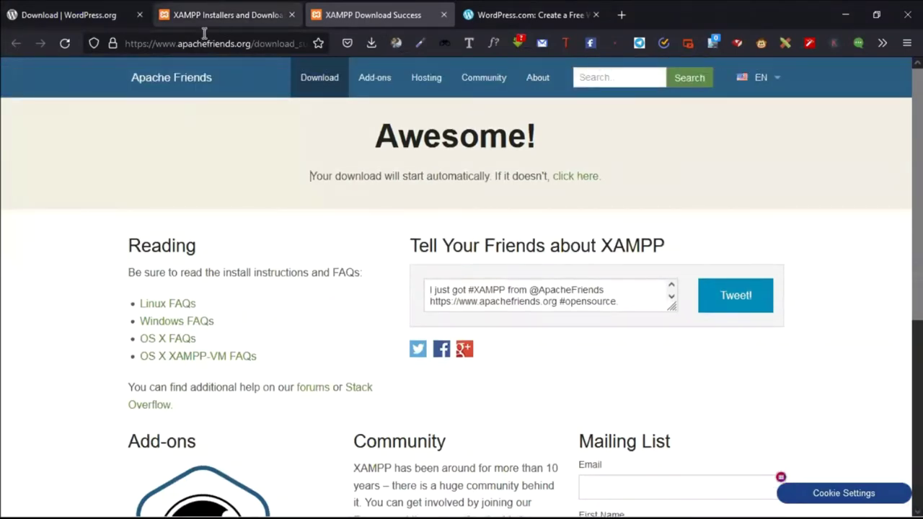
left_click(185, 45)
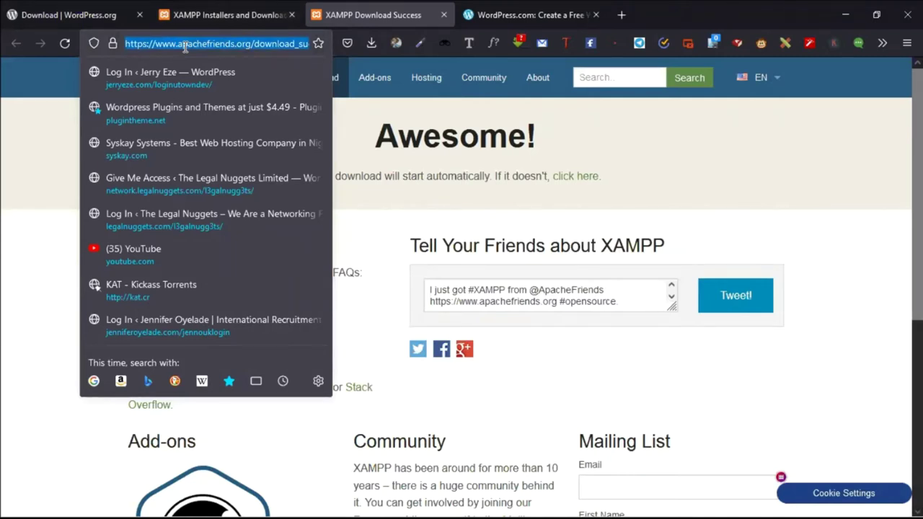
type("loca")
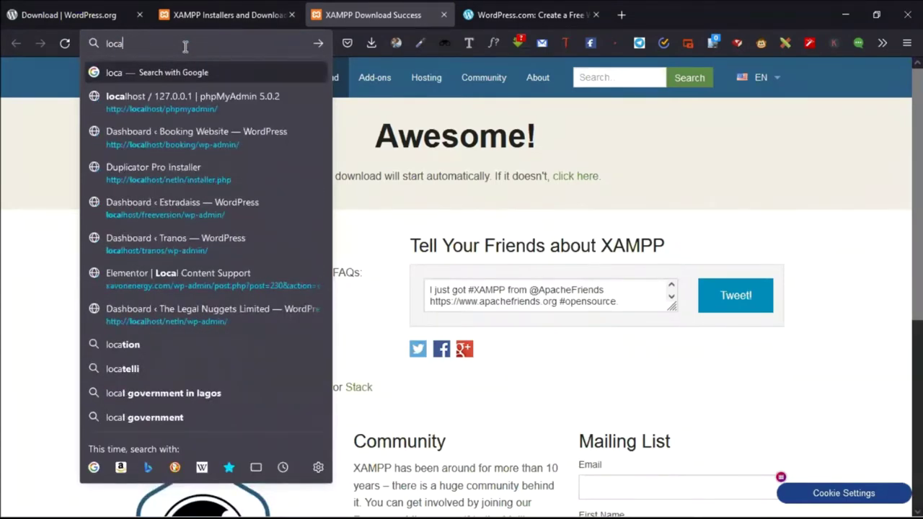
type("lhost")
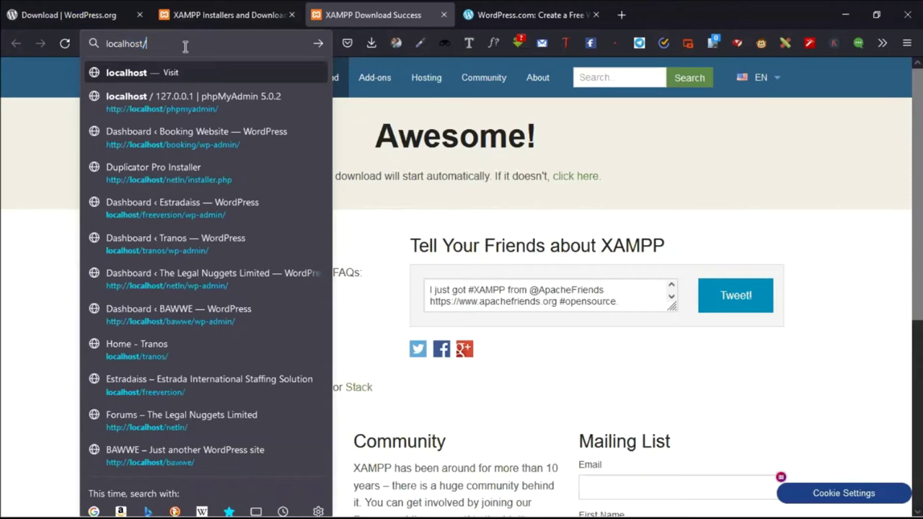
type("/dashboard/")
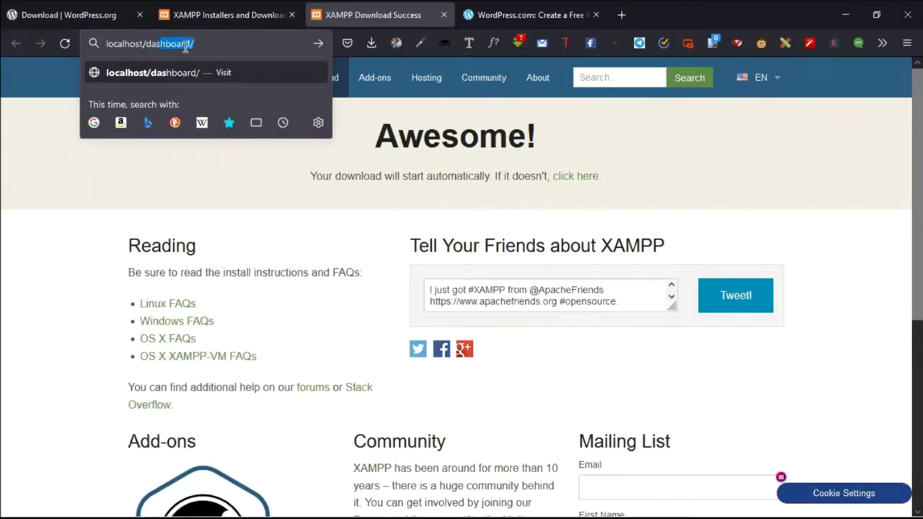
key("Return")
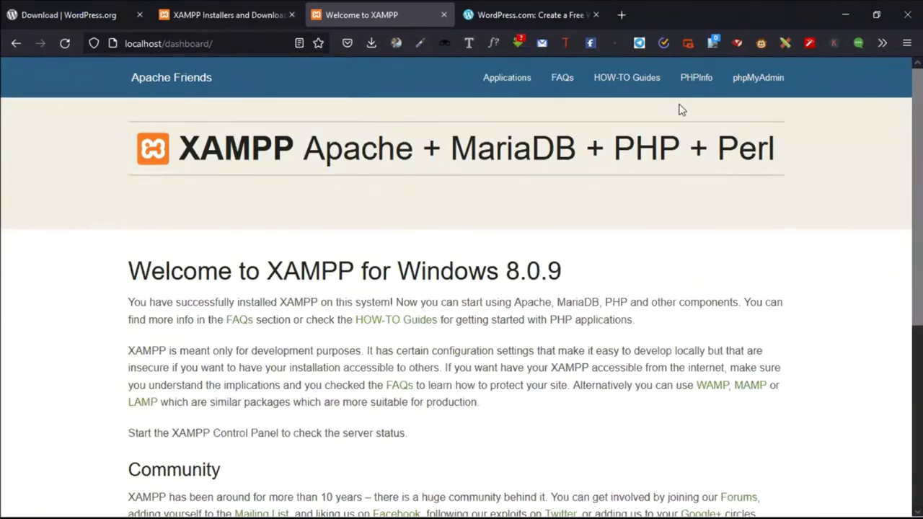
- Stop the MySQL and Apache servers in the XAMPP Control Panel
mouse_move(385, 505)
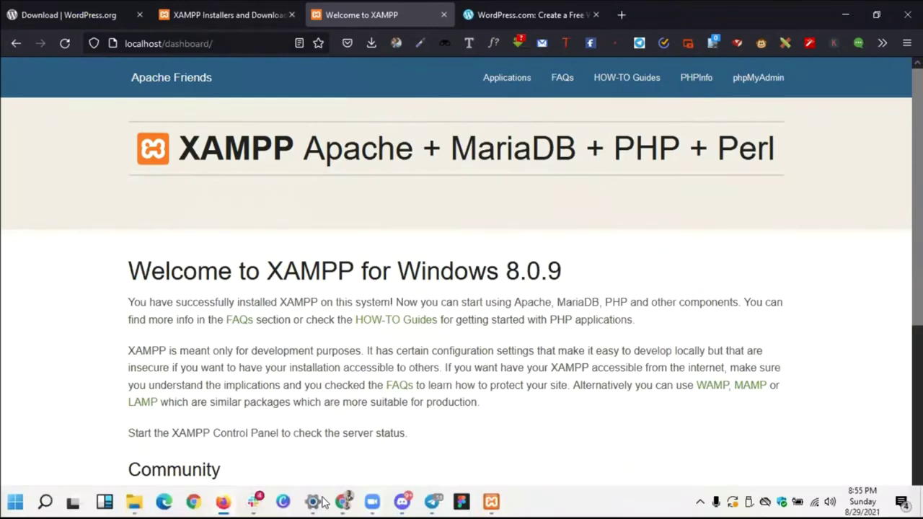
left_click(493, 502)
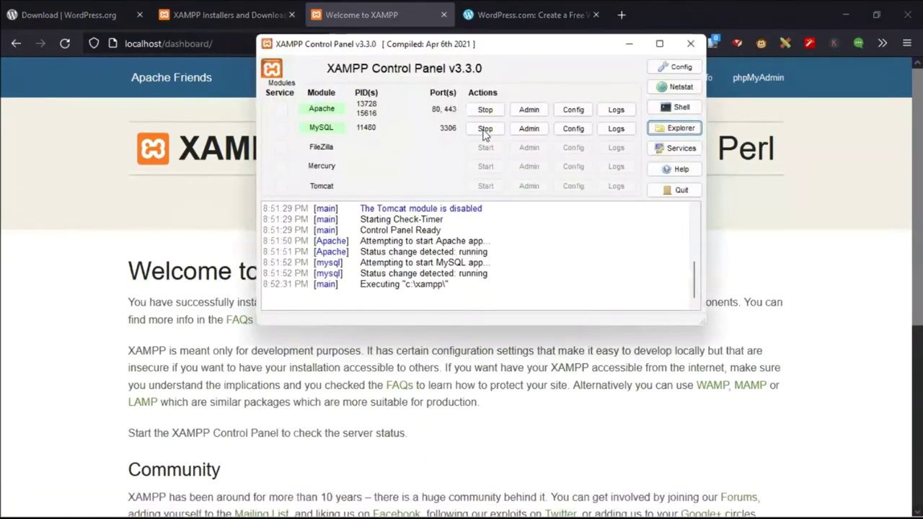
left_click(485, 129)
left_click(486, 109)
- Try phpMyAdmin, then return to and reload the XAMPP dashboard after the error
left_click(746, 83)
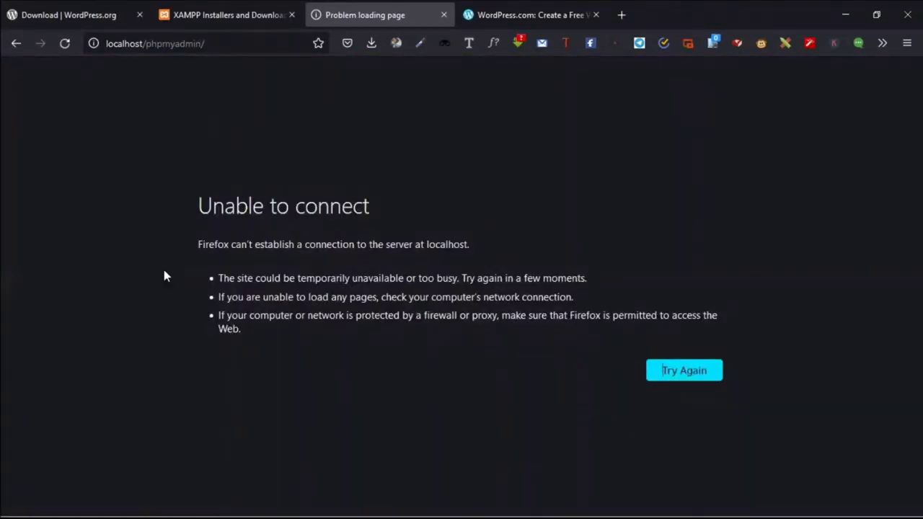
left_click(241, 44)
left_click(228, 43)
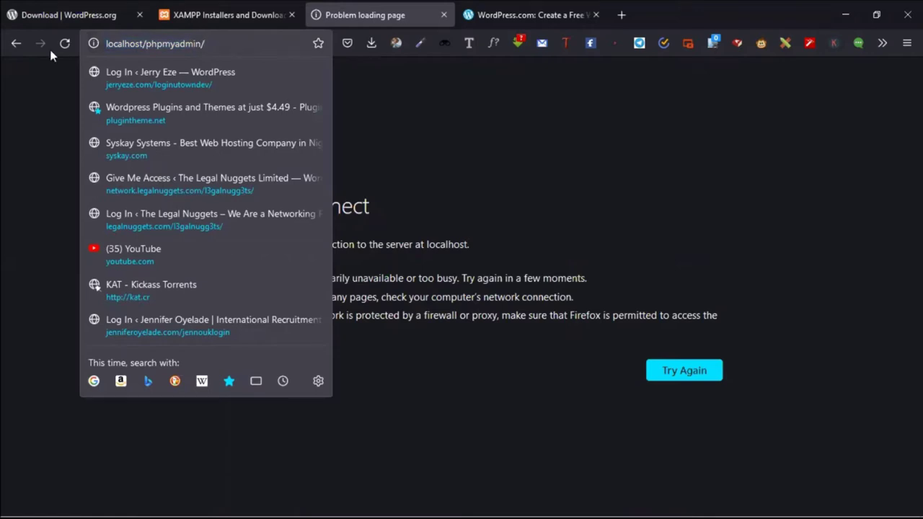
left_click(17, 44)
left_click(254, 43)
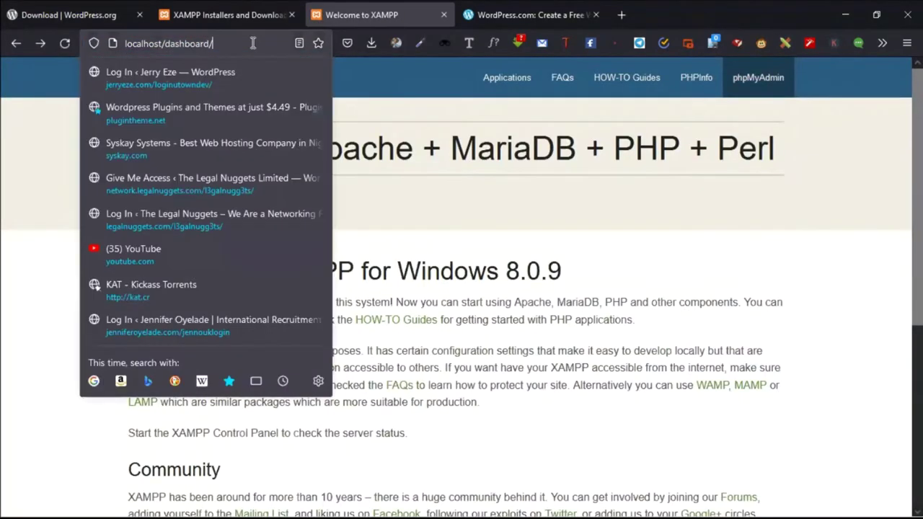
key("Return")
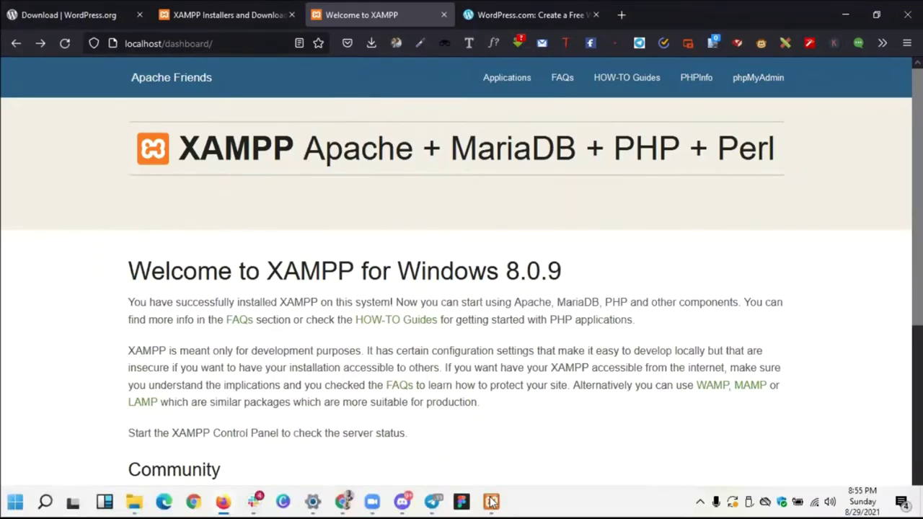
- Restart Apache and MySQL, then bring the XAMPP dashboard back in front
left_click(492, 503)
left_click(485, 110)
left_click(485, 128)
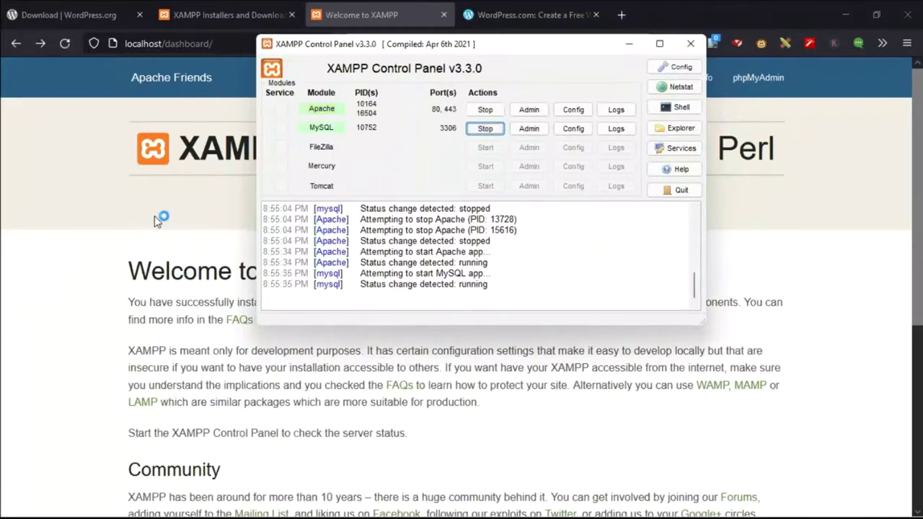
left_click(160, 217)
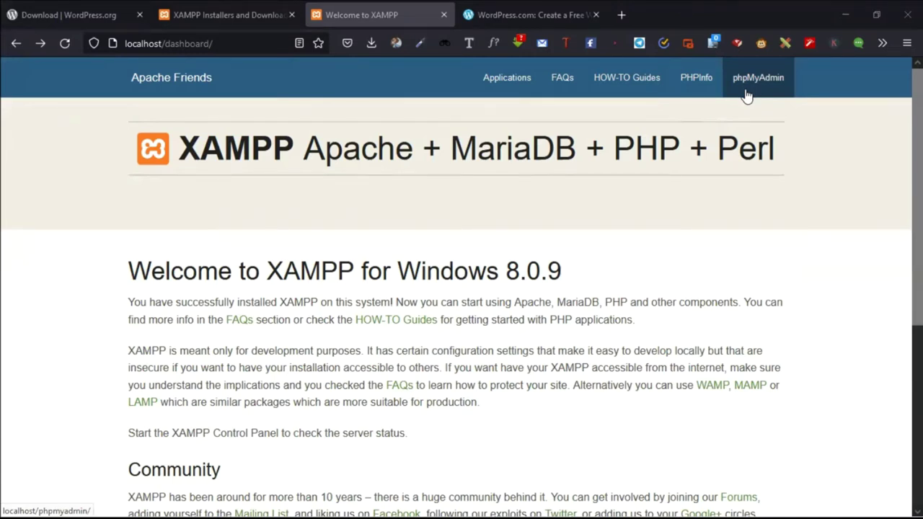
- Open phpMyAdmin from the XAMPP dashboard's top navigation bar
scroll(491, 341, "down", 8)
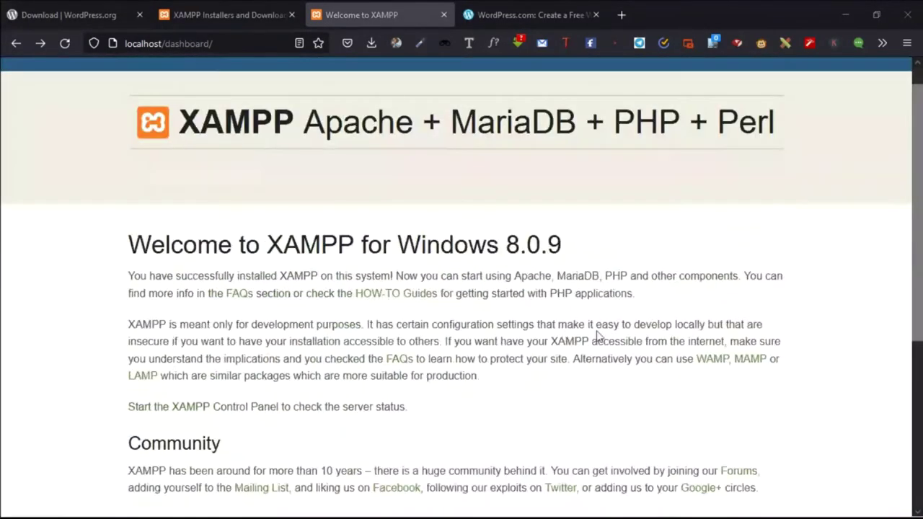
scroll(556, 339, "up", 8)
left_click(759, 87)
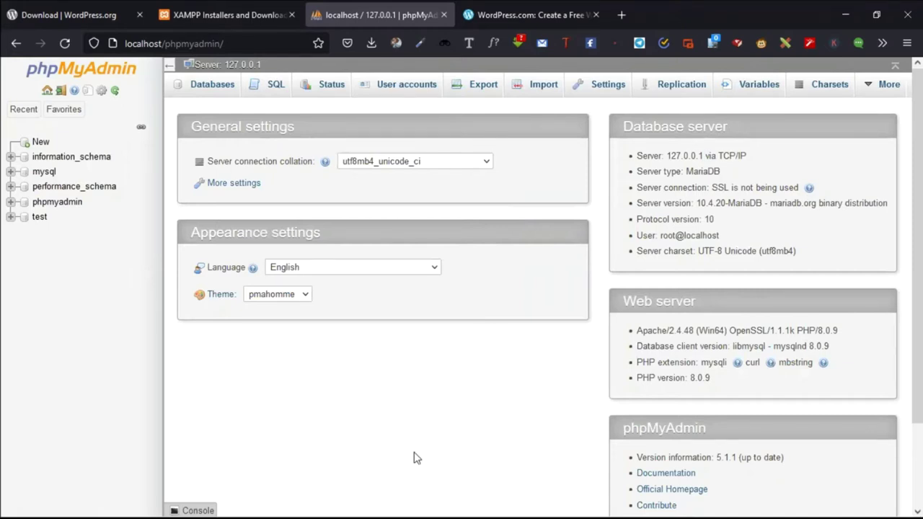
- Launch Notepad with the Run prompt and narrow its window
key("super+r")
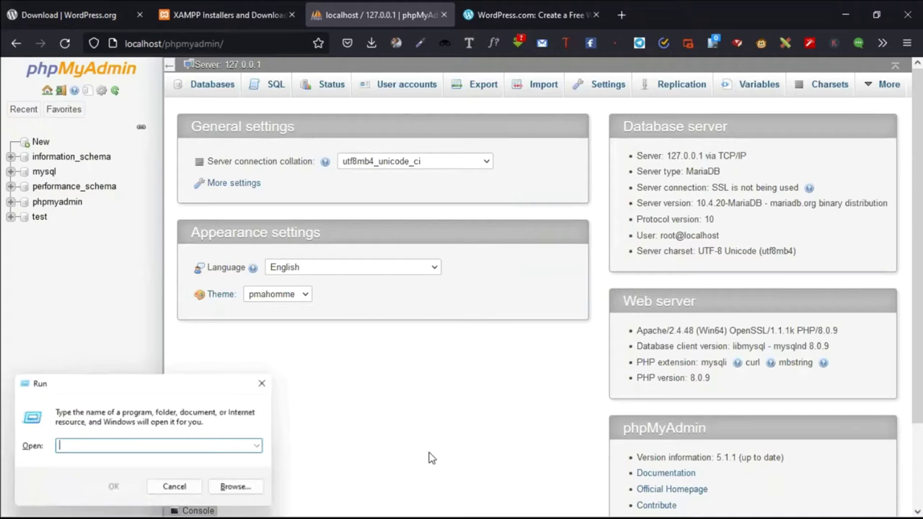
type("notepad")
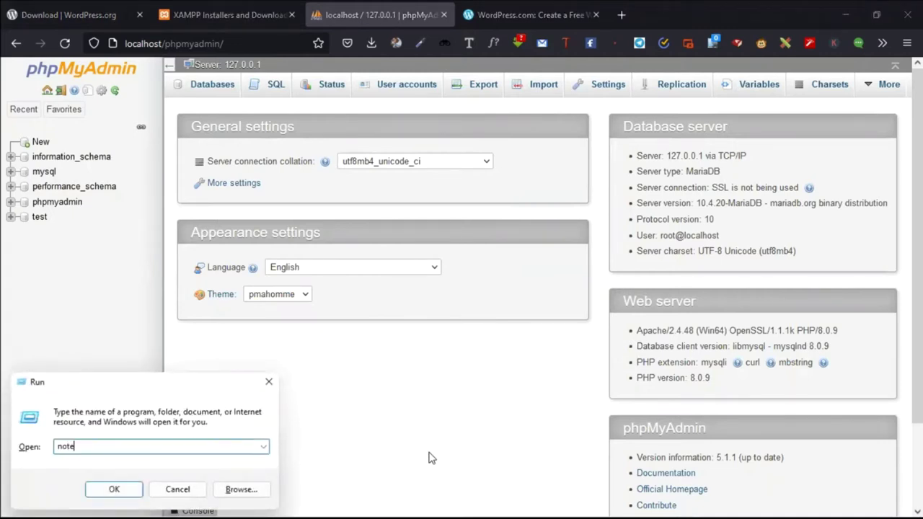
key("Return")
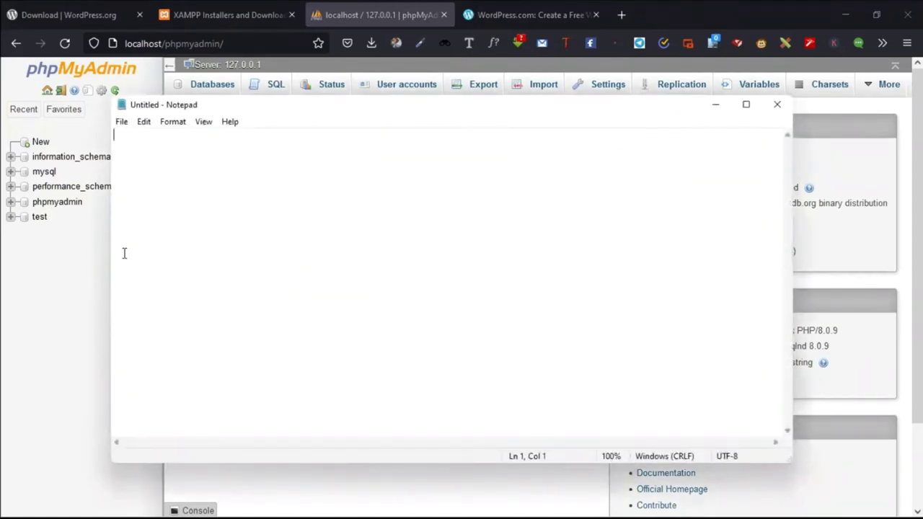
left_click_drag(108, 253, 420, 254)
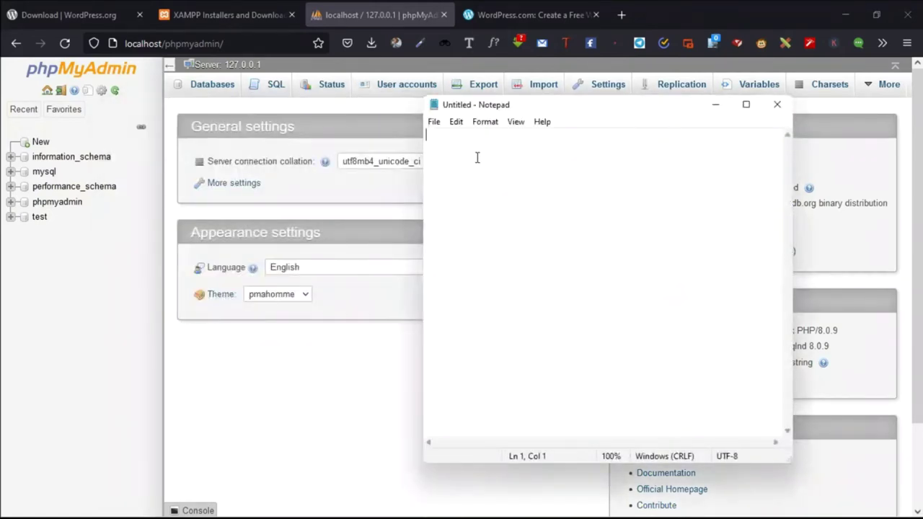
- Set Notepad's font to Consolas 48 pt and maximize the window
left_click(483, 122)
left_click(499, 154)
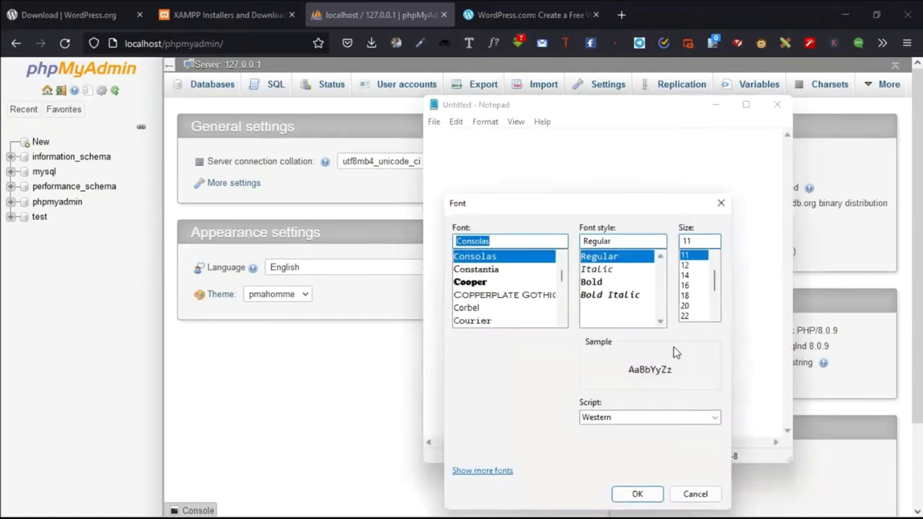
scroll(696, 303, "down", 2)
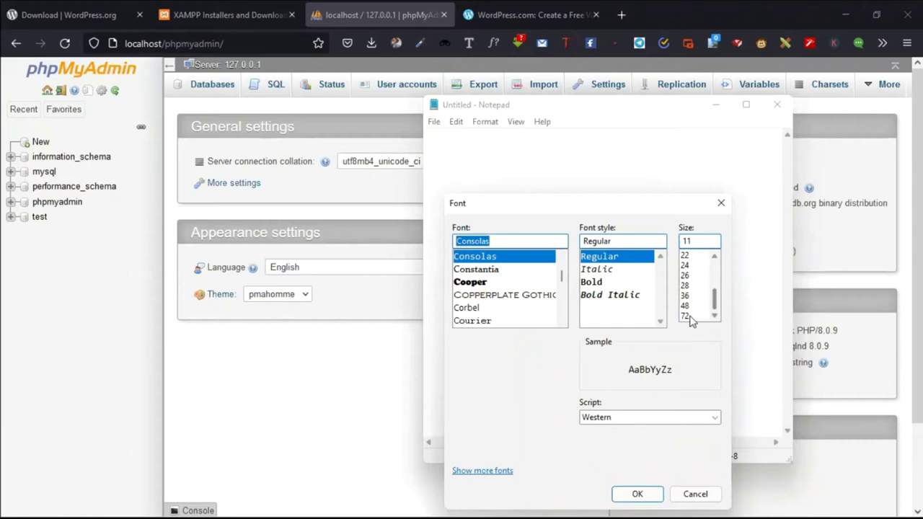
left_click(694, 315)
left_click(687, 277)
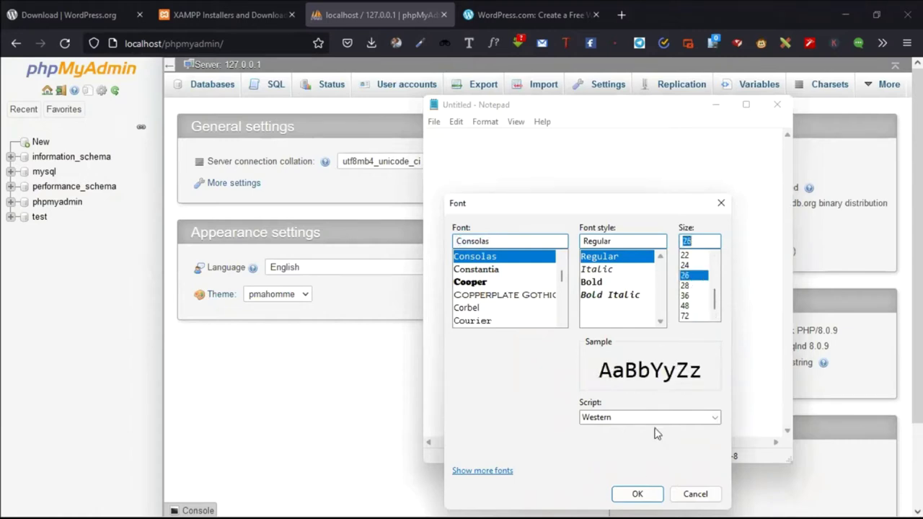
left_click(689, 306)
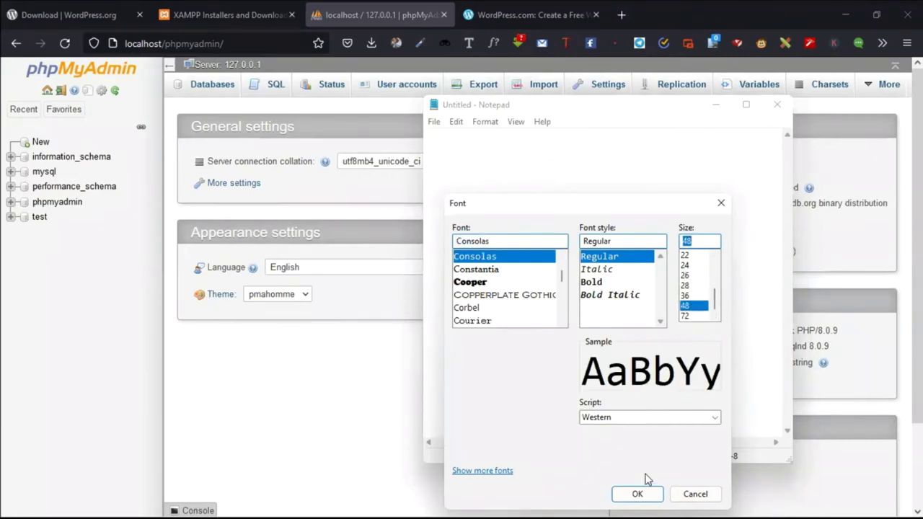
left_click(639, 495)
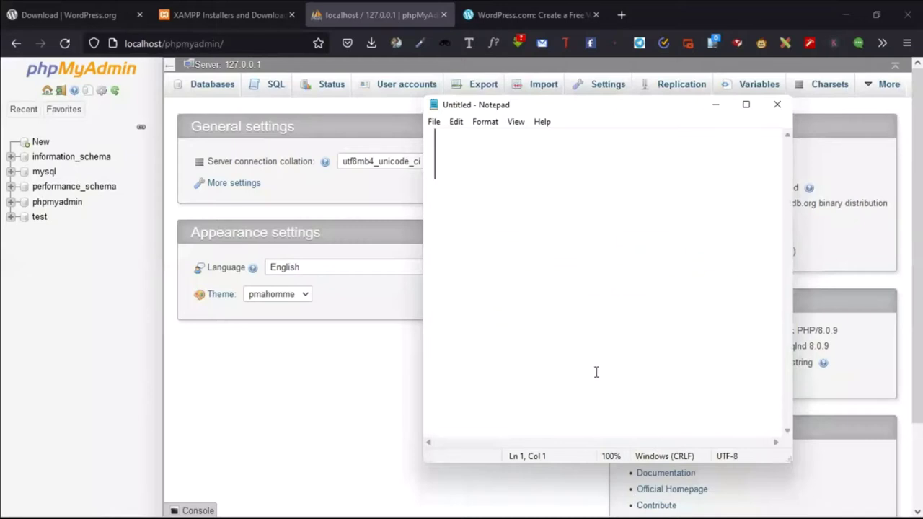
left_click(746, 105)
- Type the lines '1. create a database', '2. create user for the database', 'give user access to the database'
type("1. crea")
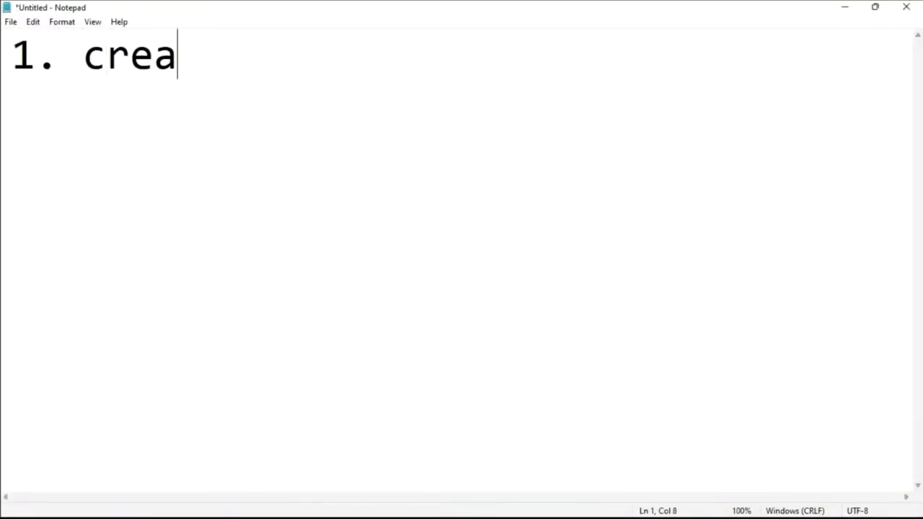
type("te a database")
key("BackSpace")
type("abase")
key("Return")
type("2. create")
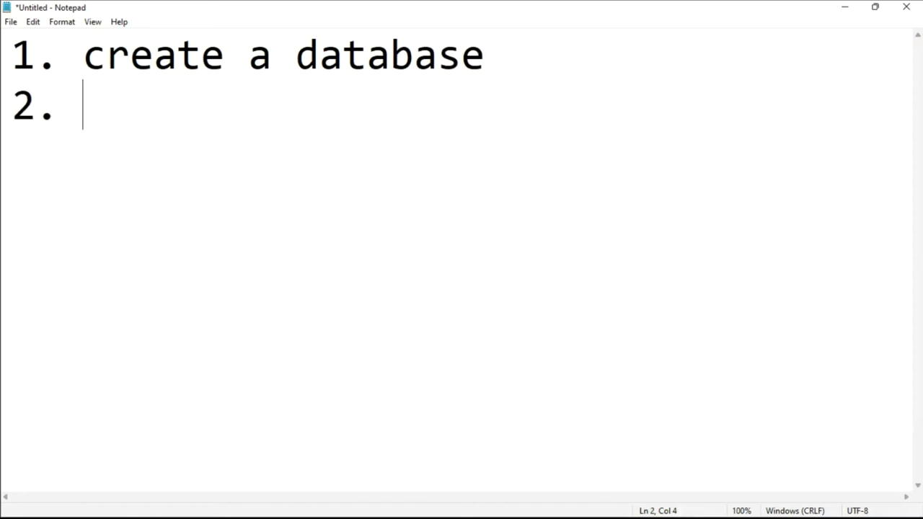
type(" us")
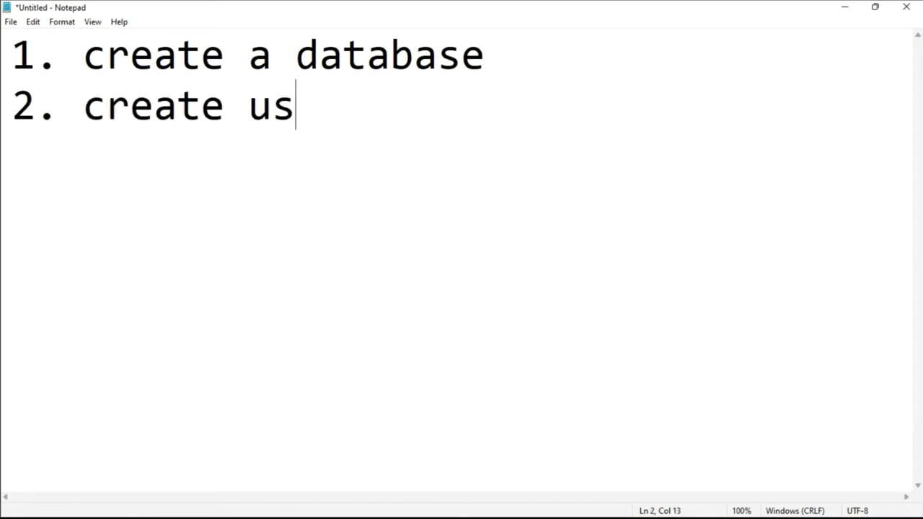
type("er for the ")
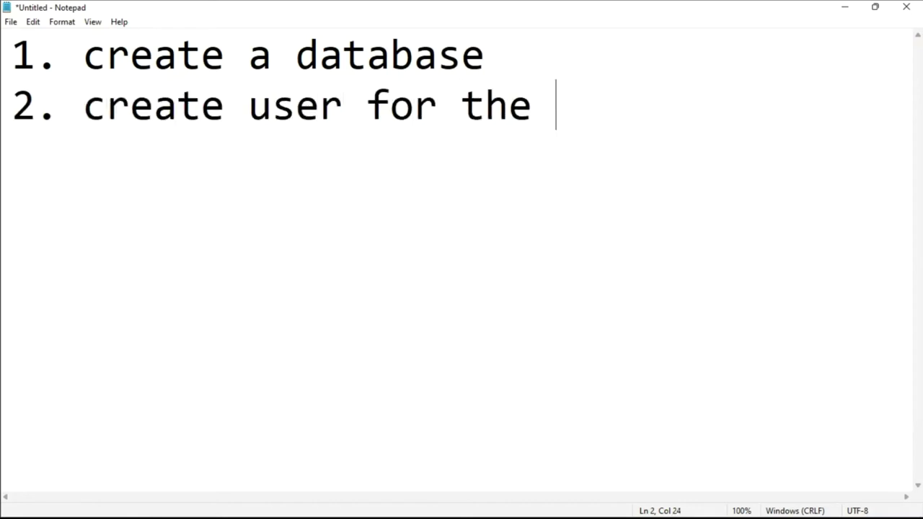
type("database")
key("Return")
type("give")
key("BackSpace")
key("BackSpace")
key("BackSpace")
key("BackSpace")
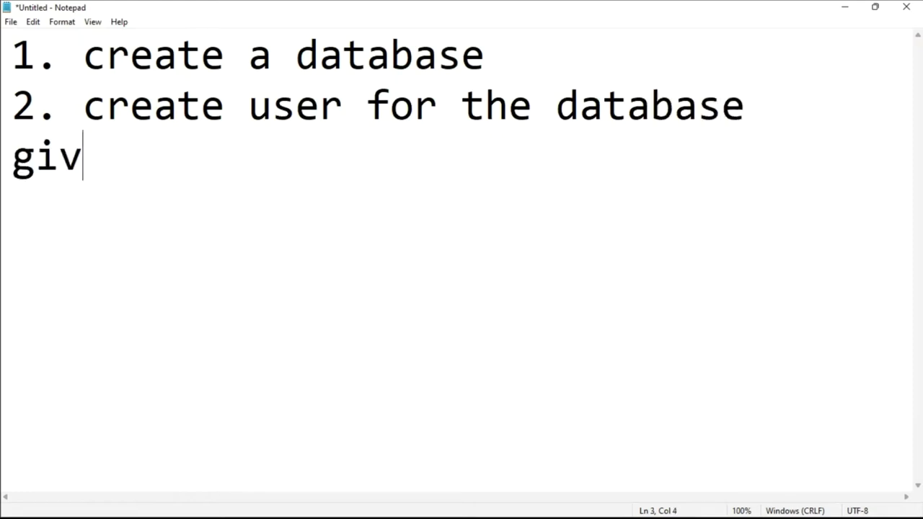
type("g")
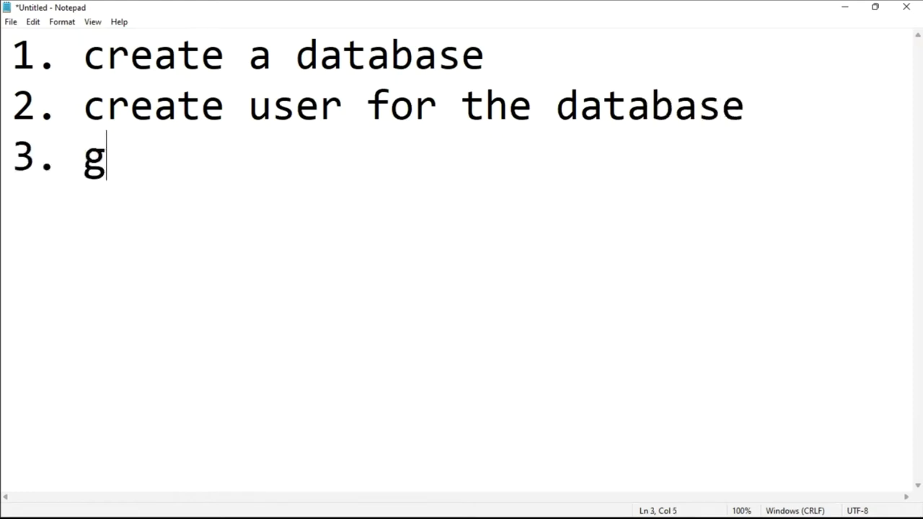
type("ive user")
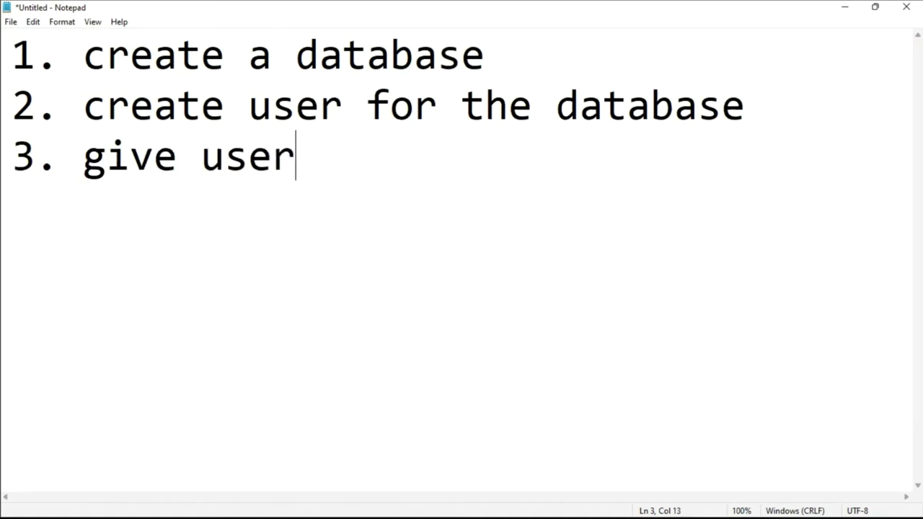
type(" access to th")
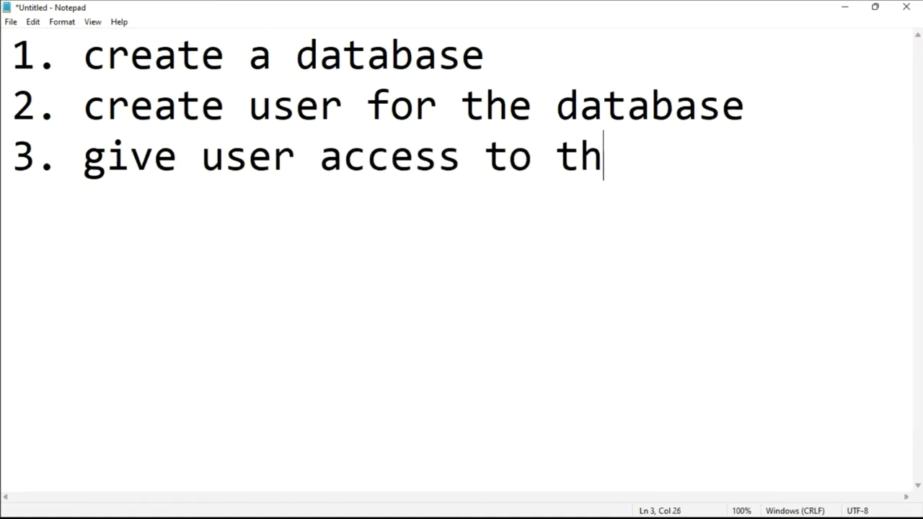
type("e data")
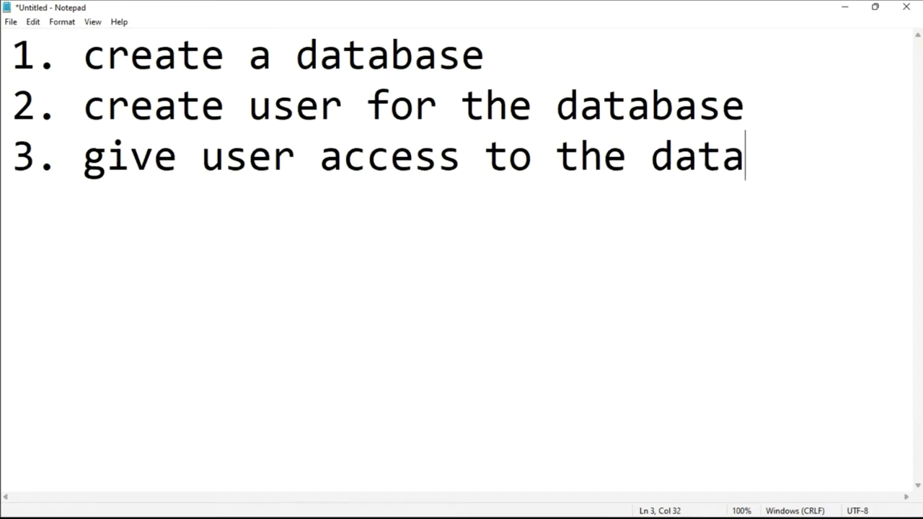
type("base")
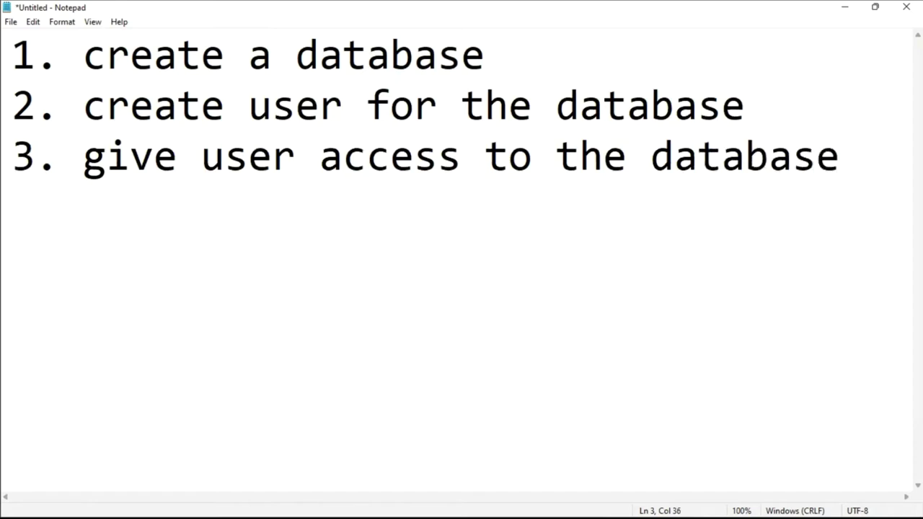
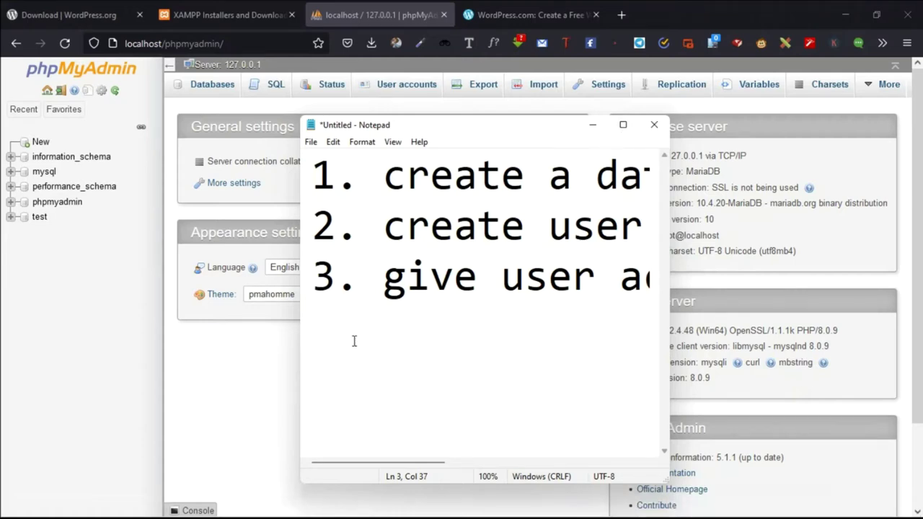
- Add the two-line heading 'mysql Database' / 'through phpmyadmin' at the top of the Notepad checklist
left_click(623, 124)
left_click(10, 45)
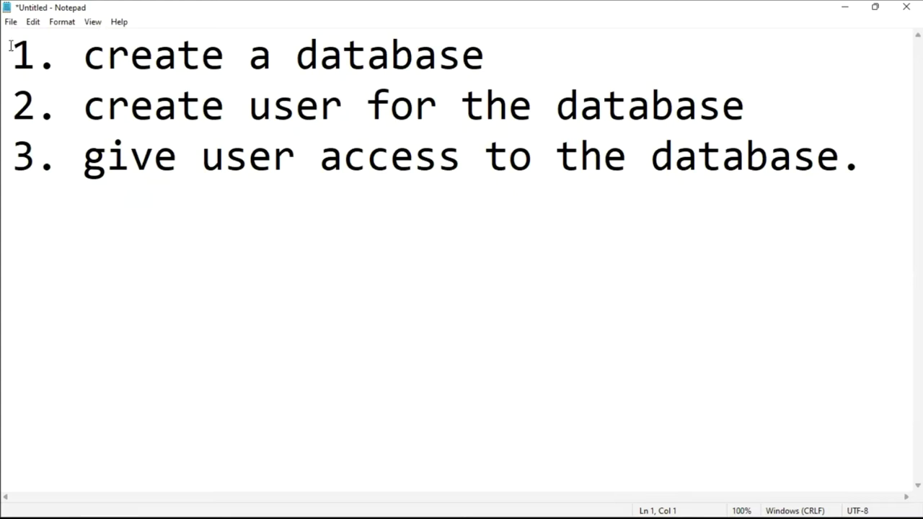
key("Return")
key("Return")
key("Up")
key("Up")
type("mys")
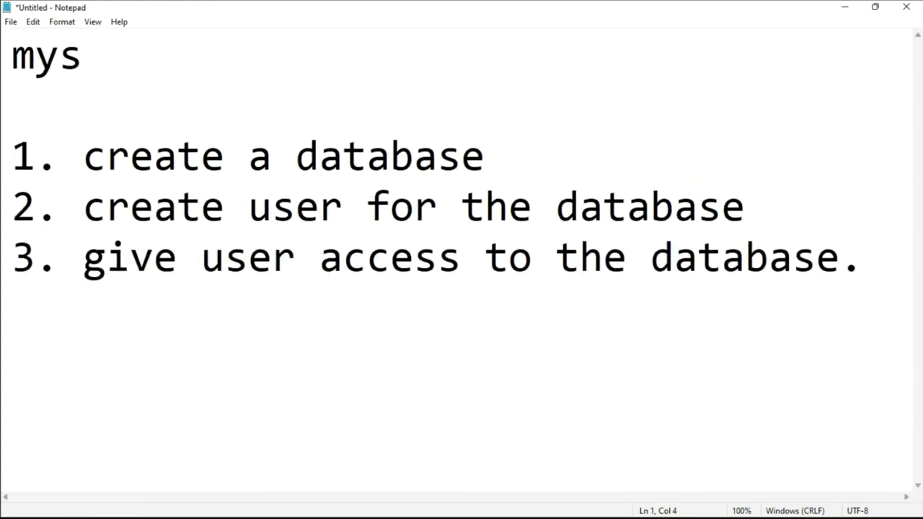
key("BackSpace")
type("sql ")
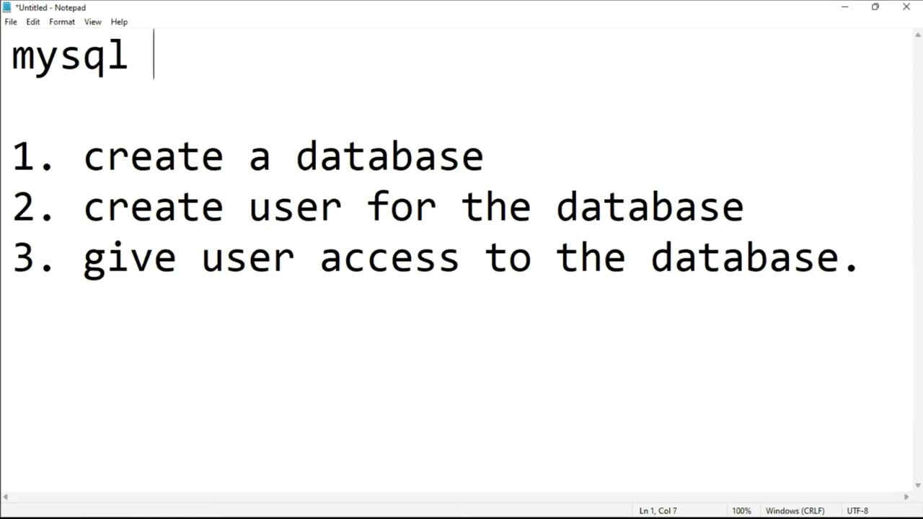
type("Database")
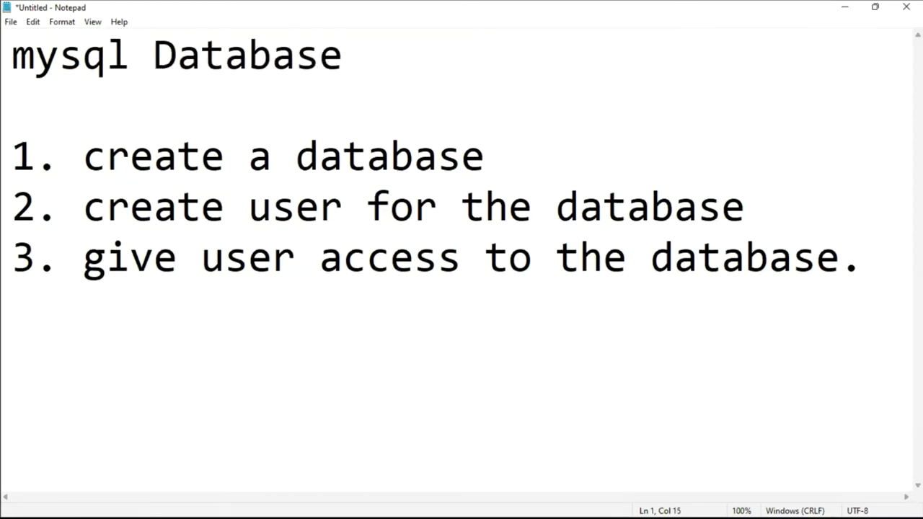
key("Return")
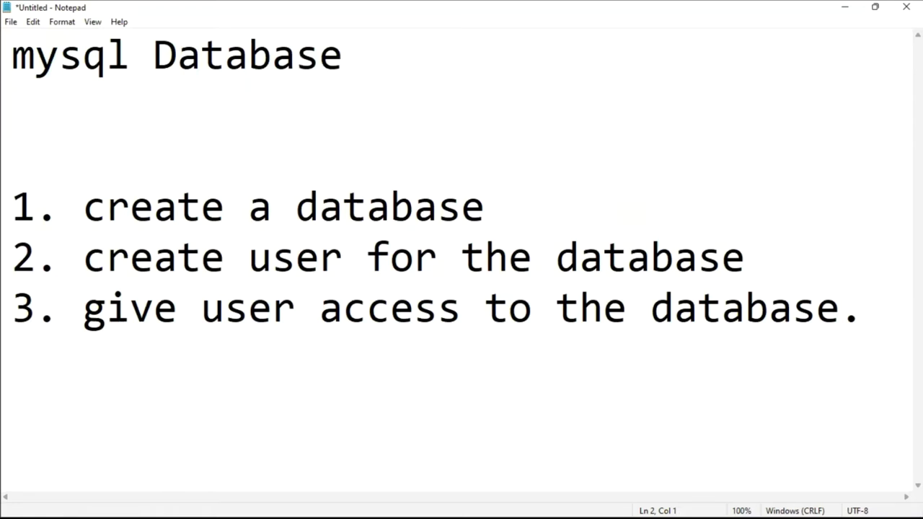
type("through  ph")
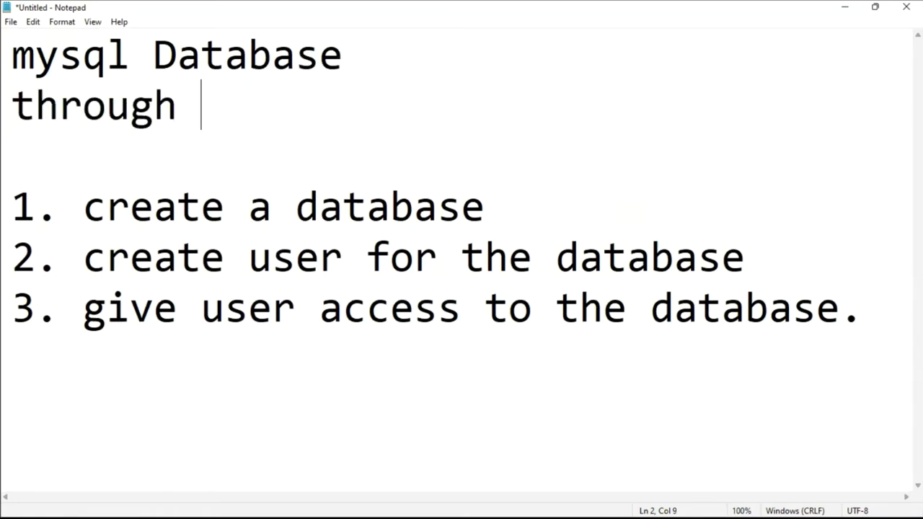
type("pmyadmin")
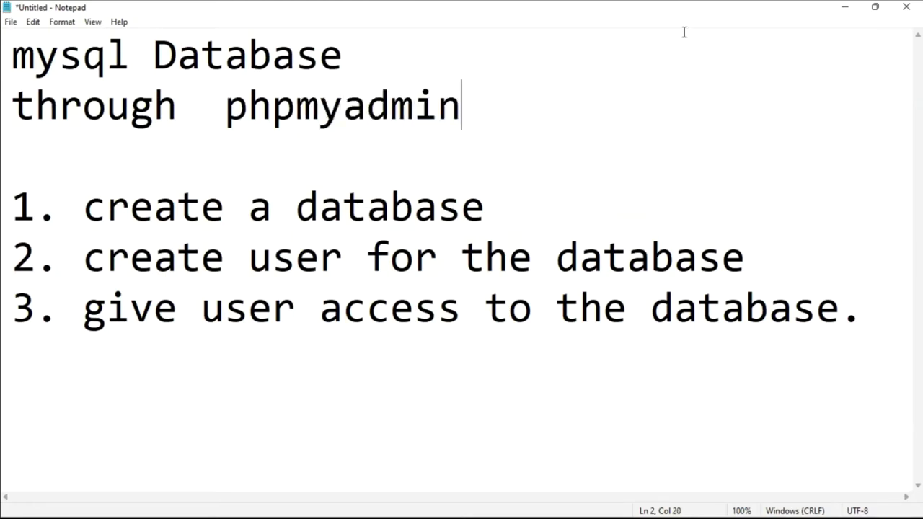
left_click(835, 8)
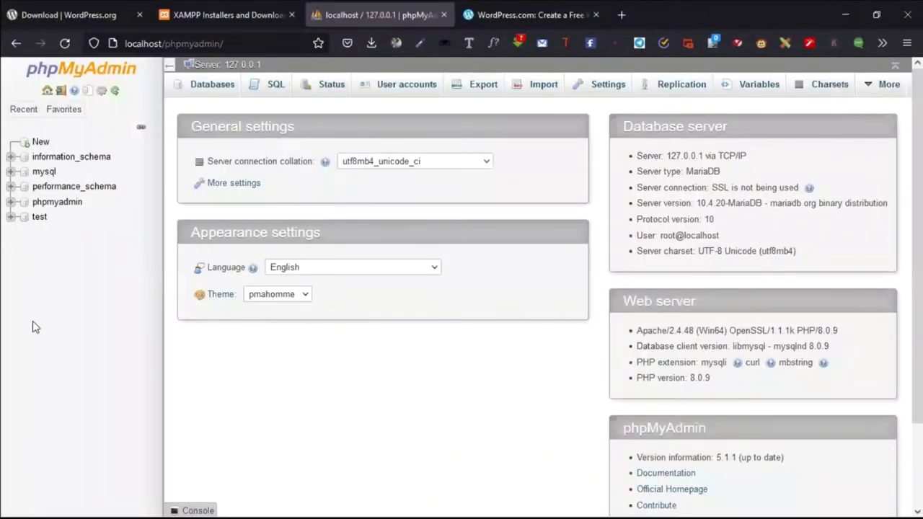
- Enter mysitedb as the new database name and leave the collation at its default
left_click(41, 142)
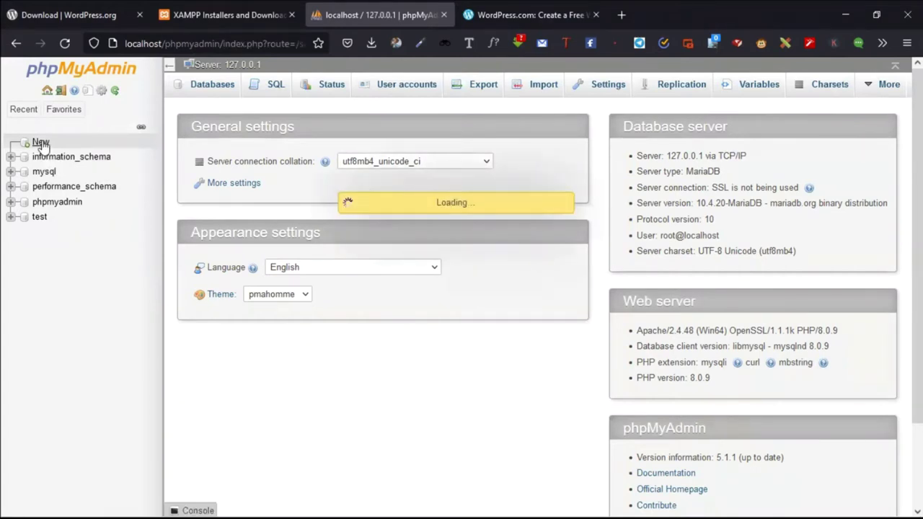
left_click(228, 176)
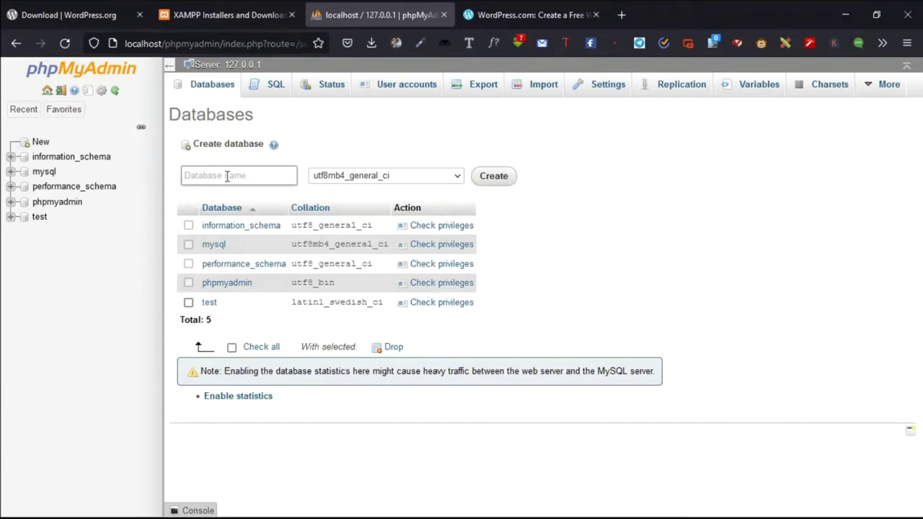
type("mysitedb")
left_click(318, 189)
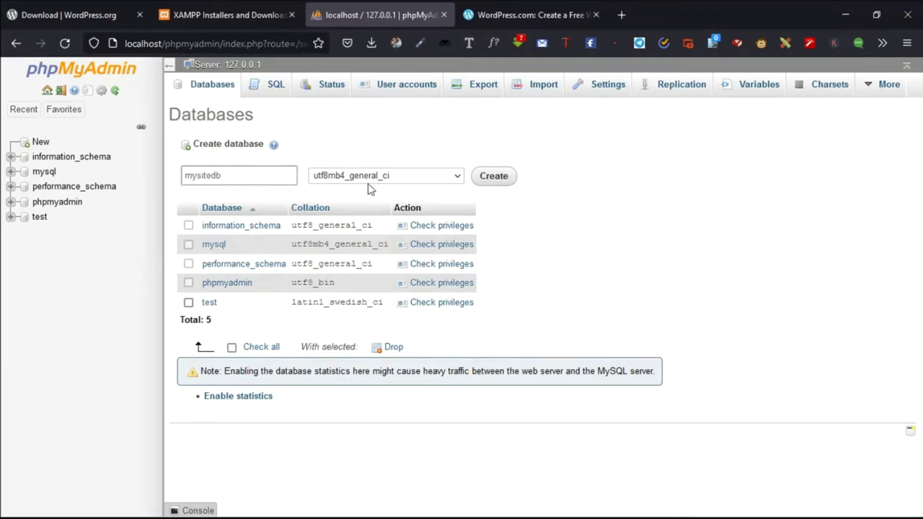
left_click(370, 177)
scroll(386, 252, "up", 6)
scroll(386, 252, "up", 15)
scroll(386, 254, "up", 8)
left_click(334, 195)
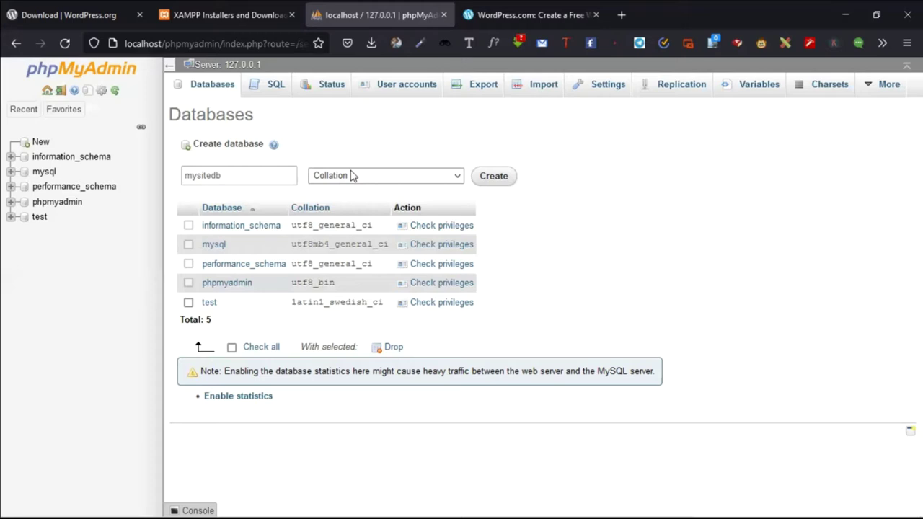
- Confirm the name and default collation, then create the database mysitedb
left_click(225, 179)
left_click_drag(225, 178, 155, 175)
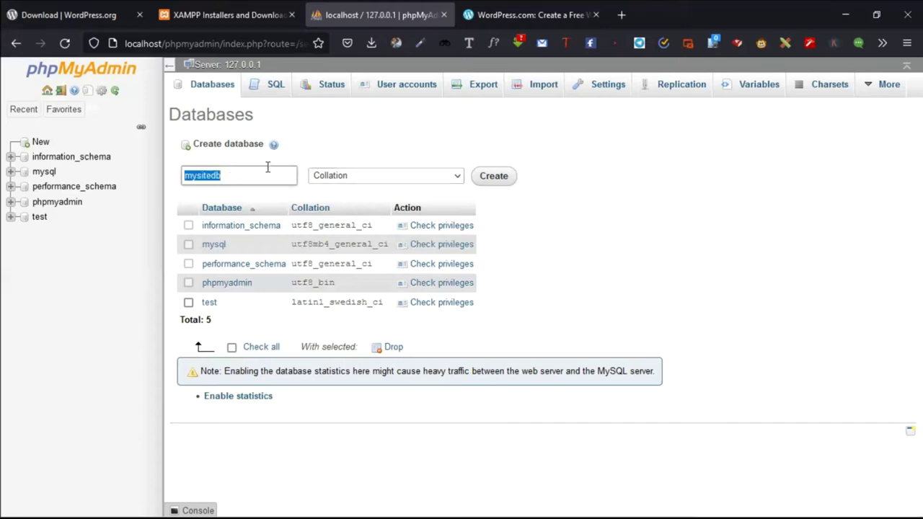
left_click(351, 177)
left_click(351, 177)
left_click(498, 184)
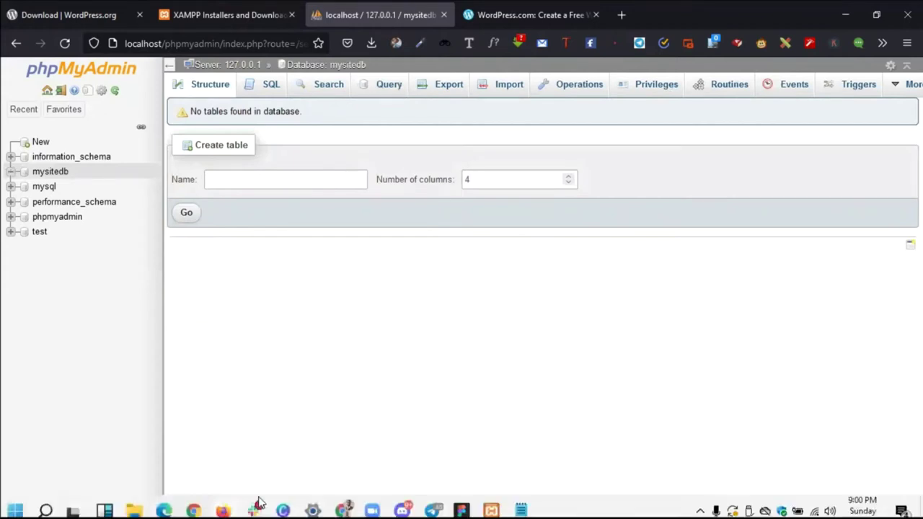
- Mark step 1 of the Notepad checklist as '- Done'
left_click(496, 503)
left_click(521, 502)
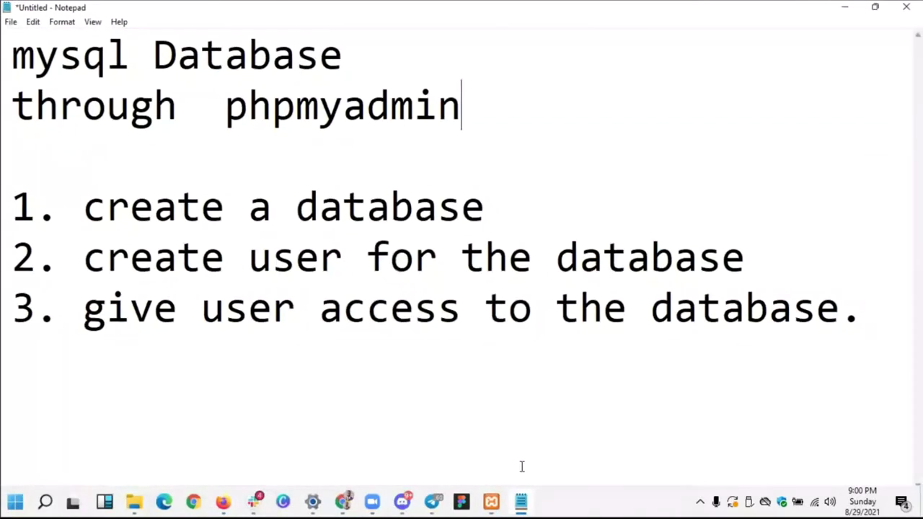
left_click(480, 204)
type("- Don")
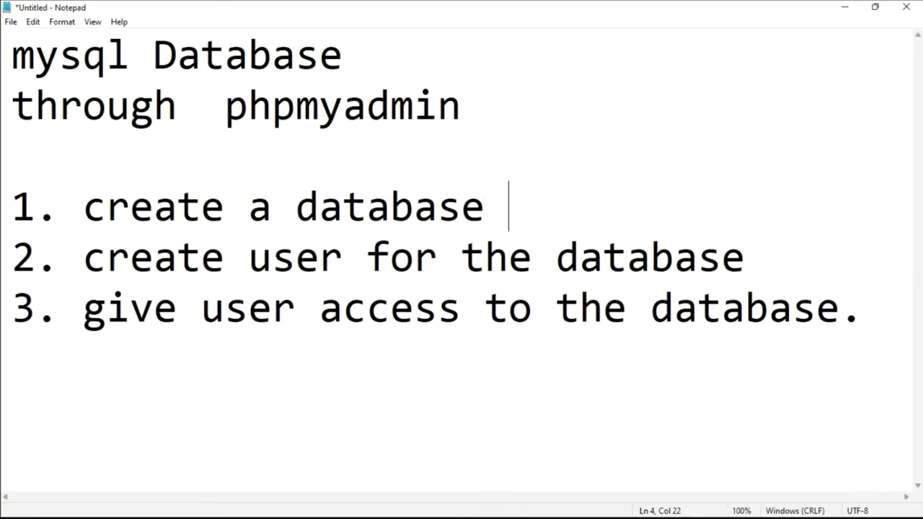
type("e")
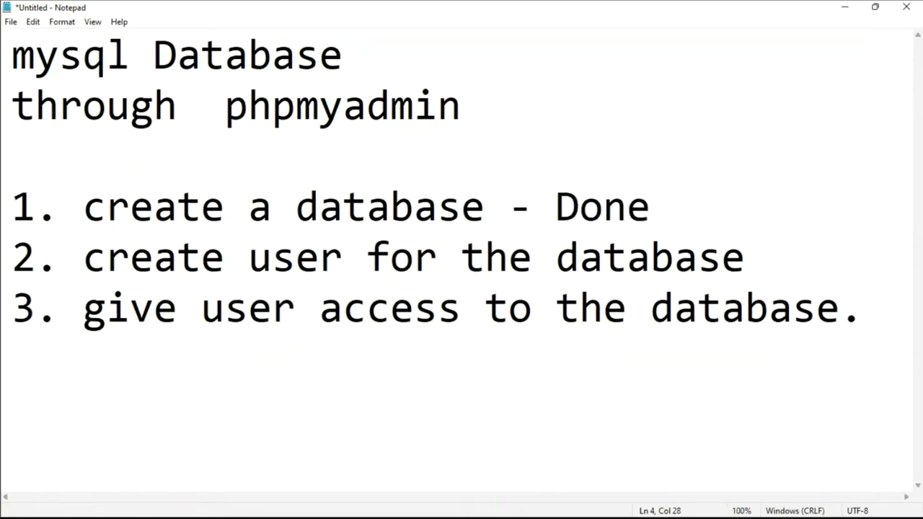
left_click(845, 11)
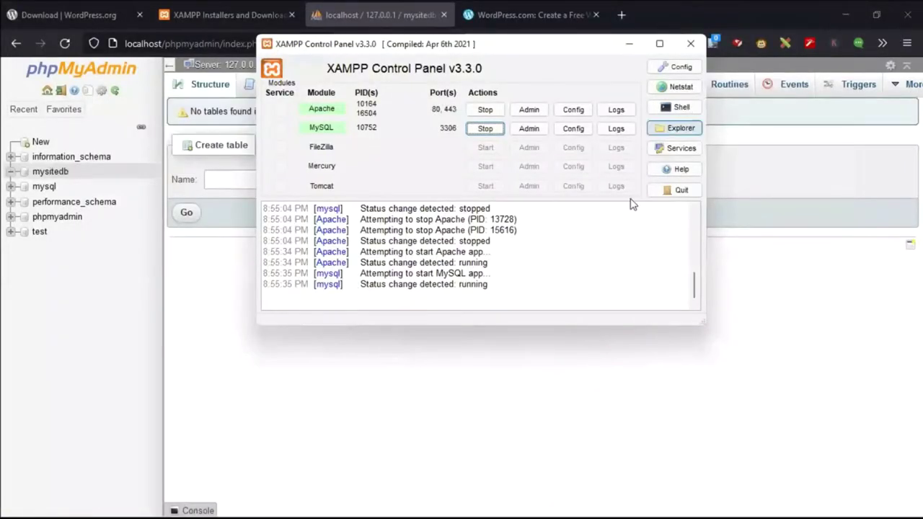
- Minimize the XAMPP Control Panel after confirming Apache and MySQL are running
left_click(626, 45)
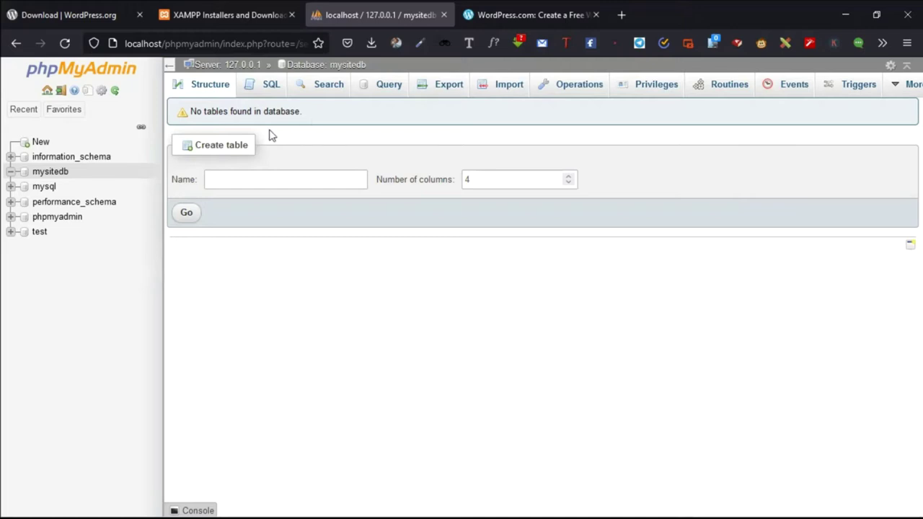
- From mysitedb's user list, begin adding a new user account named dbuser
left_click(651, 92)
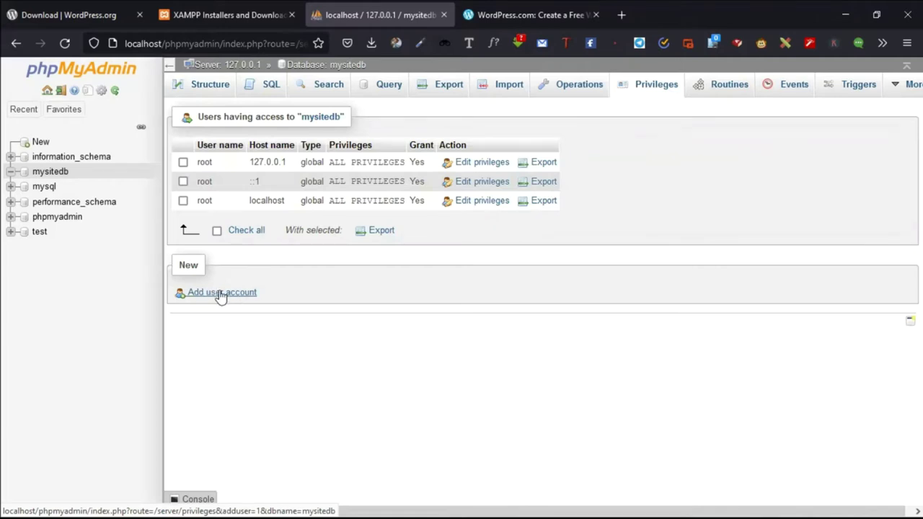
left_click(220, 295)
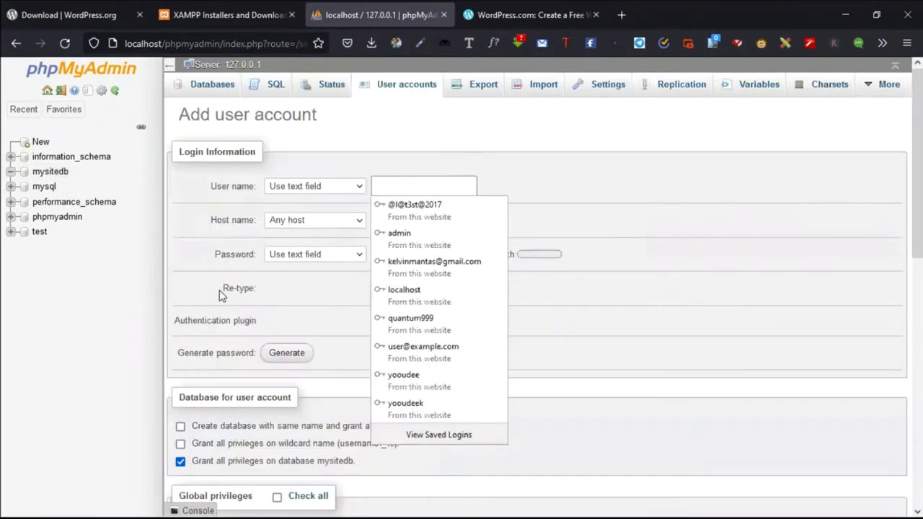
left_click(325, 188)
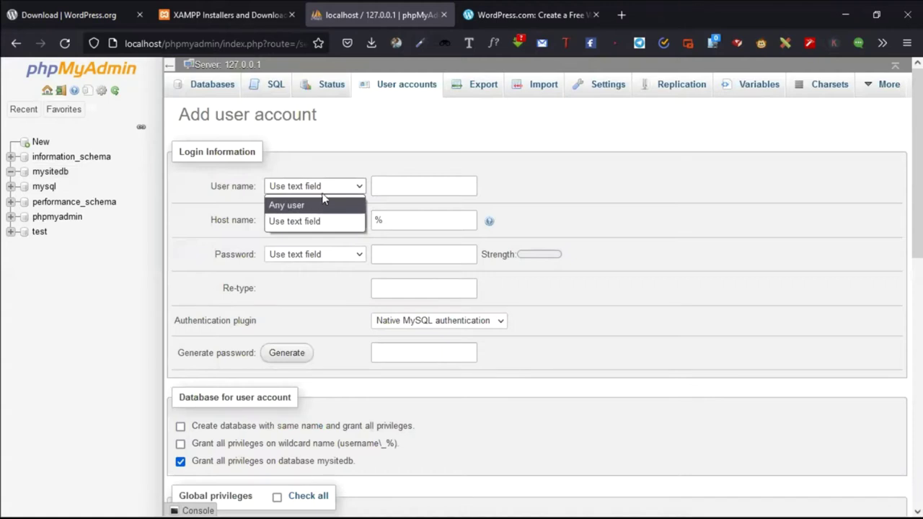
left_click(318, 189)
left_click(406, 187)
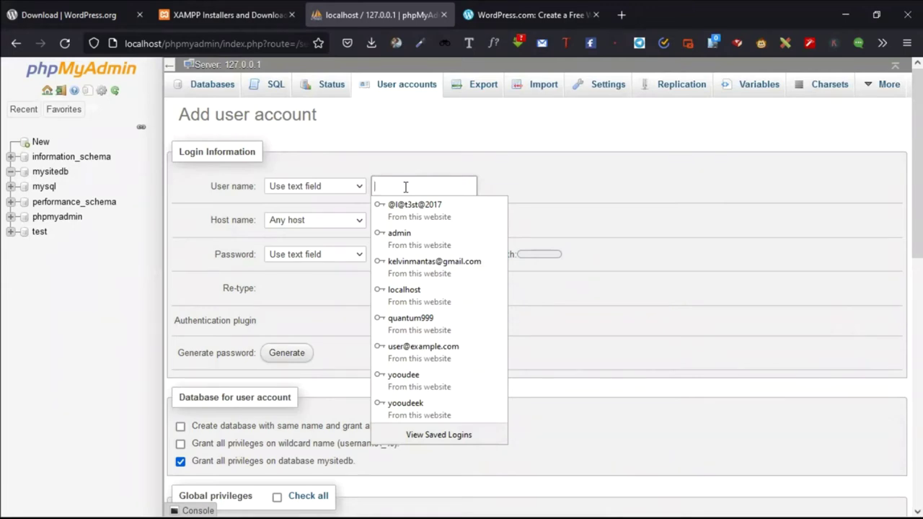
type("db")
type("er")
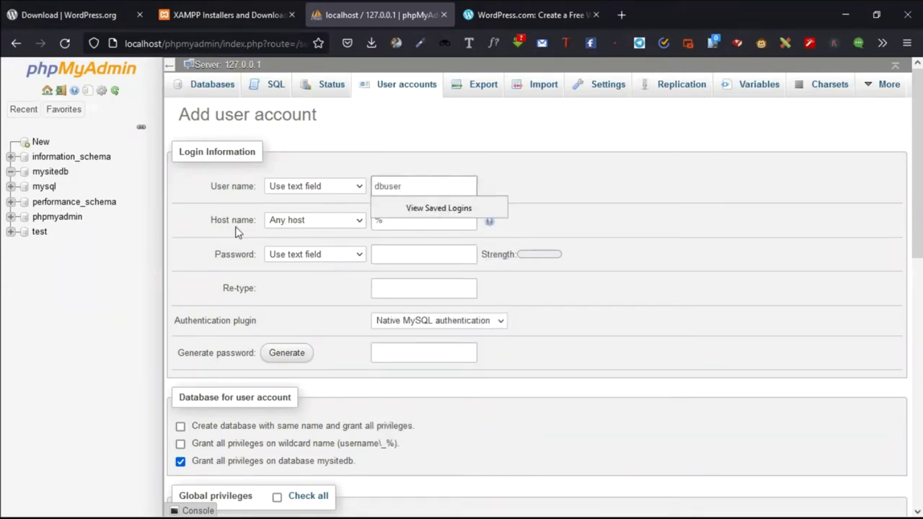
- Restrict dbuser to host Local (localhost) and enter the account password in both fields
left_click(297, 221)
left_click(293, 255)
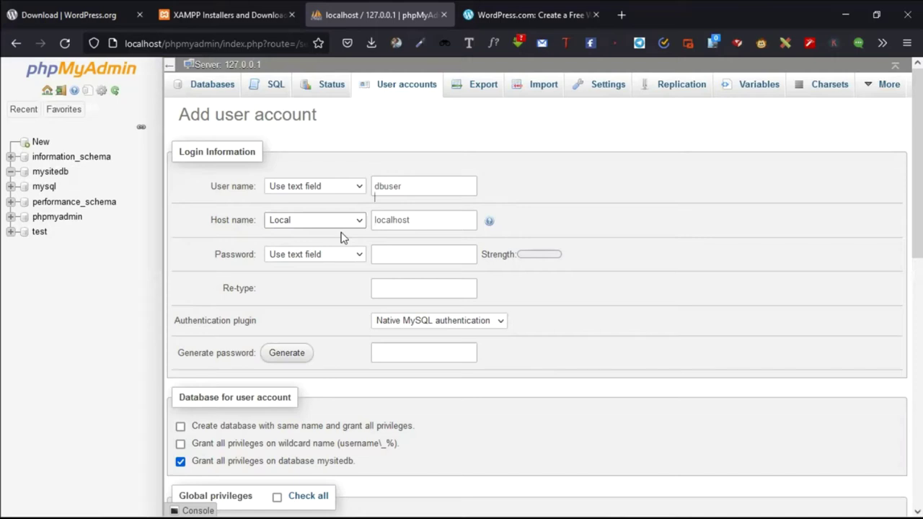
left_click(280, 258)
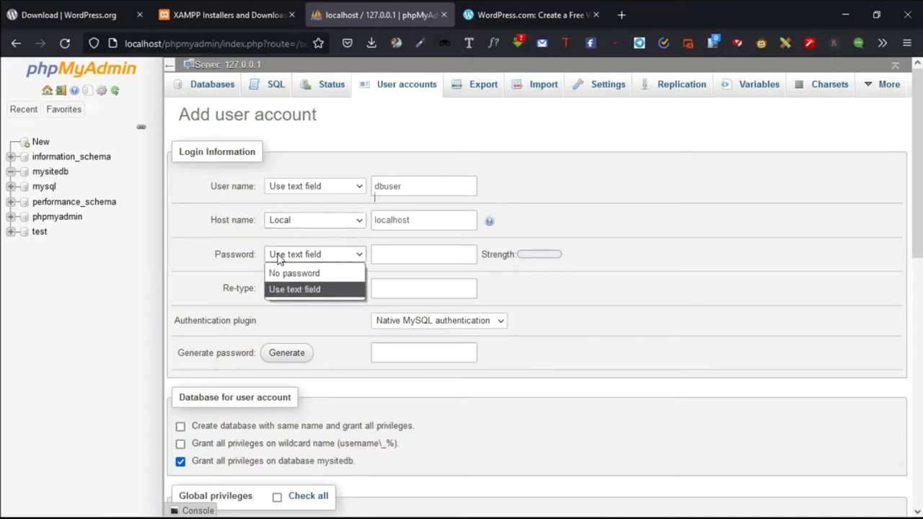
left_click(279, 258)
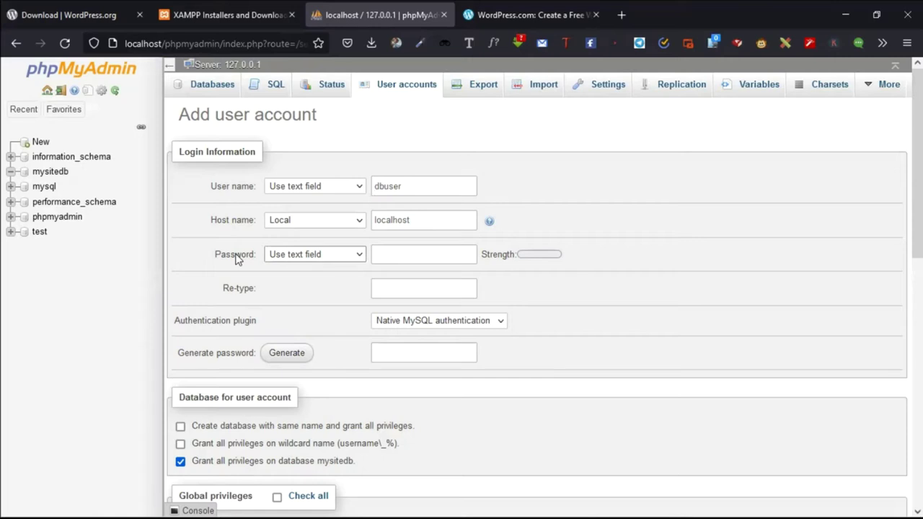
left_click(414, 256)
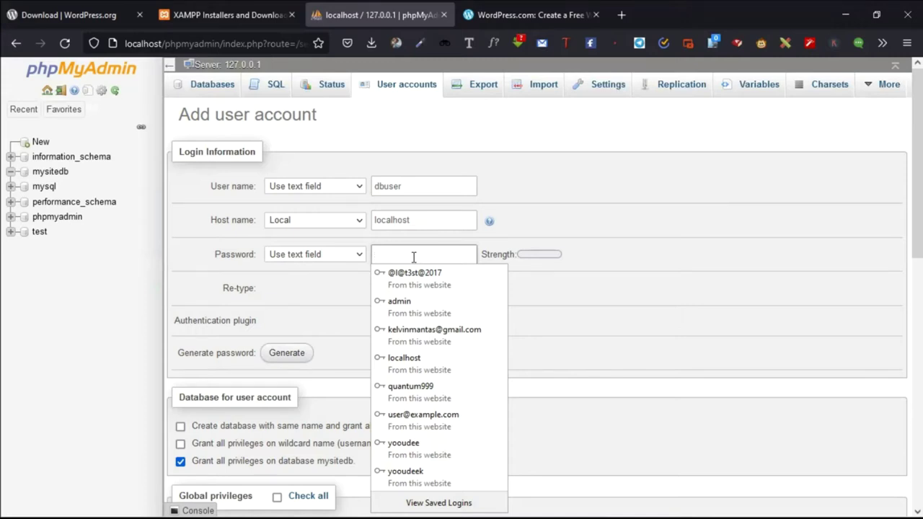
left_click(414, 257)
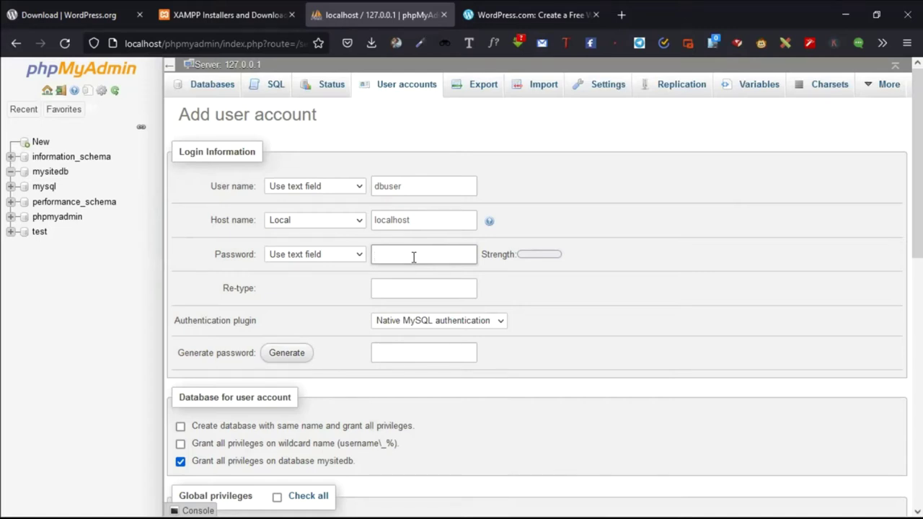
type("********")
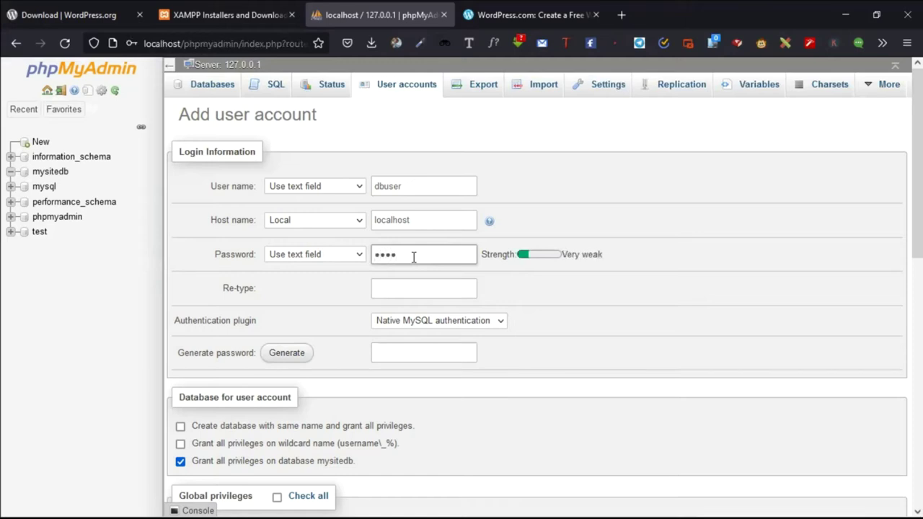
key("BackSpace")
key("BackSpace")
key("BackSpace")
key("BackSpace")
key("BackSpace")
key("BackSpace")
key("BackSpace")
key("BackSpace")
type("*****")
left_click(447, 290)
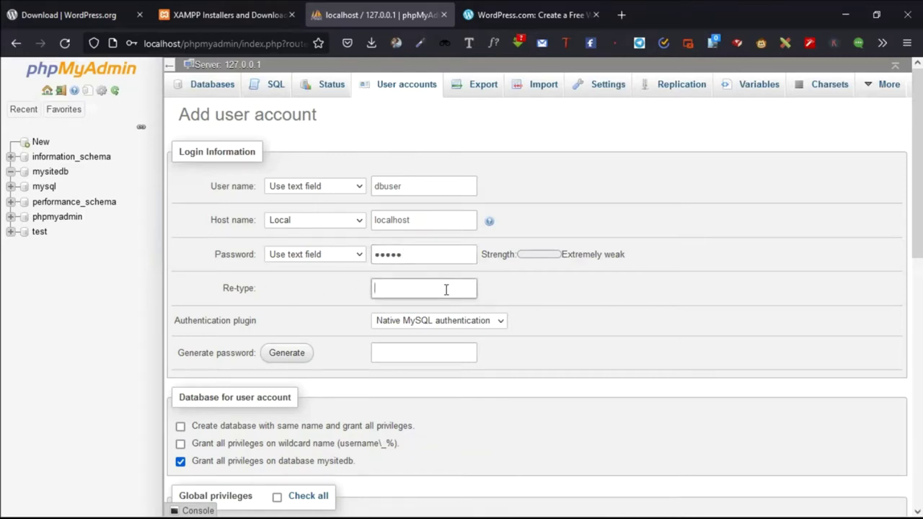
type("*****")
scroll(335, 288, "down", 4)
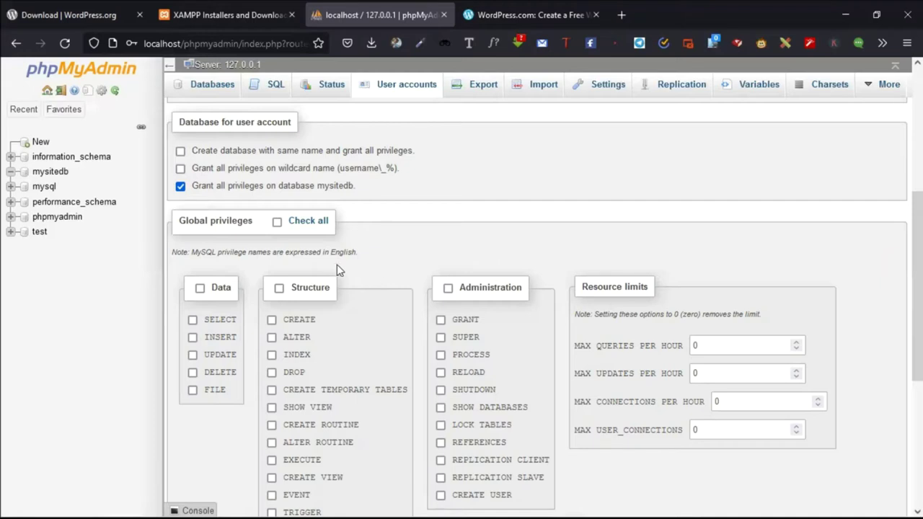
scroll(331, 265, "down", 1)
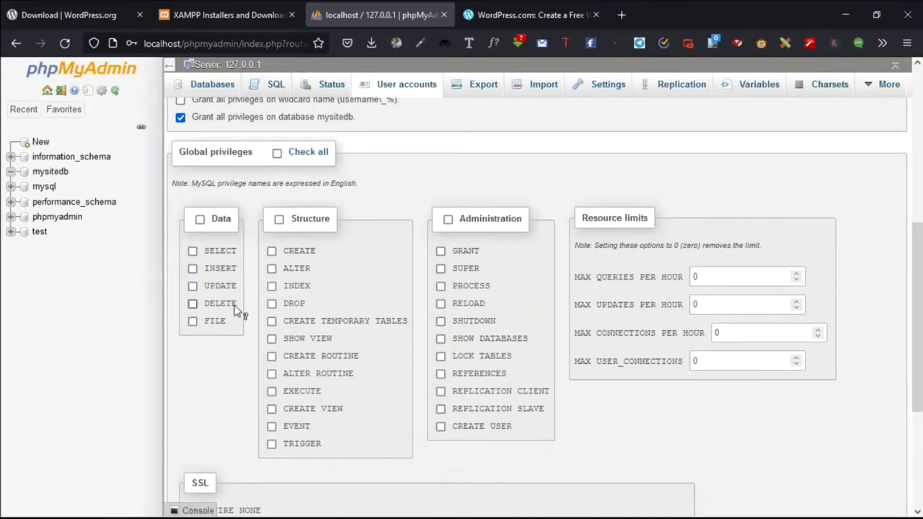
mouse_move(231, 310)
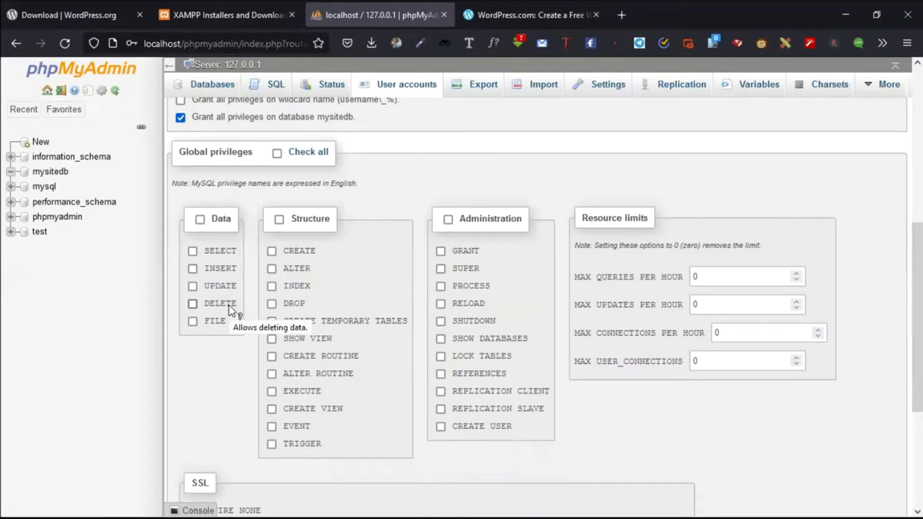
mouse_move(226, 326)
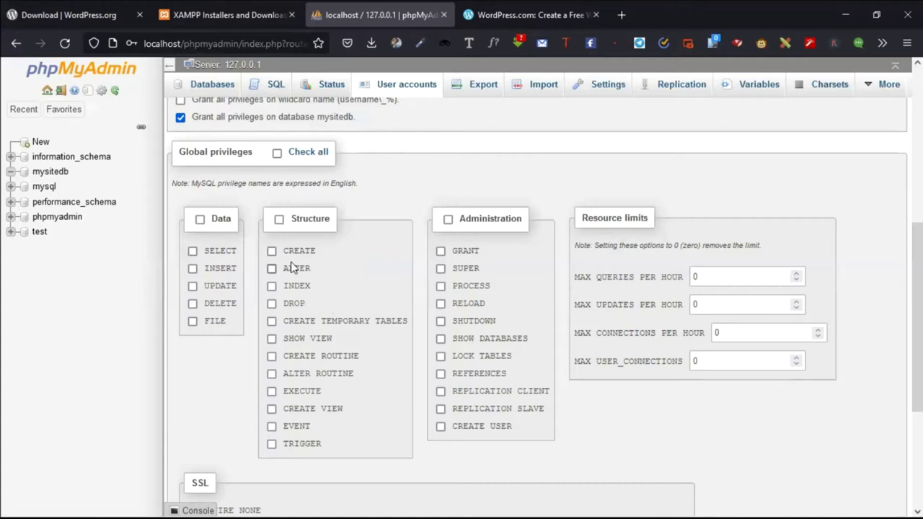
scroll(292, 267, "up", 2)
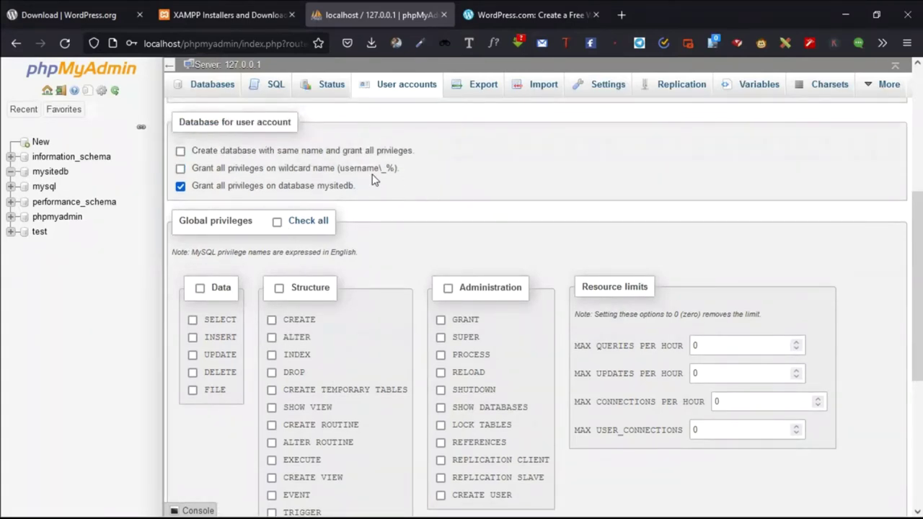
scroll(426, 228, "down", 2)
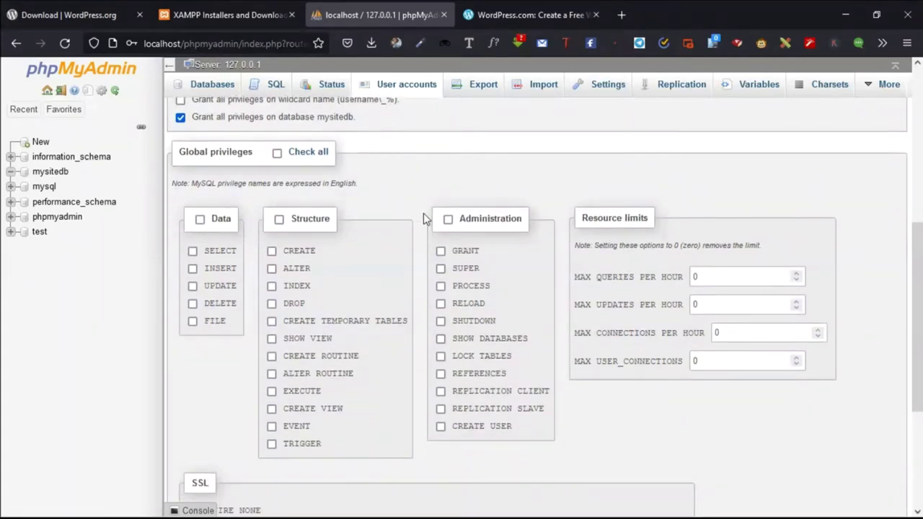
- Check all global privileges for dbuser and submit the new account with Go
left_click(277, 155)
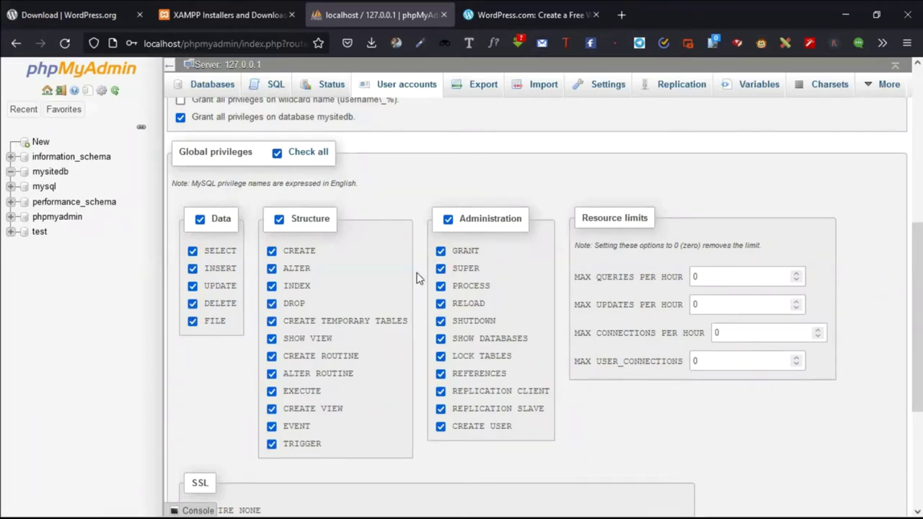
scroll(390, 303, "down", 3)
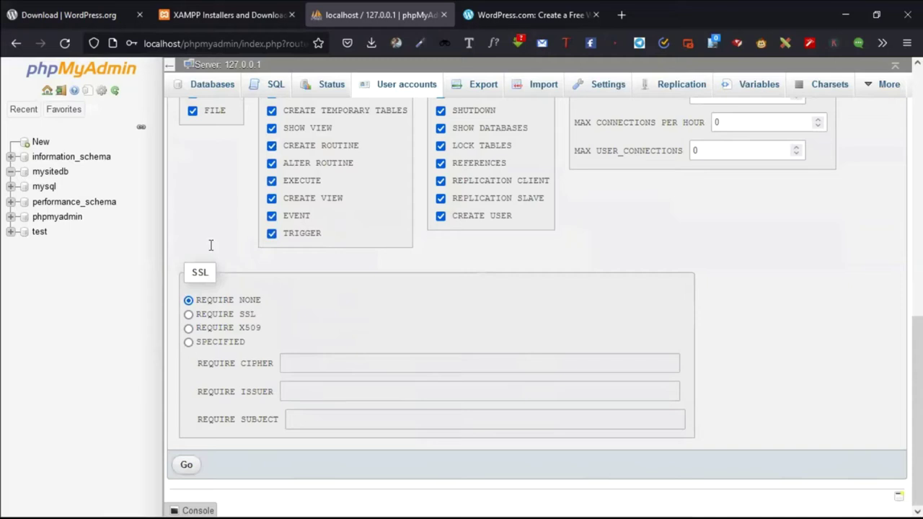
left_click_drag(192, 272, 211, 272)
left_click(187, 466)
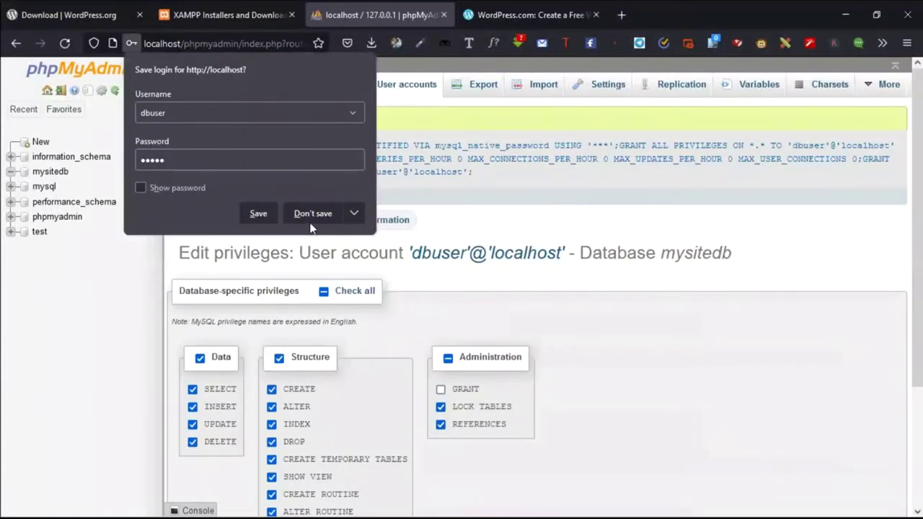
- Decline saving the browser login and review the CREATE USER result for dbuser@localhost
left_click(311, 214)
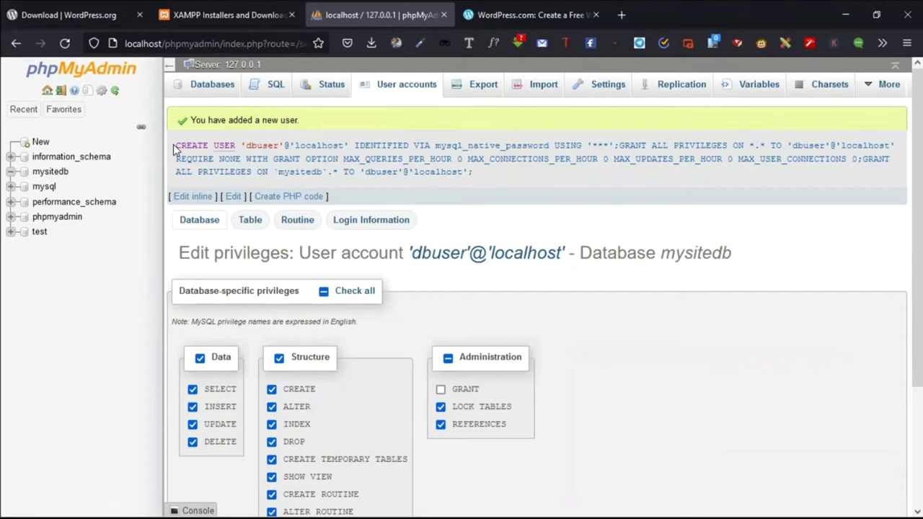
mouse_move(175, 146)
left_mouse_down()
mouse_move(347, 147)
mouse_move(175, 146)
left_mouse_up()
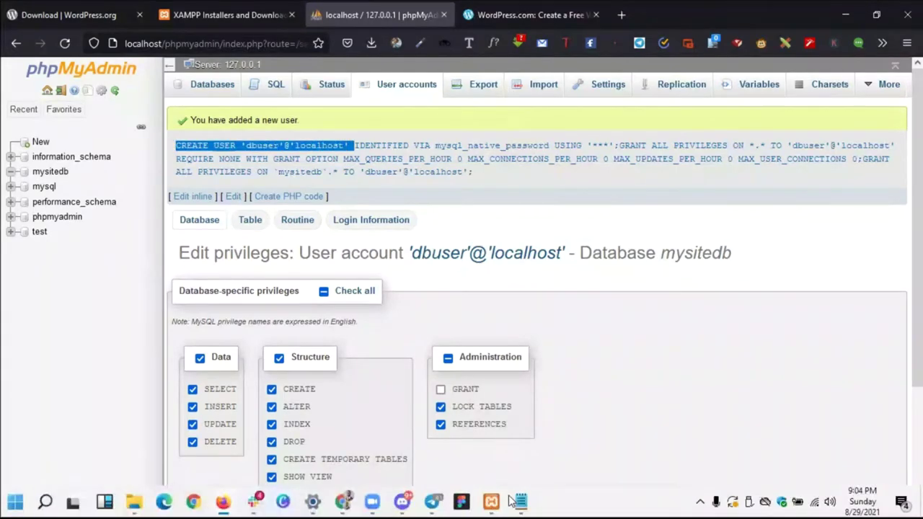
left_click(518, 509)
left_click(772, 250)
- Mark checklist items 2 and 3 as '- Done'
type("- Done")
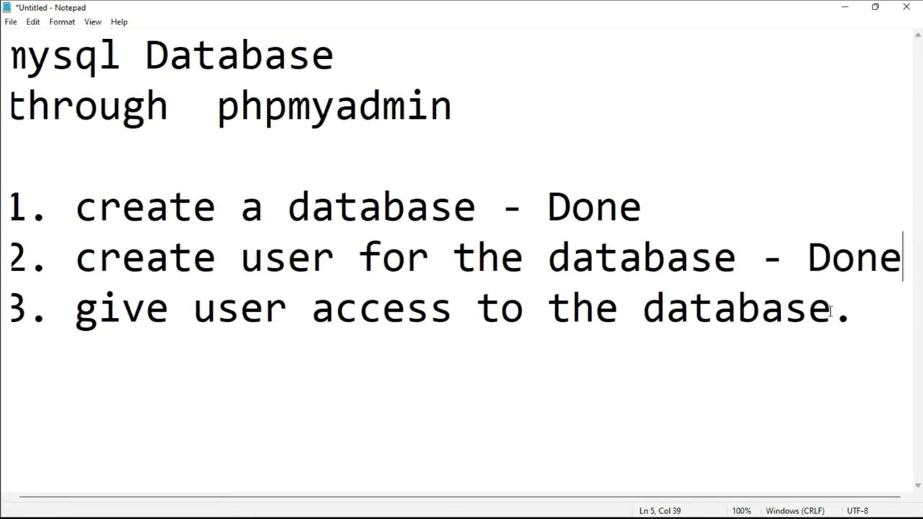
left_click(866, 317)
type("- Done")
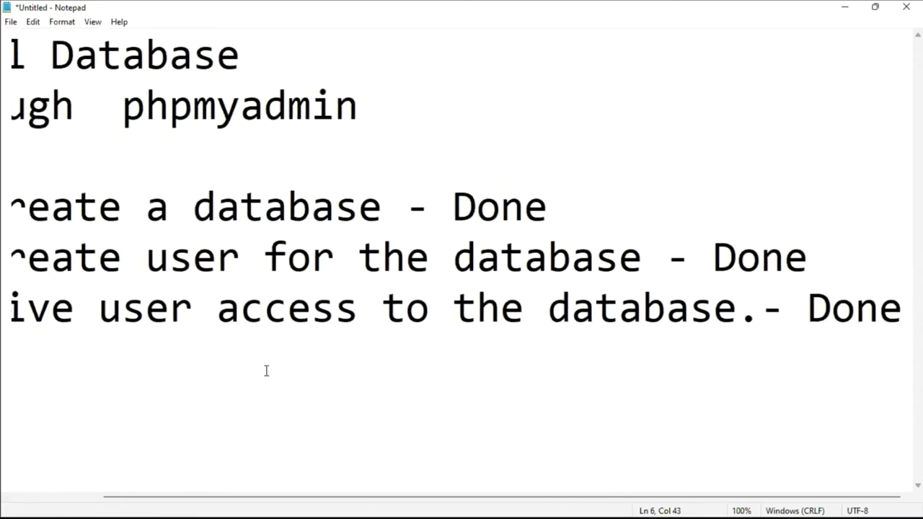
- Set the font size of all the checklist text to 36
key("ctrl+a")
left_click(62, 22)
left_click(78, 51)
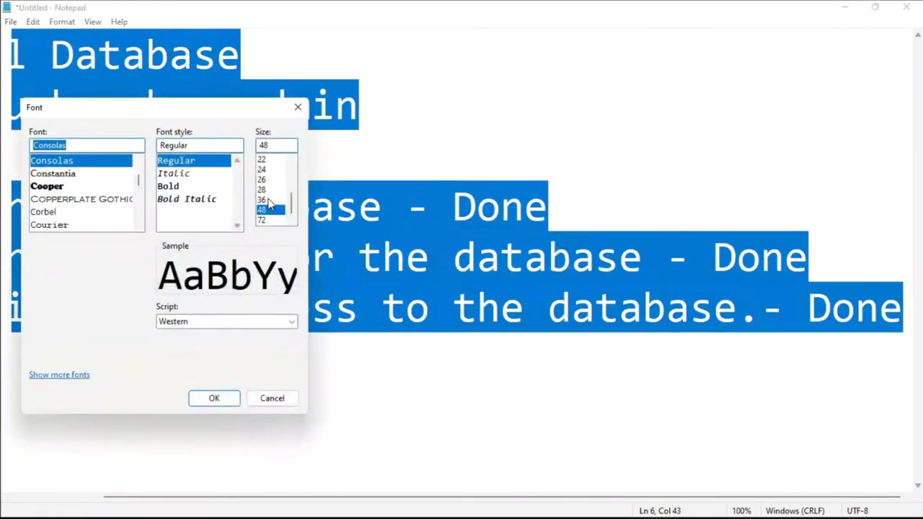
left_click(268, 201)
left_click(216, 399)
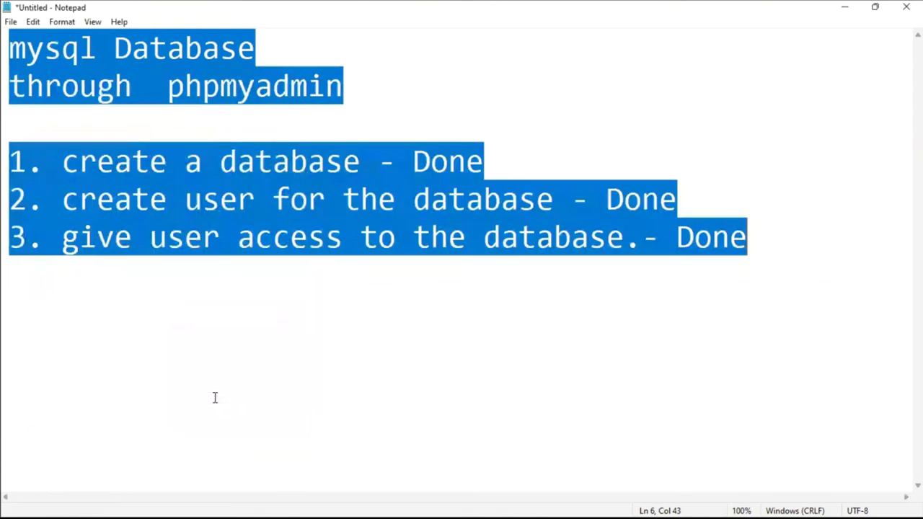
left_click(285, 325)
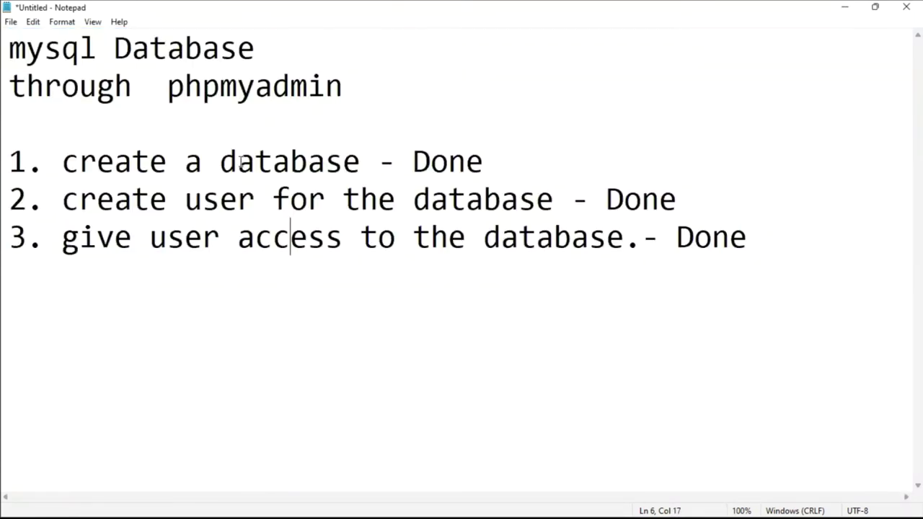
- Start a new line below the checklist beginning with 'Nex'
left_click(749, 246)
key("Return")
type("Nex")
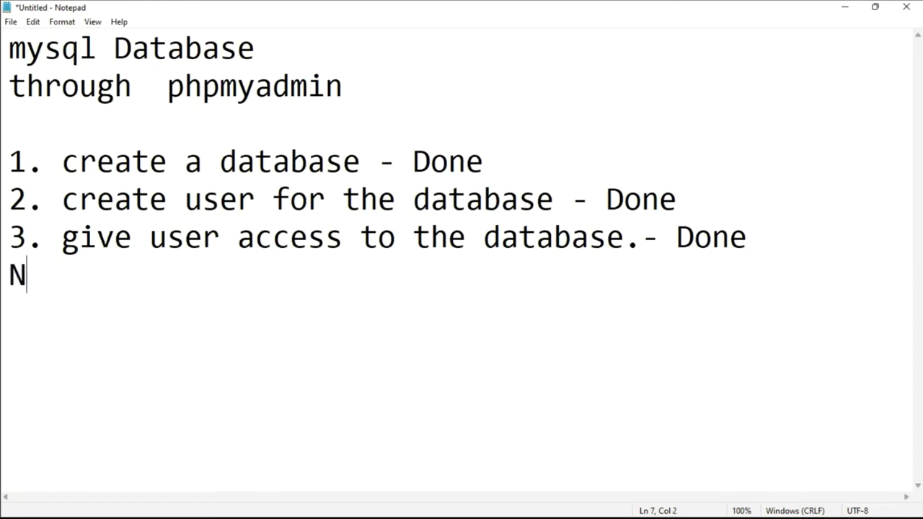
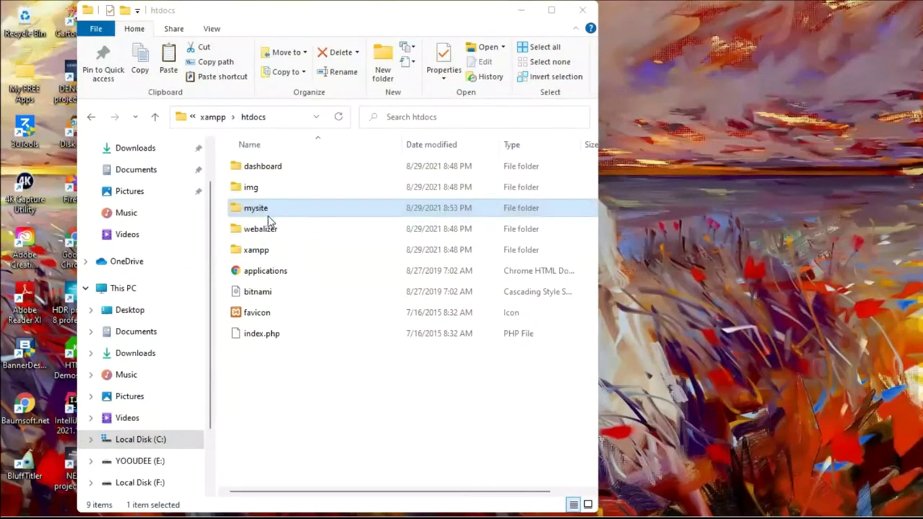
- Put the mysite folder in xampp's htdocs into rename mode to check its spelling
left_click(257, 213)
left_click(255, 209)
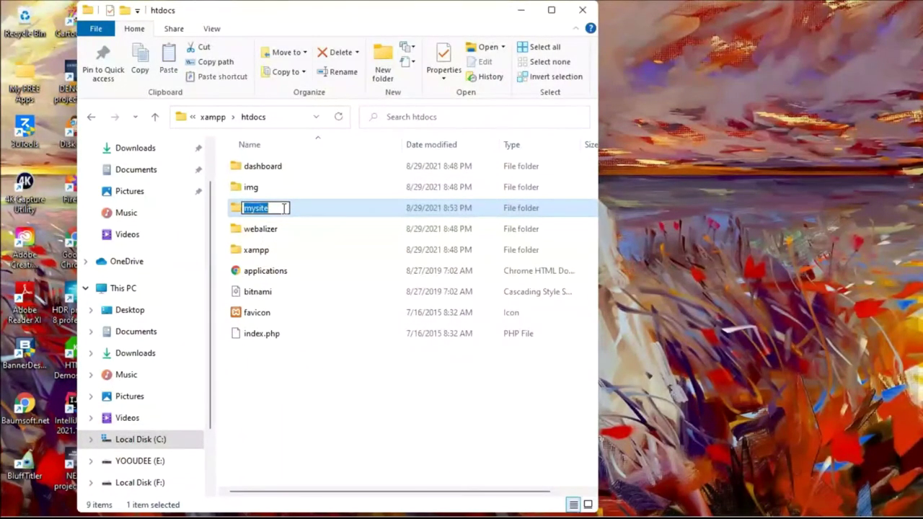
- In Firefox, load localhost/mysite, removing the :8080 port from the typed address
left_click(222, 502)
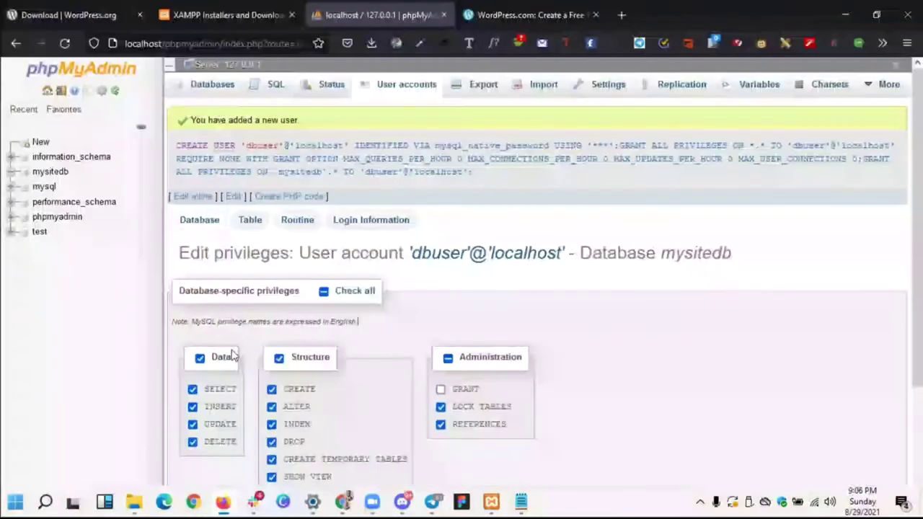
left_click(170, 45)
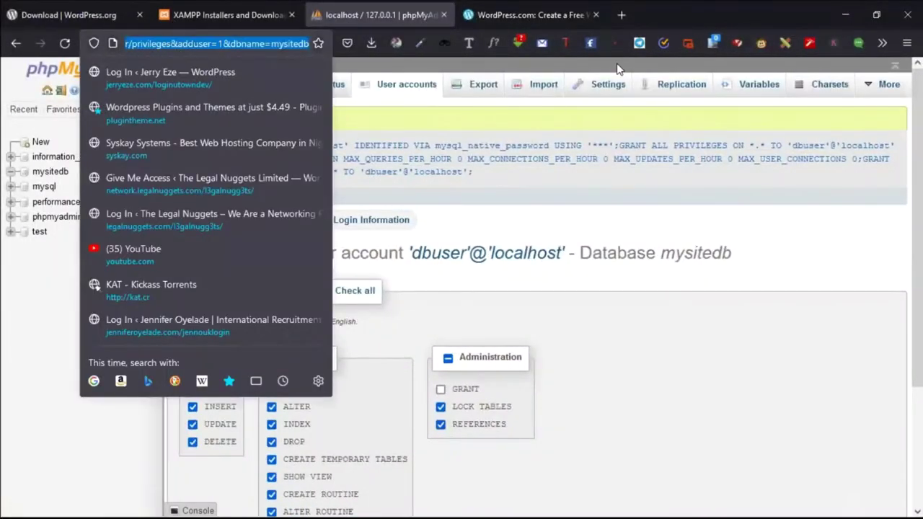
type("localhost")
key("BackSpace")
key("BackSpace")
key("BackSpace")
key("BackSpace")
key("BackSpace")
key("BackSpace")
key("BackSpace")
key("BackSpace")
key("BackSpace")
key("BackSpace")
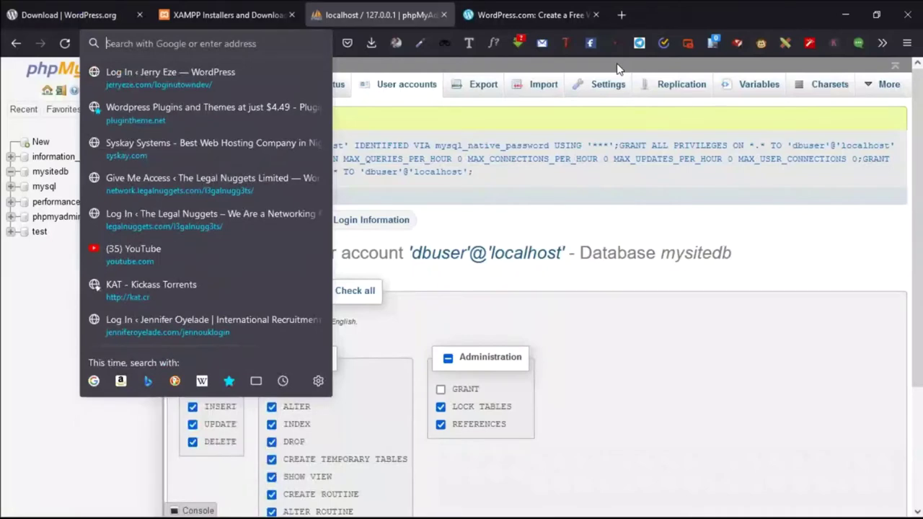
type("local")
key("BackSpace")
key("BackSpace")
type("ho")
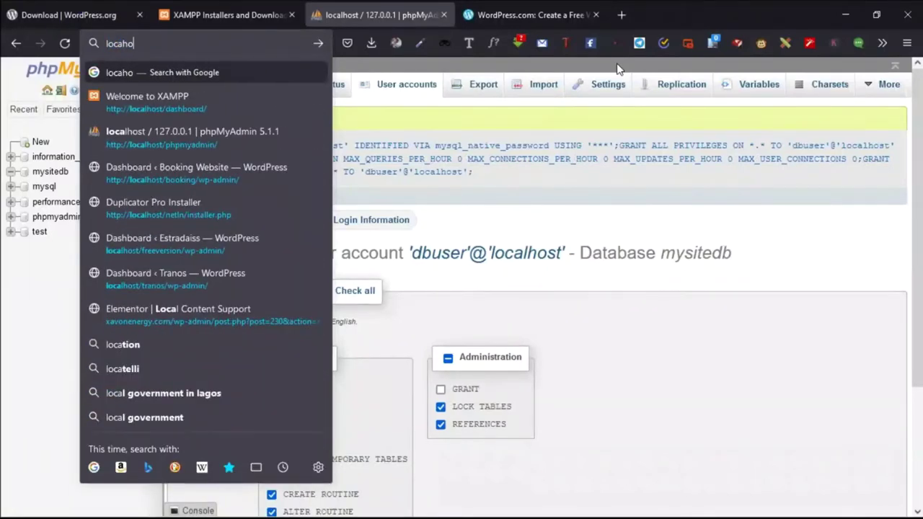
type("st/")
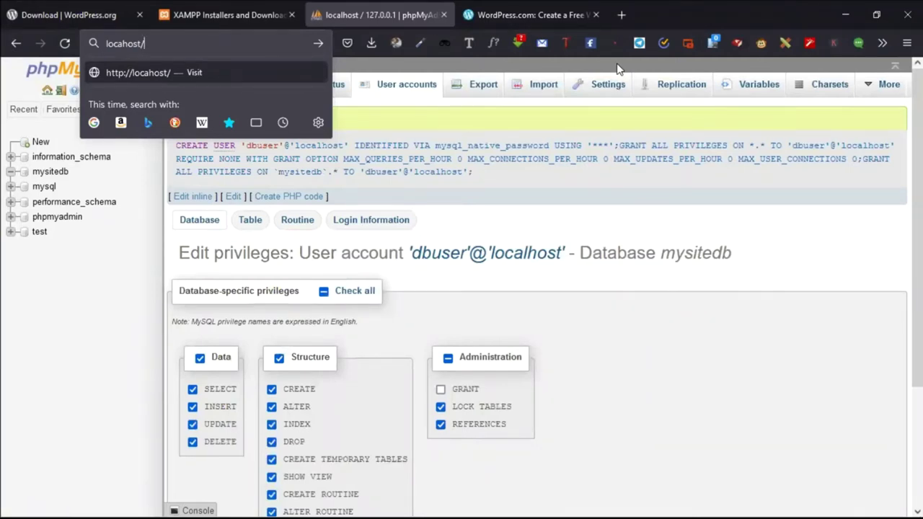
key("BackSpace")
type(":")
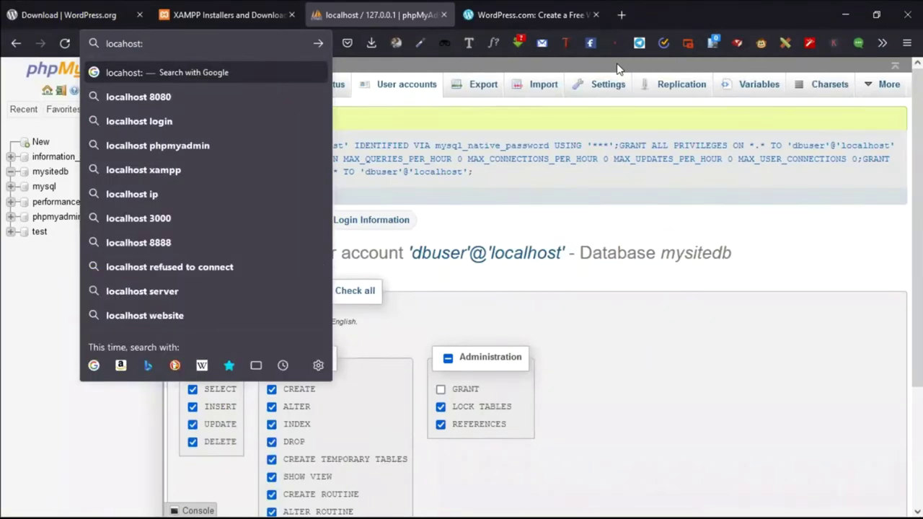
type("8080")
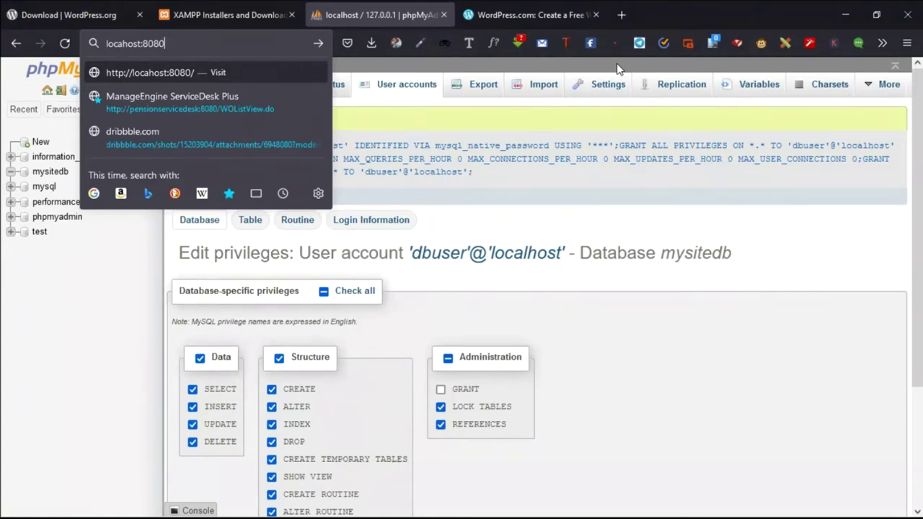
type("/")
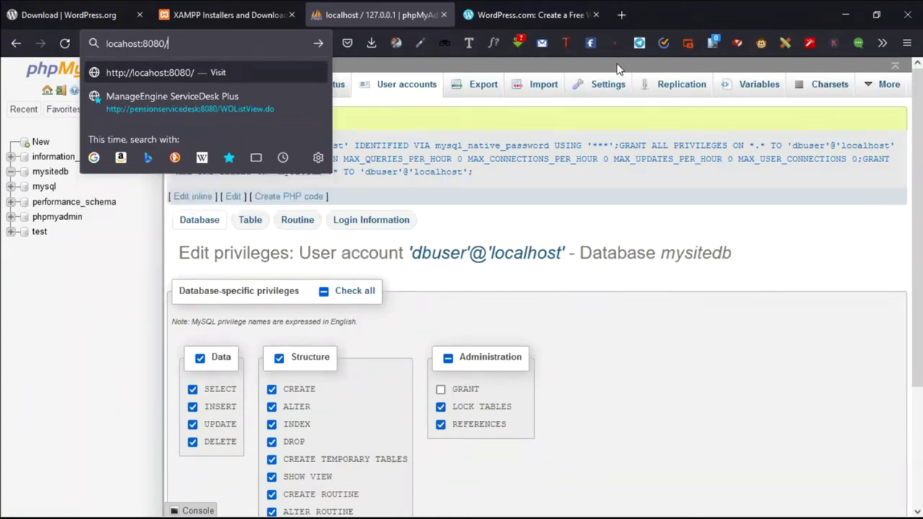
type("mysite")
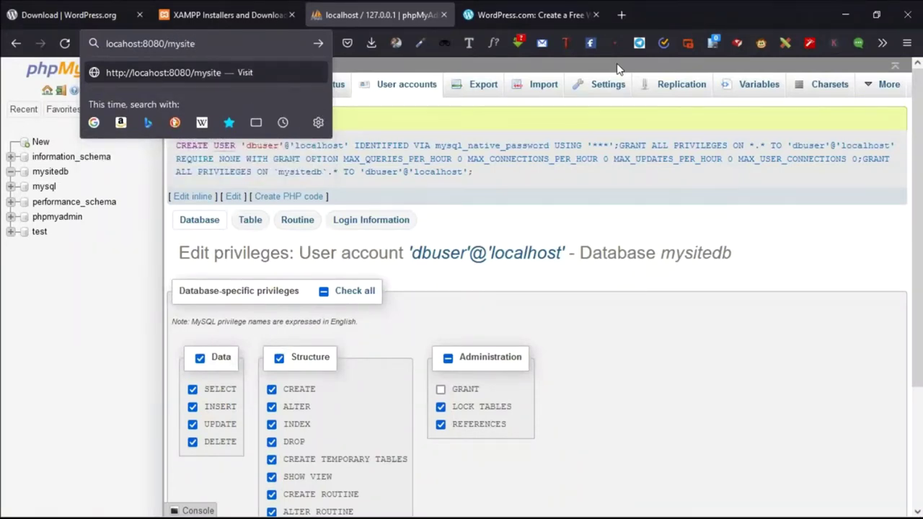
double_click(158, 44)
key("BackSpace")
key("BackSpace")
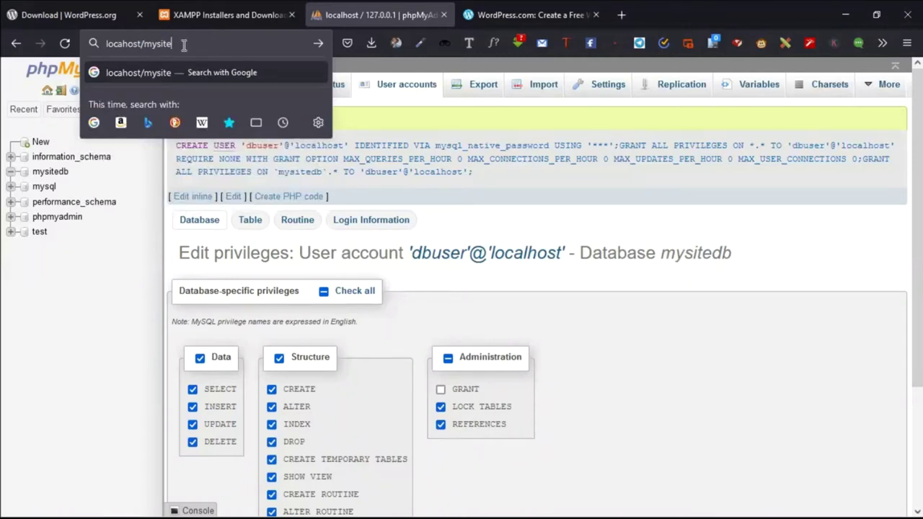
key("Return")
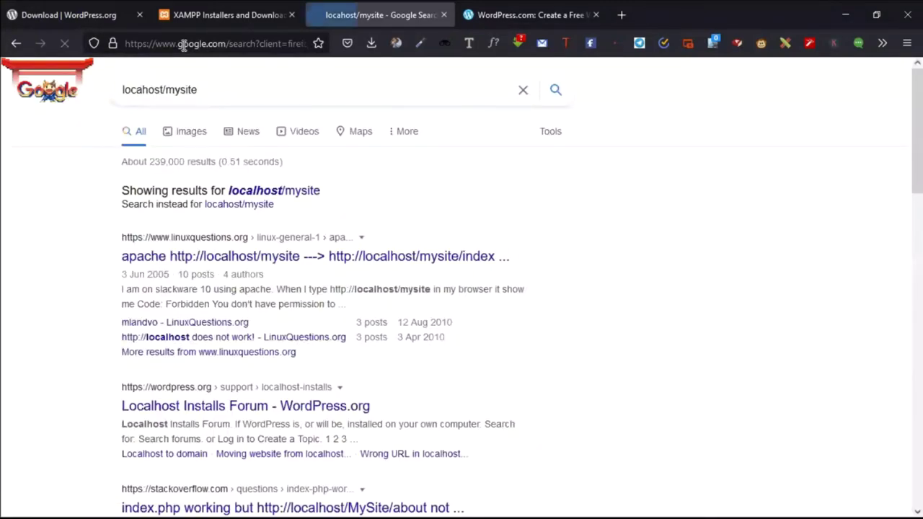
- Retype localhost/mysite over the search page address and load it
left_click(191, 44)
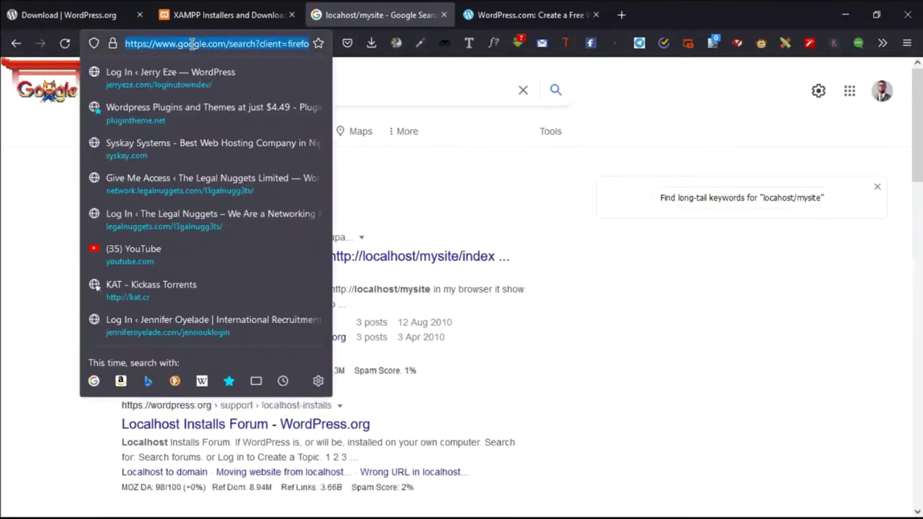
type("localhost/")
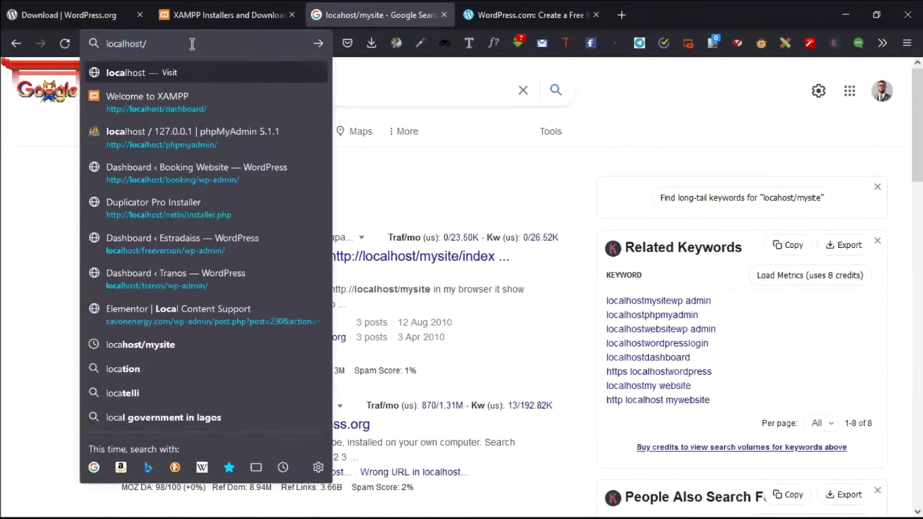
type("mysite")
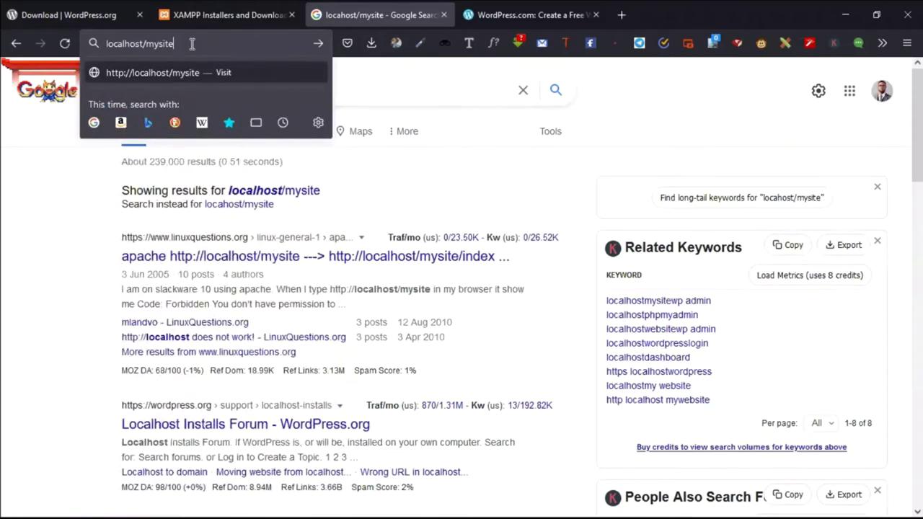
key("Return")
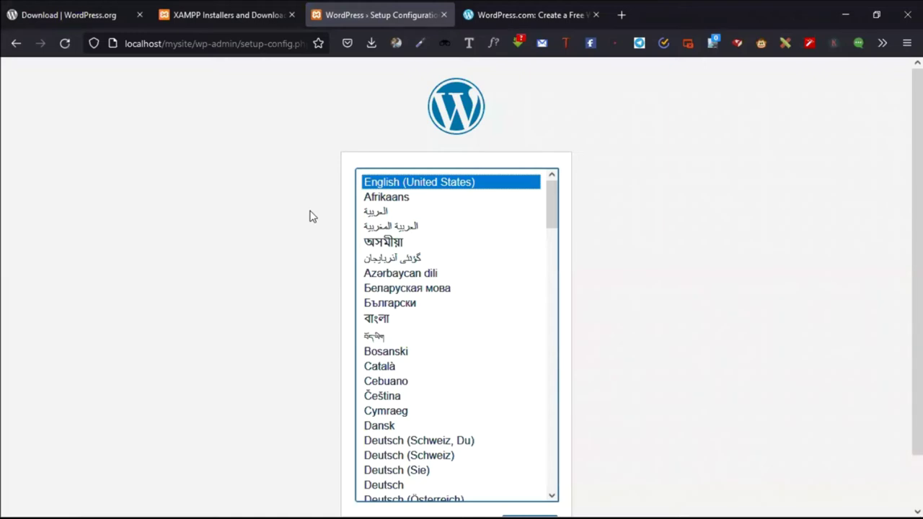
- Continue with English (United States) as the installation language
scroll(310, 215, "down", 2)
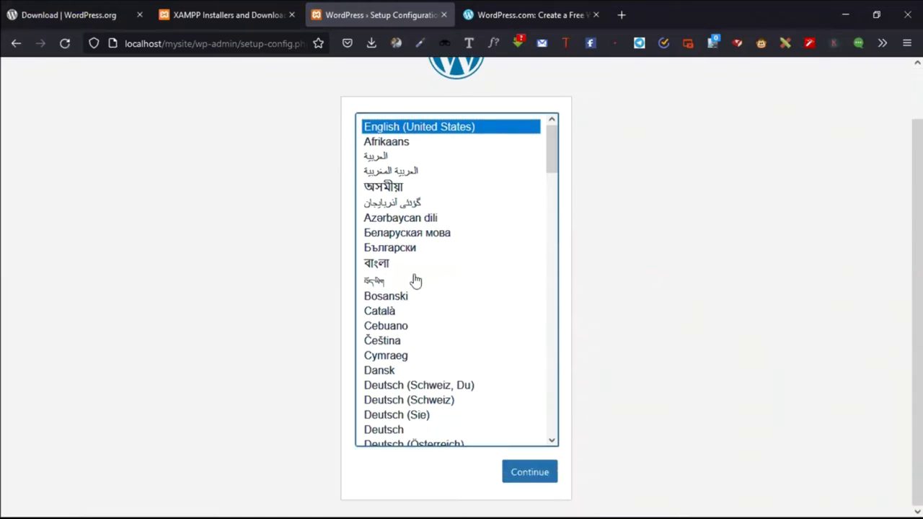
scroll(416, 281, "down", 5)
scroll(418, 281, "down", 3)
scroll(418, 280, "up", 15)
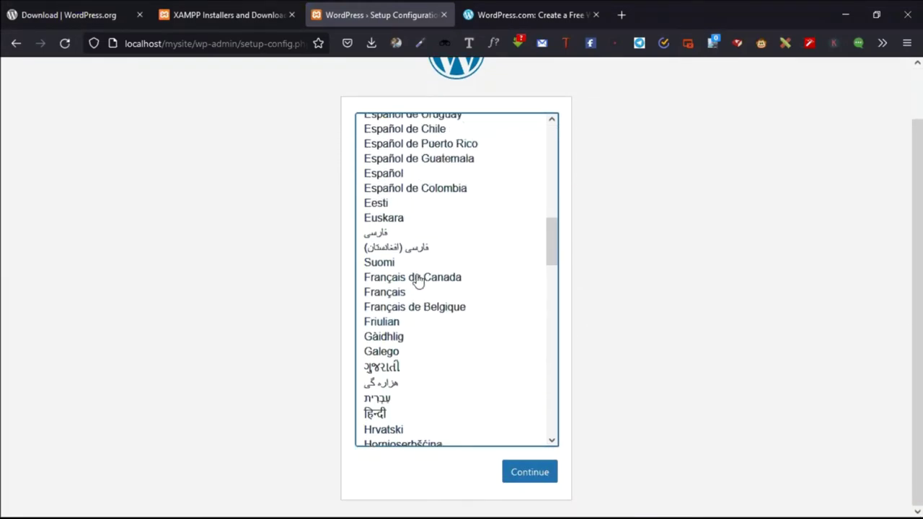
scroll(421, 164, "up", 1)
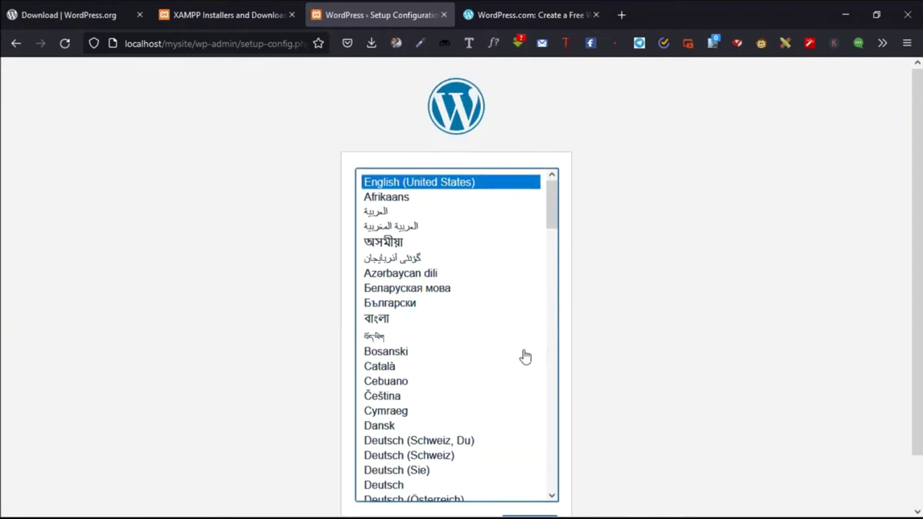
scroll(537, 389, "down", 3)
left_click(535, 474)
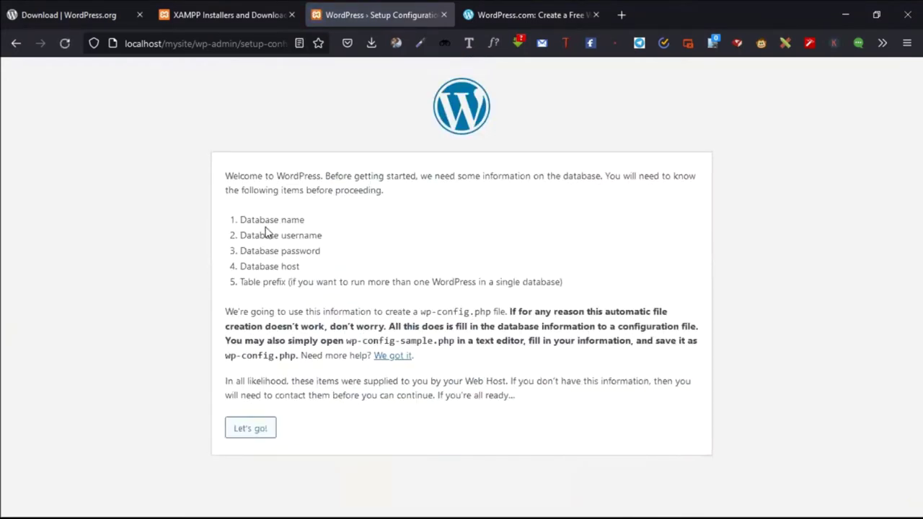
- Review the required database name, username, password and host items, then proceed with Let's go!
triple_click(282, 222)
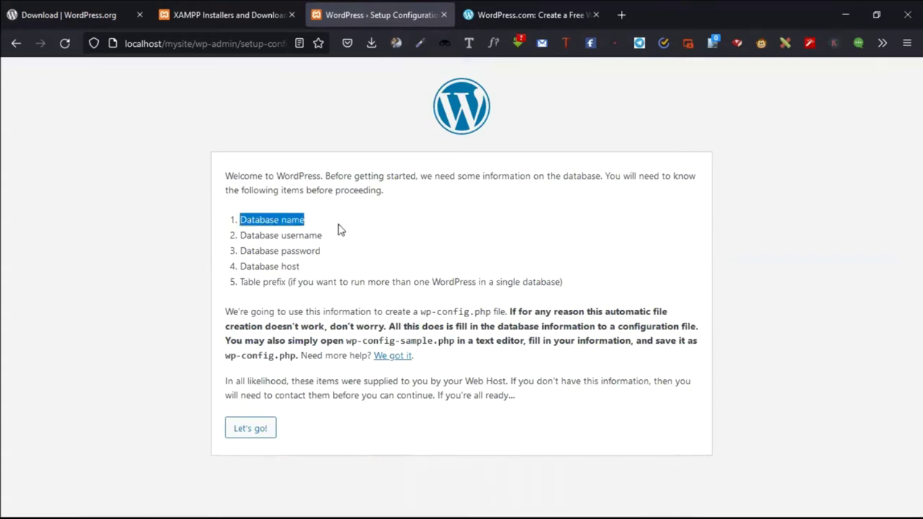
left_click_drag(248, 235, 365, 238)
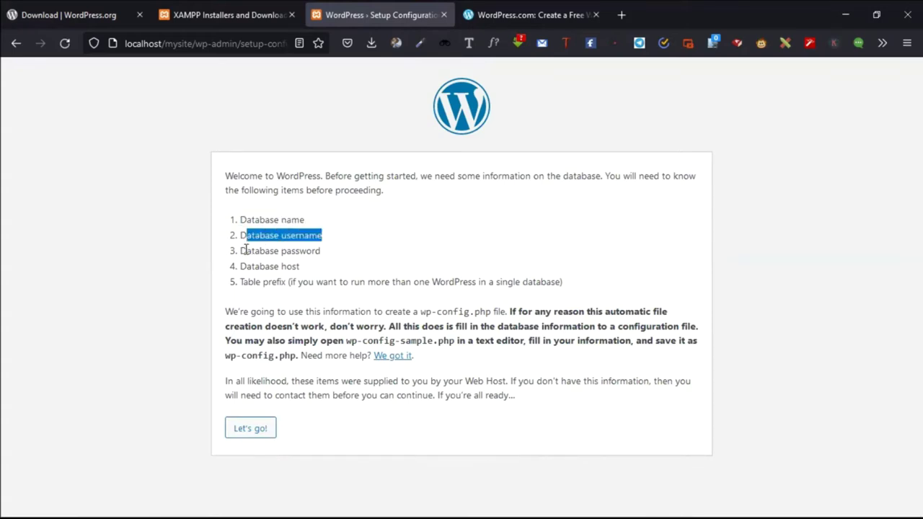
left_click_drag(247, 250, 345, 254)
left_click_drag(245, 265, 381, 271)
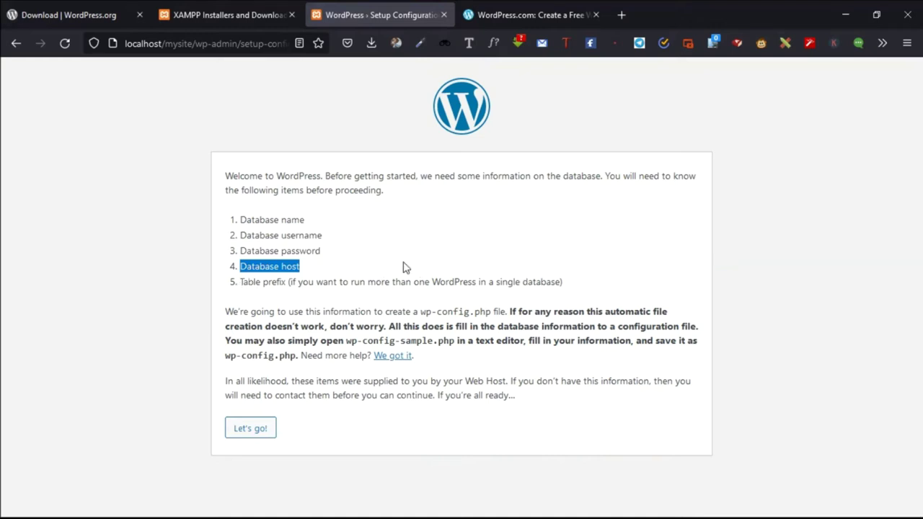
left_click(250, 430)
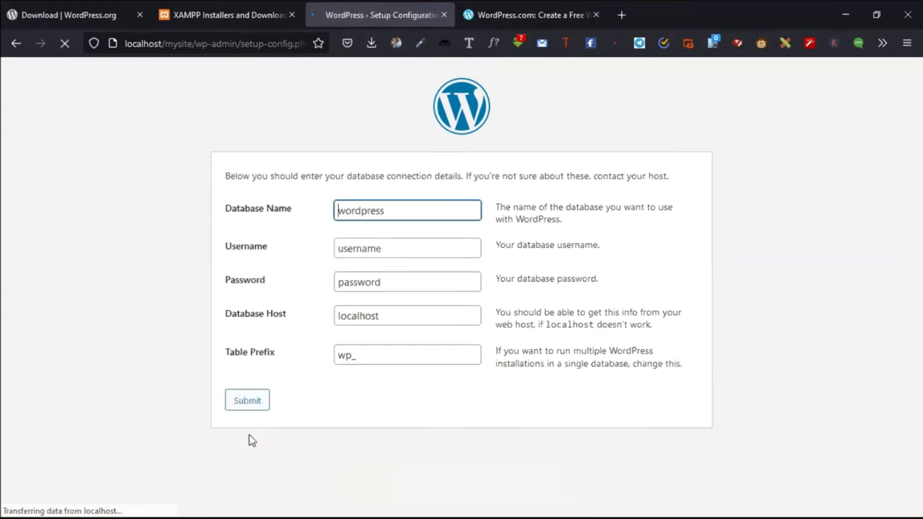
left_click_drag(398, 210, 241, 202)
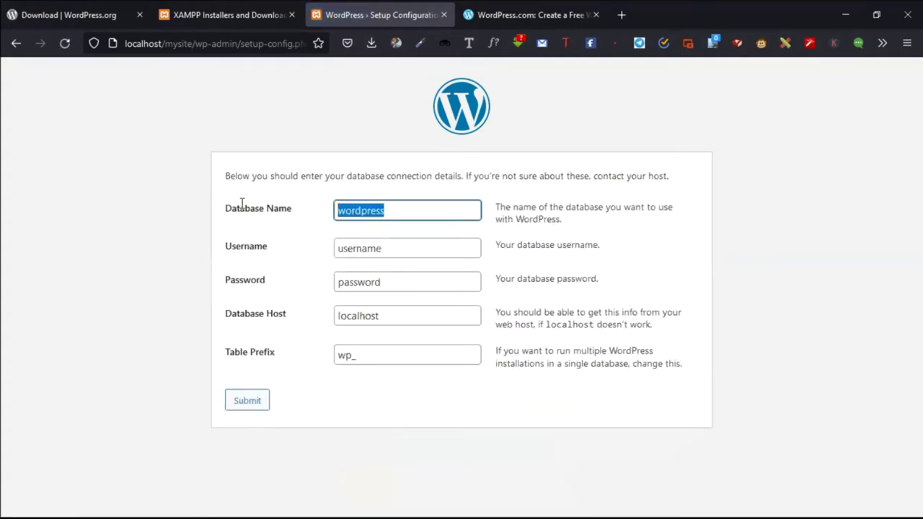
type("mysite")
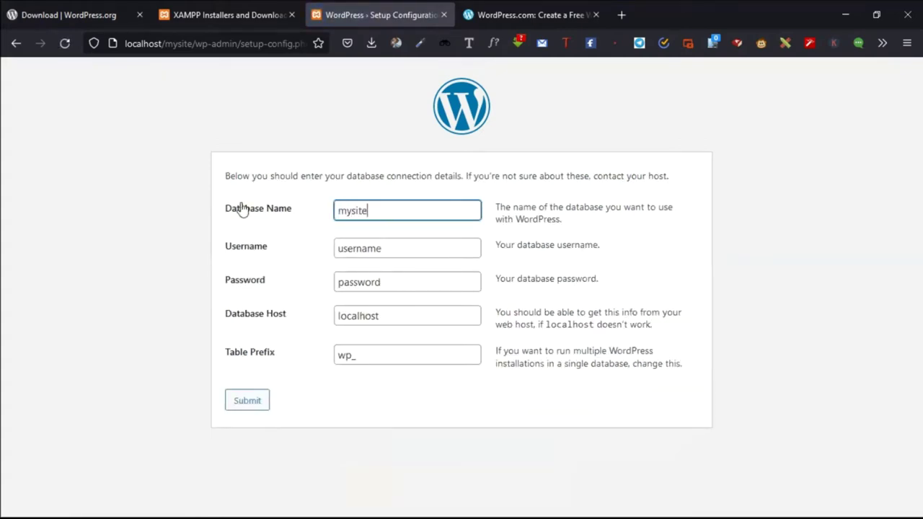
type("db")
left_click(383, 249)
left_click_drag(384, 248, 184, 254)
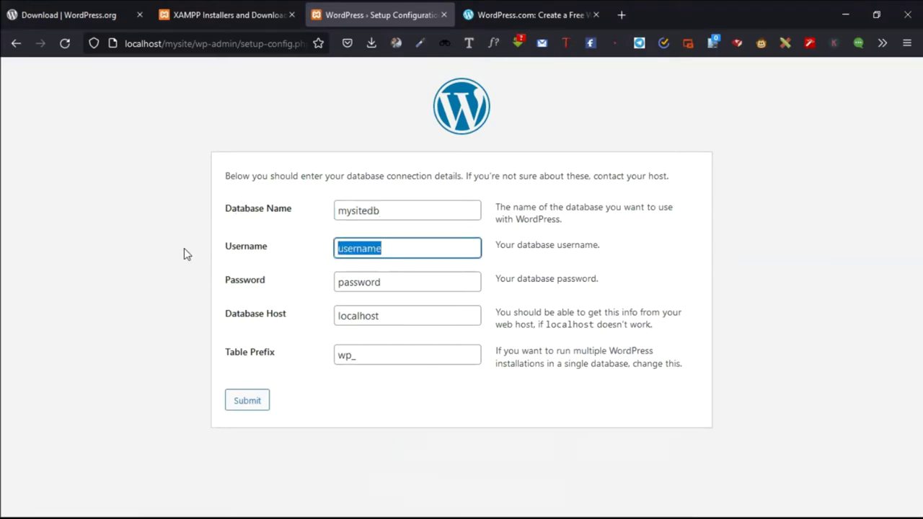
type("dbuser")
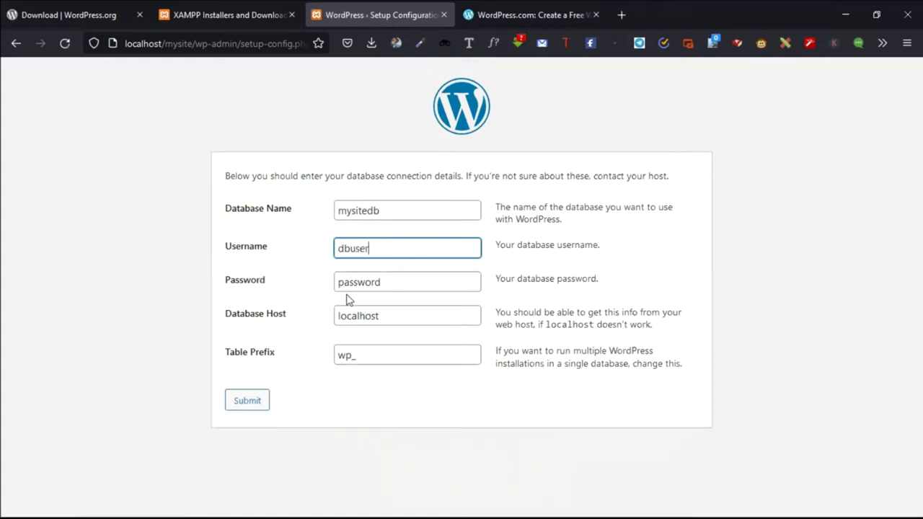
key("Tab")
key("ctrl+a")
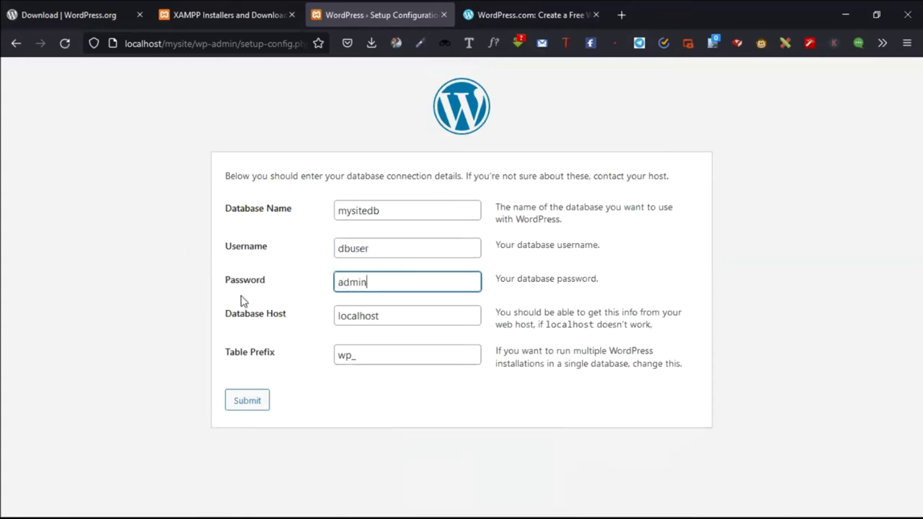
key("Tab")
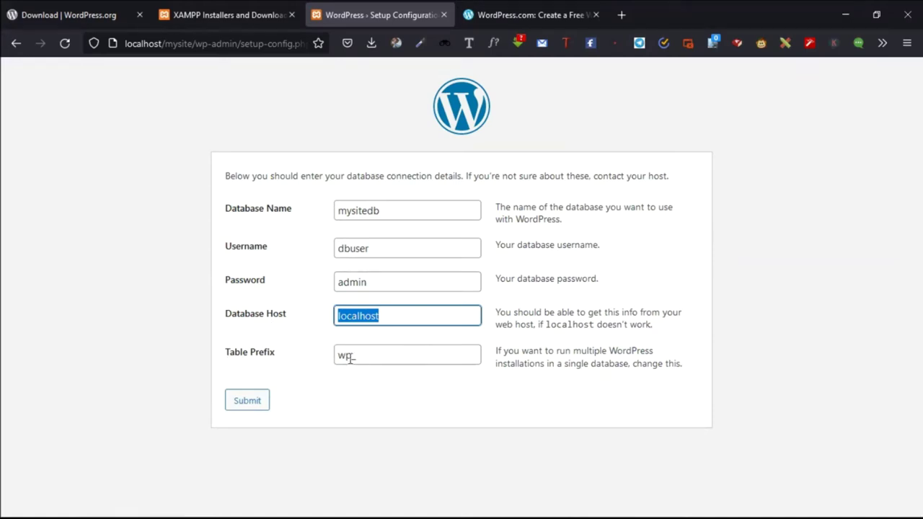
- Change the table prefix from wp_ to mys_ and submit the connection details
left_click_drag(349, 358, 321, 357)
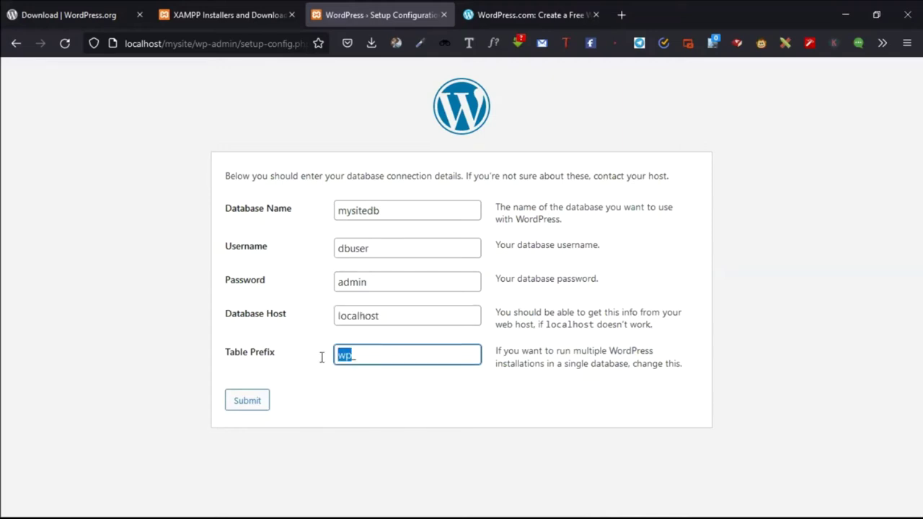
type("mys")
double_click(356, 356)
left_click(286, 366)
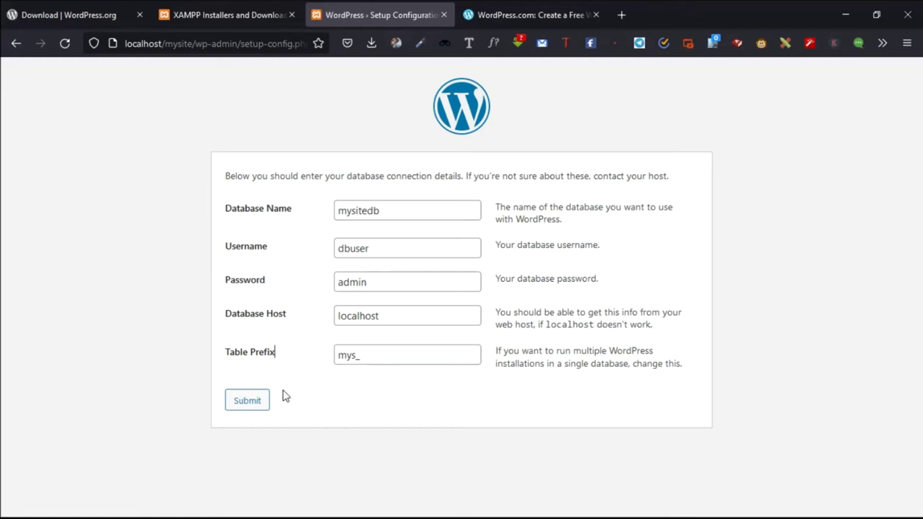
left_click(236, 407)
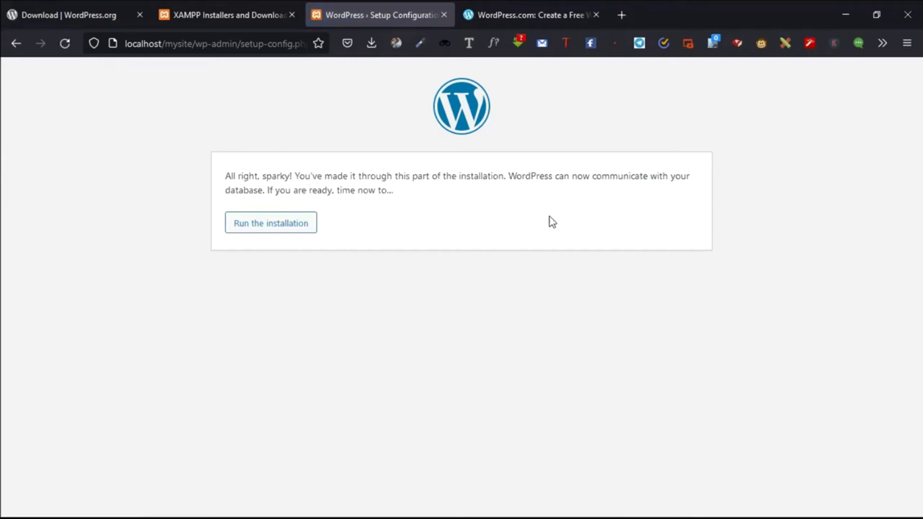
- Run the installation and enter site title Mysite and username admin
left_click(270, 236)
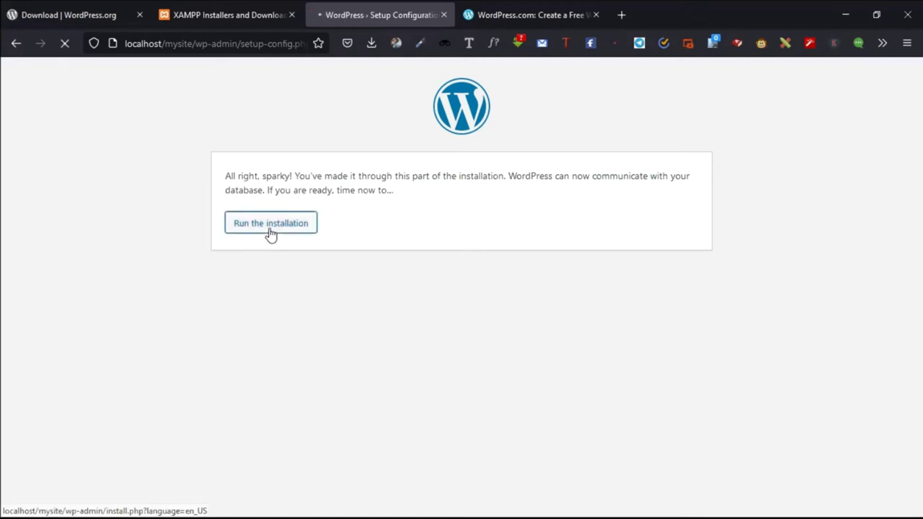
scroll(270, 228, "down", 2)
scroll(270, 229, "up", 2)
scroll(269, 228, "down", 2)
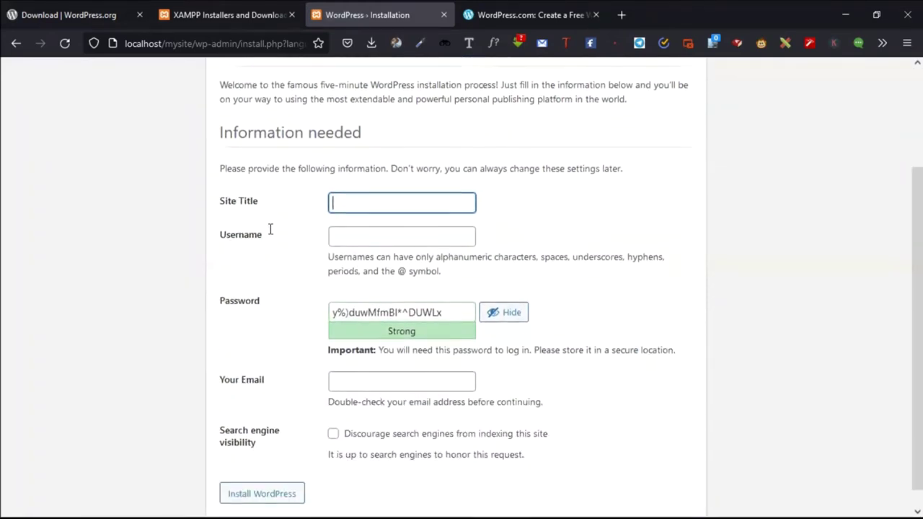
left_click(334, 193)
type("M")
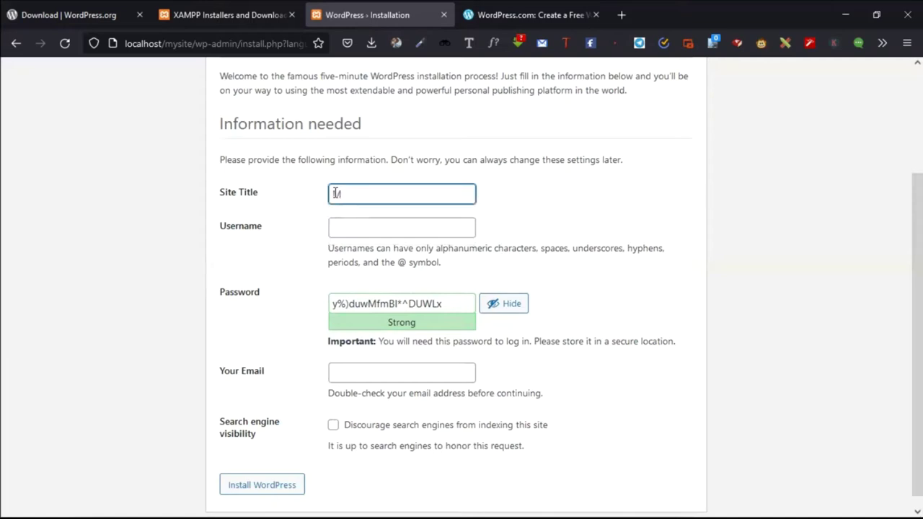
type("ysite")
left_click(348, 224)
type("admin")
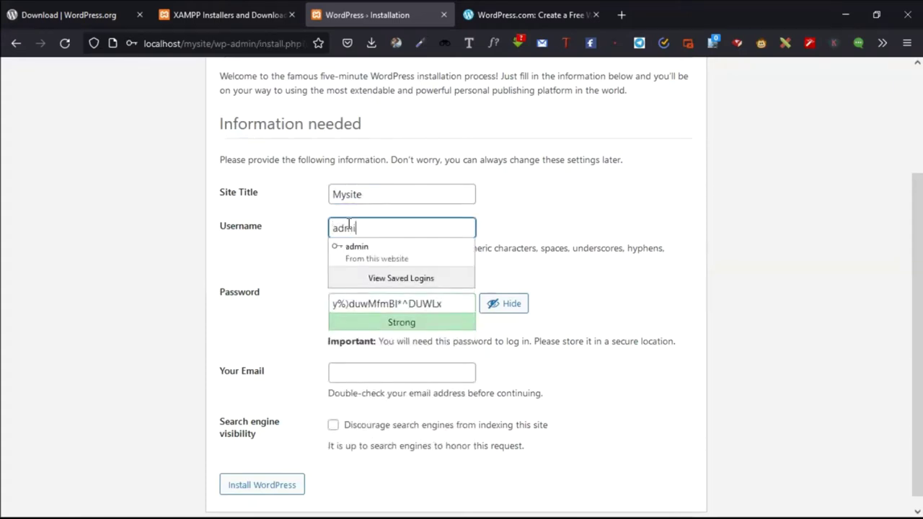
left_click(321, 267)
left_click(404, 302)
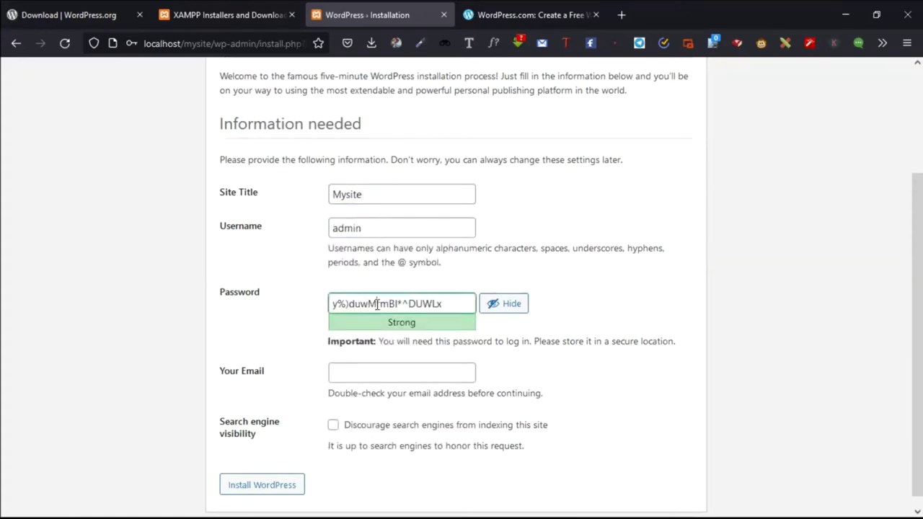
triple_click(411, 295)
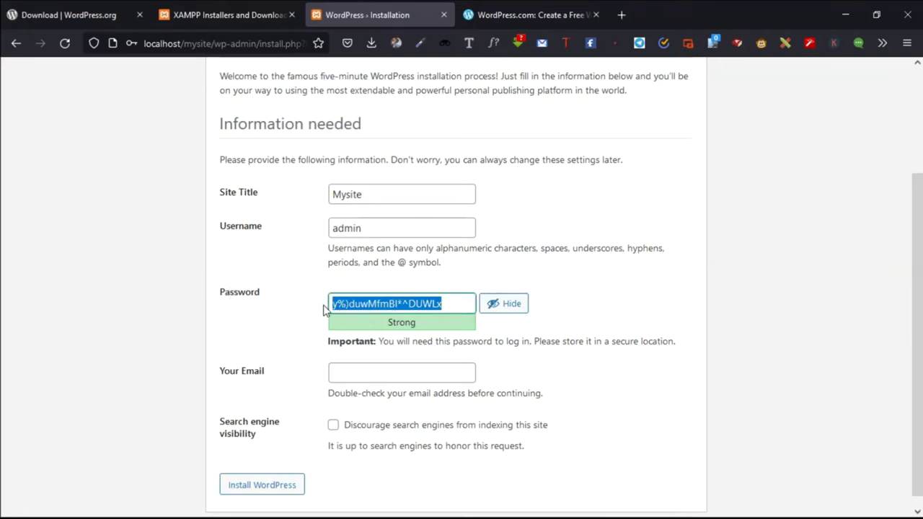
left_click(447, 305)
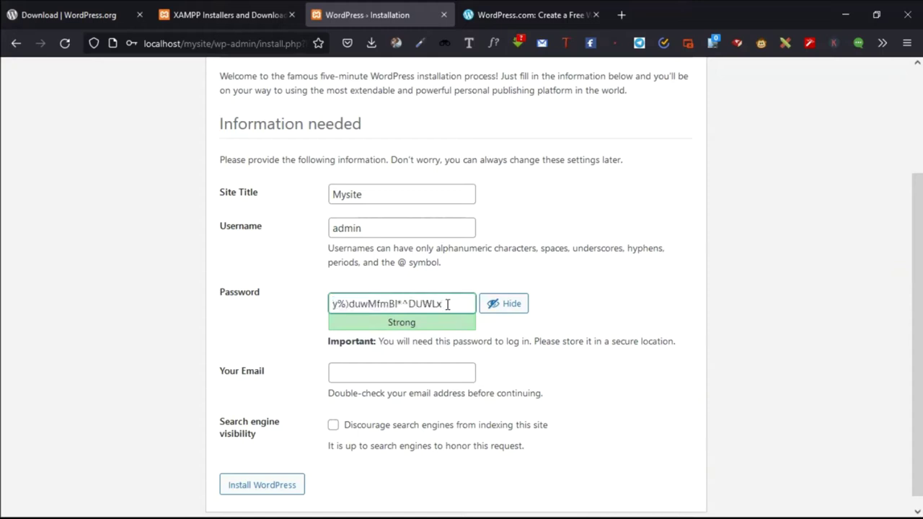
left_click_drag(447, 304, 323, 304)
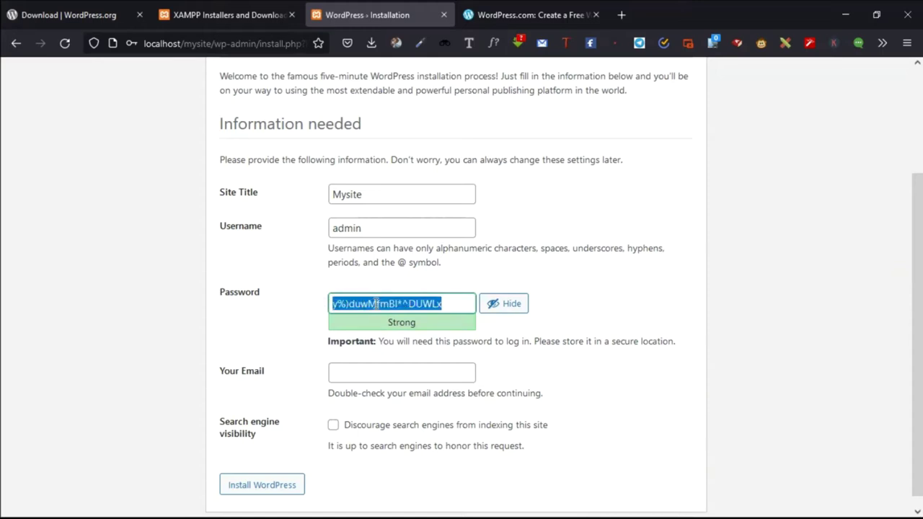
left_click(448, 303)
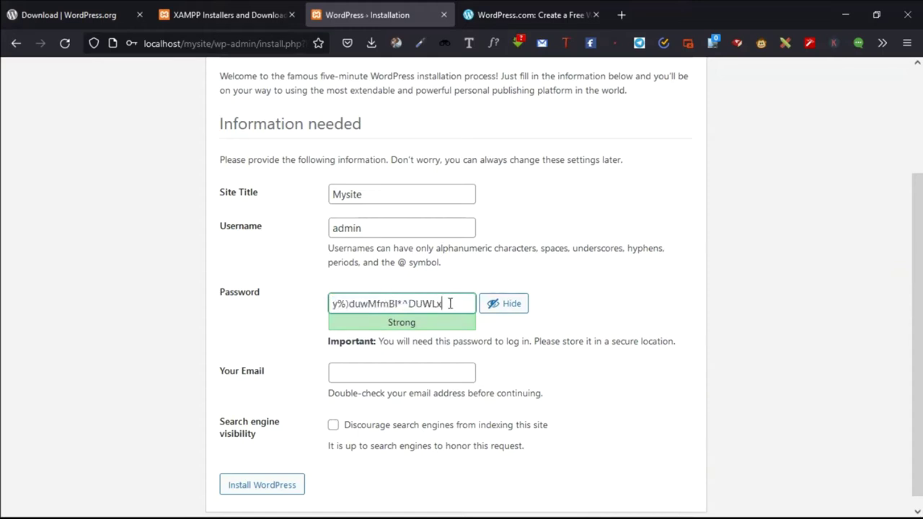
left_click(332, 304)
mouse_move(333, 304)
left_mouse_down()
mouse_move(452, 303)
mouse_move(331, 303)
left_mouse_up()
left_click(451, 303)
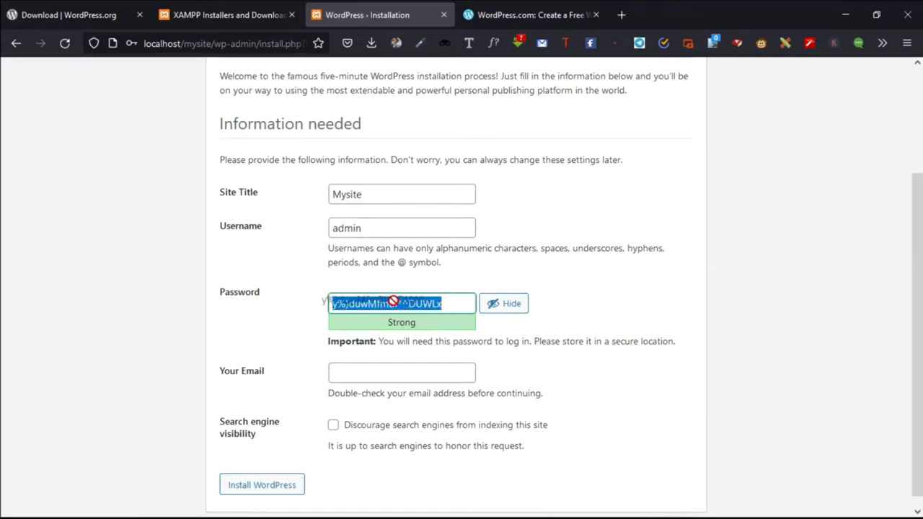
left_click(371, 303)
left_click_drag(455, 304, 137, 281)
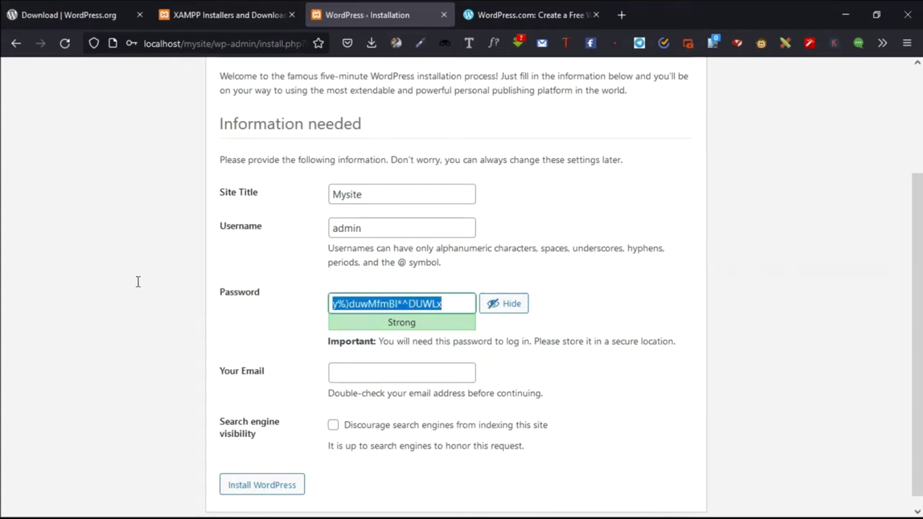
key("ctrl+a")
key("BackSpace")
key("BackSpace")
key("BackSpace")
key("BackSpace")
key("BackSpace")
key("BackSpace")
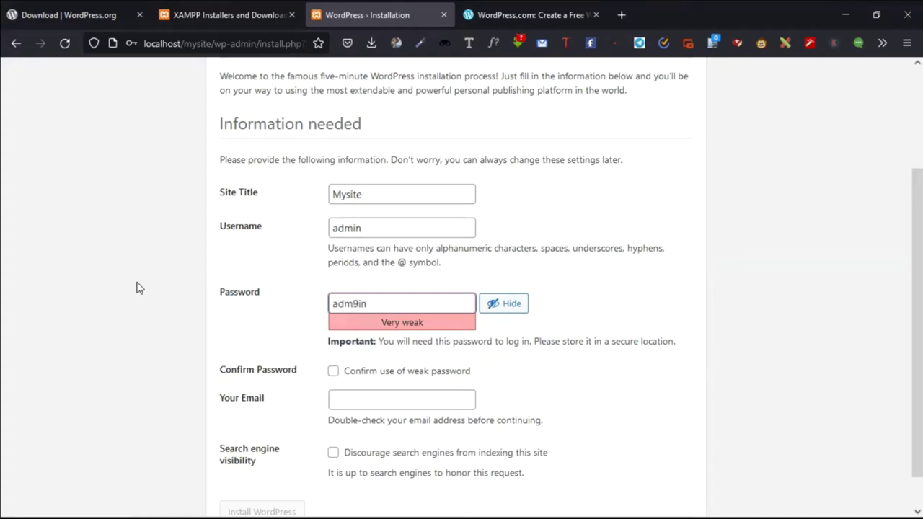
left_click(259, 328)
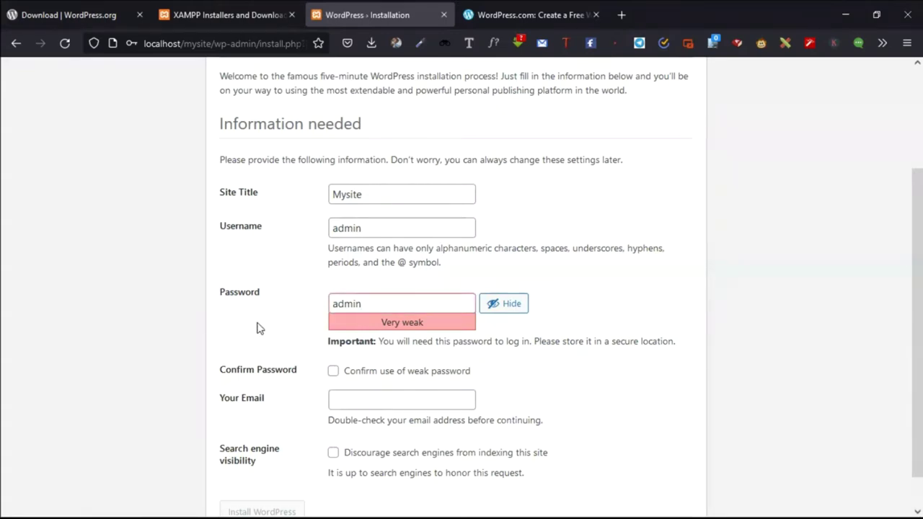
- Tick Confirm use of weak password
scroll(258, 327, "down", 1)
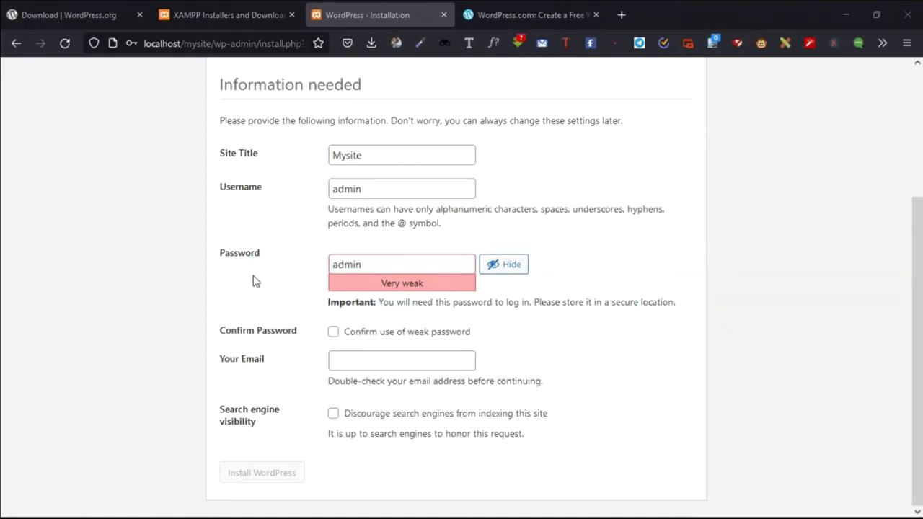
left_click_drag(481, 345, 345, 341)
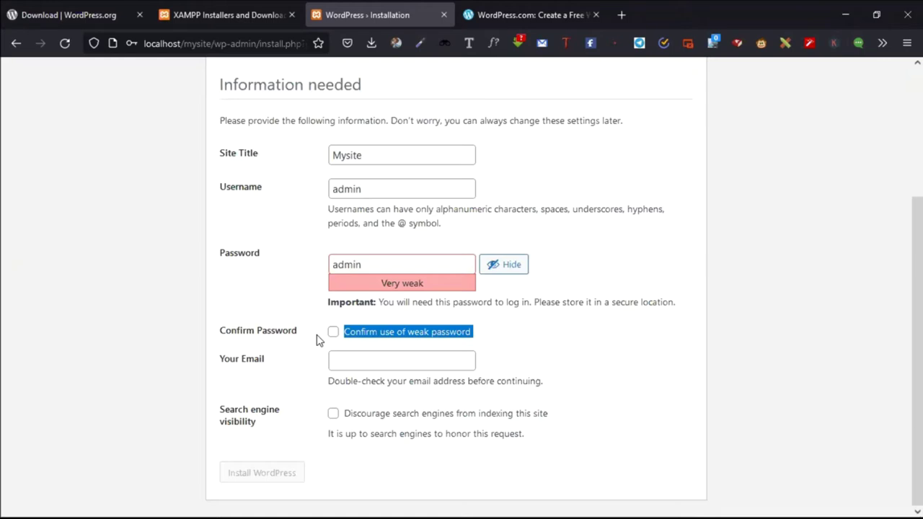
left_click(334, 335)
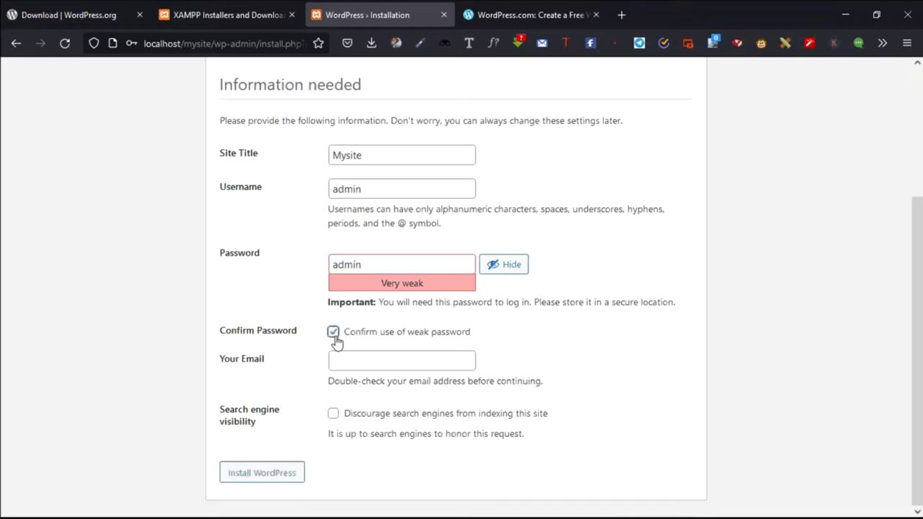
left_click(358, 360)
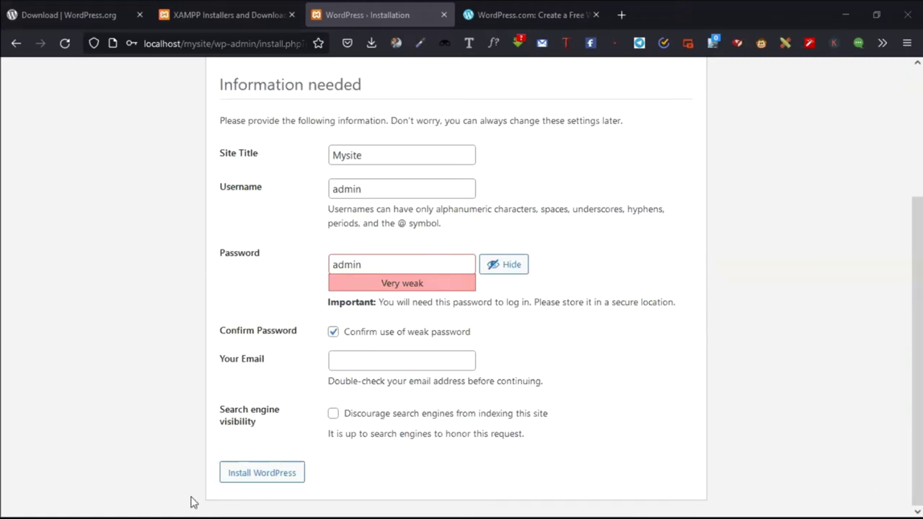
- Fill in the administrator's e-mail from the saved autocomplete suggestions
left_click(373, 362)
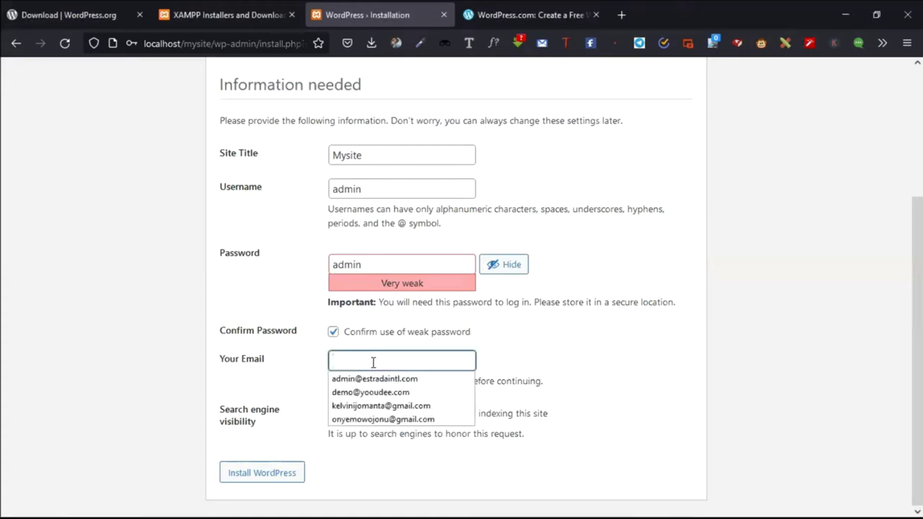
left_click(373, 362)
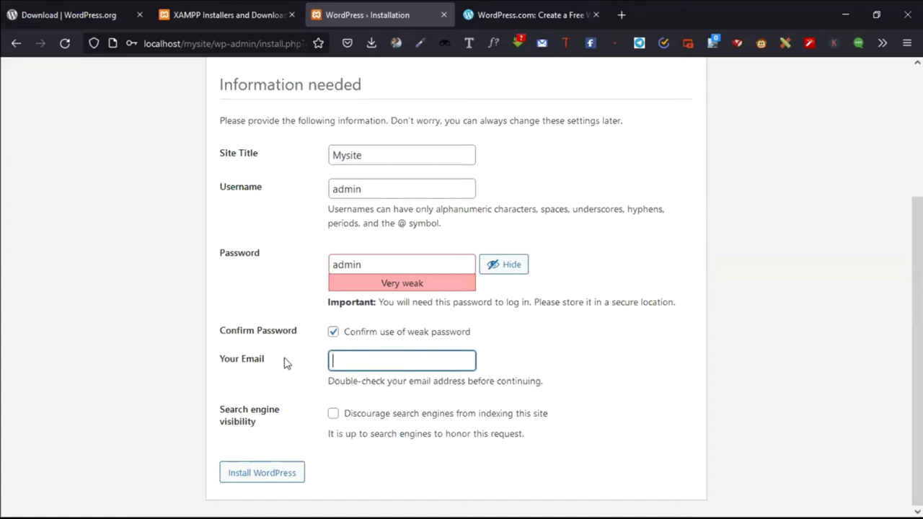
left_click(368, 358)
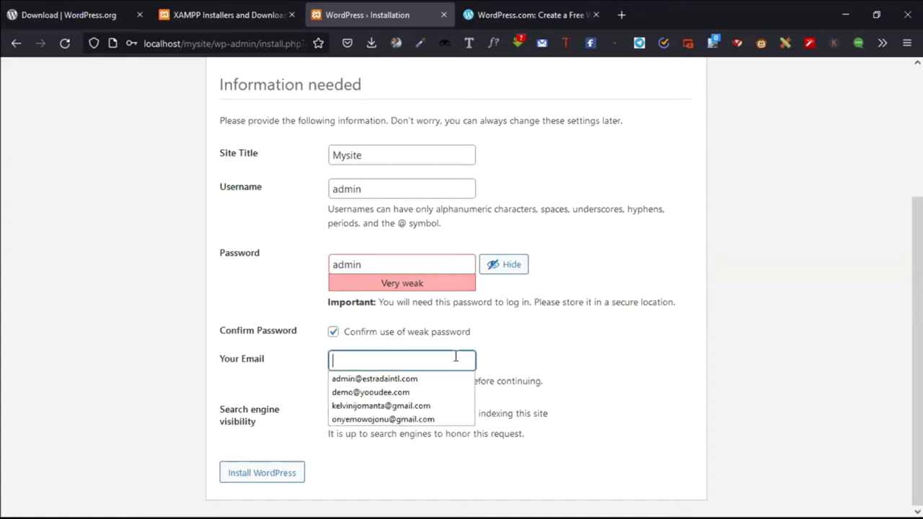
left_click(381, 405)
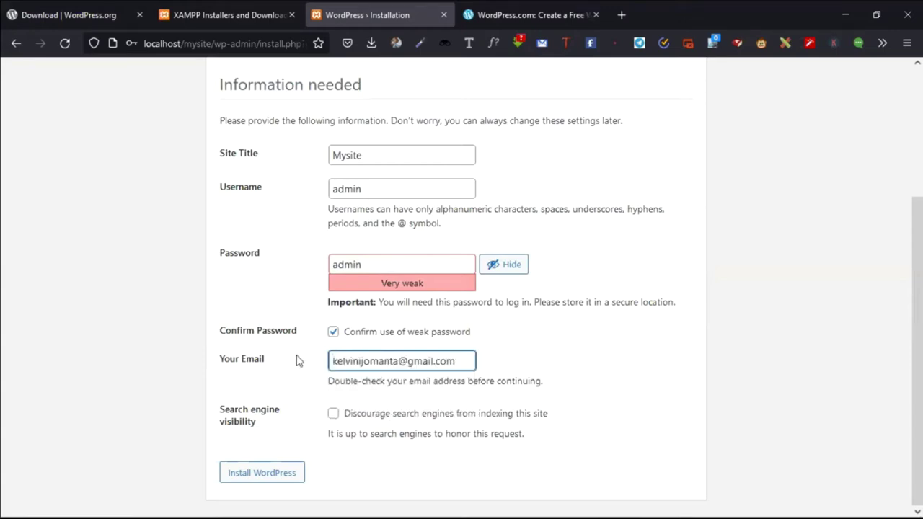
left_click(469, 361)
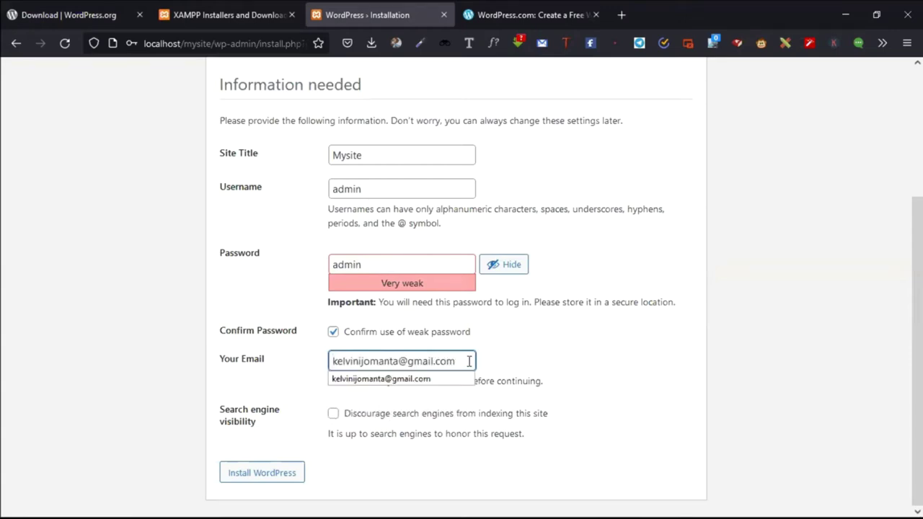
left_click(298, 352)
left_click(298, 365)
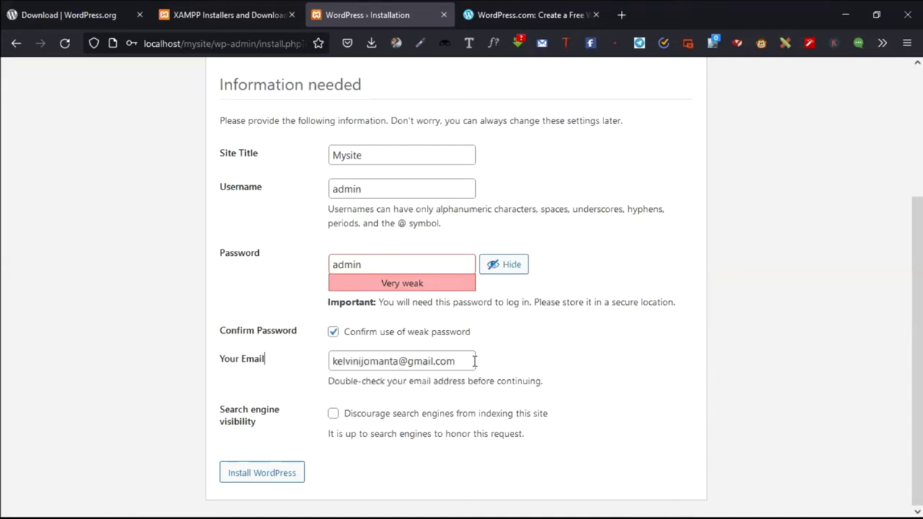
left_click(309, 365)
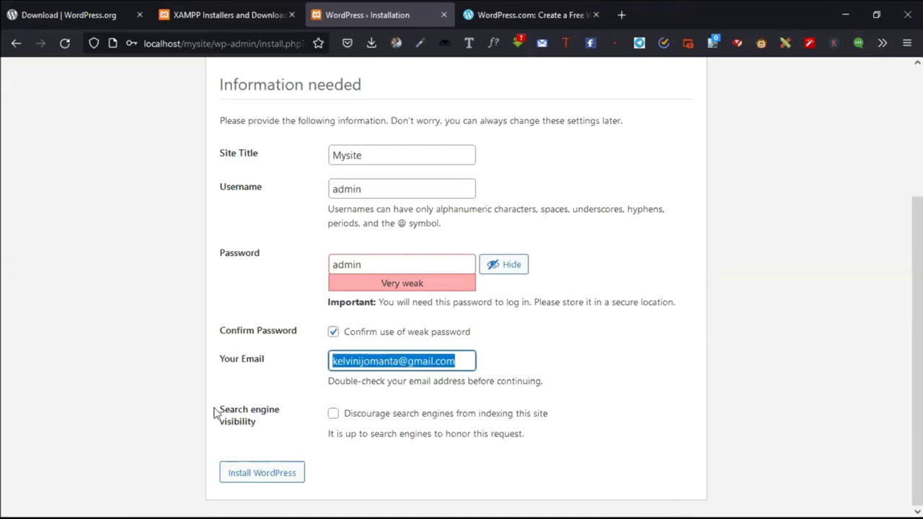
- Tick Discourage search engines from indexing this site
left_click_drag(218, 410, 273, 425)
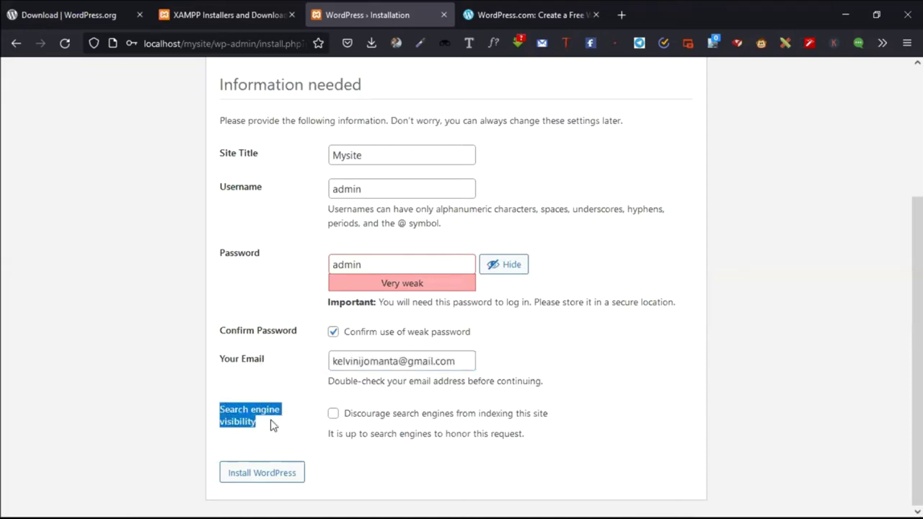
left_click(284, 426)
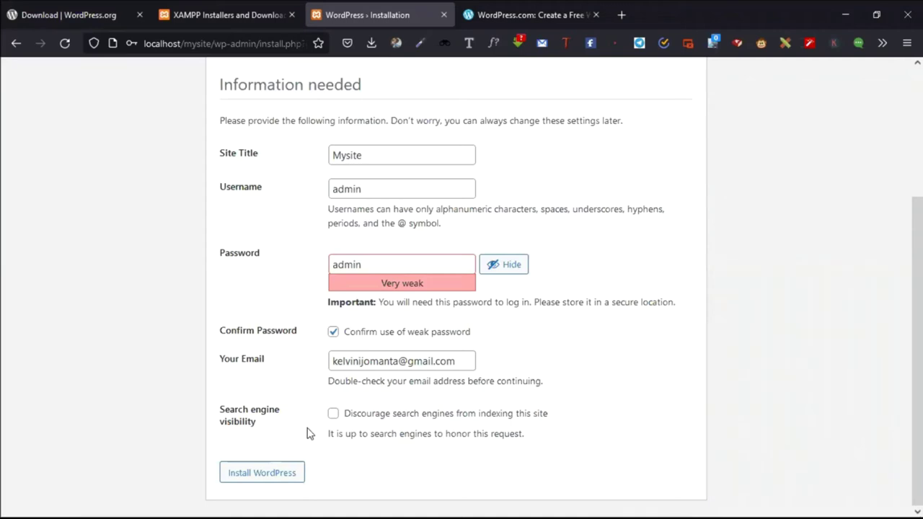
left_click(333, 415)
left_click(288, 243)
- Install WordPress and go to the Mysite login page
left_click(255, 477)
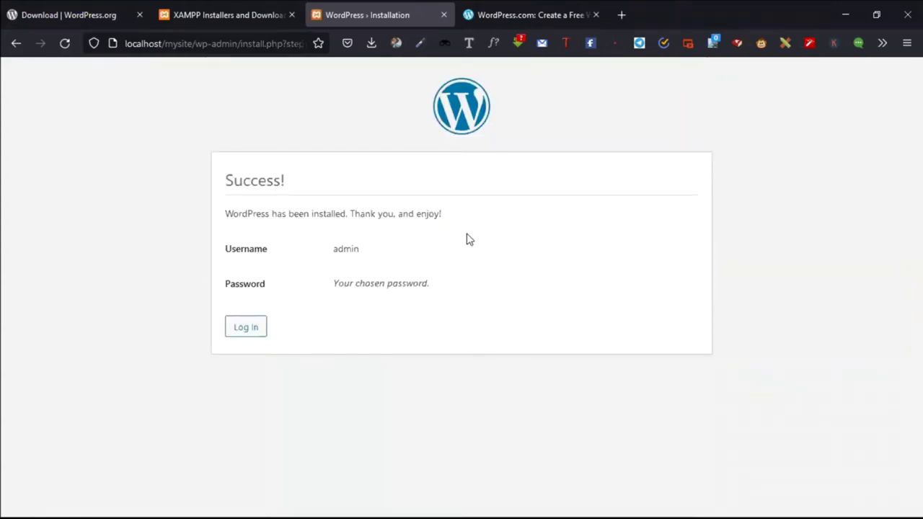
left_click(250, 338)
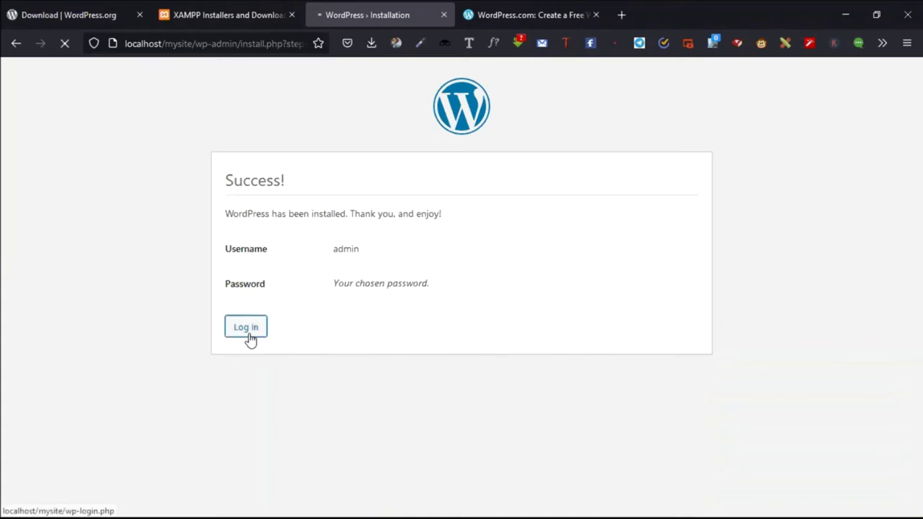
left_click(430, 251)
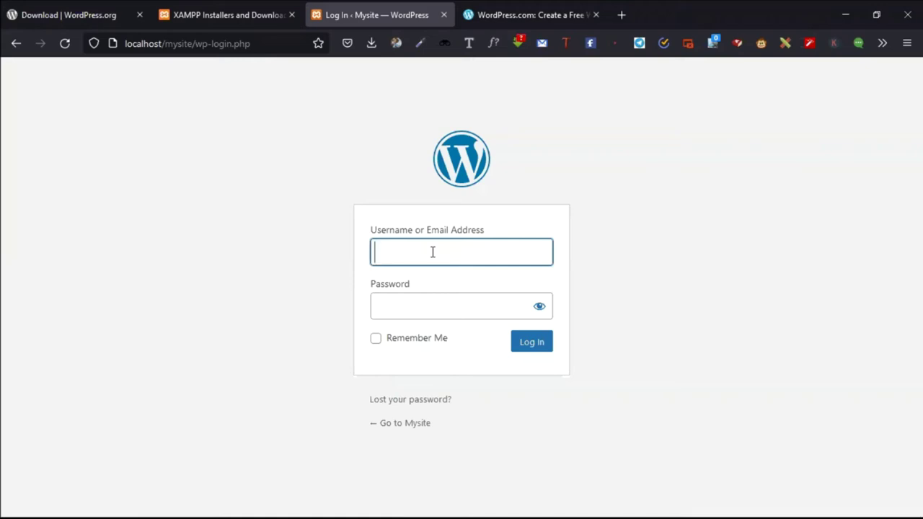
- Log in as admin with the saved password, revealing it to check first
type("admin")
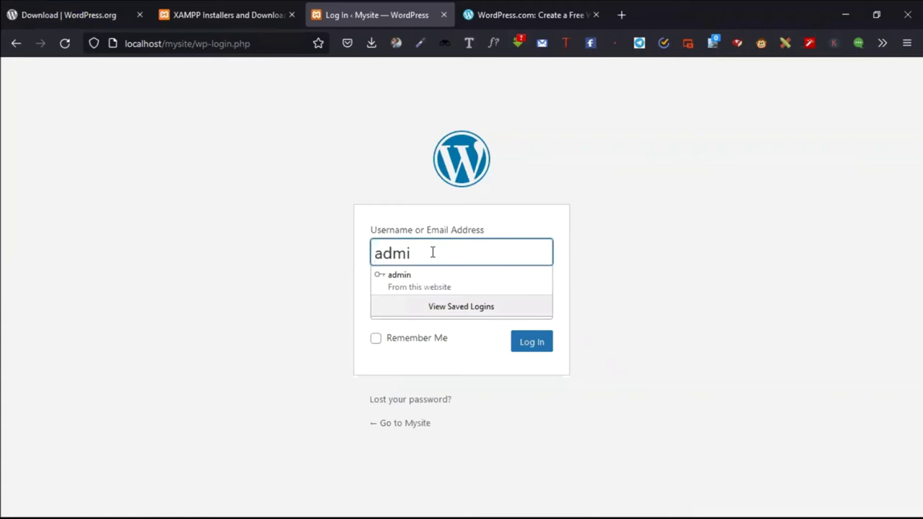
key("Tab")
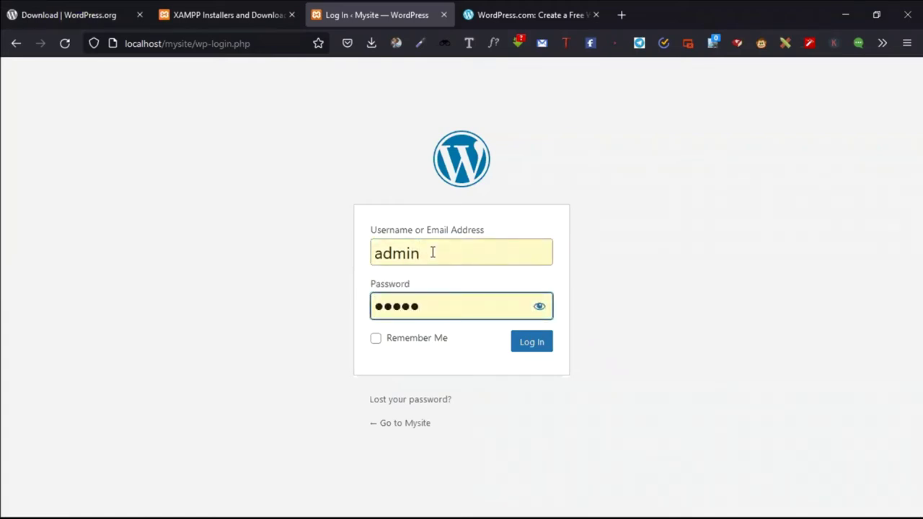
left_click(540, 306)
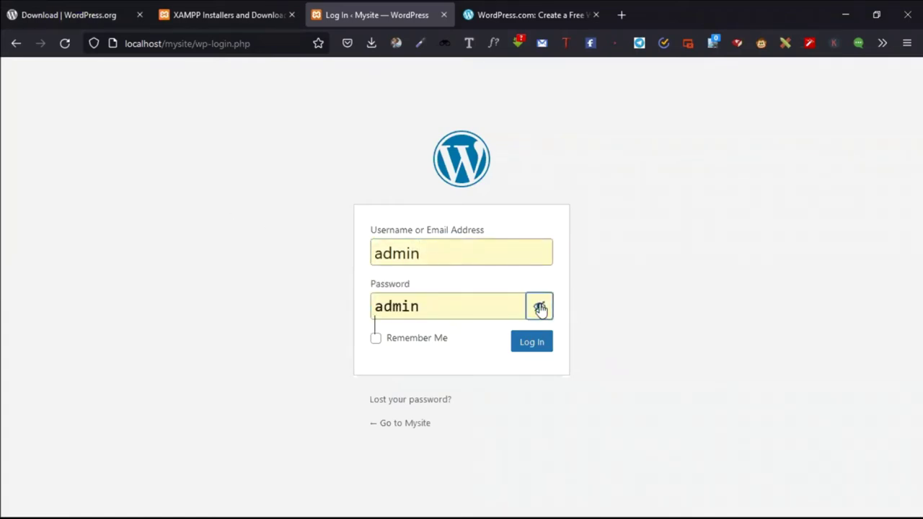
left_click(529, 344)
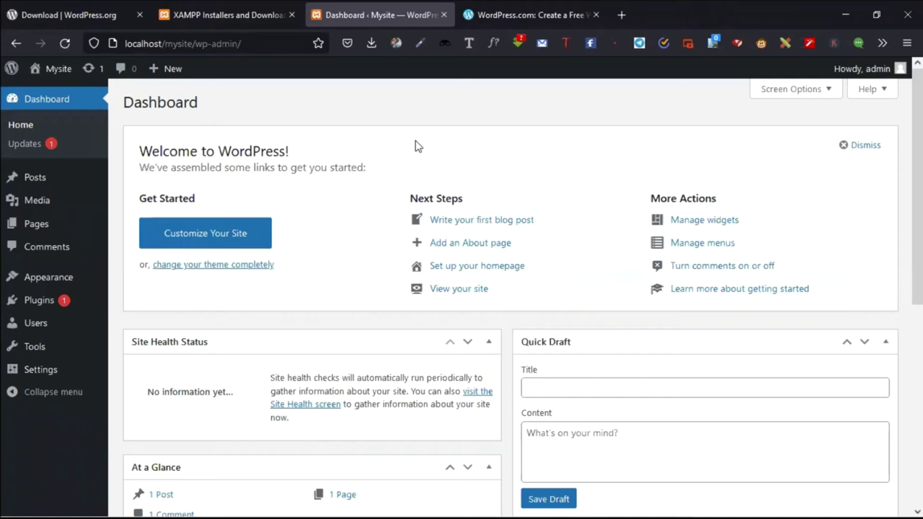
- Copy the wp-admin address and paste it on a new line in the Notepad notes
left_click(257, 44)
key("ctrl+c")
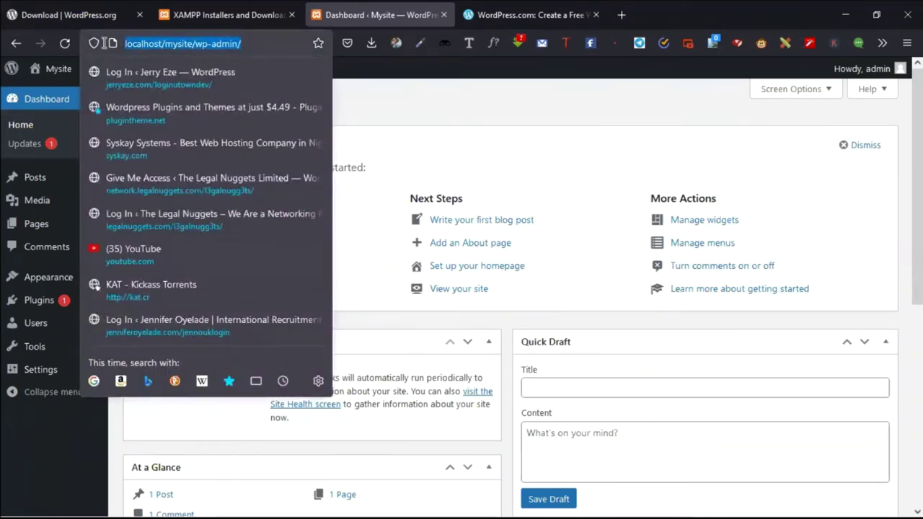
mouse_move(889, 503)
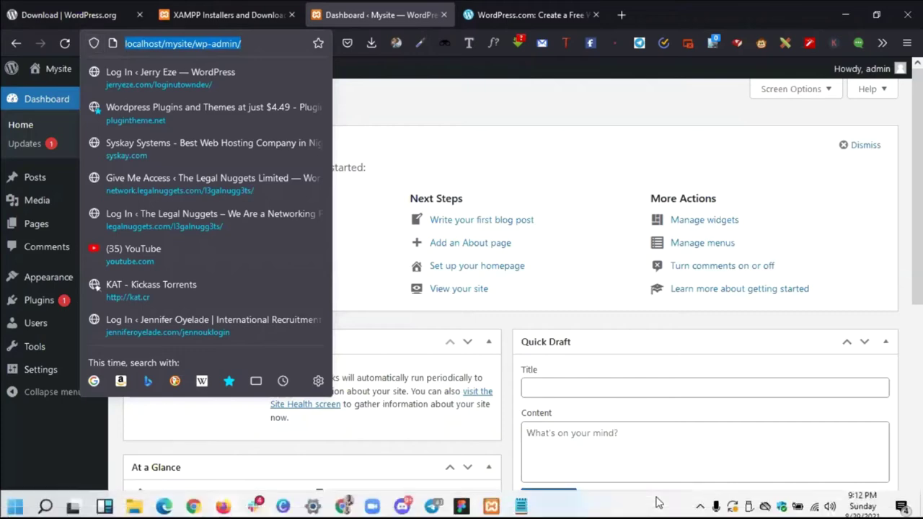
left_click(522, 503)
left_click(357, 331)
key("Return")
key("ctrl+v")
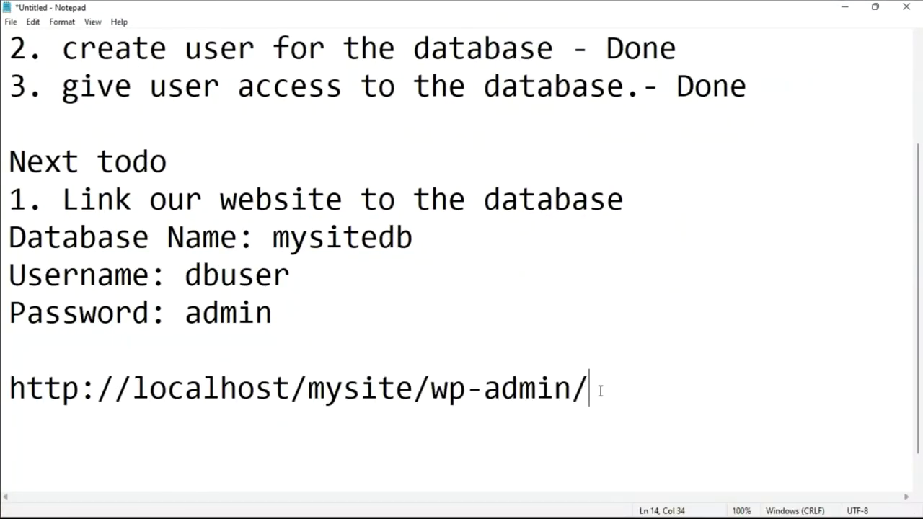
left_click_drag(597, 389, 5, 388)
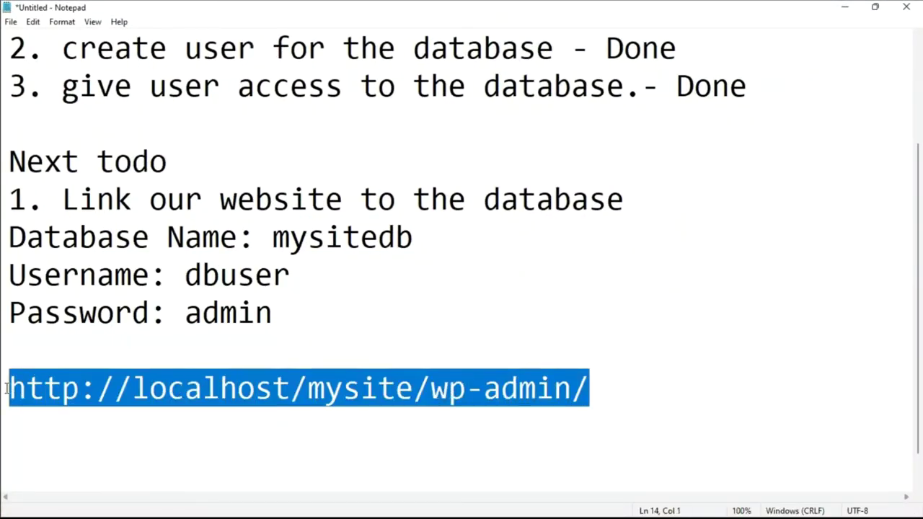
left_click(77, 389)
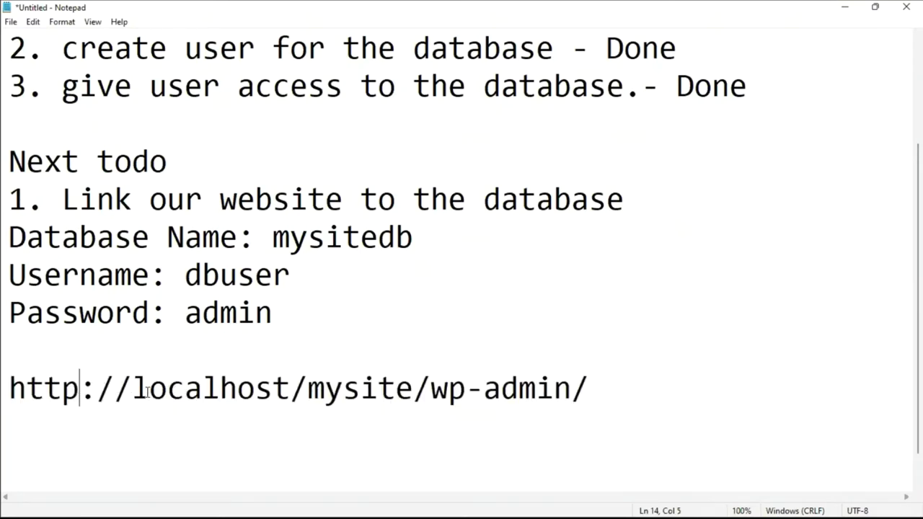
left_click_drag(149, 389, 316, 409)
left_click(310, 390)
left_click(431, 389)
left_click_drag(600, 391, 10, 348)
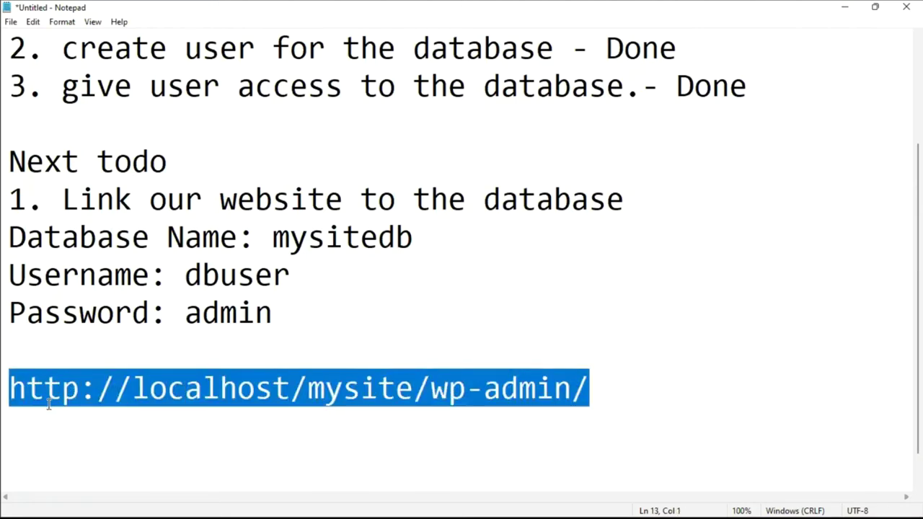
left_click(12, 393)
left_click_drag(11, 393, 590, 399)
left_click(847, 13)
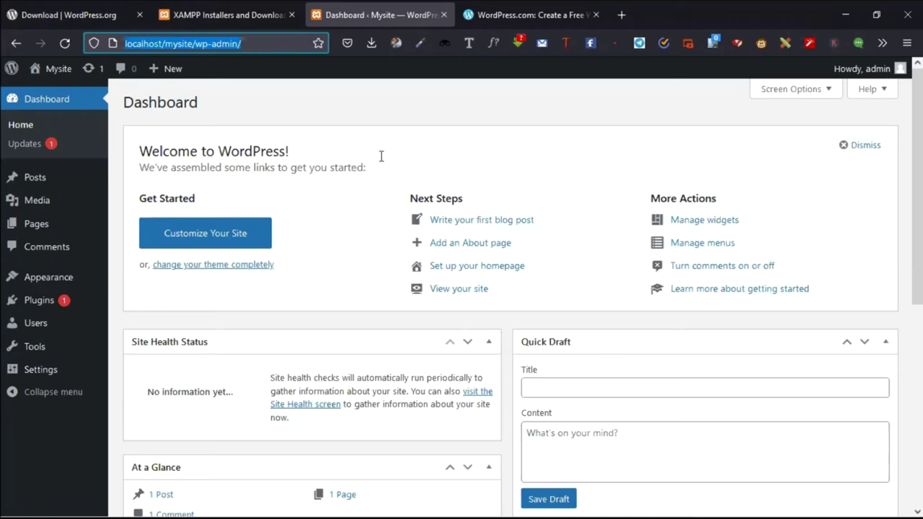
- Dismiss the Welcome to WordPress panel, leaving At a Glance, Activity and Quick Draft
left_click(176, 45)
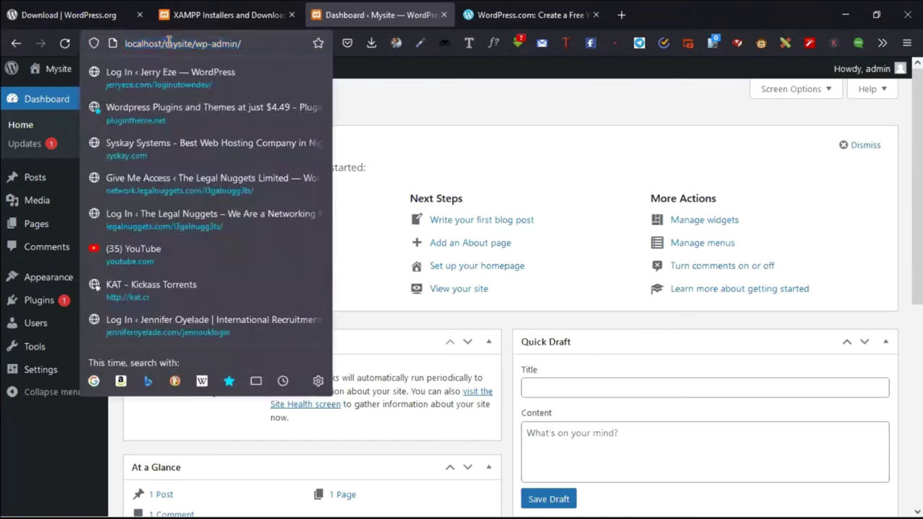
left_click_drag(162, 45, 112, 46)
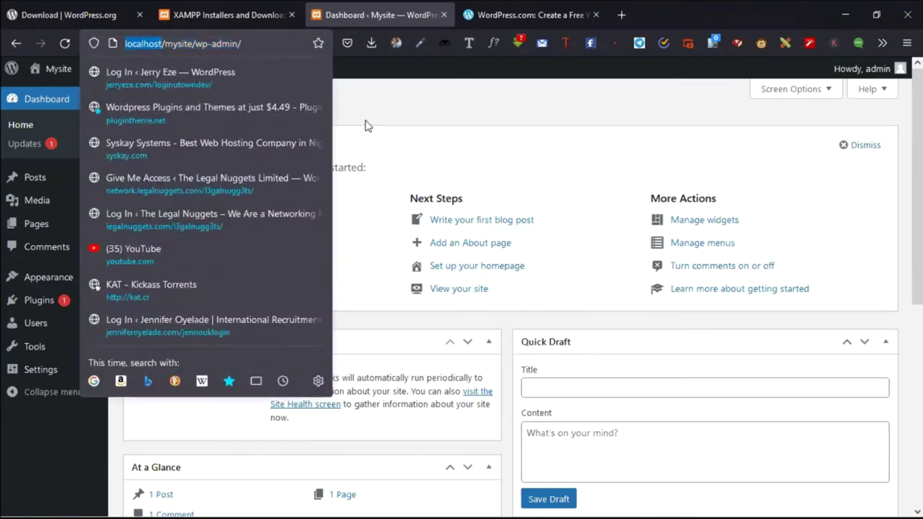
left_click(408, 102)
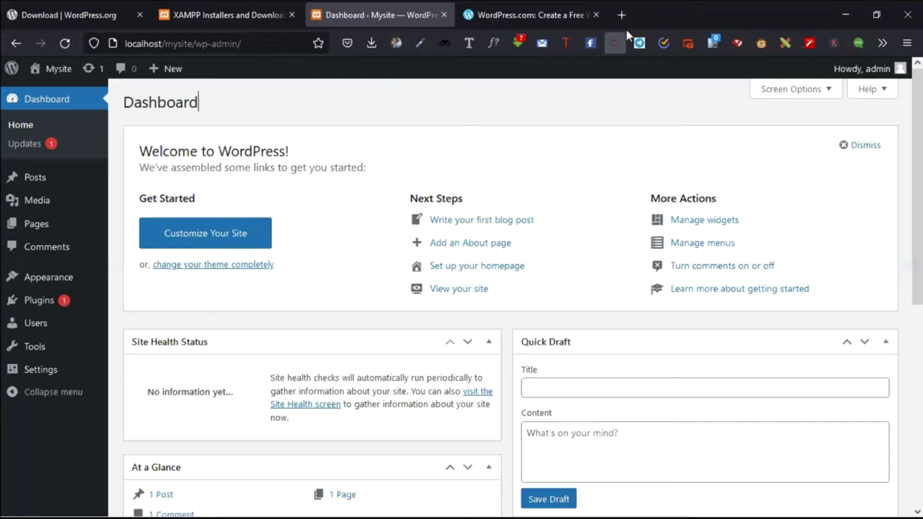
left_click(868, 146)
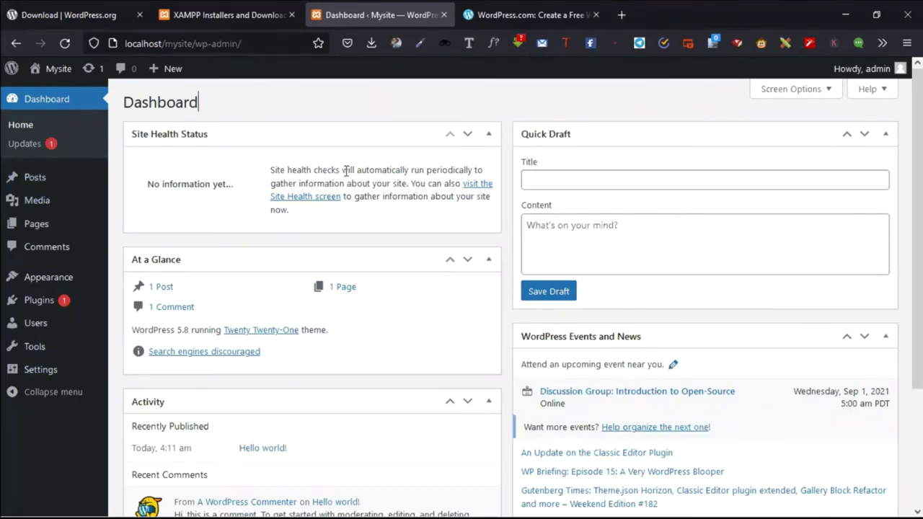
scroll(307, 292, "down", 3)
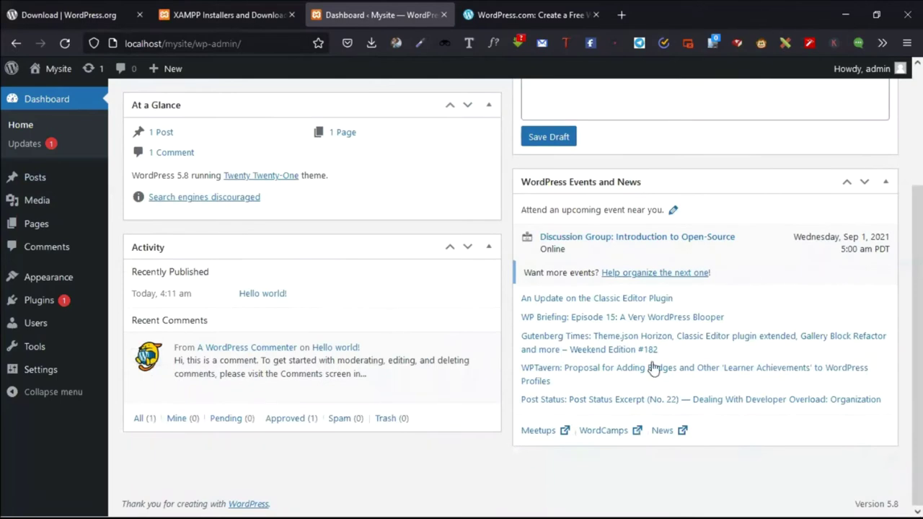
scroll(653, 367, "up", 3)
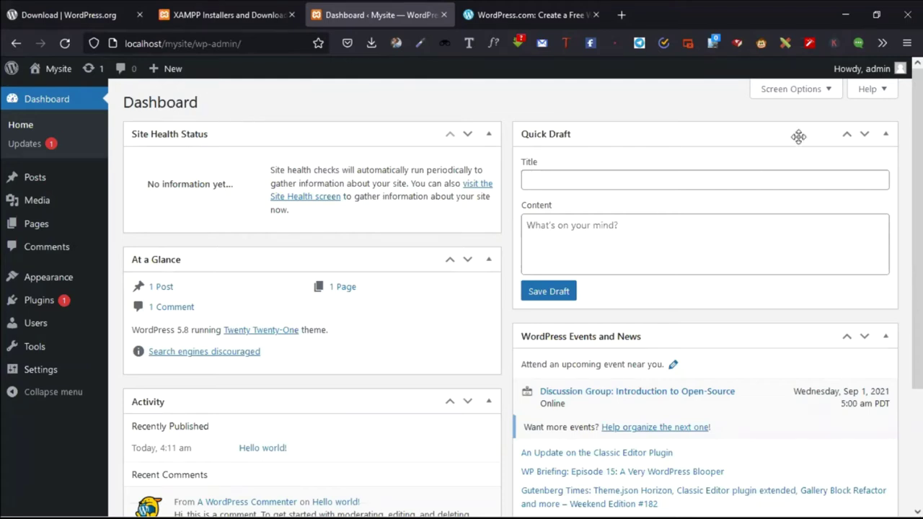
- In Screen Options, hide Site Health Status, At a Glance, Activity, Quick Draft and WordPress Events and News
left_click(787, 95)
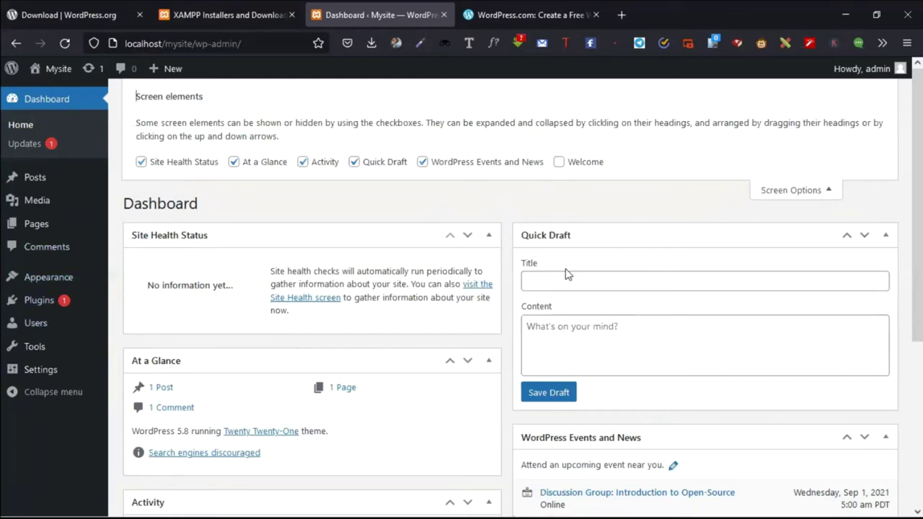
left_click(141, 162)
left_click(235, 163)
left_click(303, 162)
left_click(354, 163)
left_click(422, 163)
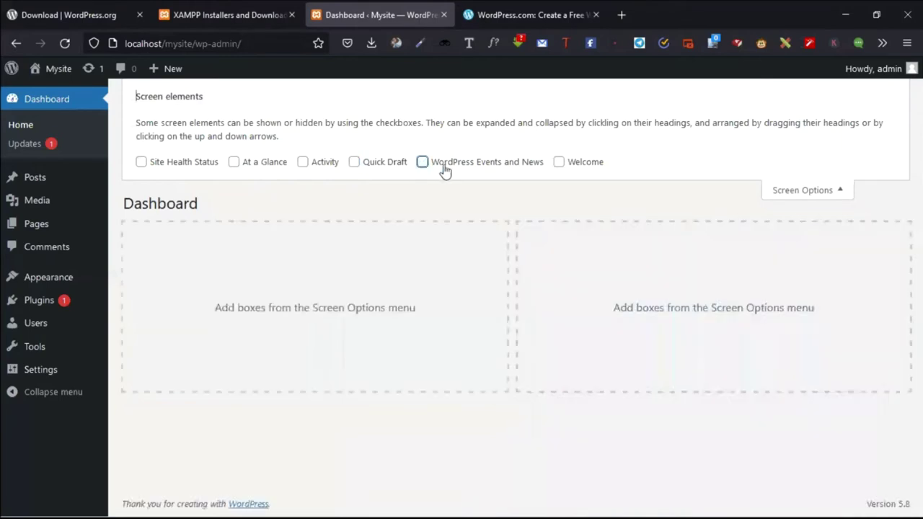
left_click(782, 192)
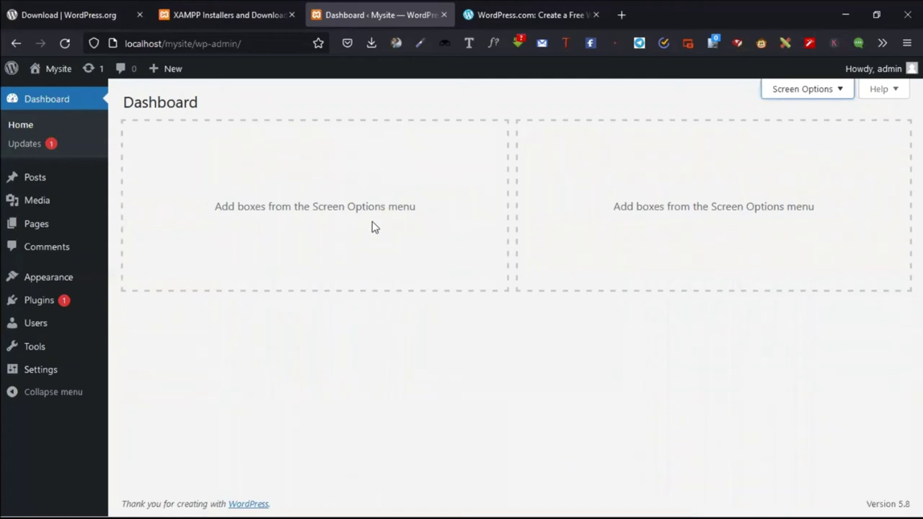
- Bring the Site Health Status box back on the Dashboard
left_click(794, 94)
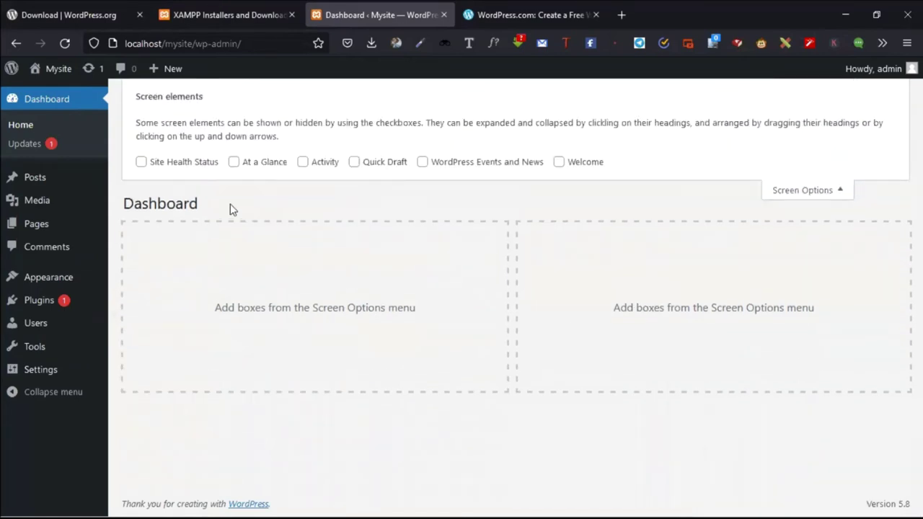
left_click(141, 163)
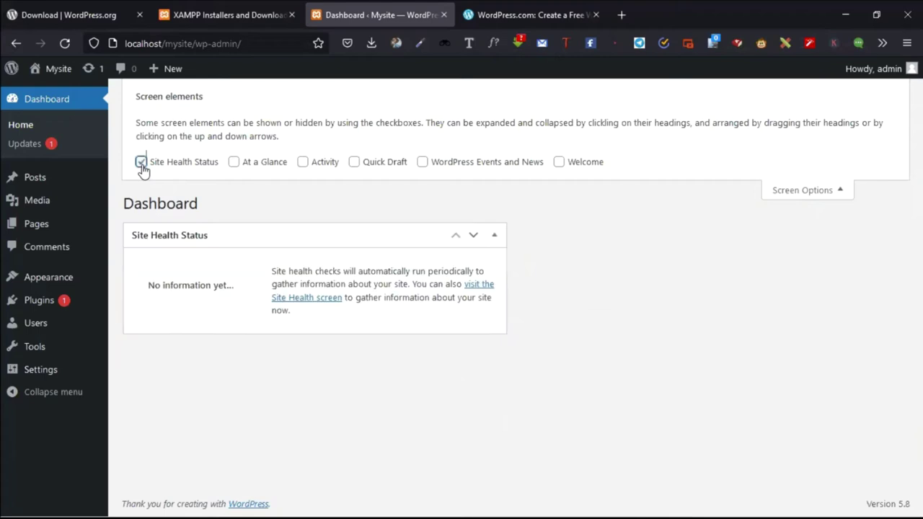
left_click(807, 190)
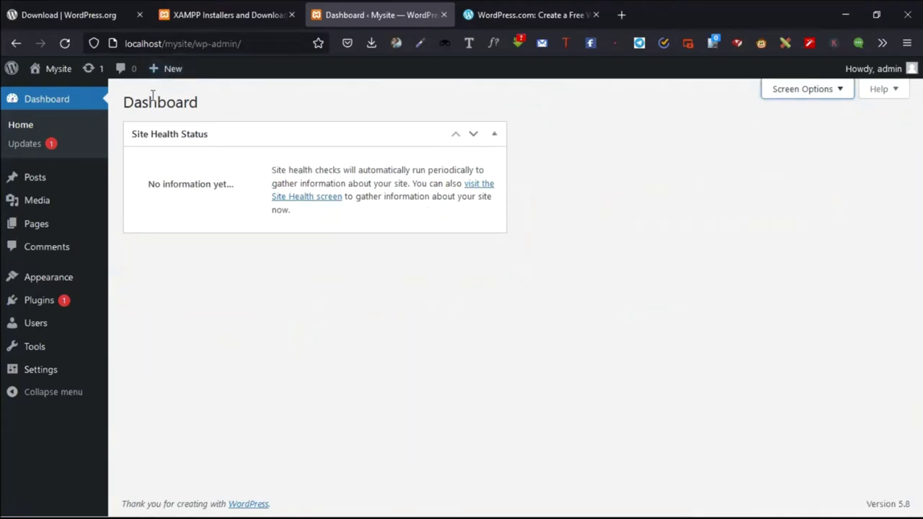
left_click_drag(125, 102, 245, 111)
left_click(261, 114)
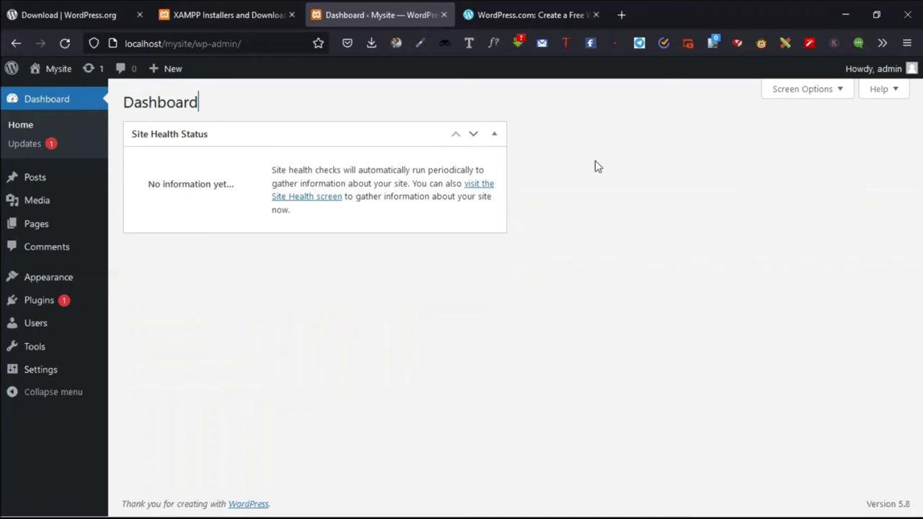
- Hide Site Health Status again and reload the Dashboard
left_click(815, 91)
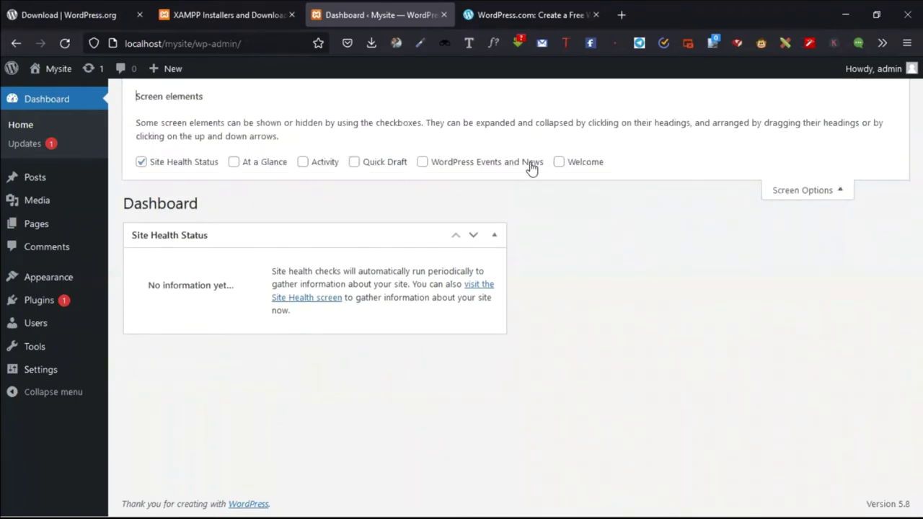
left_click(141, 163)
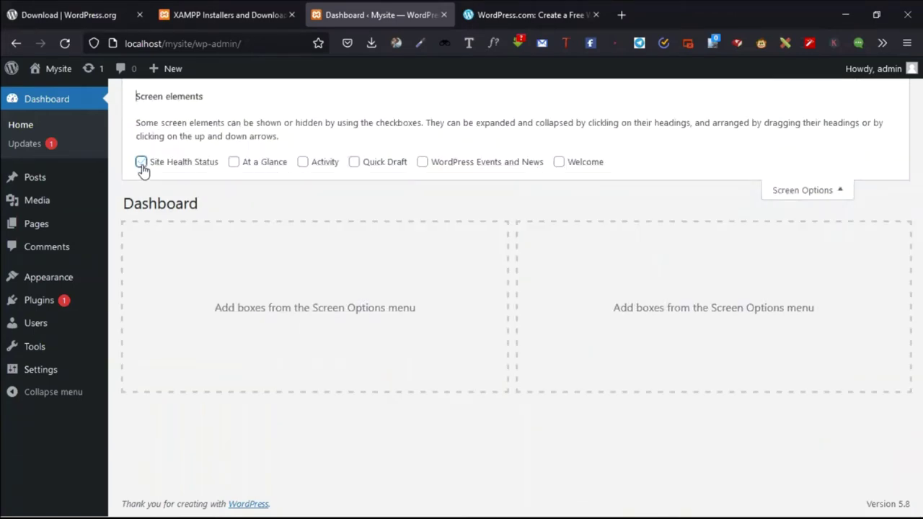
left_click(816, 190)
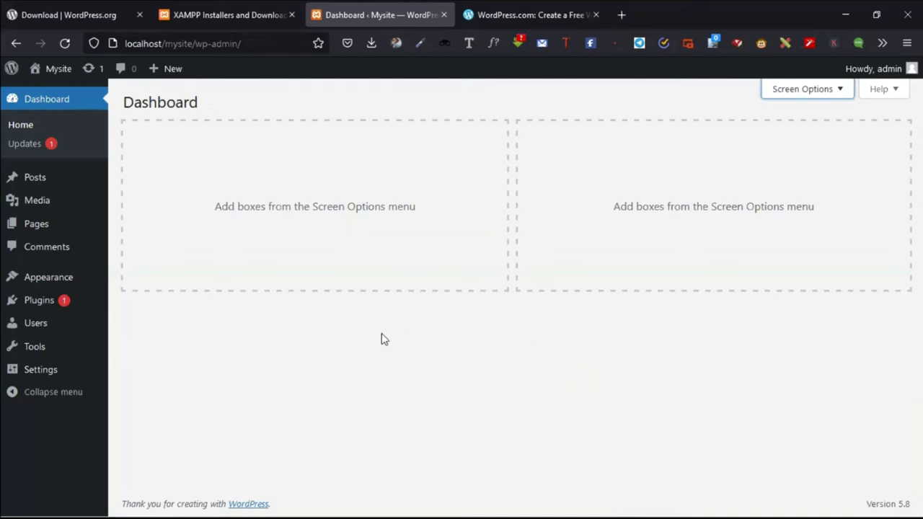
left_click(52, 107)
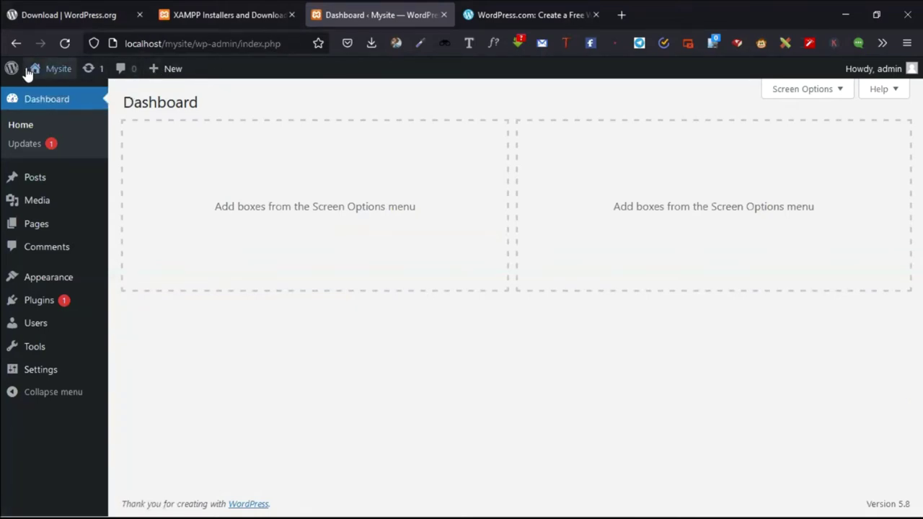
- Open the Mysite admin Dashboard at localhost/mysite/wp-admin
mouse_move(11, 72)
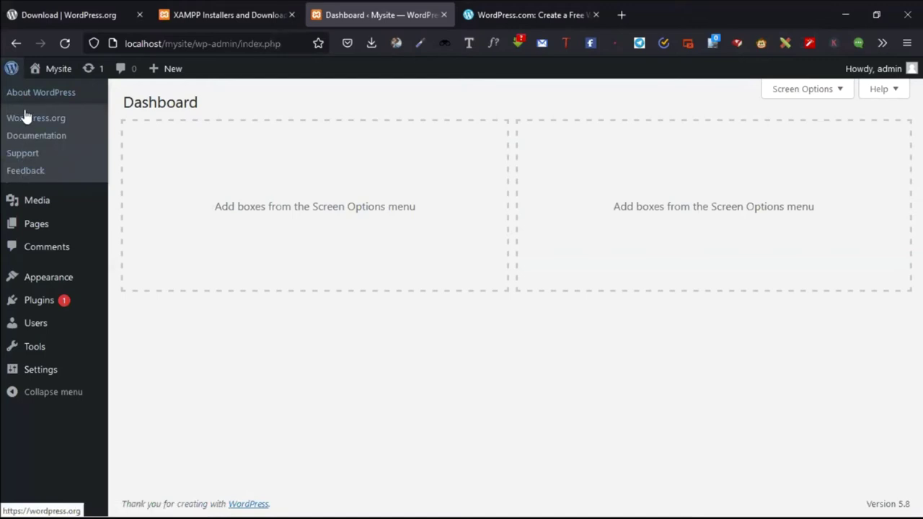
left_click(22, 154)
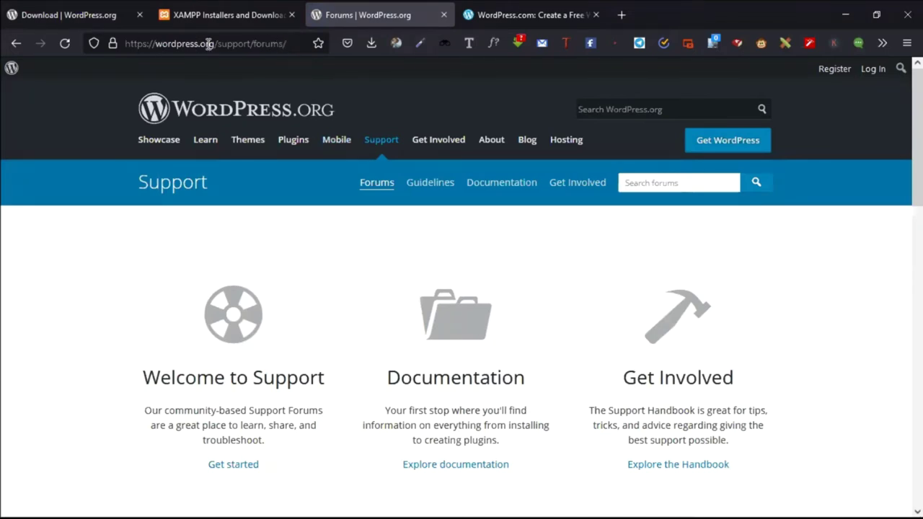
left_click(289, 40)
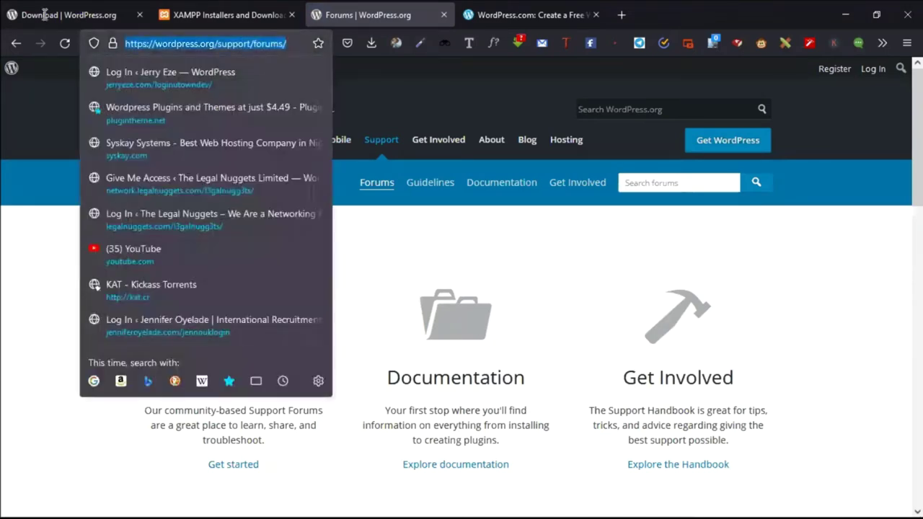
type("http://localhost/mysite/wp-admin/")
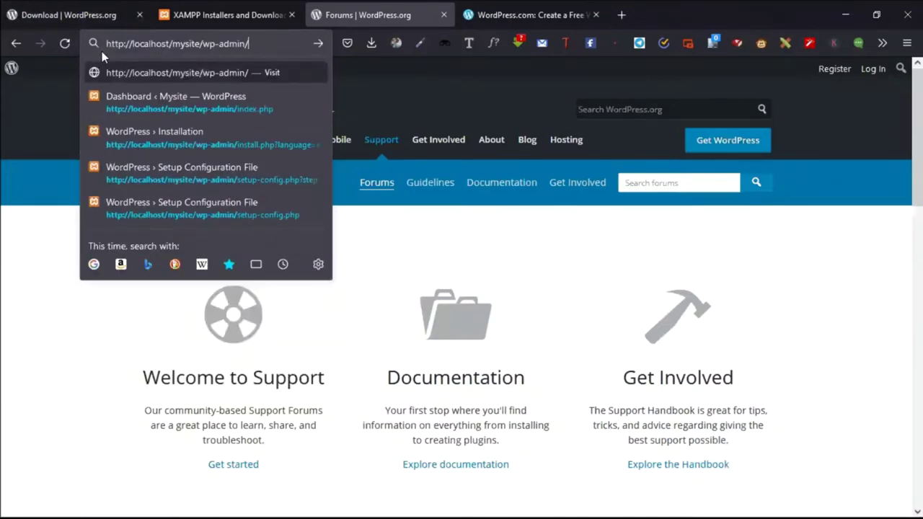
key("Return")
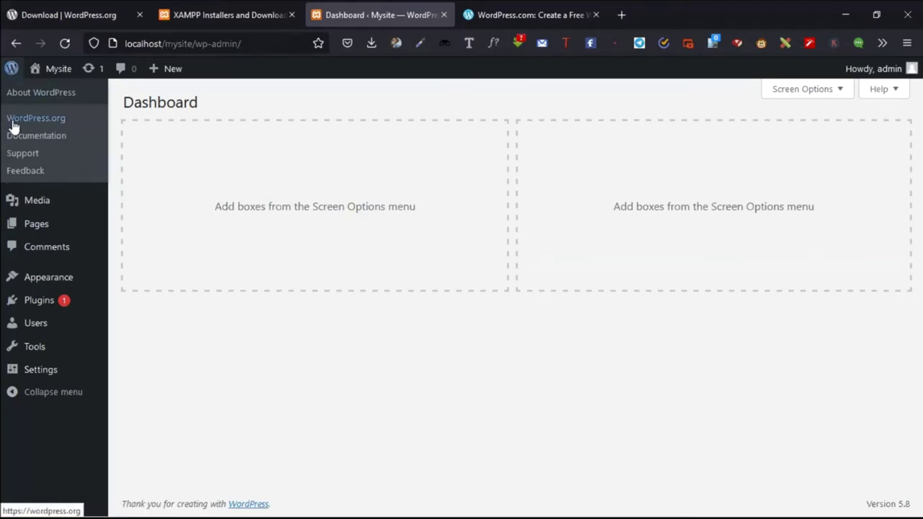
mouse_move(50, 71)
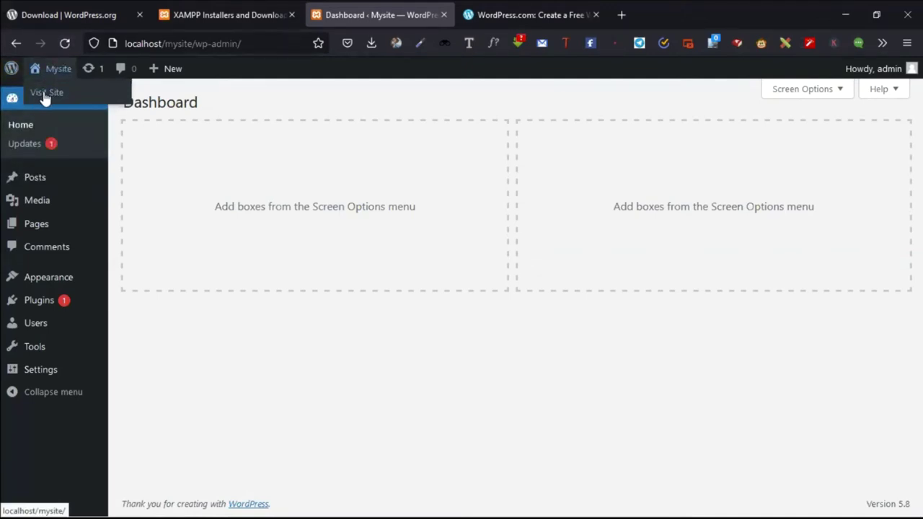
- Visit the Mysite front page and scroll over the Hello world! post and footer
left_click(45, 93)
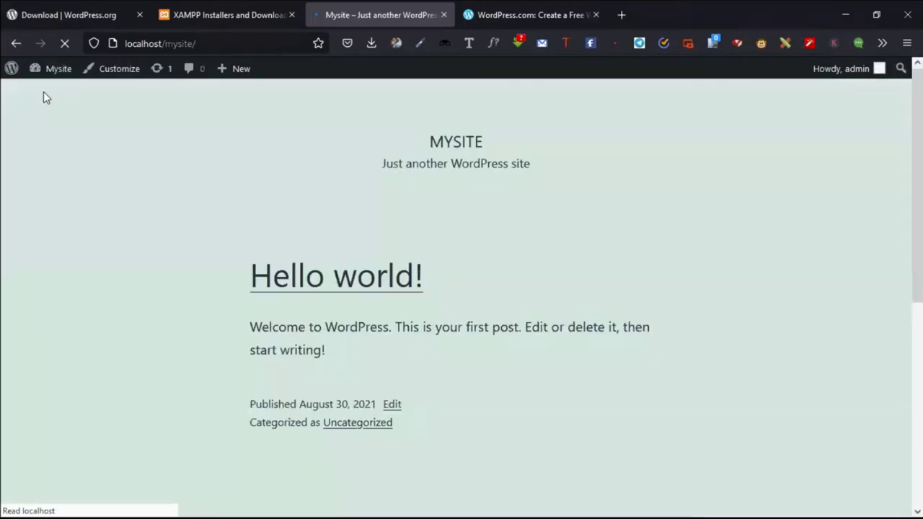
scroll(279, 276, "down", 5)
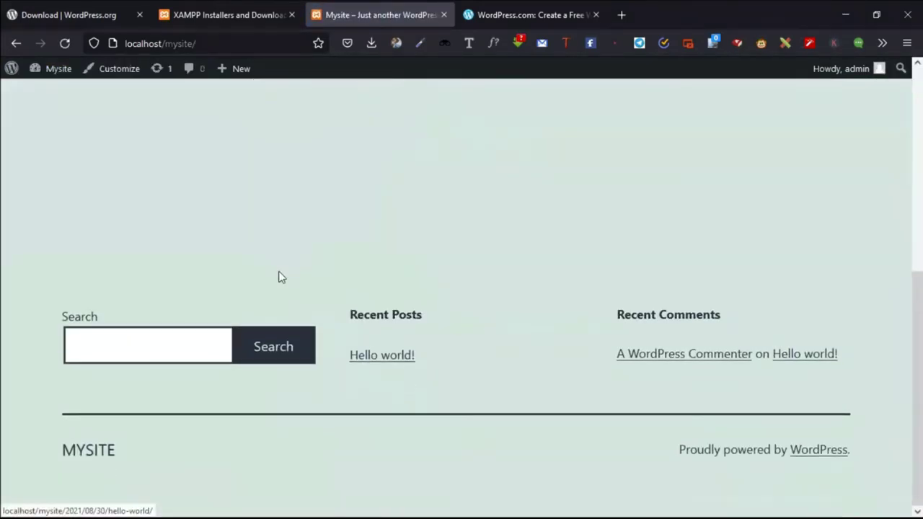
scroll(344, 246, "up", 5)
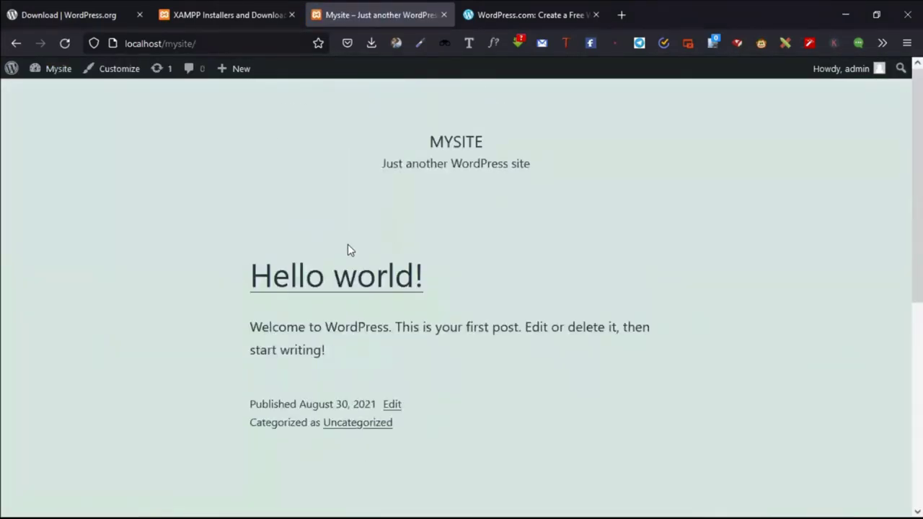
scroll(281, 288, "down", 5)
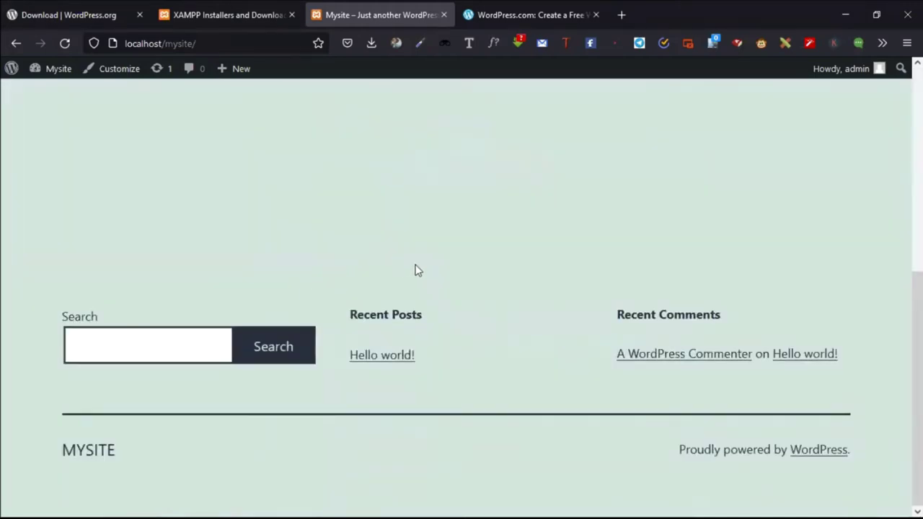
scroll(415, 272, "up", 5)
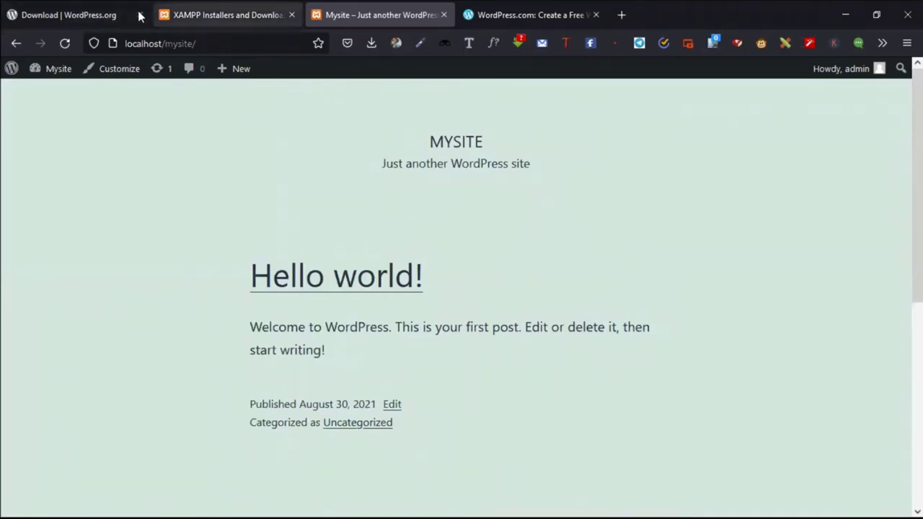
key("ctrl+shift+Tab")
key("ctrl+Tab")
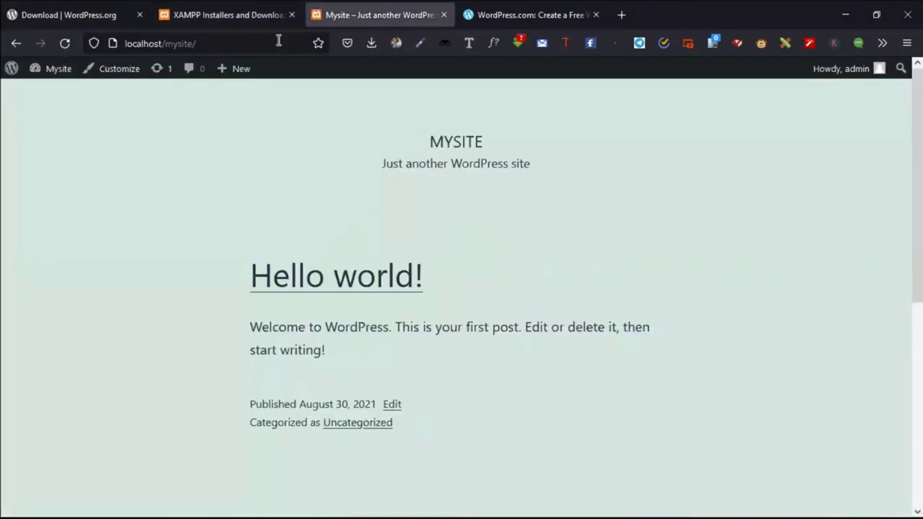
mouse_move(48, 74)
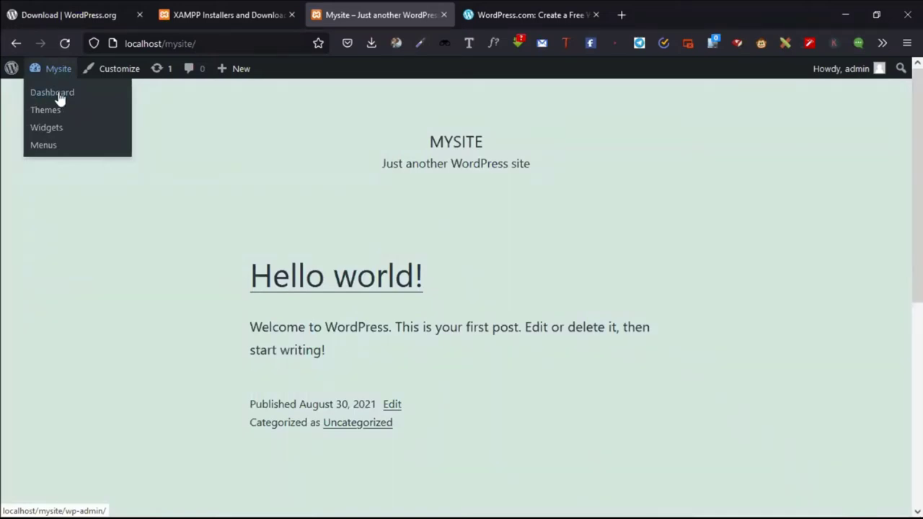
- Review the Updates page: WordPress 5.8 current, Akismet Anti-Spam update pending
left_click(60, 99)
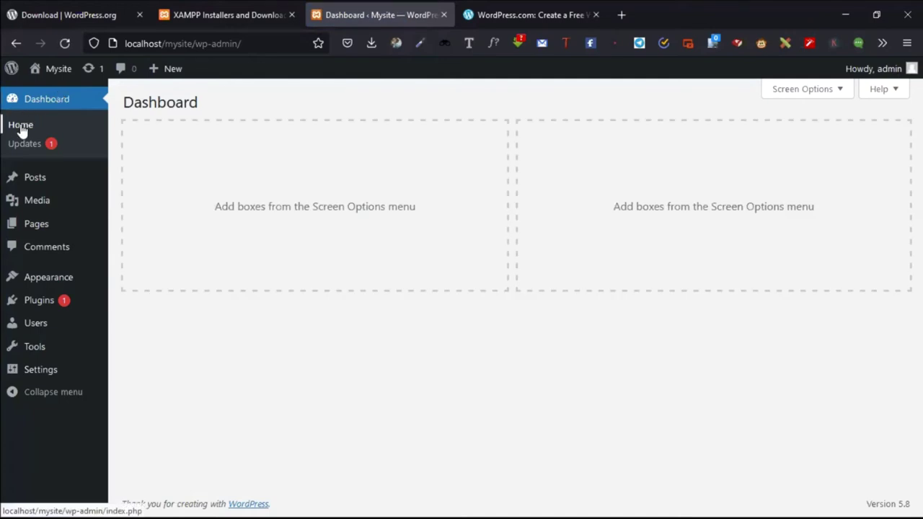
left_click(21, 127)
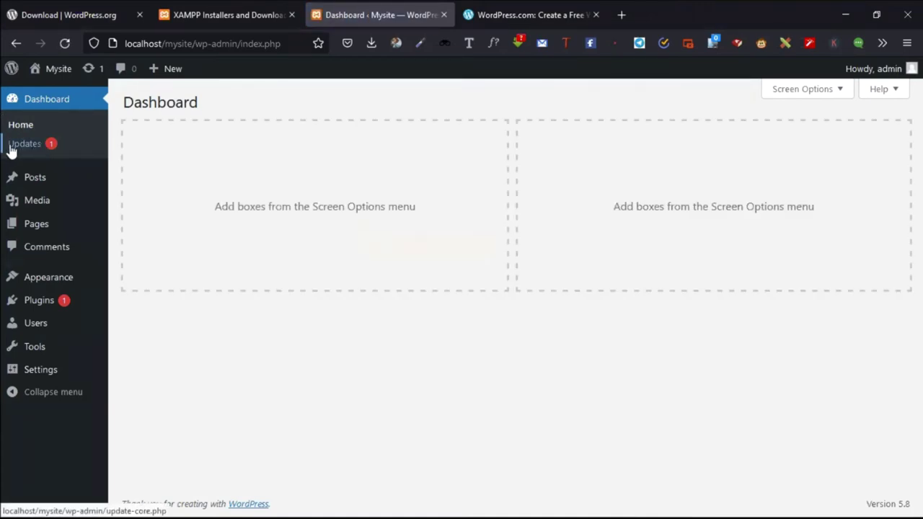
left_click(14, 148)
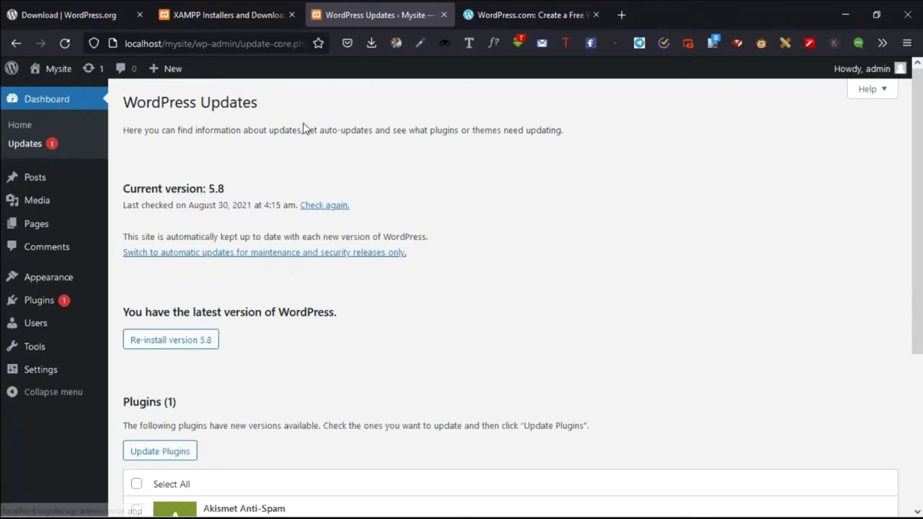
scroll(293, 127, "down", 1)
scroll(293, 126, "down", 1)
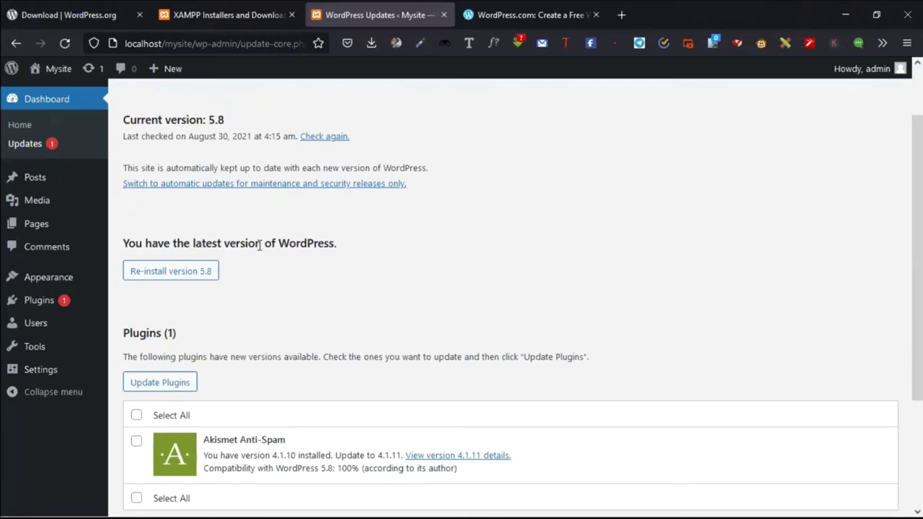
scroll(258, 245, "down", 3)
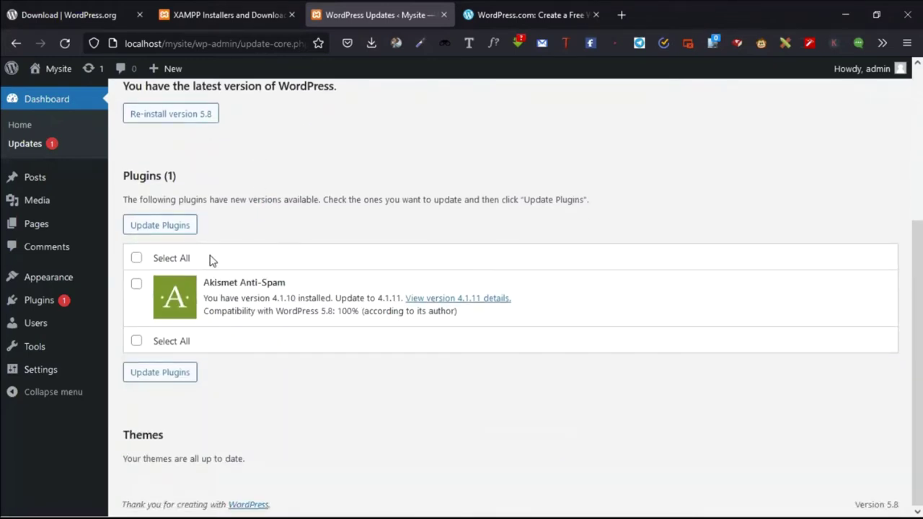
scroll(330, 190, "up", 3)
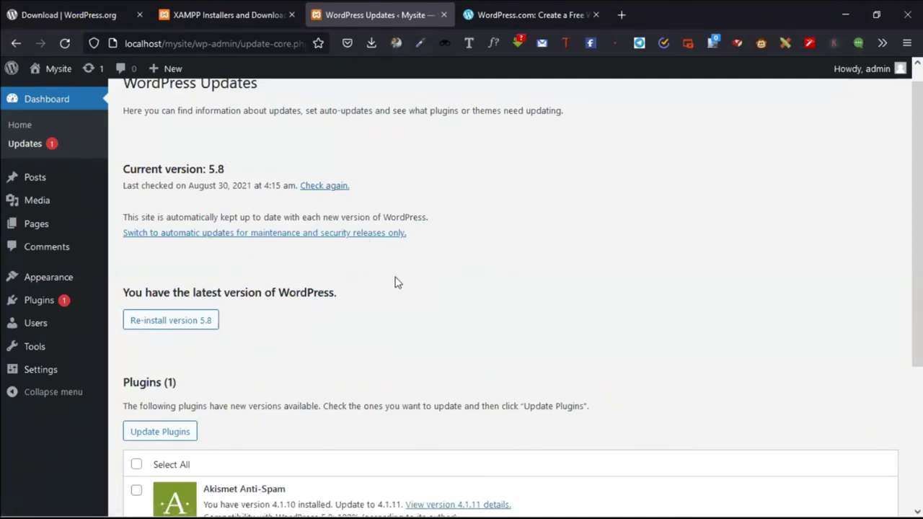
scroll(395, 282, "down", 1)
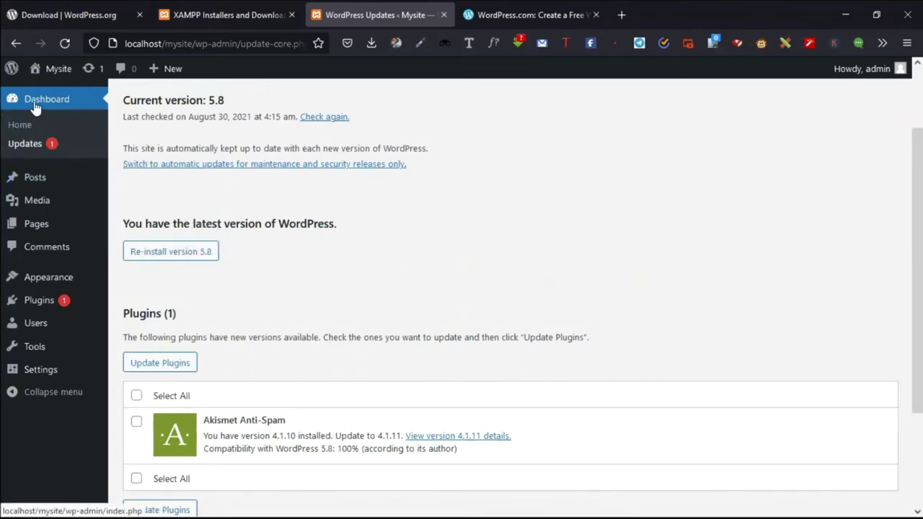
mouse_move(36, 189)
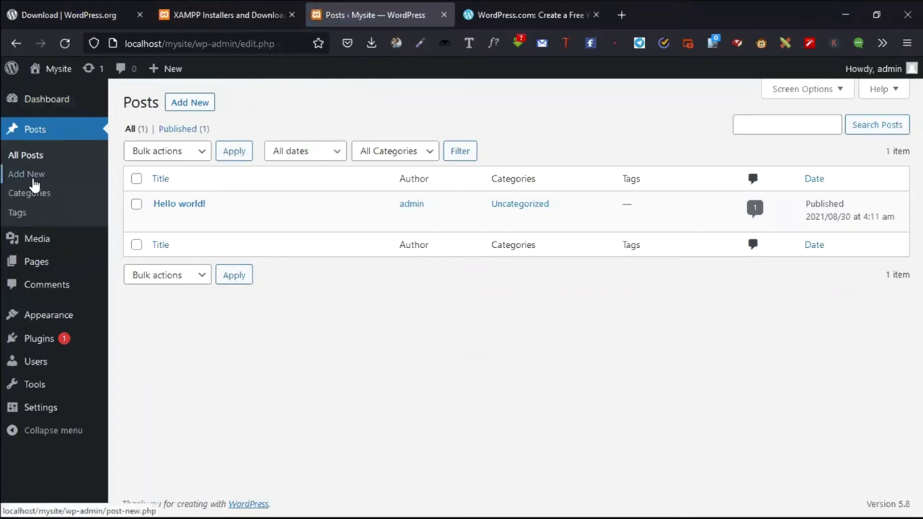
- View the Hello world! post and highlight its publication date and By admin lines
mouse_move(233, 221)
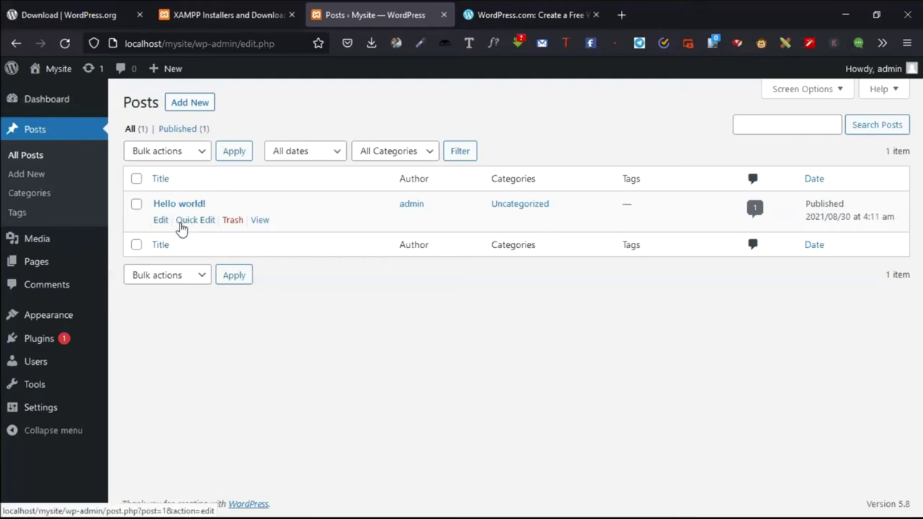
left_click(259, 221)
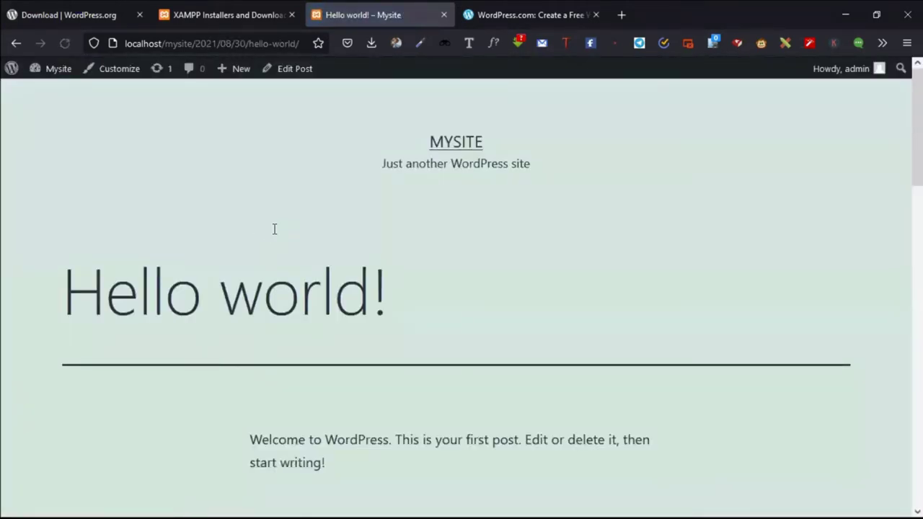
scroll(274, 229, "down", 12)
scroll(274, 229, "up", 6)
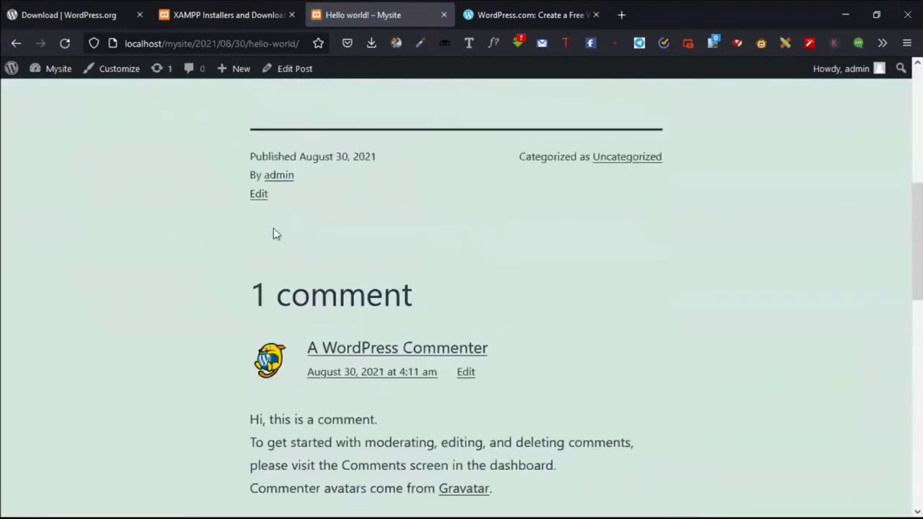
scroll(274, 231, "up", 4)
scroll(274, 233, "down", 2)
left_click_drag(85, 181, 536, 199)
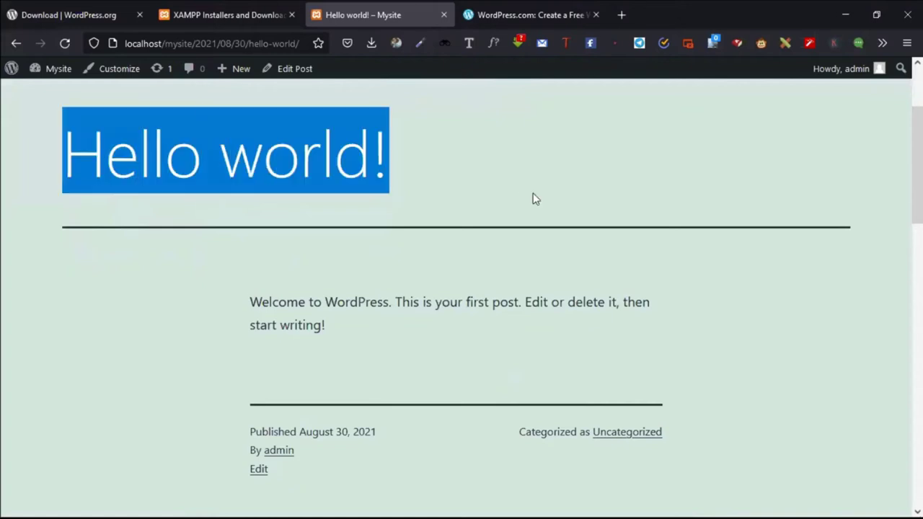
scroll(395, 332, "down", 2)
left_click_drag(249, 164, 465, 222)
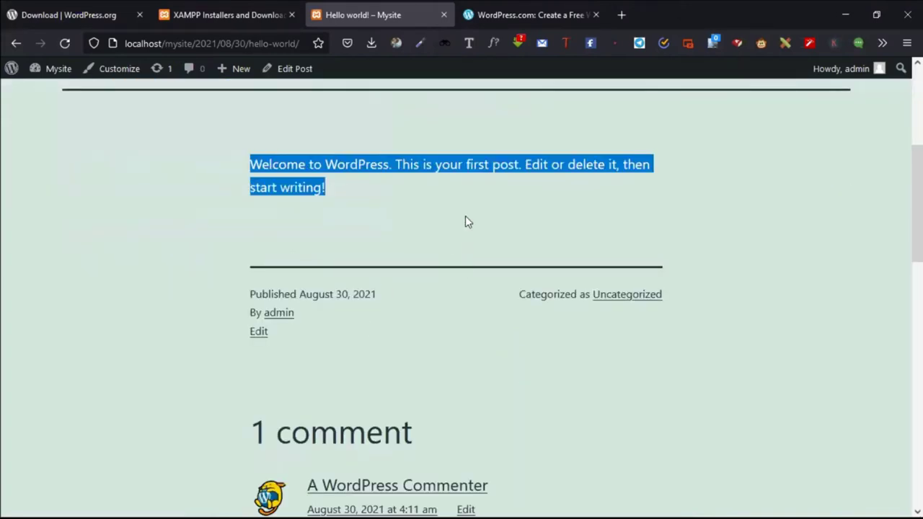
left_click_drag(251, 295, 402, 298)
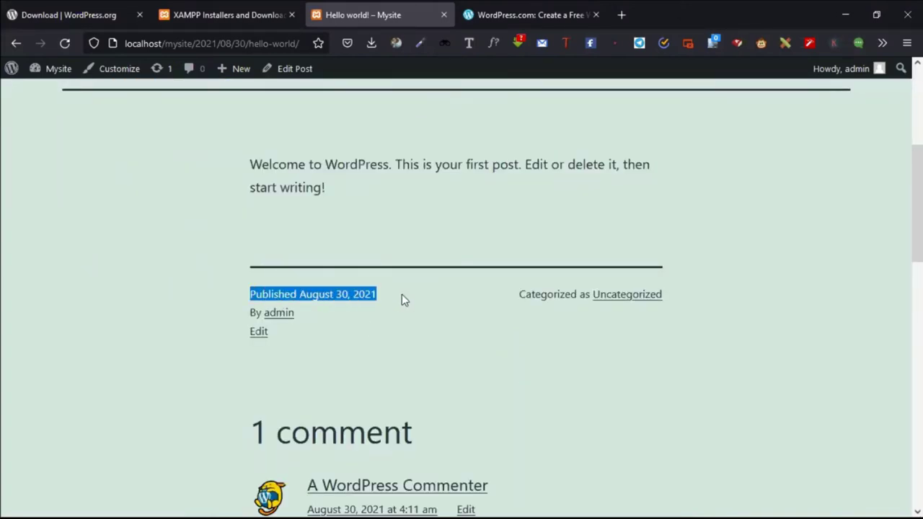
left_click_drag(240, 319, 310, 316)
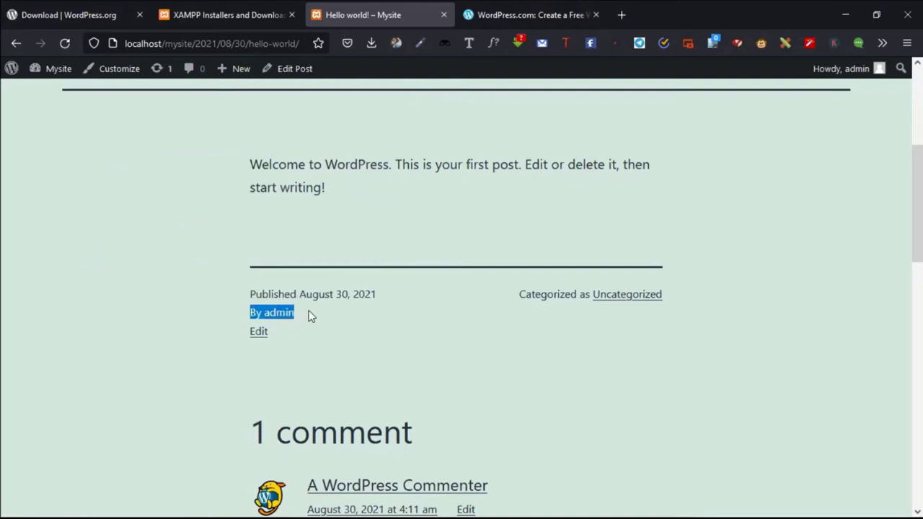
left_click(503, 292)
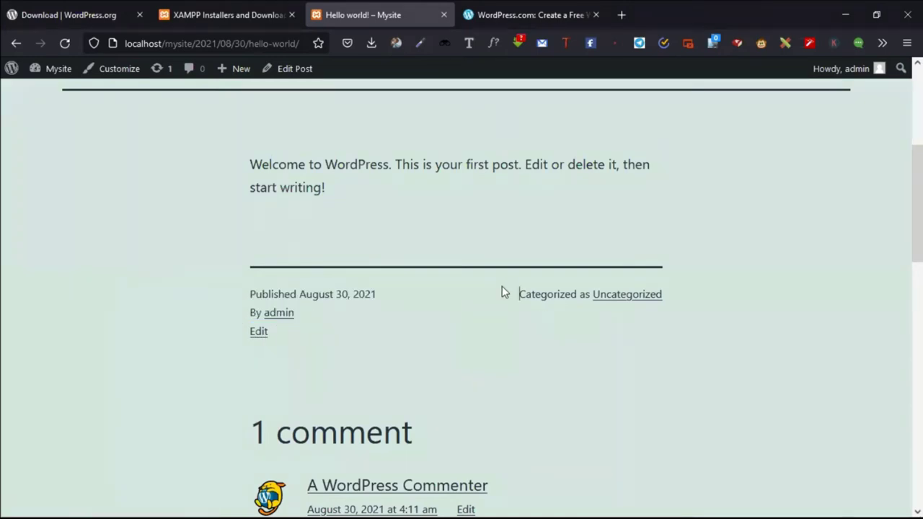
left_click_drag(504, 292, 703, 313)
scroll(461, 317, "down", 4)
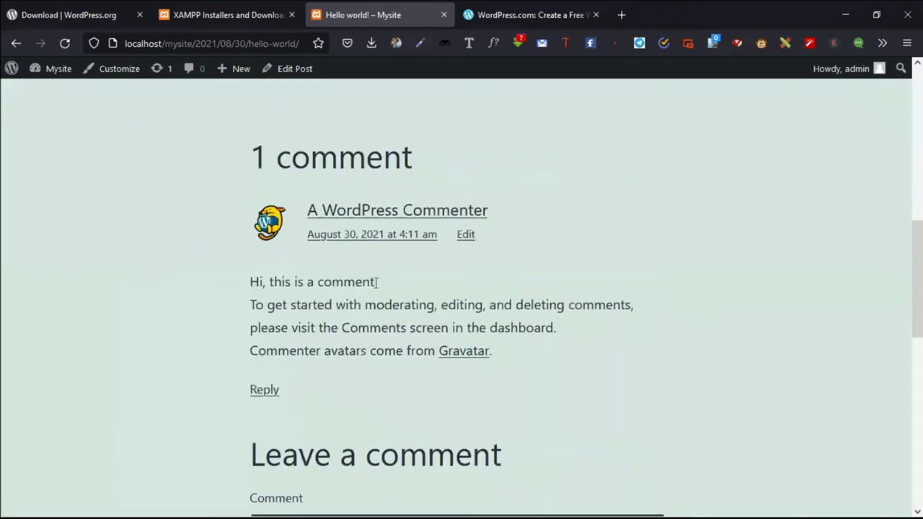
scroll(297, 274, "down", 4)
- Post the comment 'hello this is my blog post' on Hello world!
left_click(335, 290)
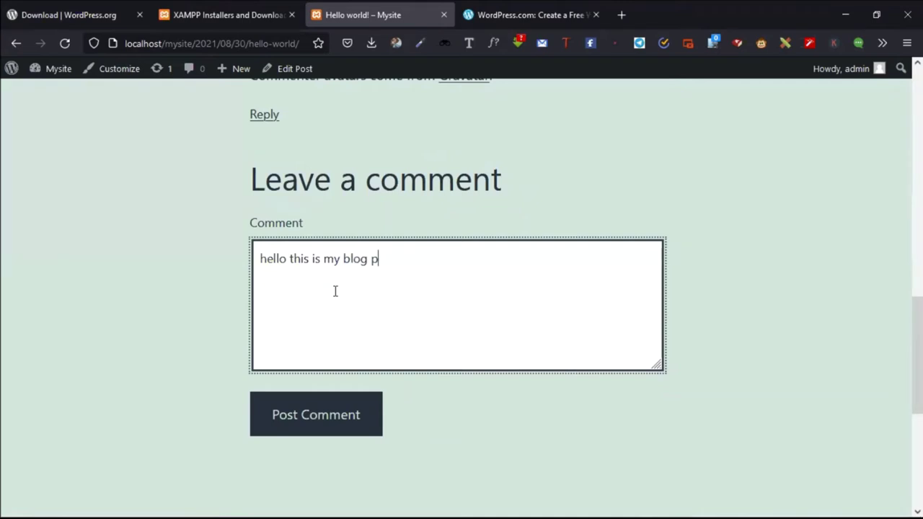
left_click(296, 429)
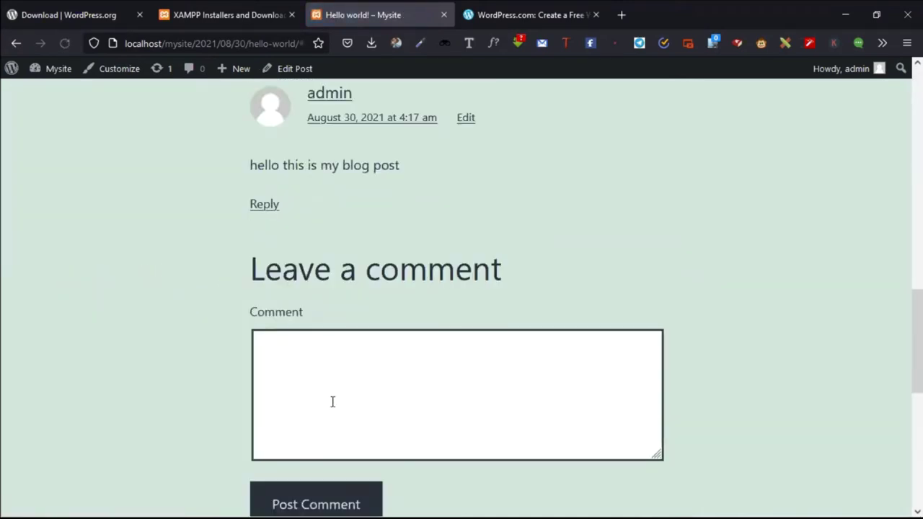
scroll(332, 404, "up", 3)
left_click_drag(251, 303, 482, 317)
left_click(481, 318)
scroll(480, 314, "up", 10)
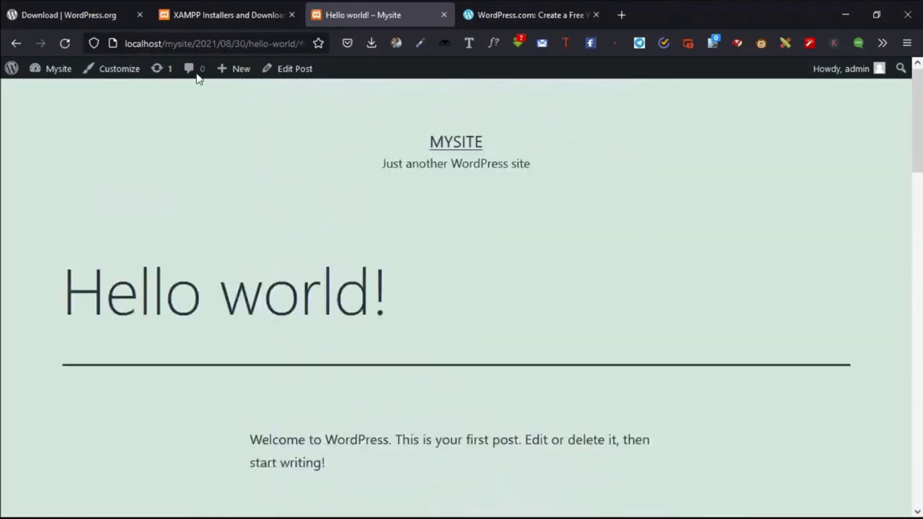
- Return to the admin area and open the empty Media Library
mouse_move(40, 69)
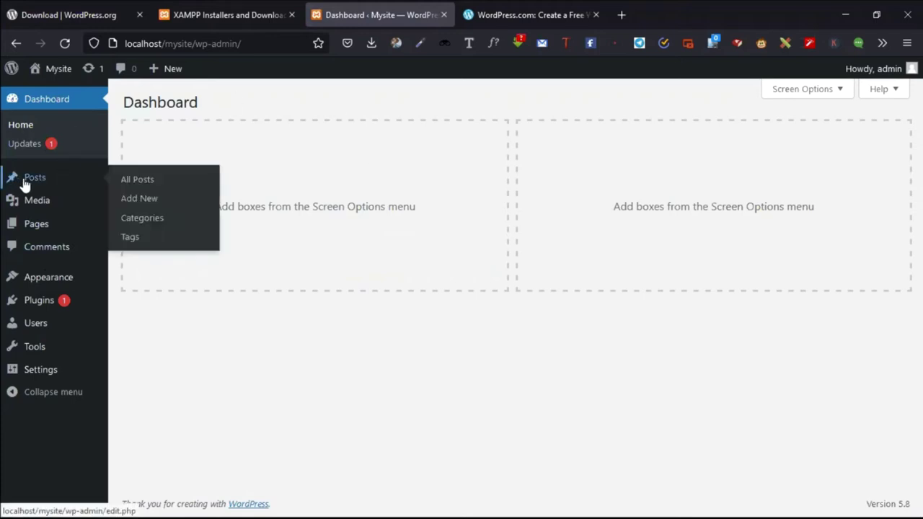
mouse_move(38, 215)
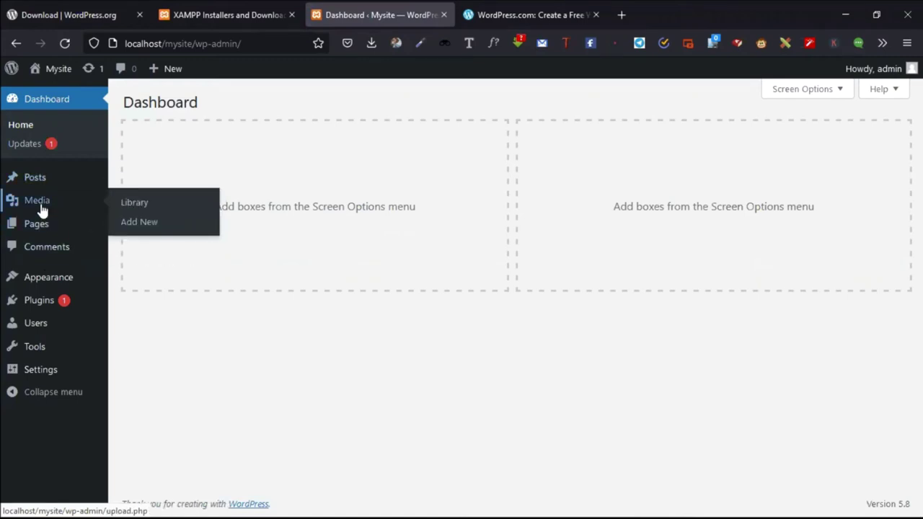
left_click(41, 209)
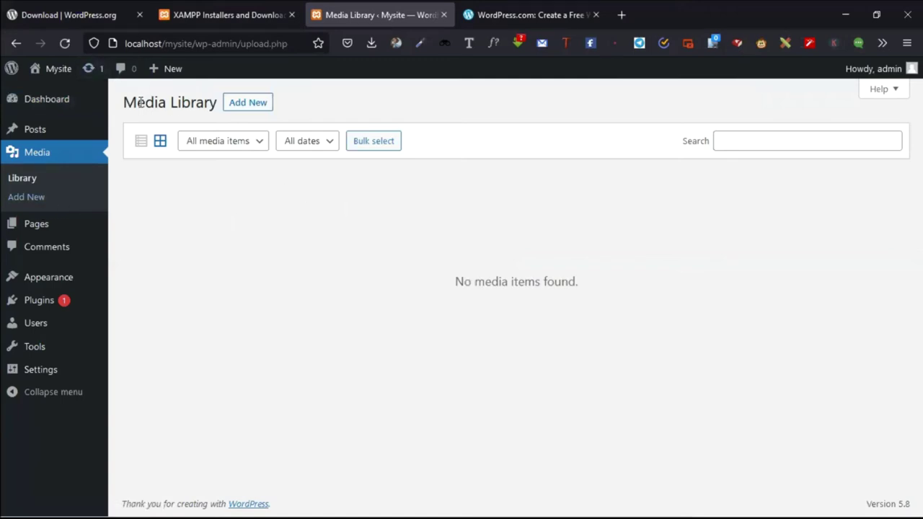
- Upload abstraction_shapes_lines_spots_105686_1600x1200.jpg from Pictures > Wallpaper and check its details
left_click(256, 109)
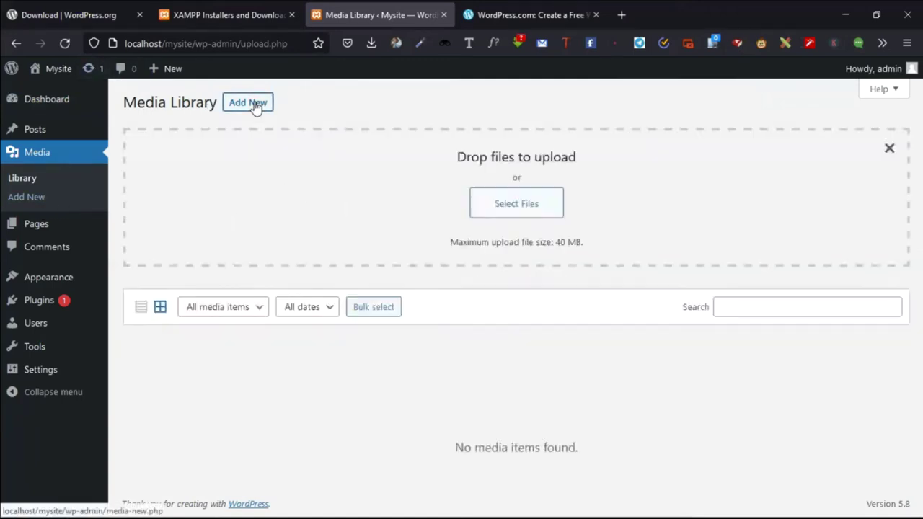
left_click(516, 207)
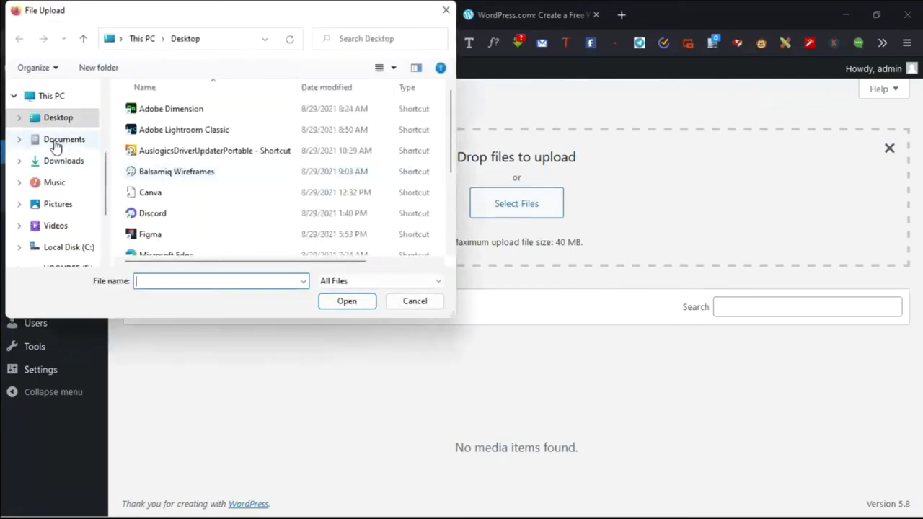
left_click(58, 205)
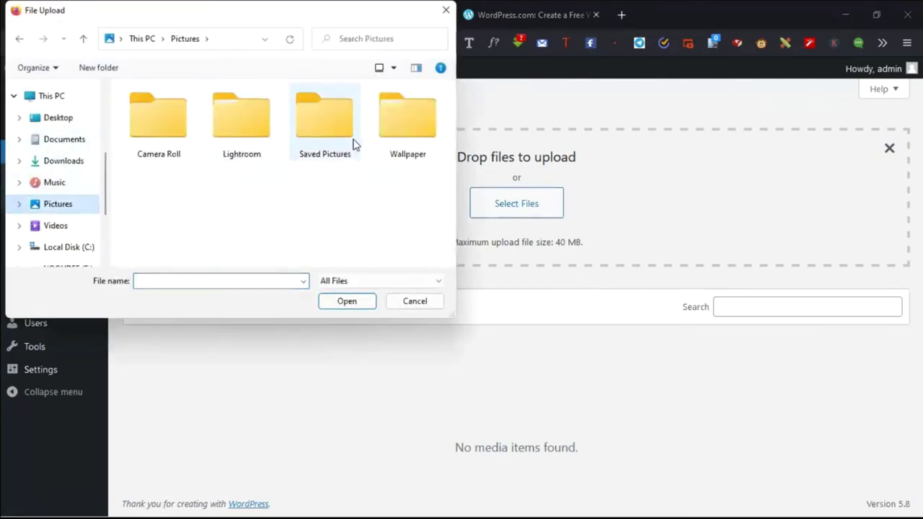
double_click(402, 135)
left_click(161, 126)
double_click(161, 126)
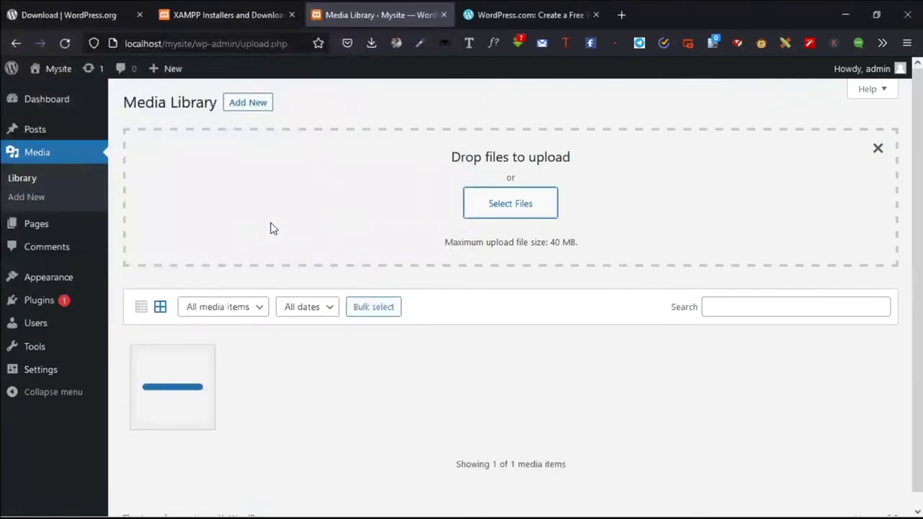
scroll(258, 406, "down", 1)
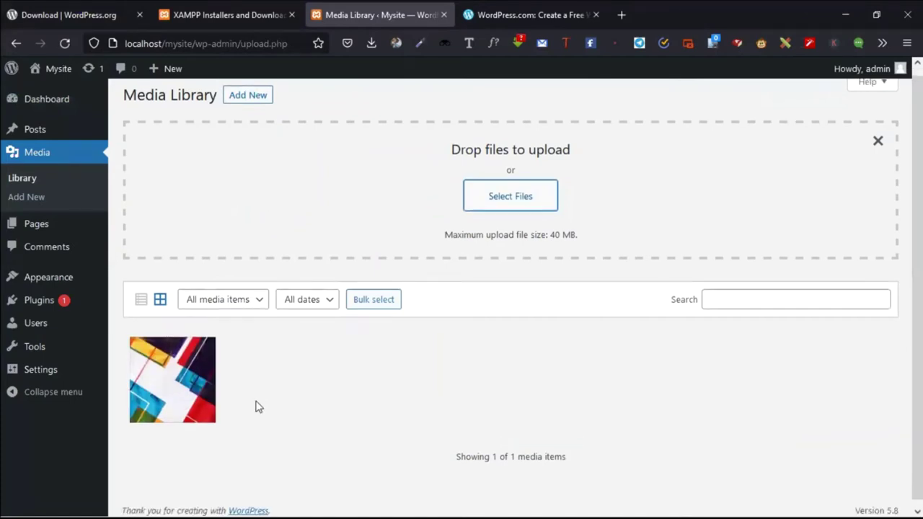
left_click(205, 378)
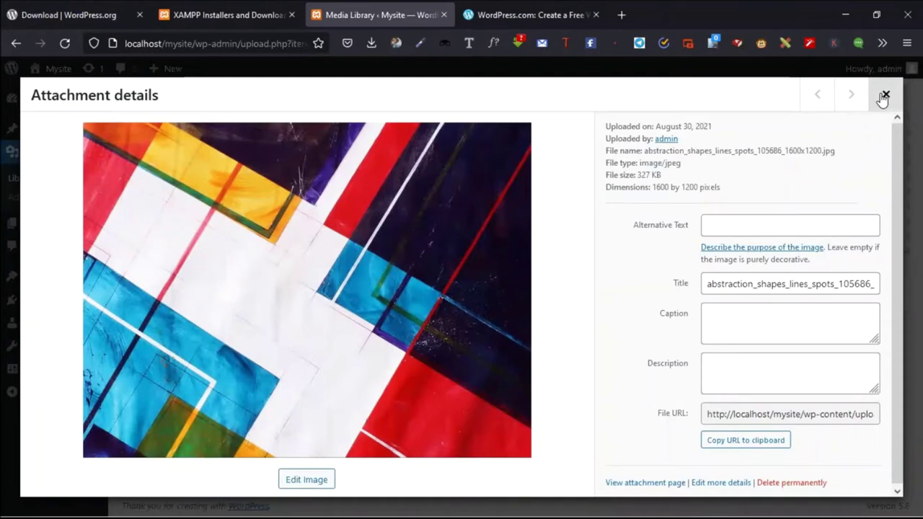
left_click(885, 96)
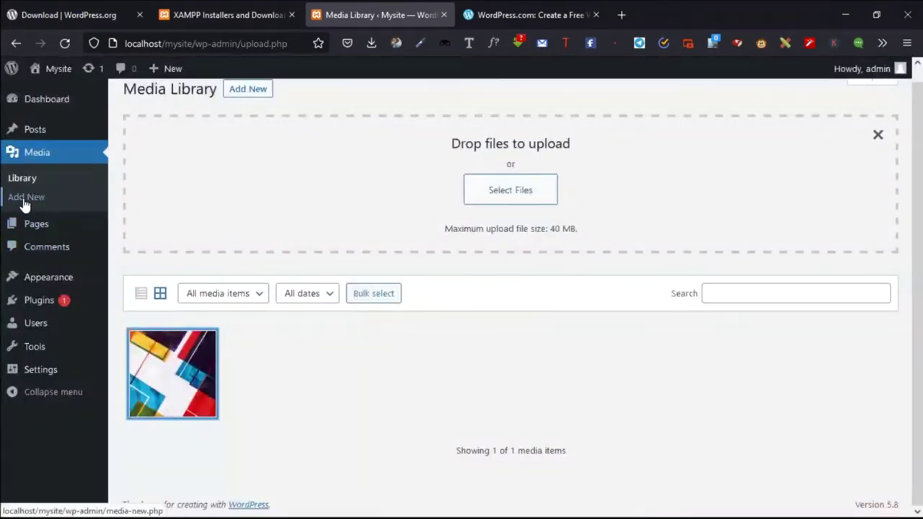
- Drag Rainbow-Gradient-Pink-and-Purple-Zoom-Virtual-Background.jpg from Downloads into the media upload area
left_click(26, 206)
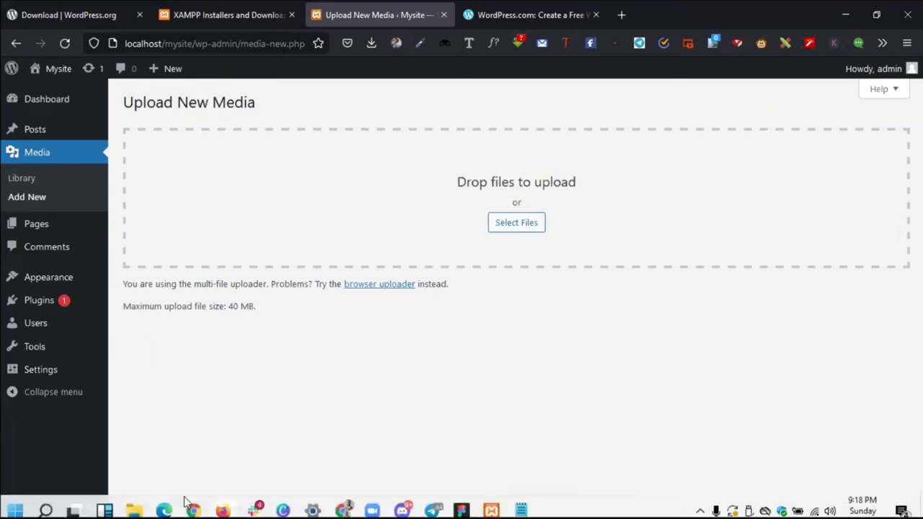
mouse_move(134, 502)
left_click(192, 436)
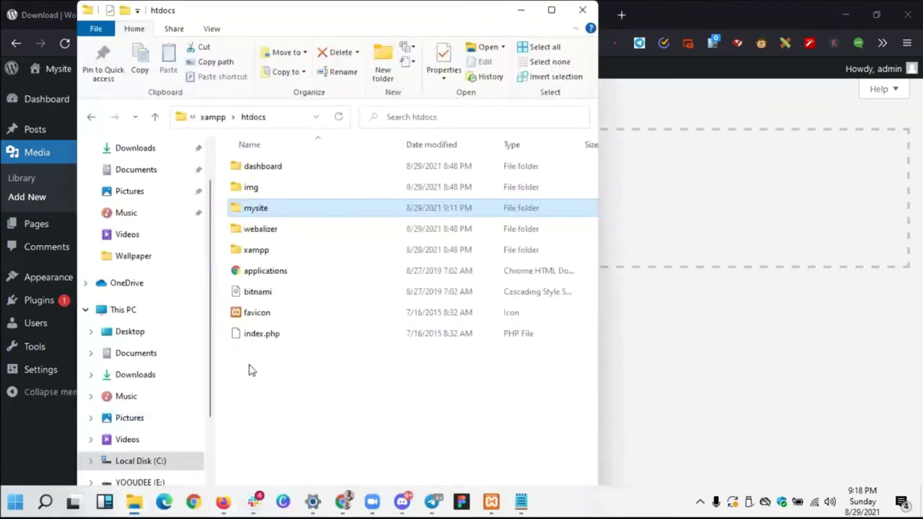
left_click(130, 193)
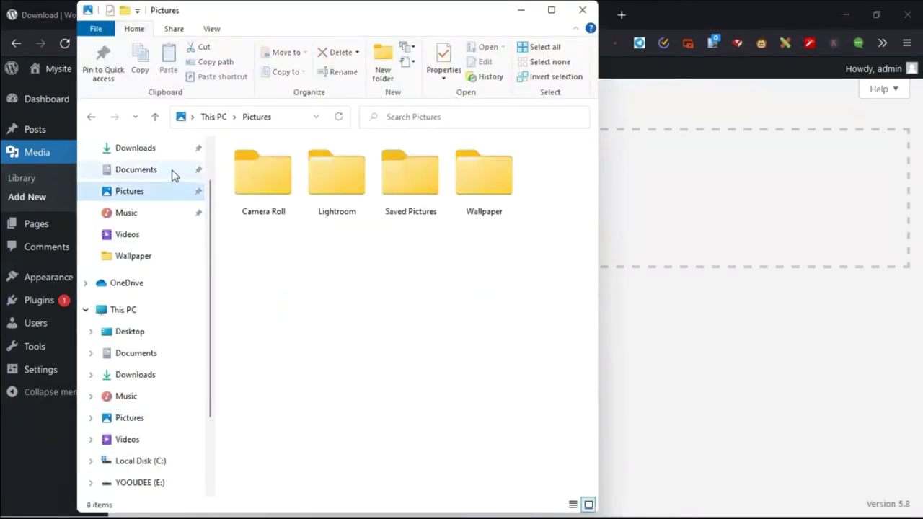
left_click(130, 172)
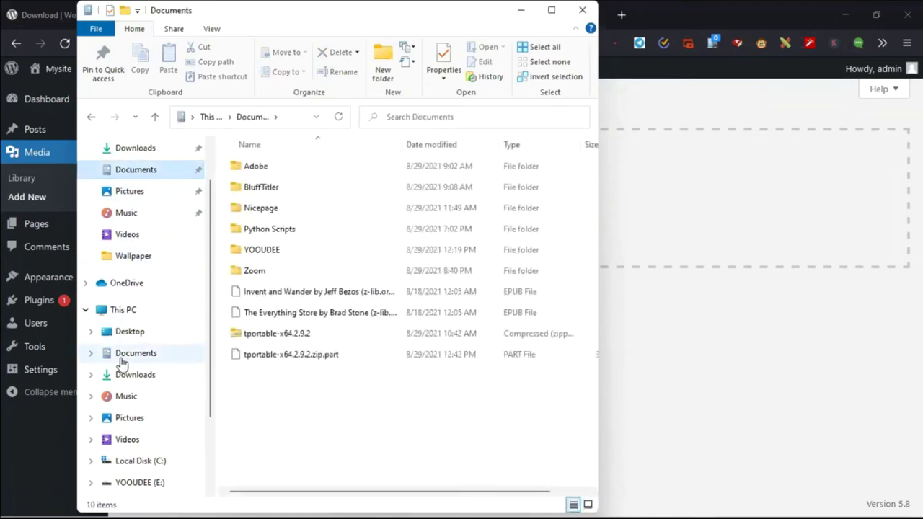
left_click(135, 375)
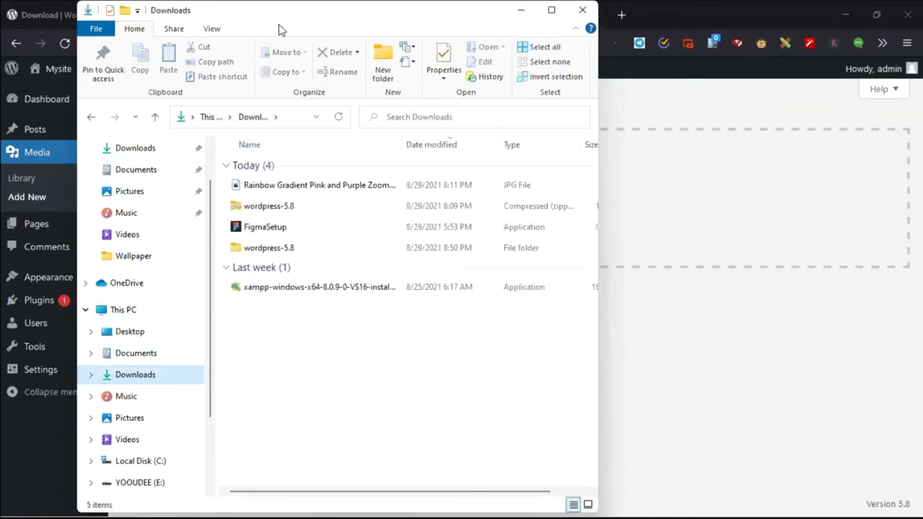
left_click_drag(249, 32, 78, 92)
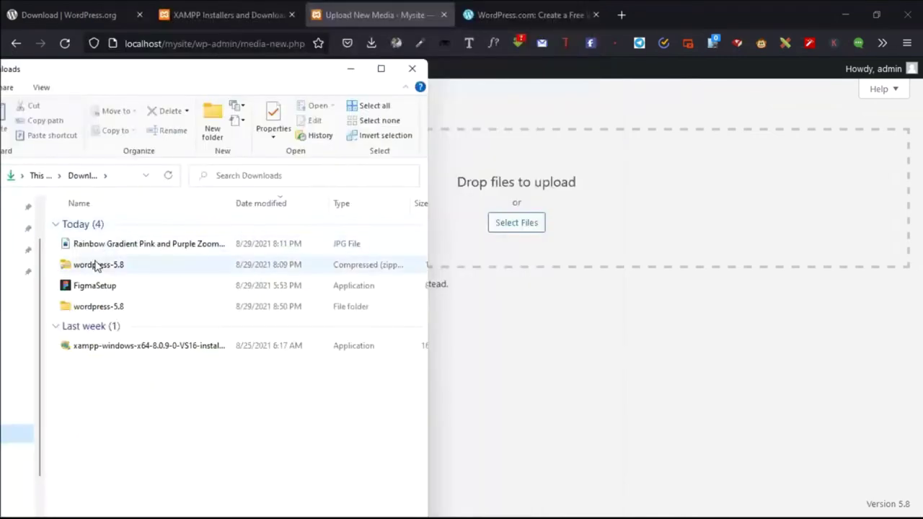
left_click_drag(93, 245, 534, 199)
left_click(583, 200)
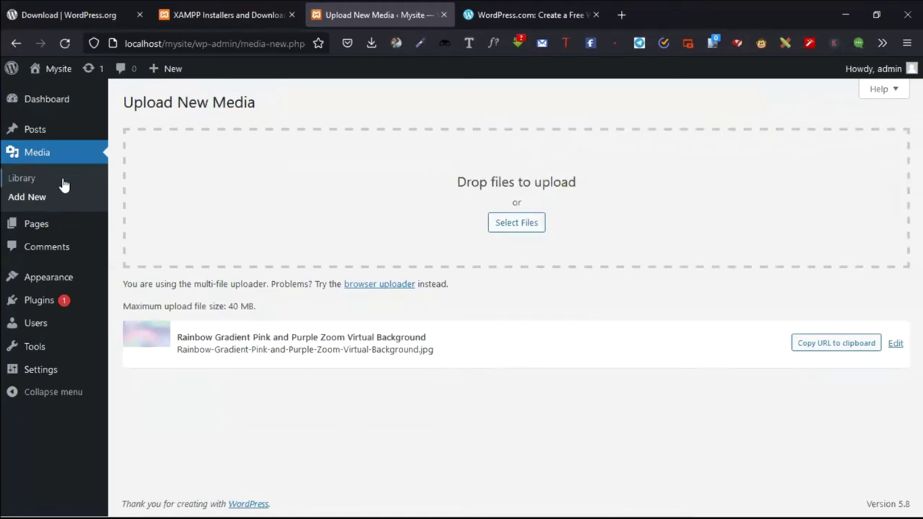
mouse_move(33, 229)
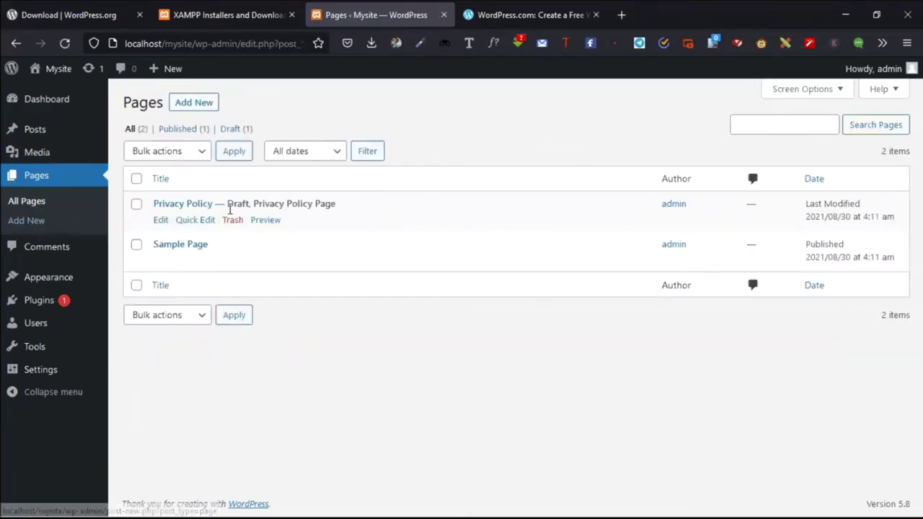
- Create and publish an empty page titled Home
left_click(186, 103)
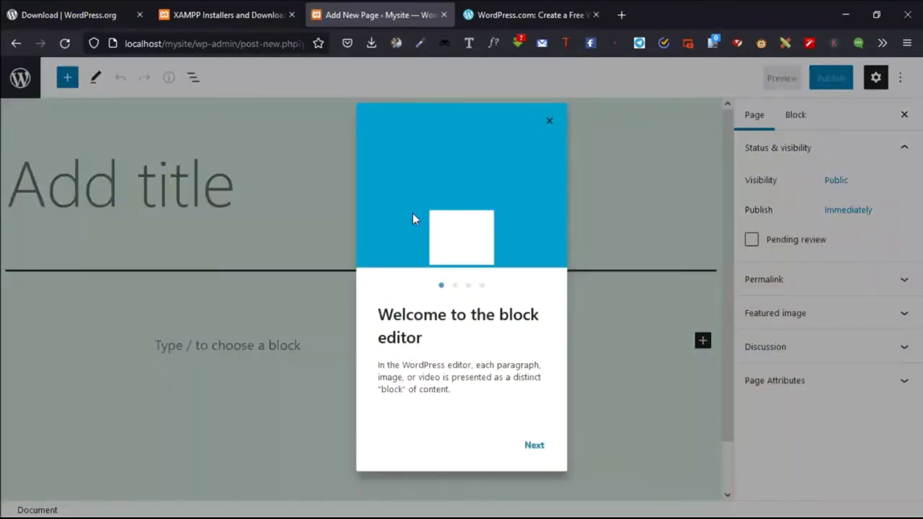
left_click(549, 121)
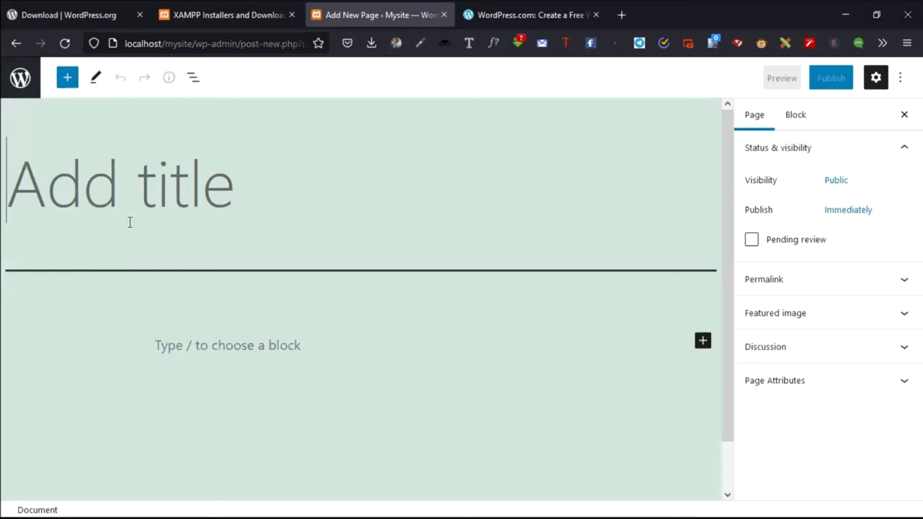
type("Home")
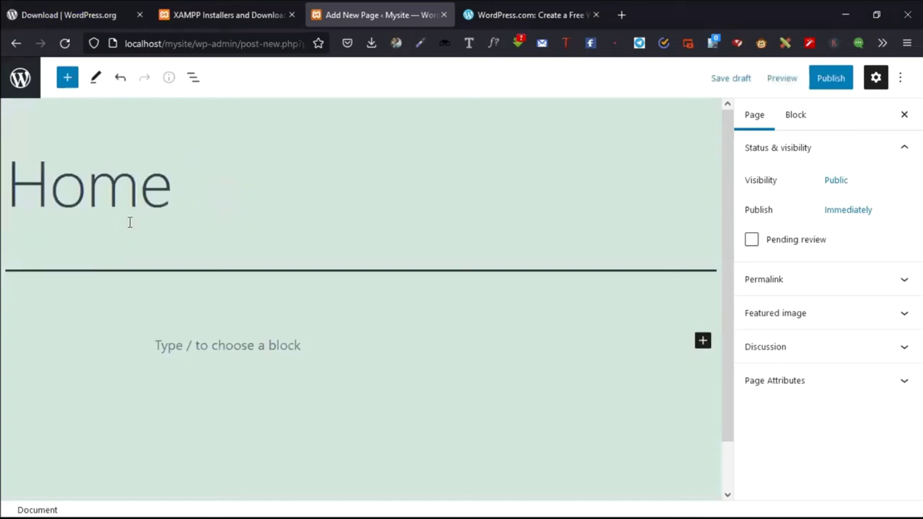
left_click(829, 88)
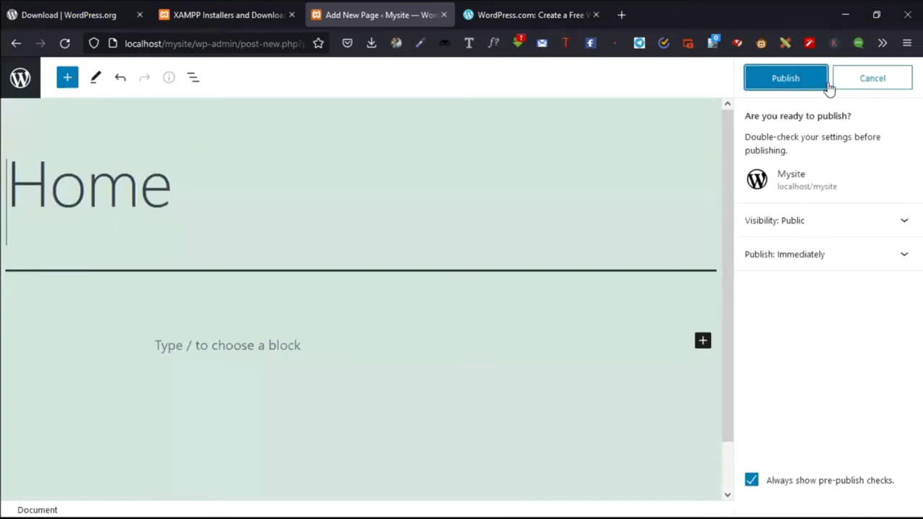
left_click(808, 81)
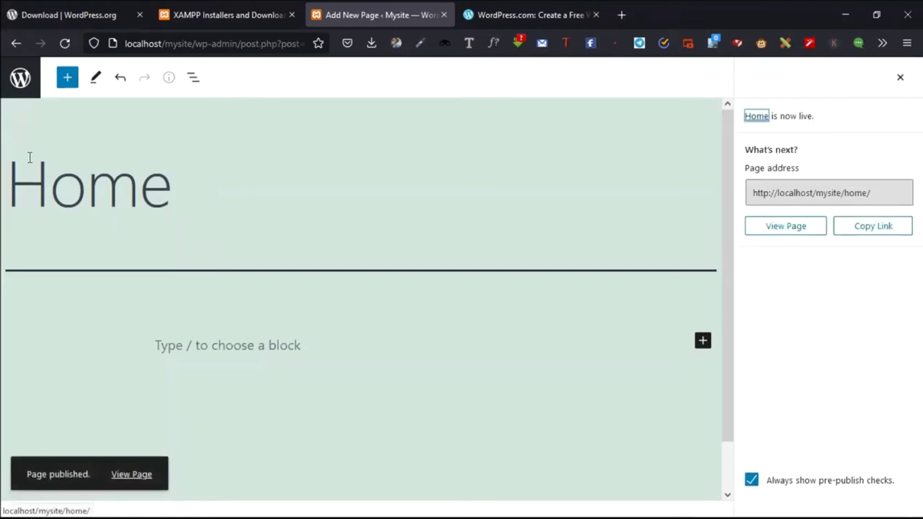
left_click(20, 78)
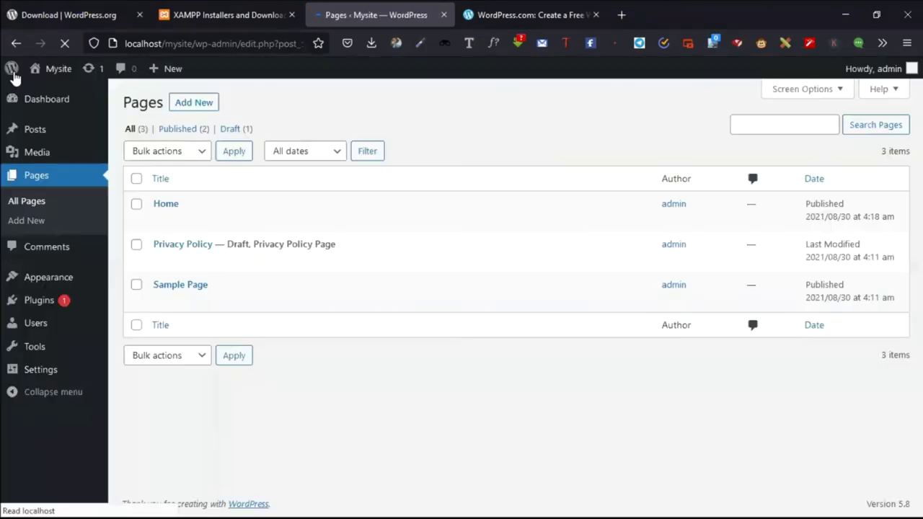
- Create and publish an empty page titled About Us
left_click(29, 182)
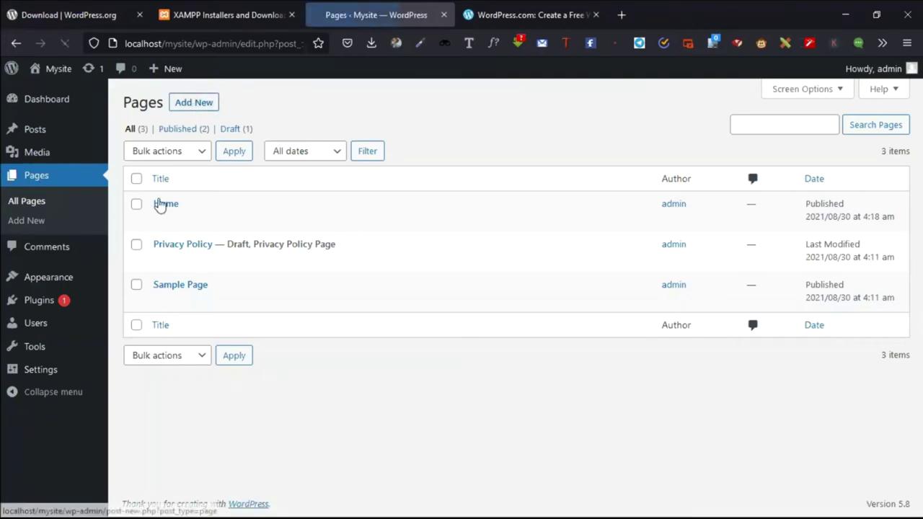
left_click(194, 105)
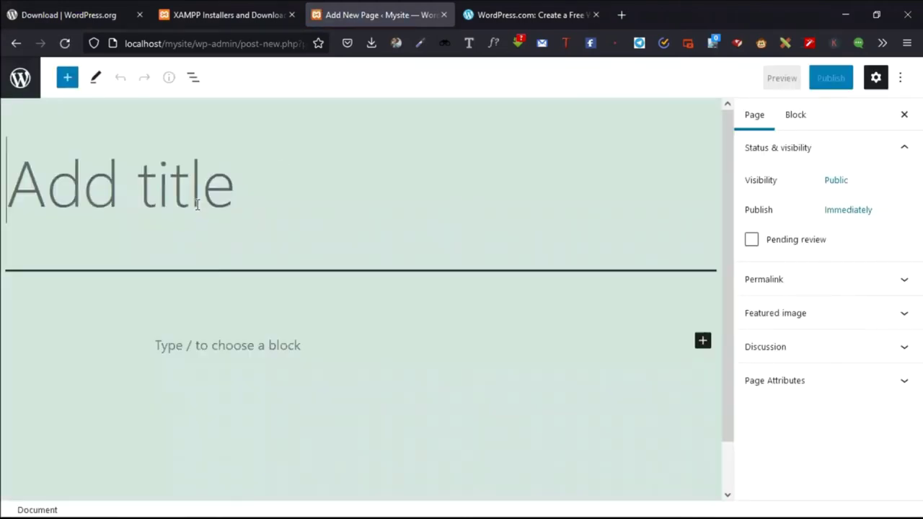
type("About")
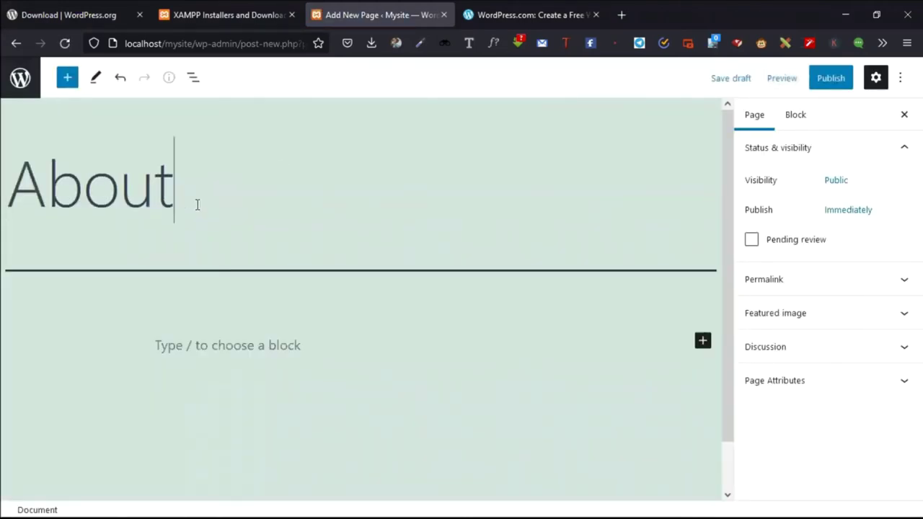
type(" Us")
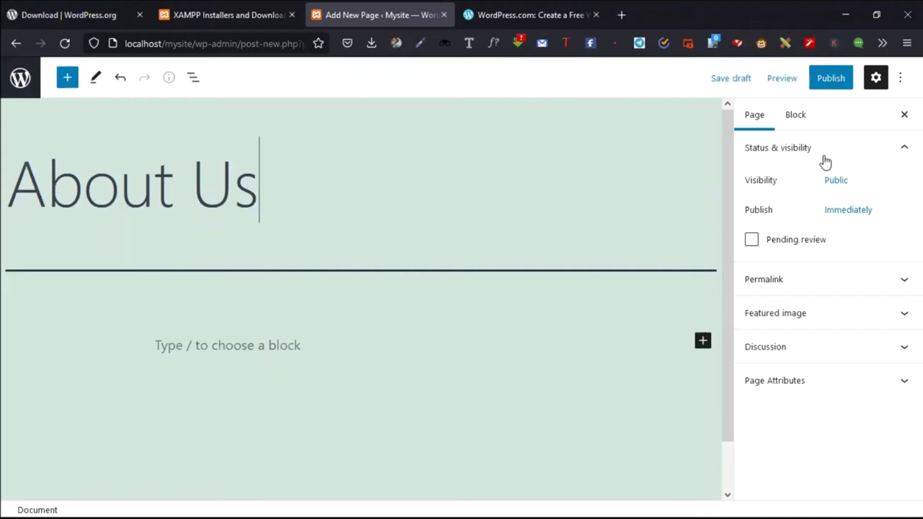
left_click(835, 83)
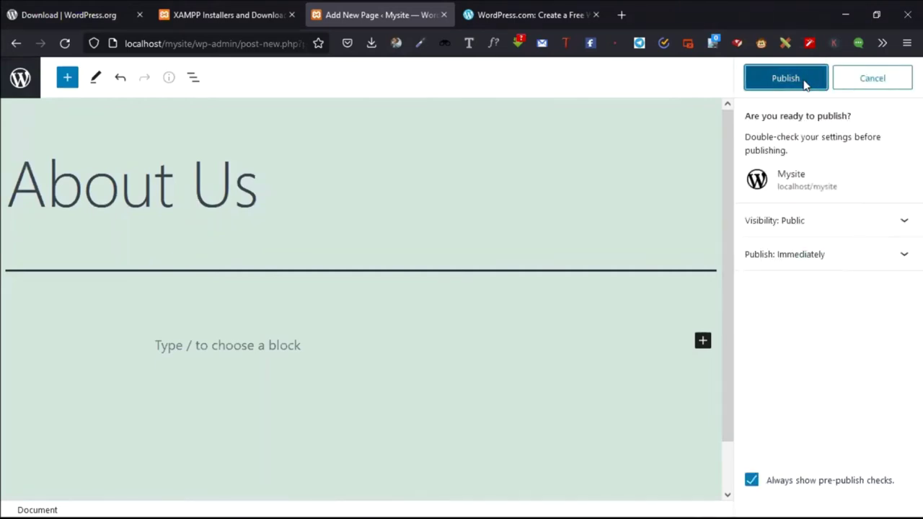
left_click(805, 83)
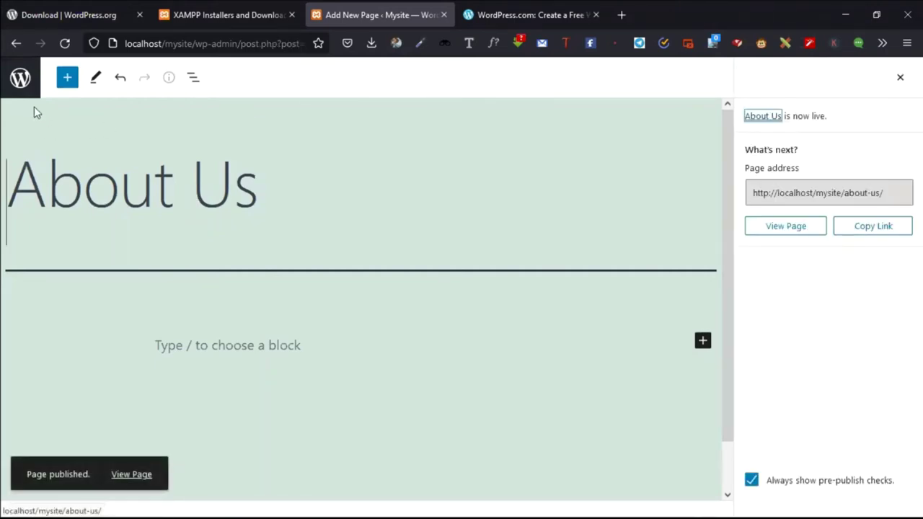
left_click(20, 78)
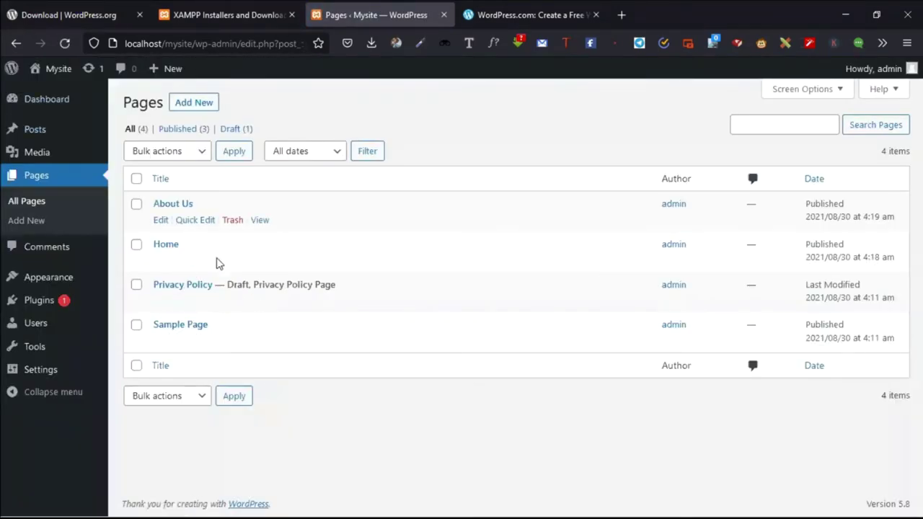
- Create and publish an empty page titled Services
left_click(197, 105)
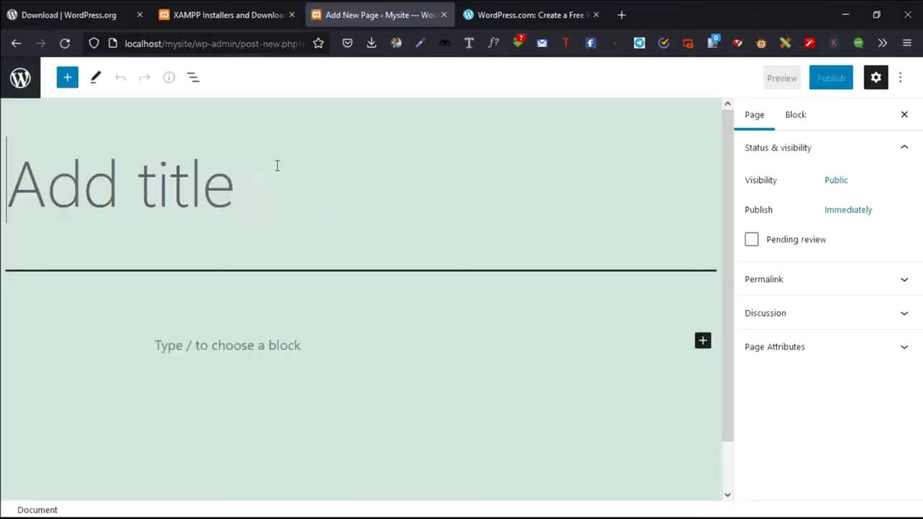
type("Servicews")
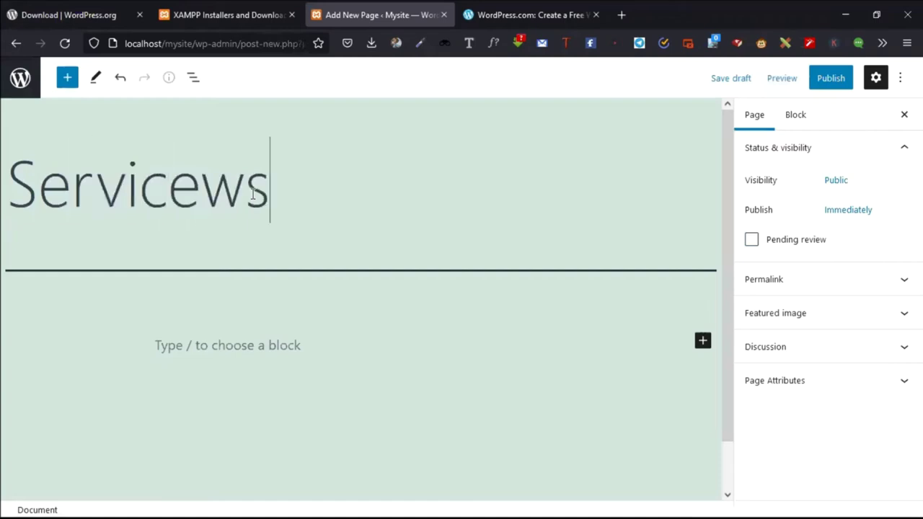
key("BackSpace")
key("BackSpace")
type("s")
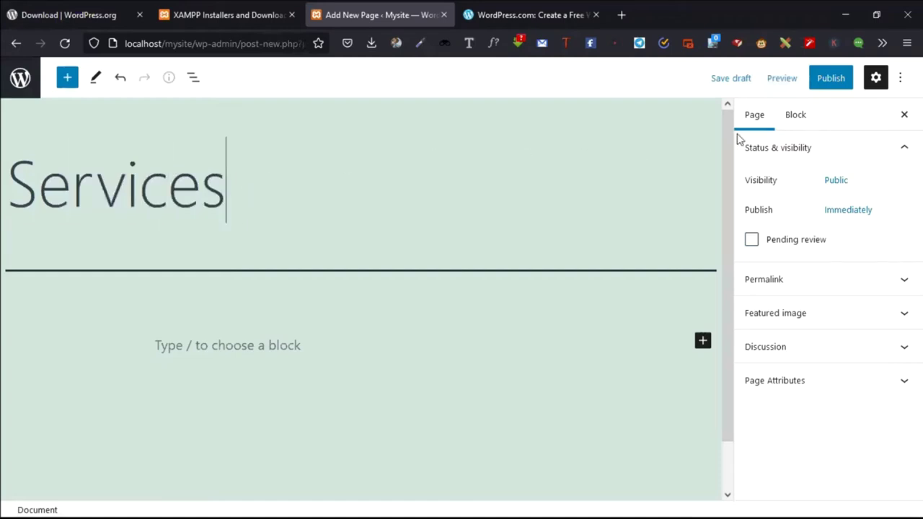
left_click(831, 79)
left_click(793, 78)
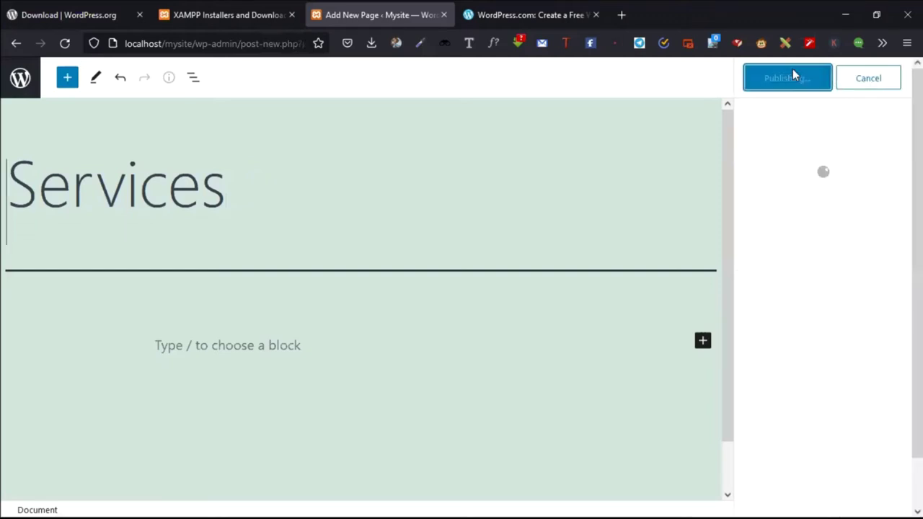
left_click(13, 76)
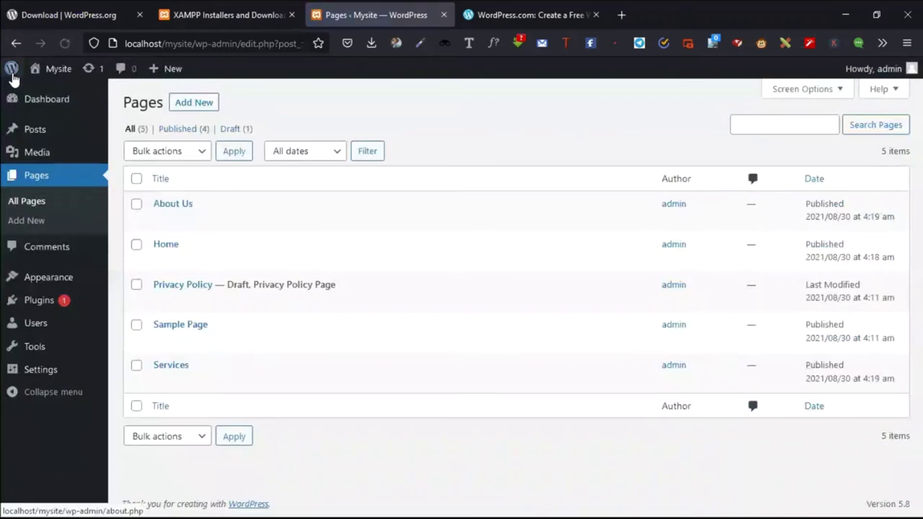
- Create and publish an empty page titled Blog
left_click(201, 104)
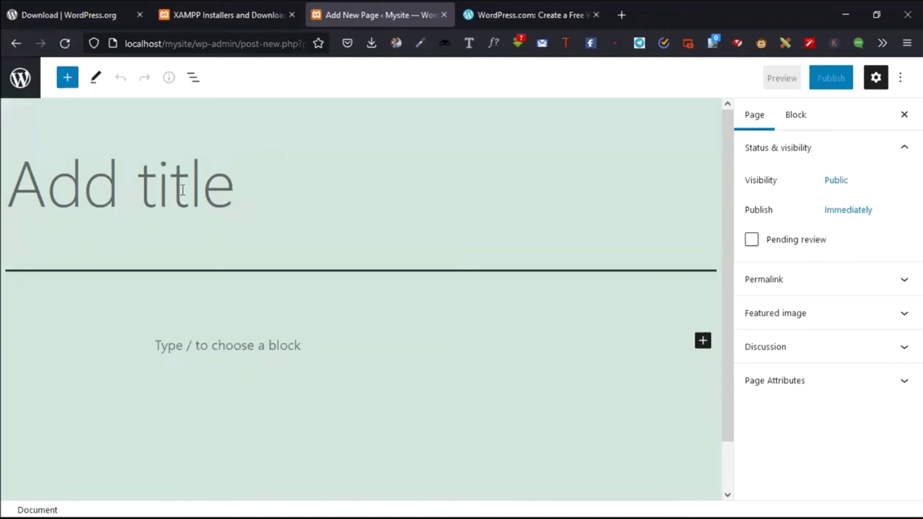
type("Blog")
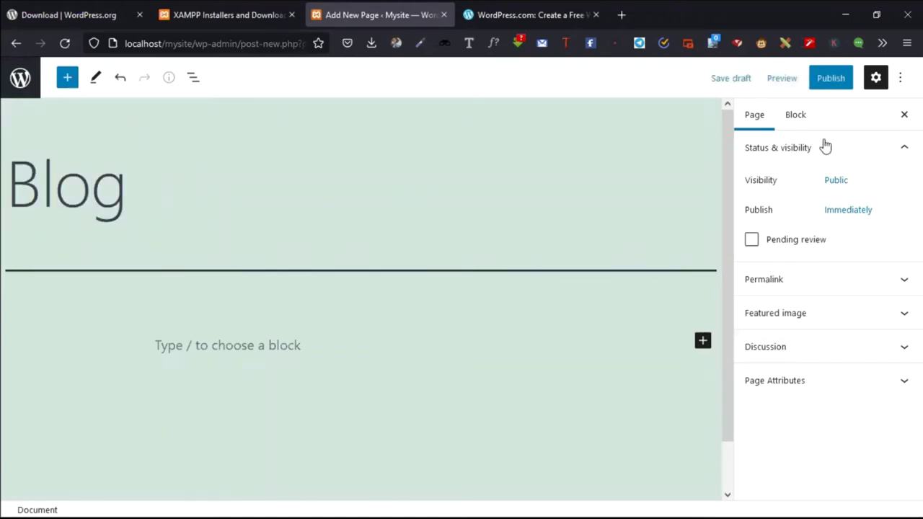
left_click(827, 80)
left_click(824, 82)
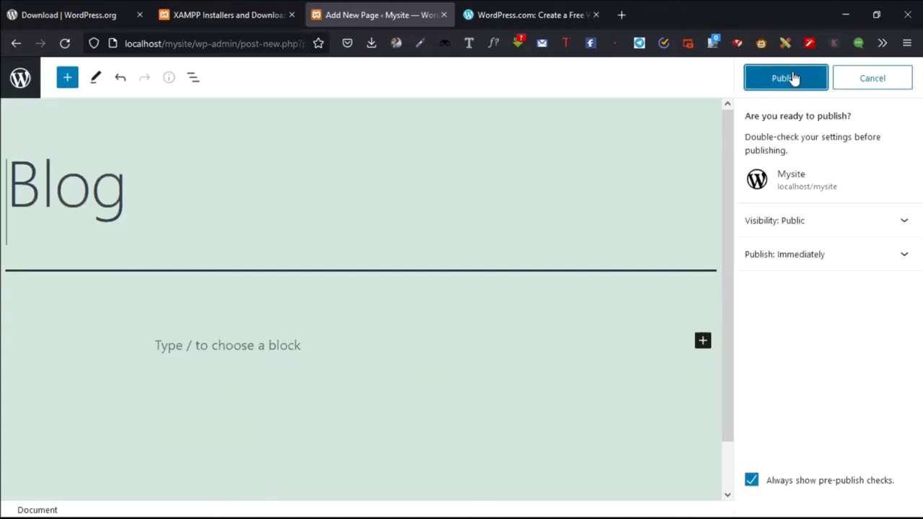
left_click(20, 77)
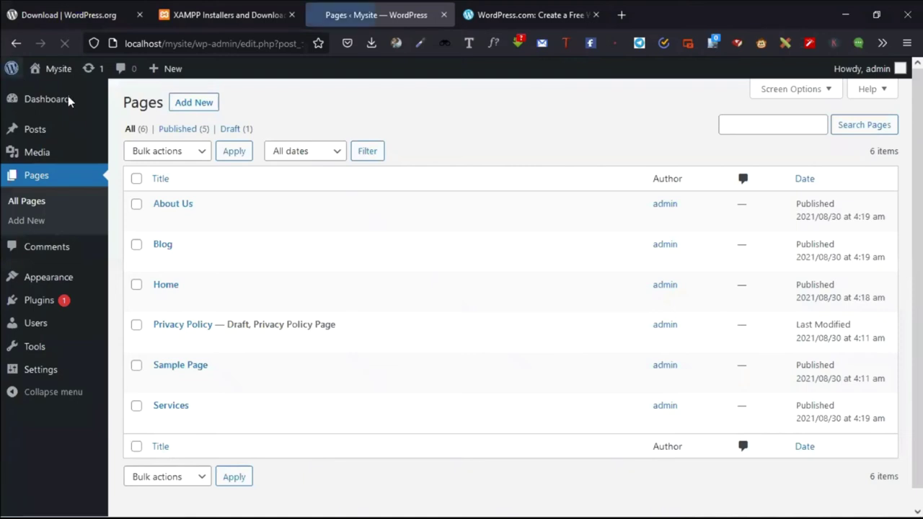
- Create and publish an empty page titled Contact Us
left_click(203, 106)
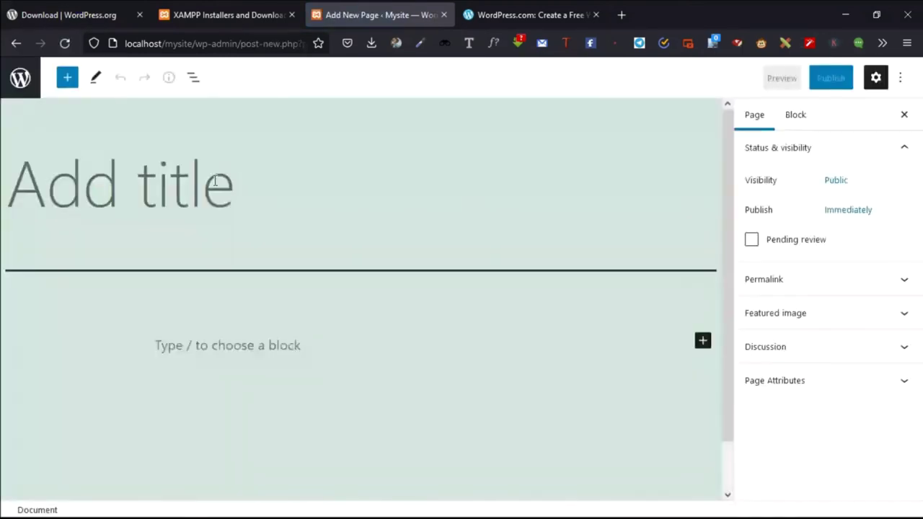
type("Contact")
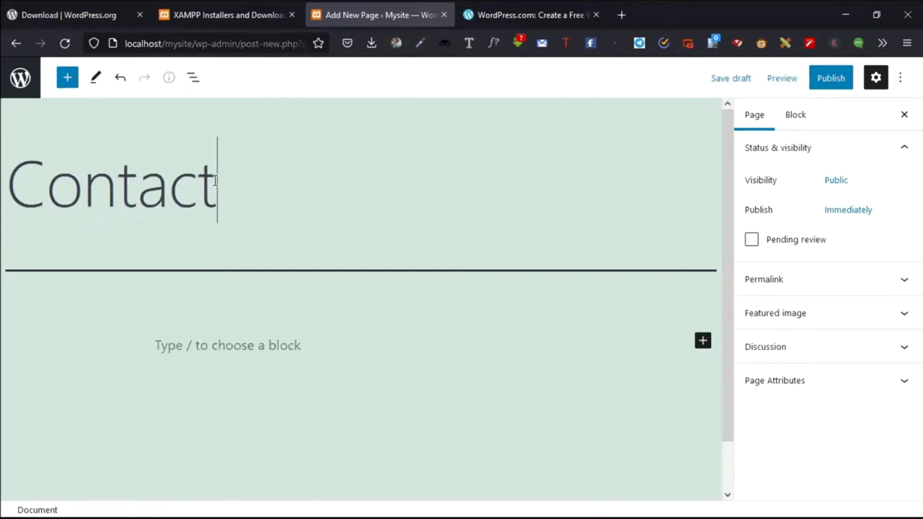
type(" Us")
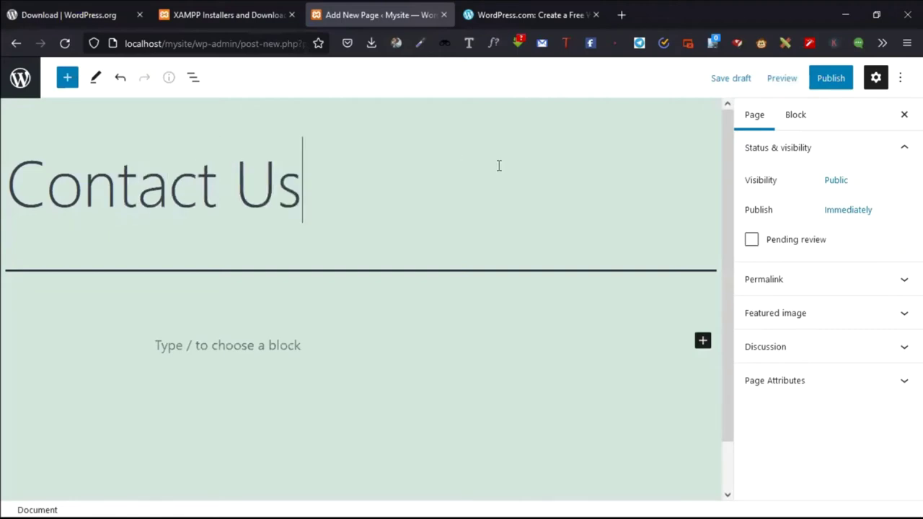
left_click(832, 84)
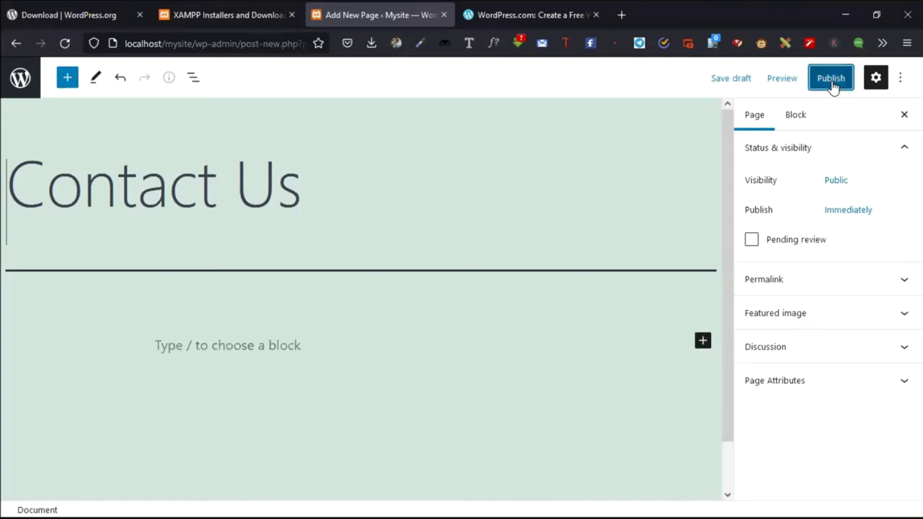
left_click(796, 91)
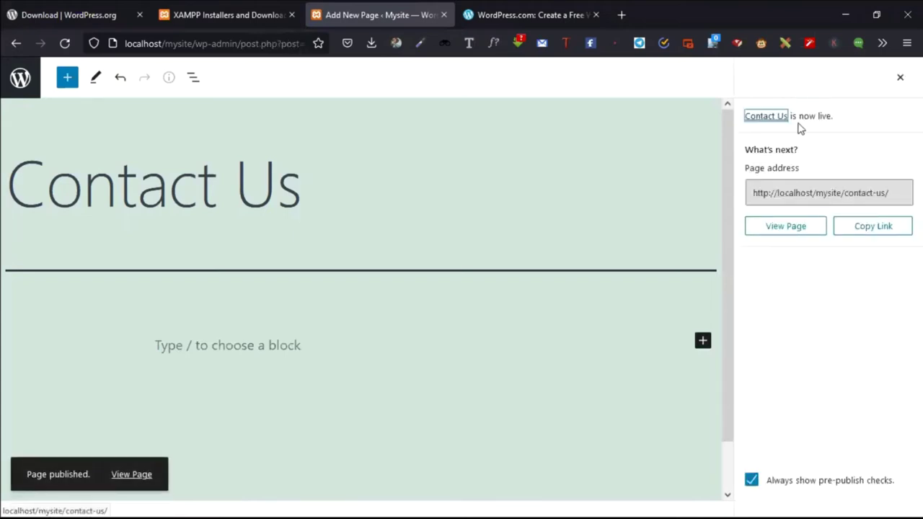
- Move Sample Page to Trash, restore it from Trash (1), and return to Pages
left_click(20, 77)
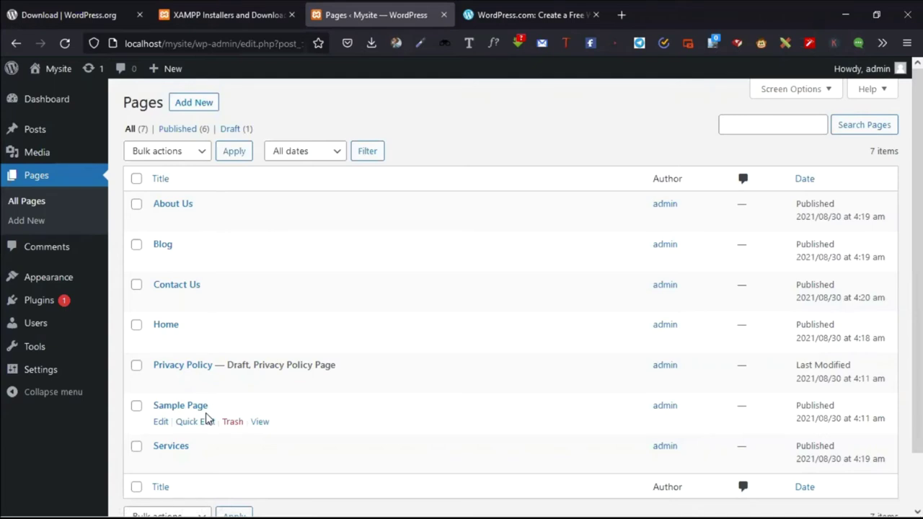
left_click(232, 422)
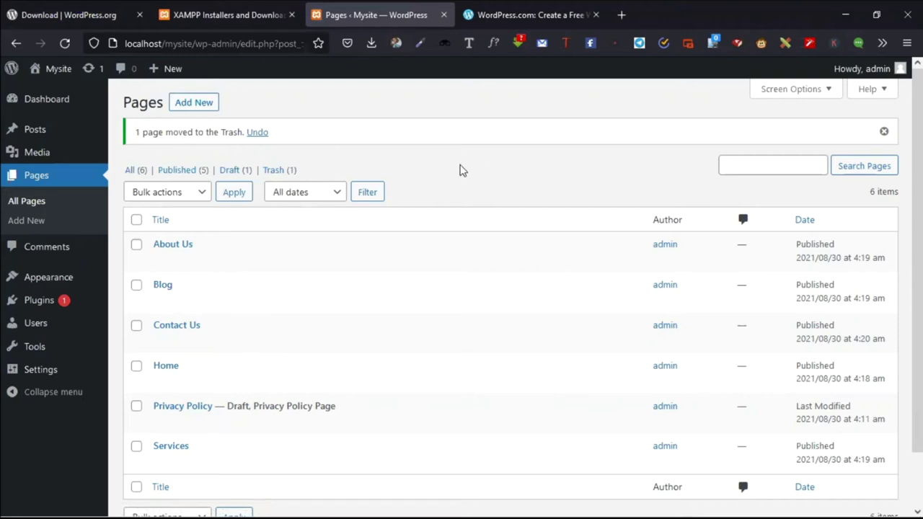
left_click(279, 174)
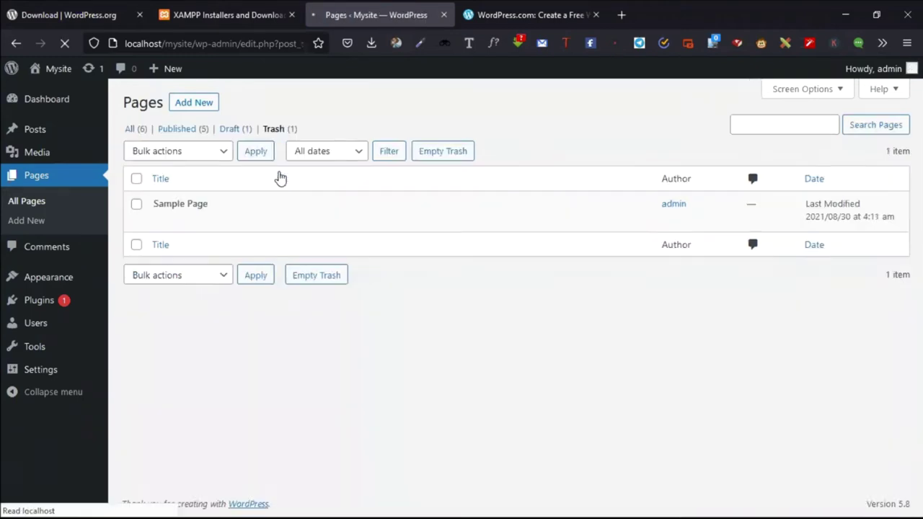
mouse_move(221, 210)
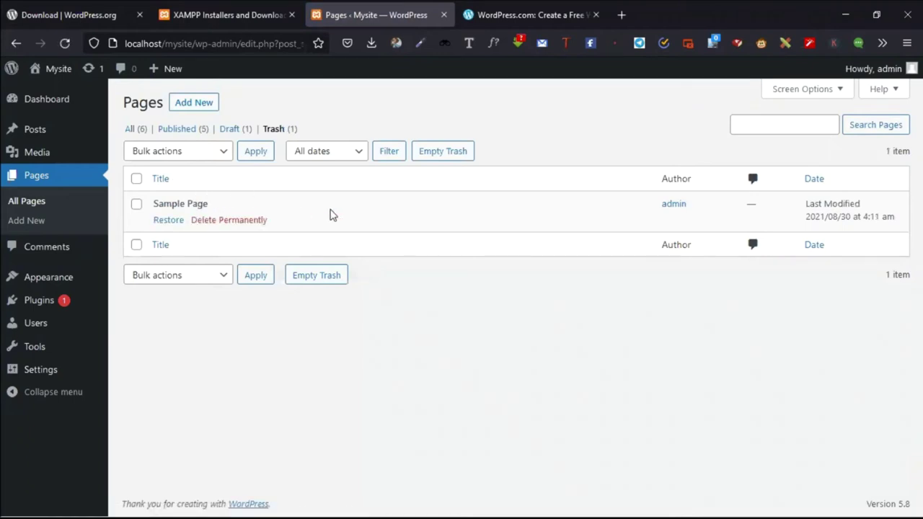
left_click(168, 224)
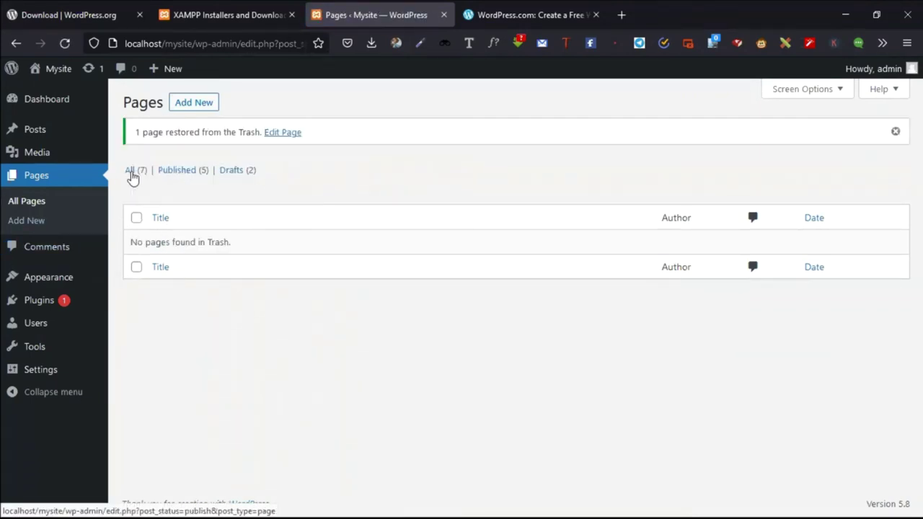
left_click(32, 174)
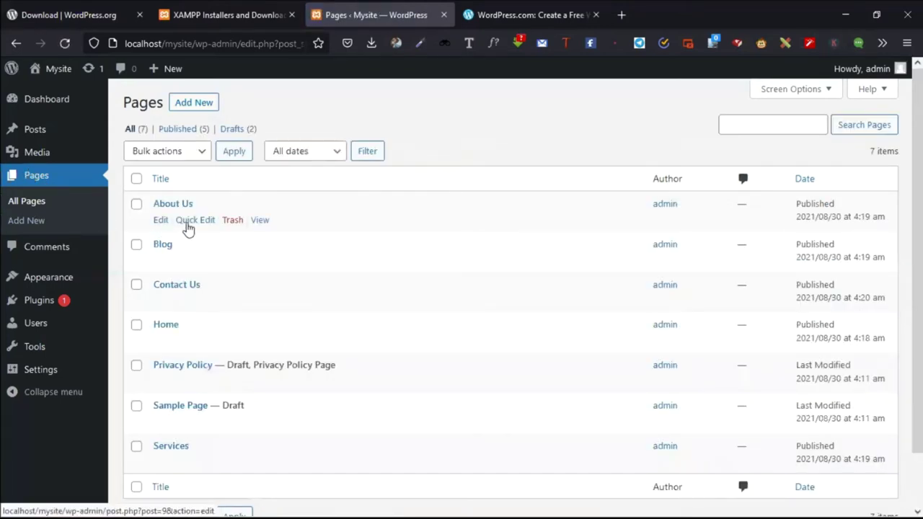
mouse_move(213, 270)
scroll(213, 273, "down", 2)
mouse_move(181, 360)
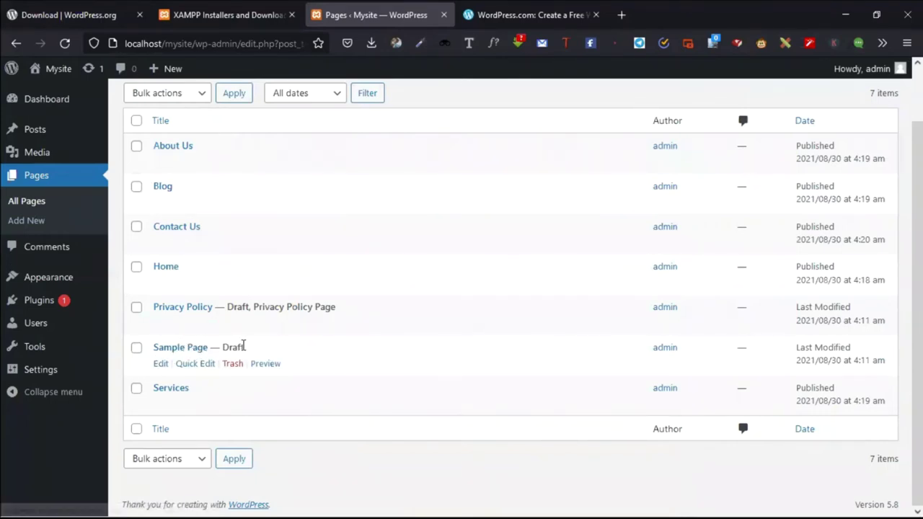
- Retitle the Sample Page 'Shop', publish it, and go back to the Pages list
left_click(161, 364)
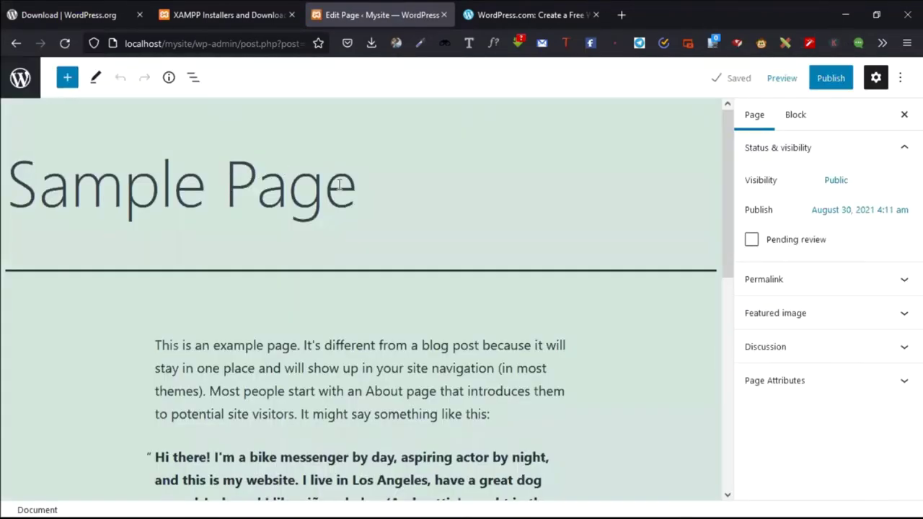
left_click_drag(339, 185, 5, 132)
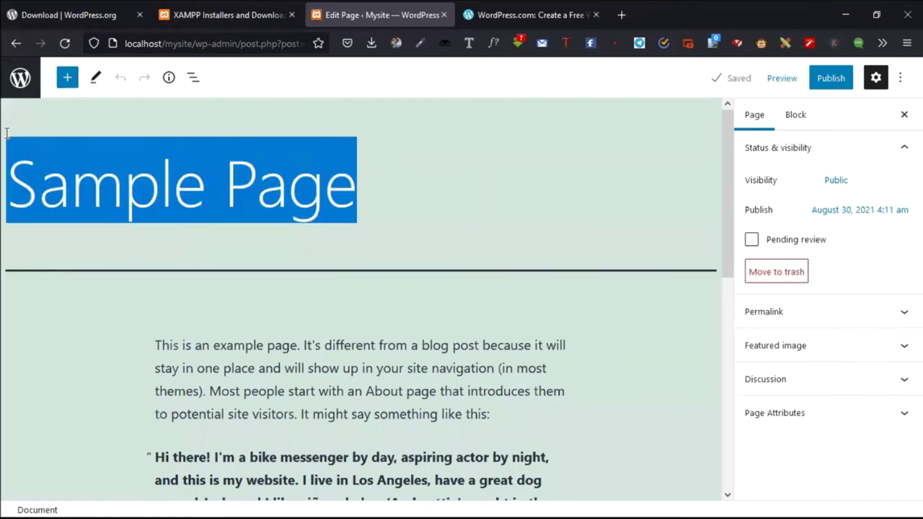
type("Shop")
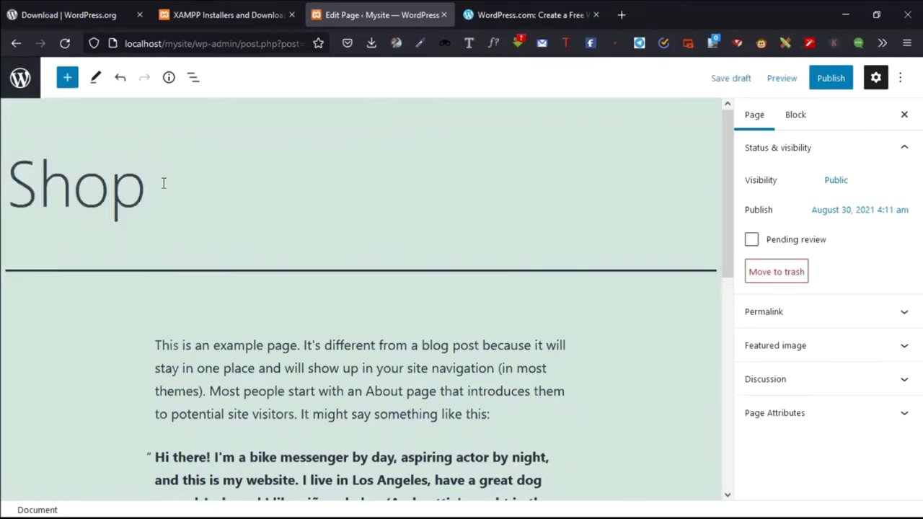
left_click(829, 79)
left_click(786, 78)
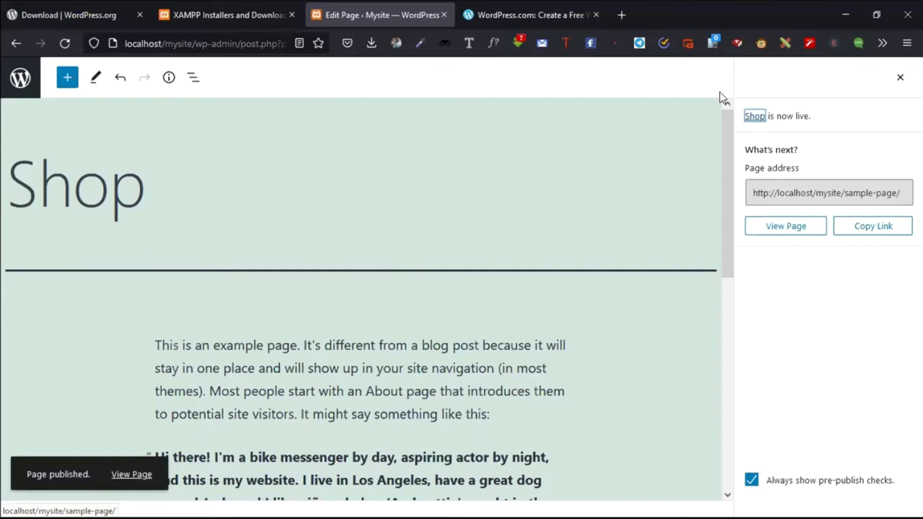
left_click(19, 79)
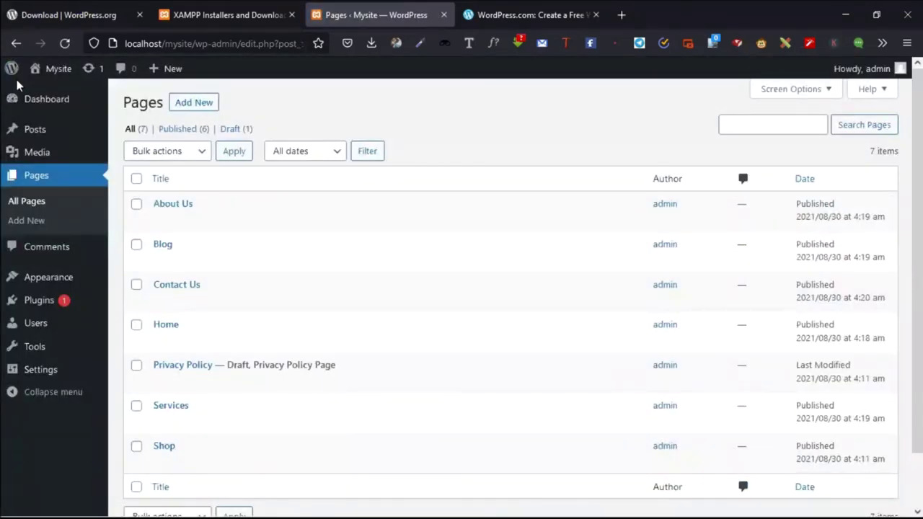
- Quick-edit the Privacy Policy page and clear its privacy-policy slug
scroll(309, 197, "down", 2)
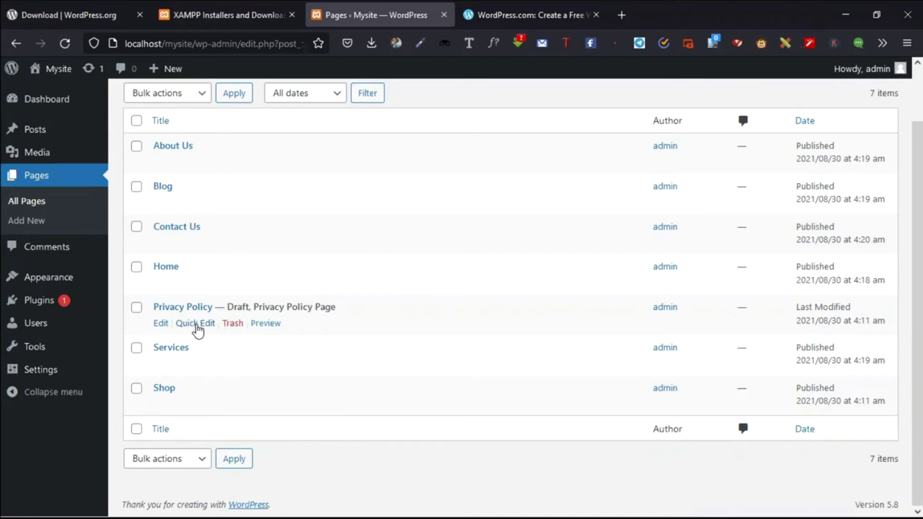
left_click(196, 323)
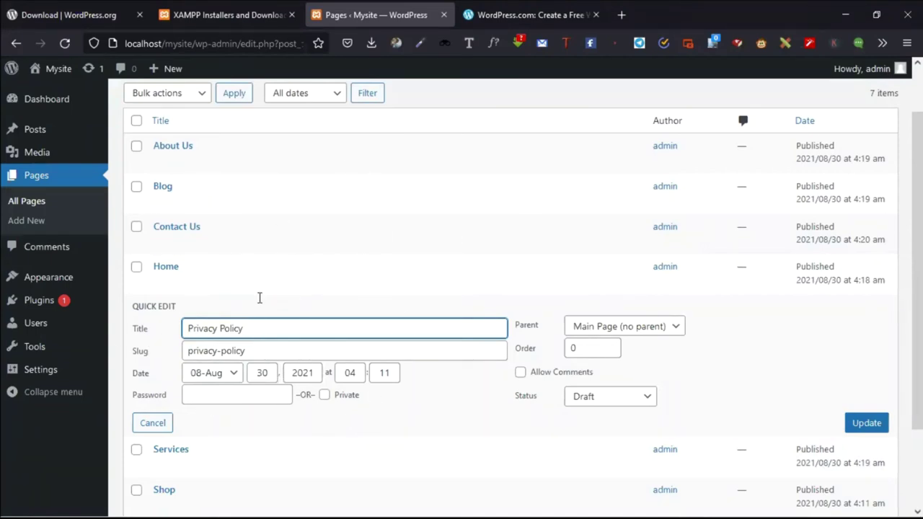
triple_click(277, 351)
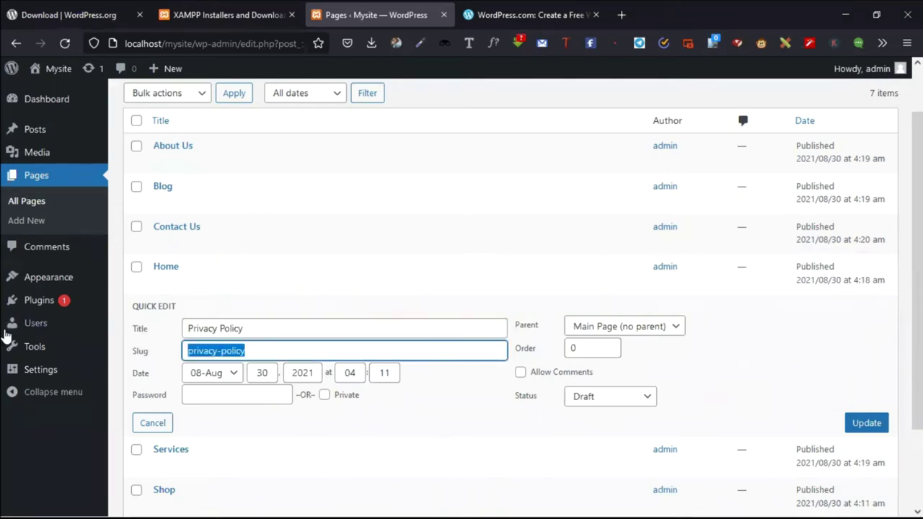
key("BackSpace")
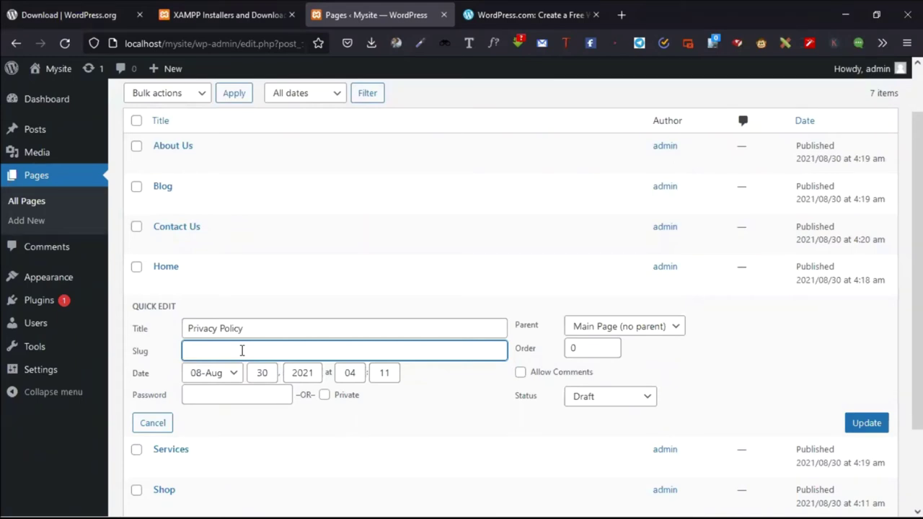
left_click(237, 144)
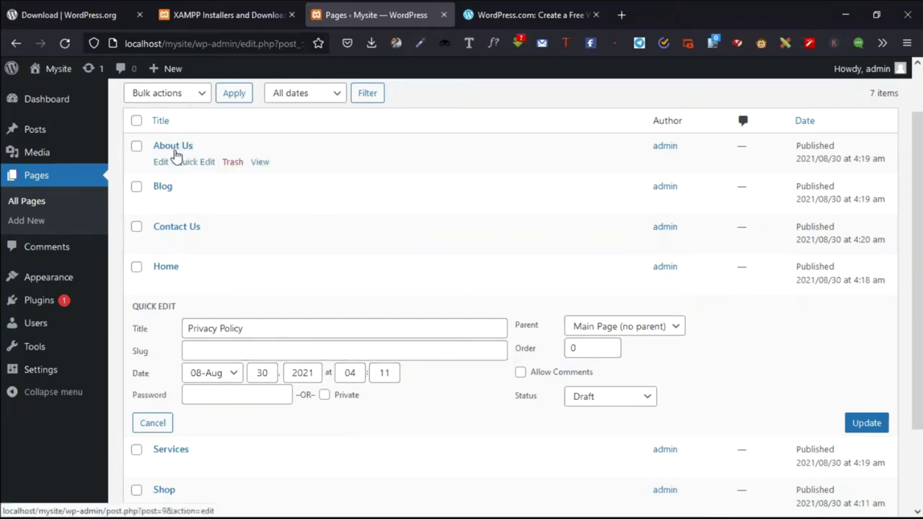
- Change the Privacy Policy title to 'Team', set status to Published, and save
triple_click(265, 328)
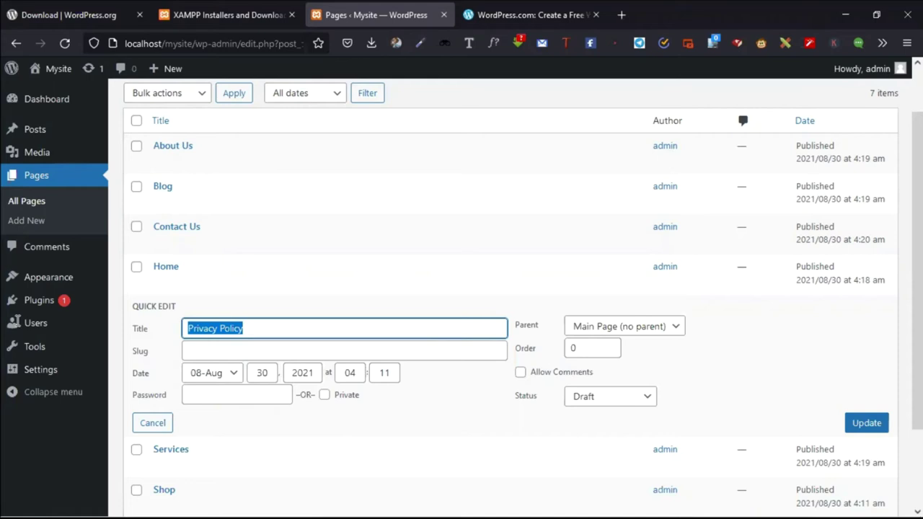
mouse_move(15, 327)
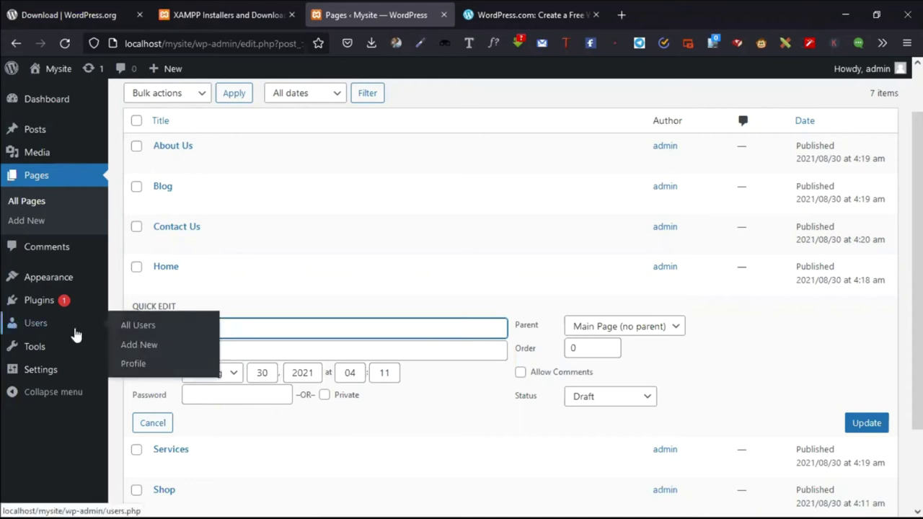
type("Team")
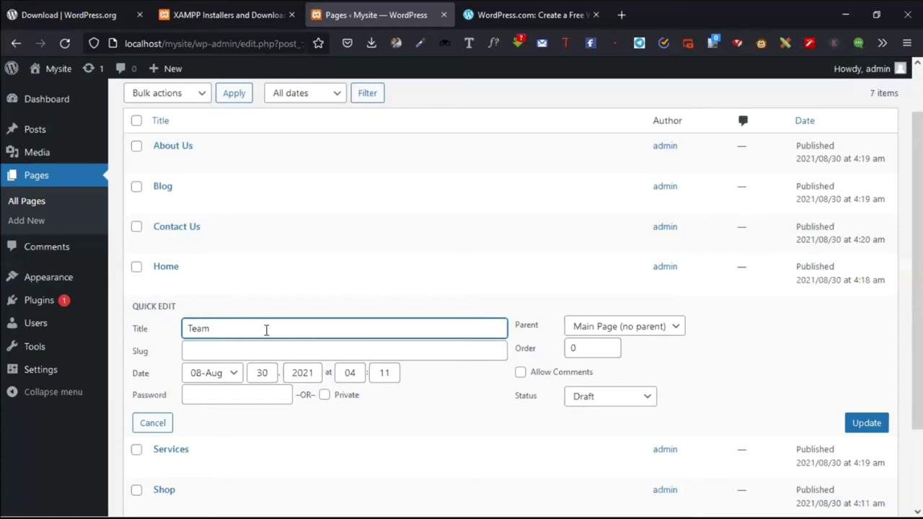
left_click(587, 397)
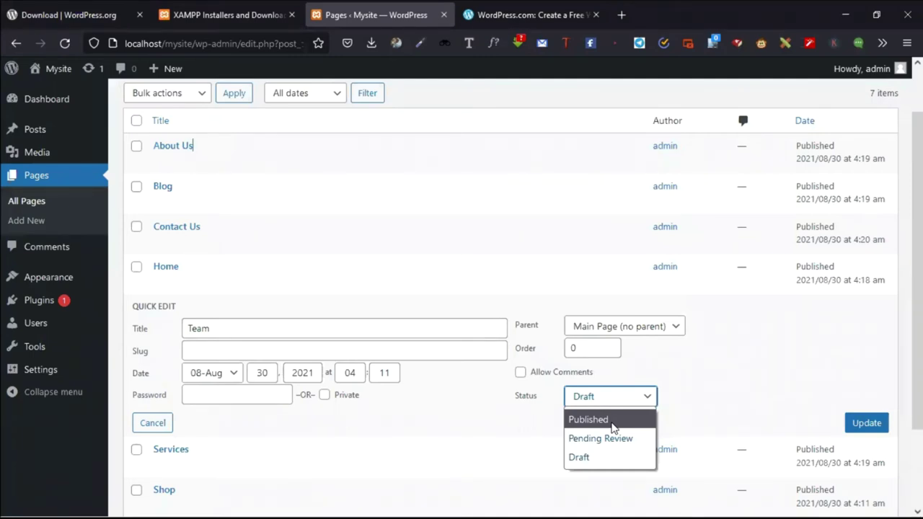
mouse_move(3, 498)
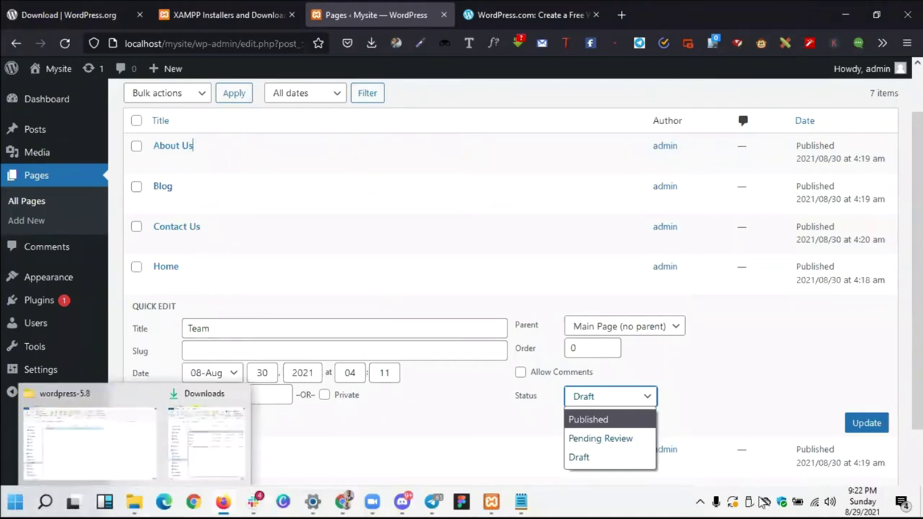
left_click(609, 439)
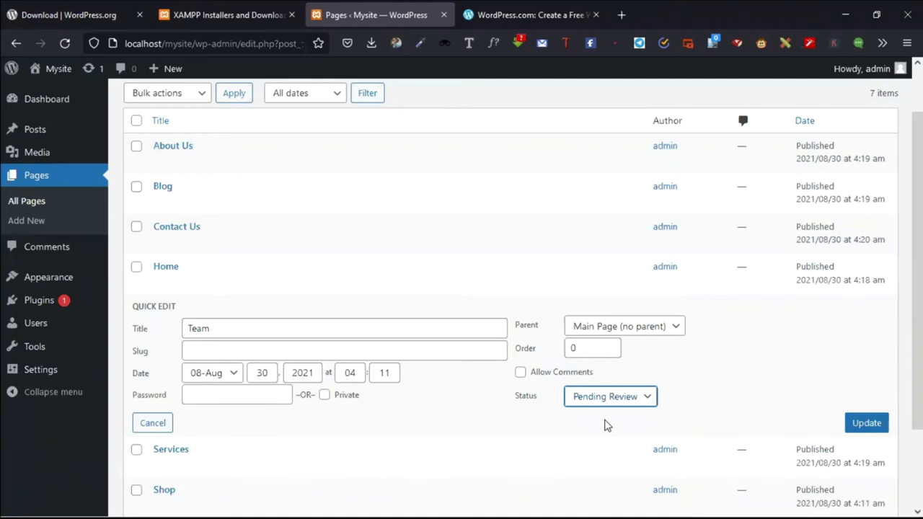
left_click(603, 404)
left_click(585, 418)
left_click(866, 426)
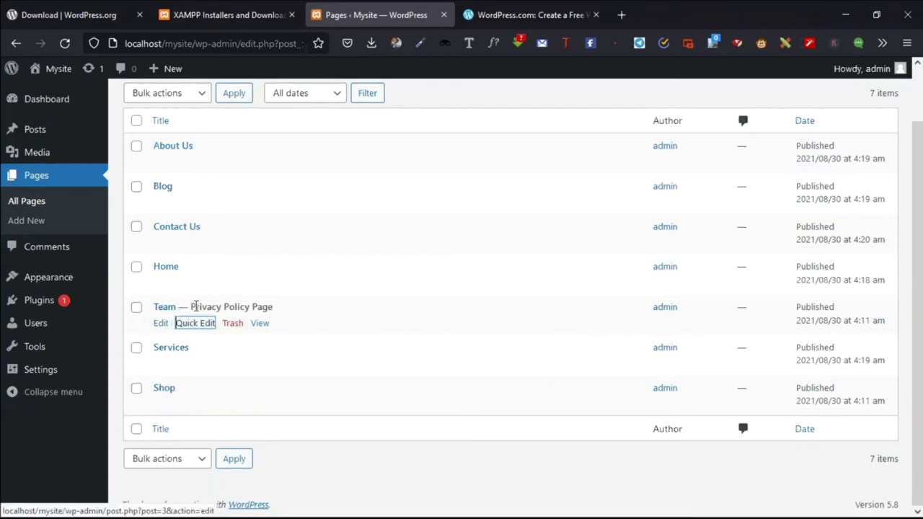
- Select the 'Privacy Policy Page' label text in the Team row
left_click_drag(190, 306, 283, 308)
left_click(284, 309)
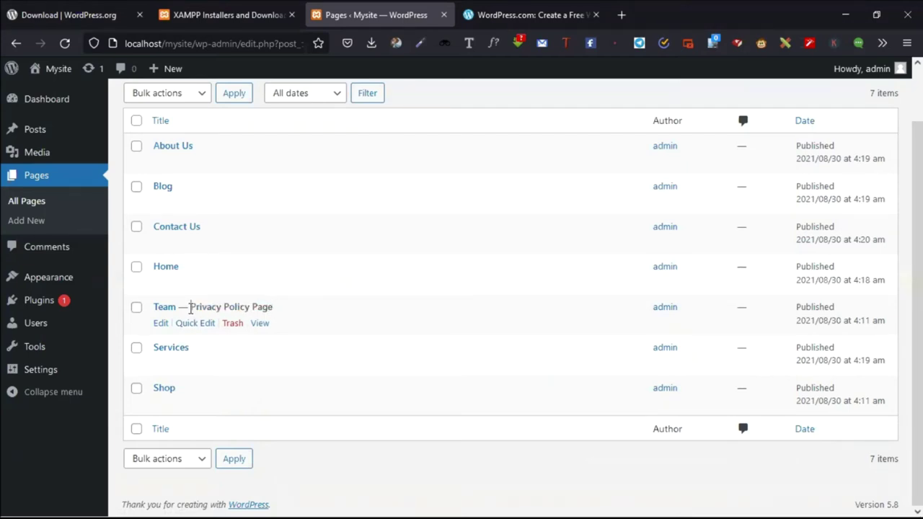
left_click_drag(190, 307, 310, 314)
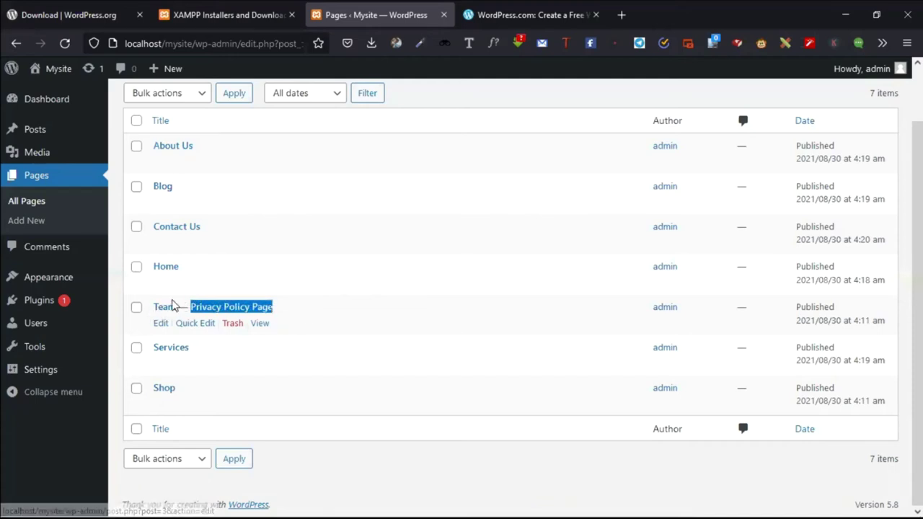
left_click(285, 307)
left_click_drag(283, 307, 190, 309)
double_click(191, 308)
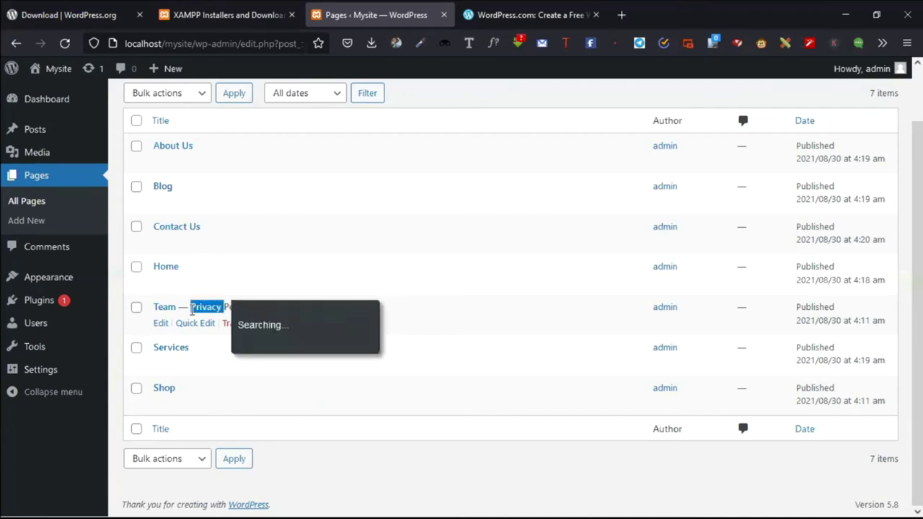
left_click(191, 308)
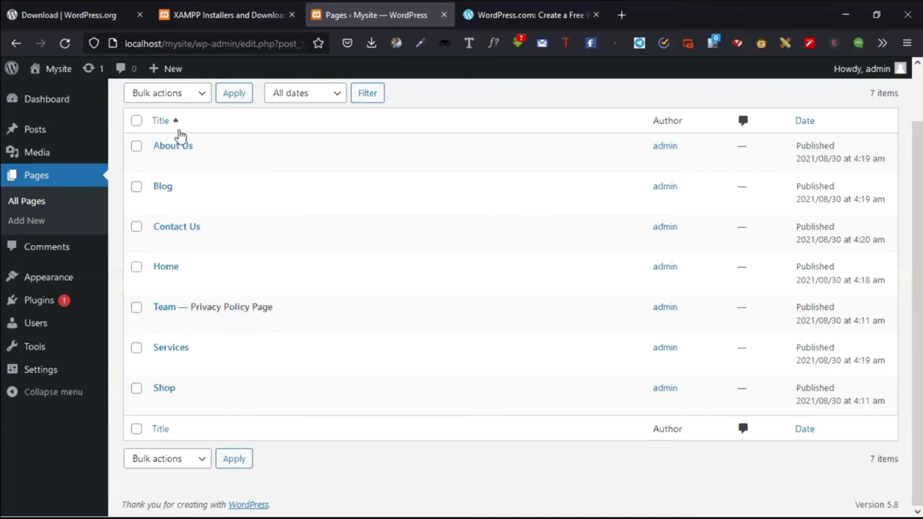
- Reload Pages > All Pages to show all seven pages
left_click(20, 209)
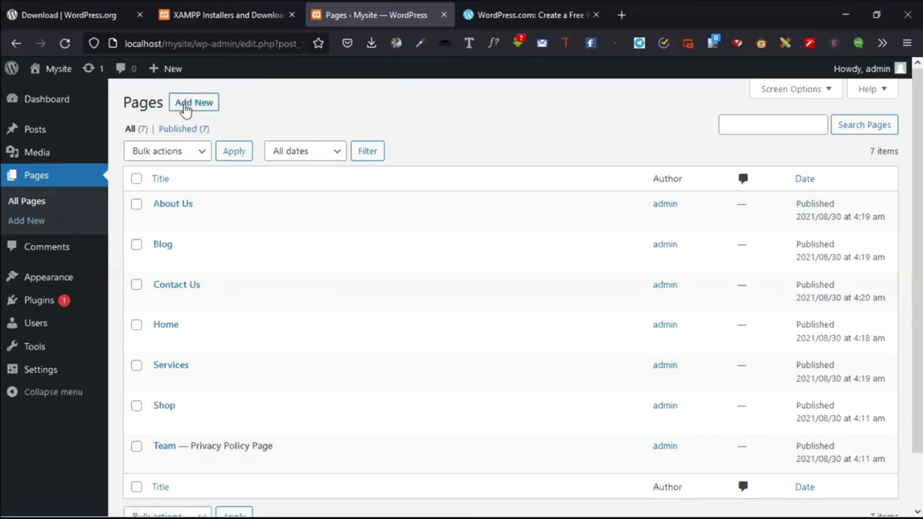
mouse_move(158, 69)
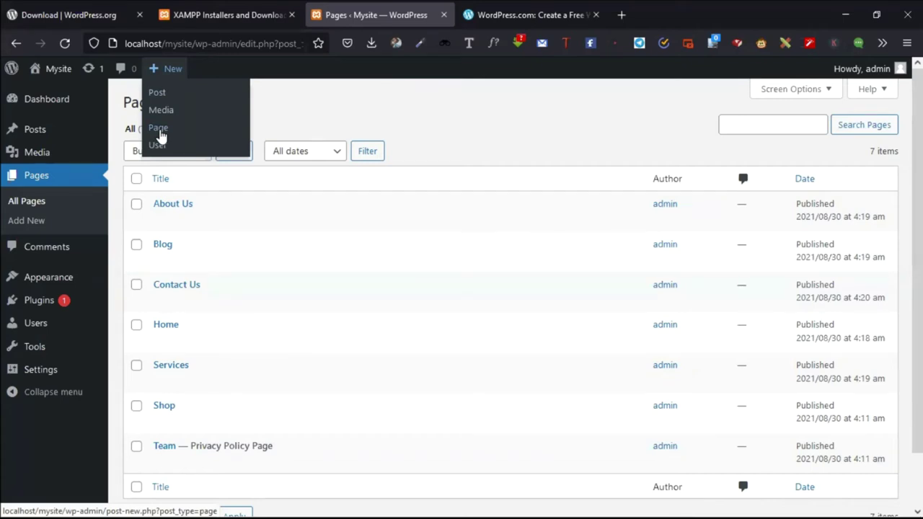
mouse_move(56, 163)
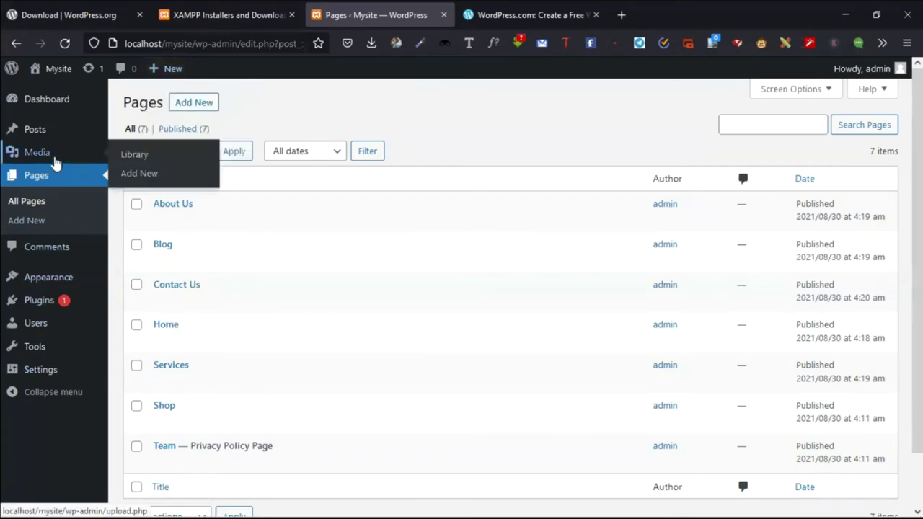
- Open Comments and select the comment text 'hello this is my blog post'
left_click(33, 249)
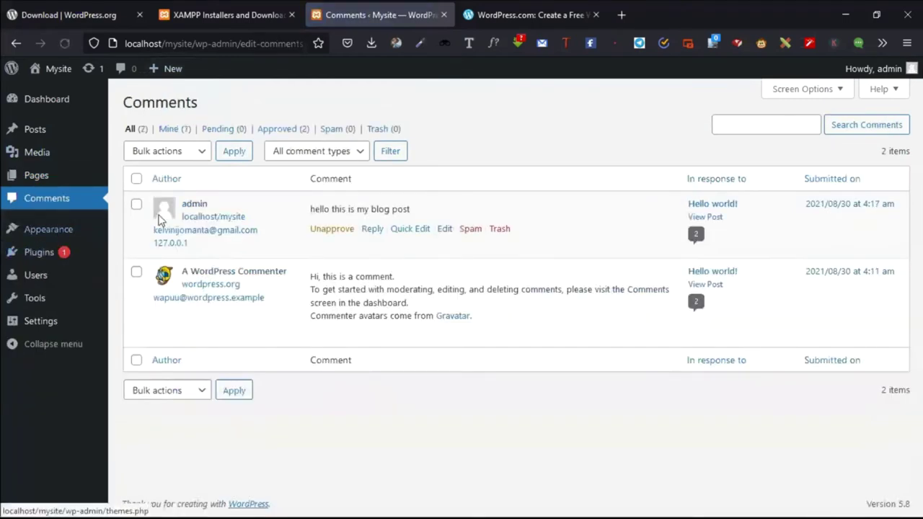
mouse_move(189, 223)
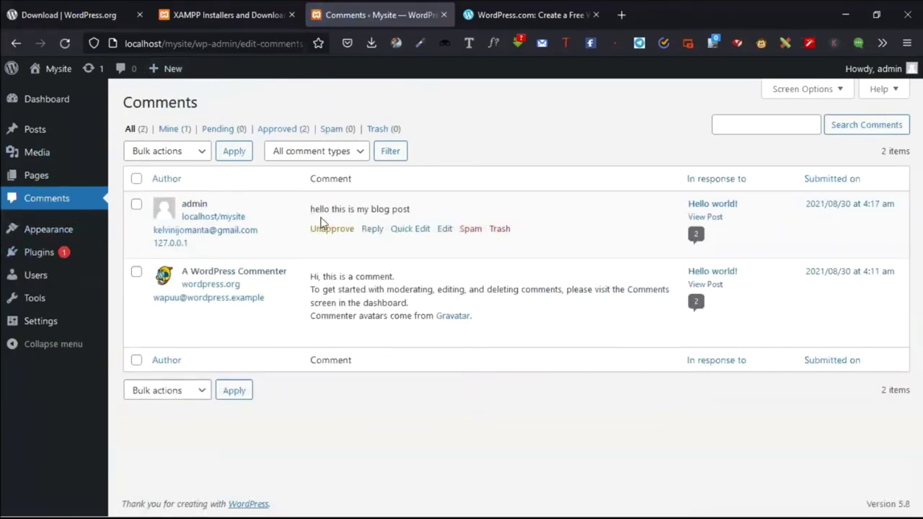
left_click_drag(310, 209, 426, 212)
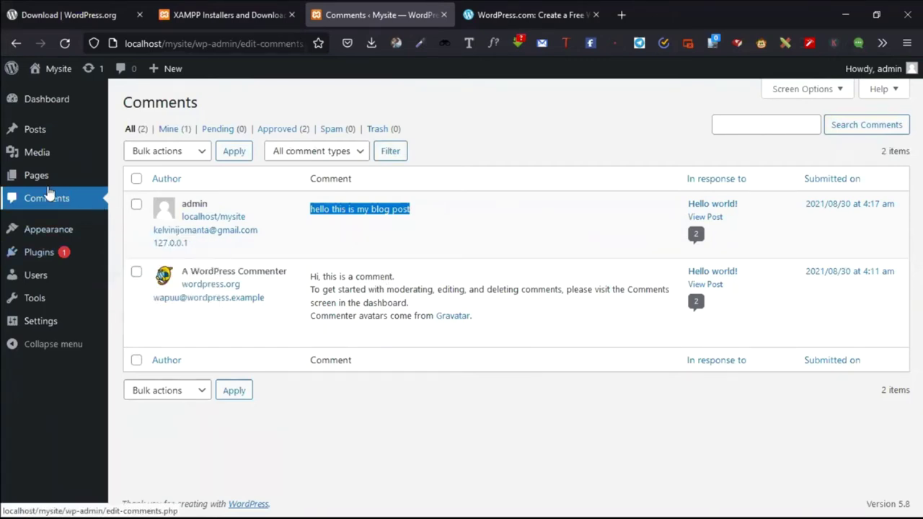
mouse_move(31, 238)
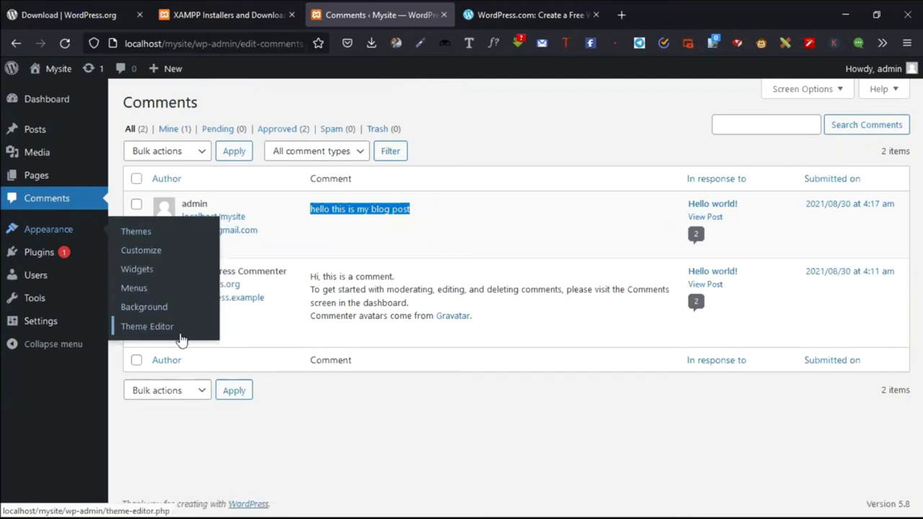
- On Appearance > Themes, delete the Twenty Twenty theme
left_click(134, 232)
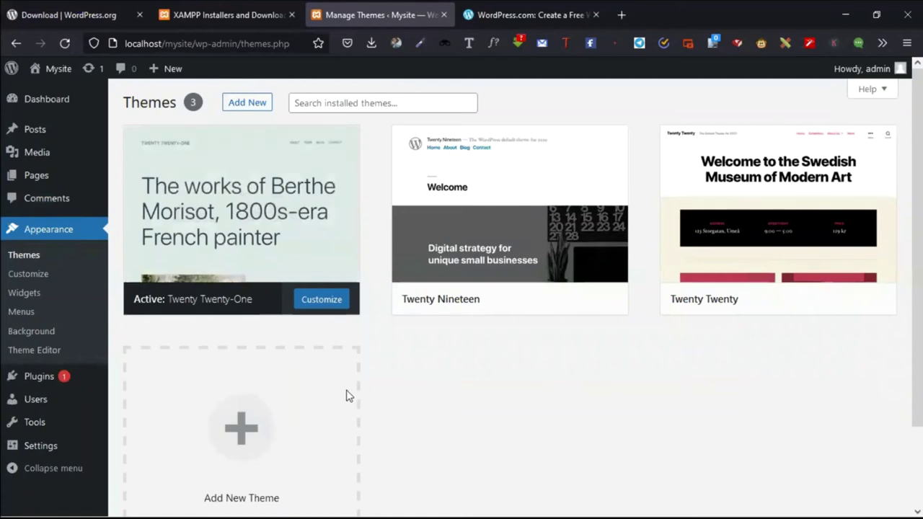
mouse_move(181, 313)
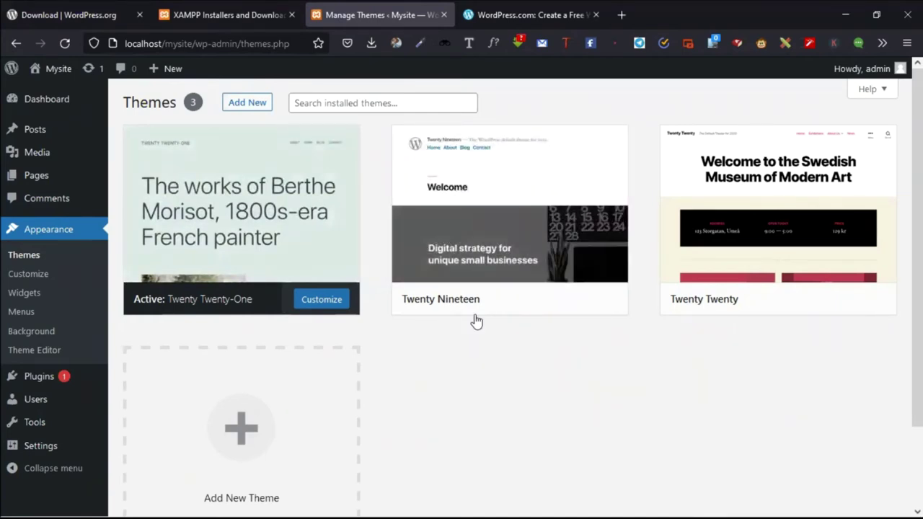
mouse_move(719, 314)
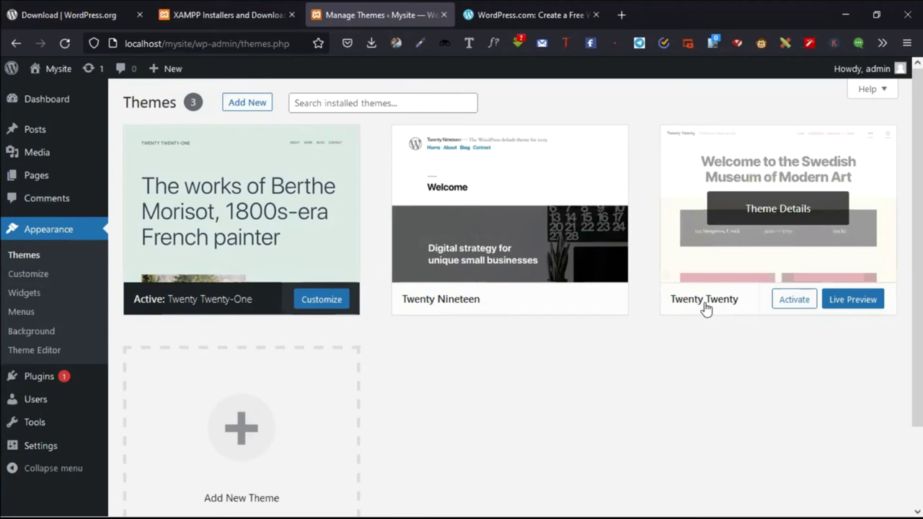
left_click(694, 242)
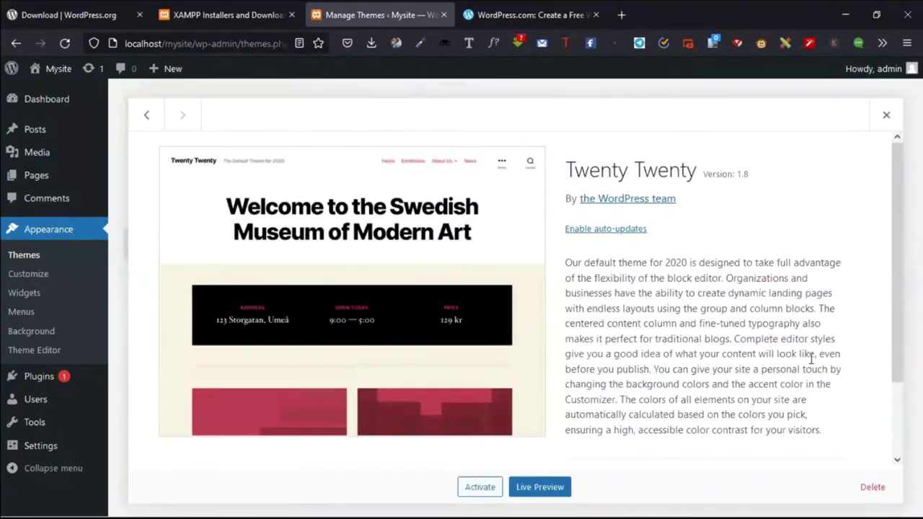
left_click(872, 488)
left_click(521, 319)
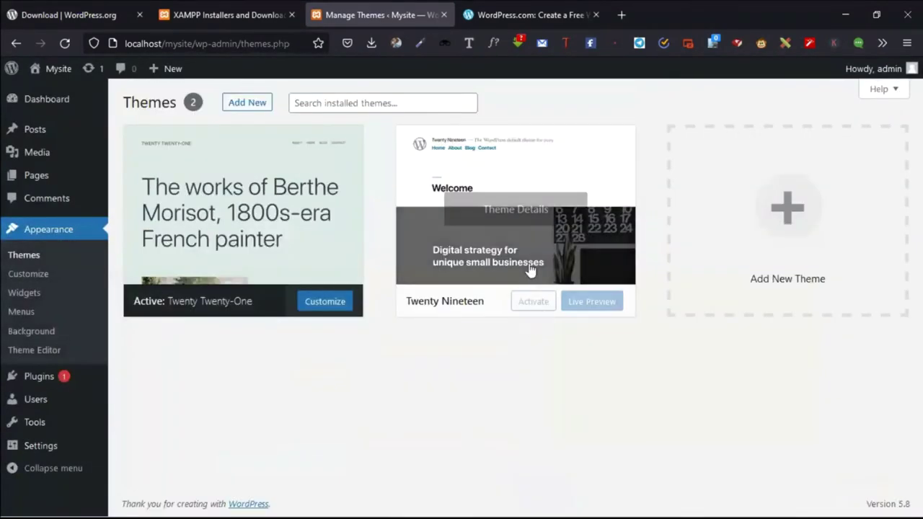
- Delete the Twenty Nineteen theme as well
left_click(531, 270)
left_click(871, 487)
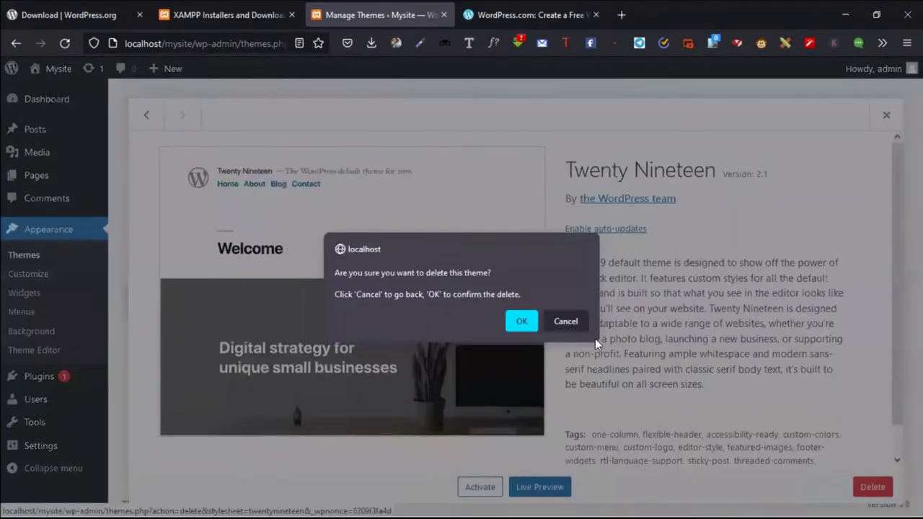
left_click(522, 321)
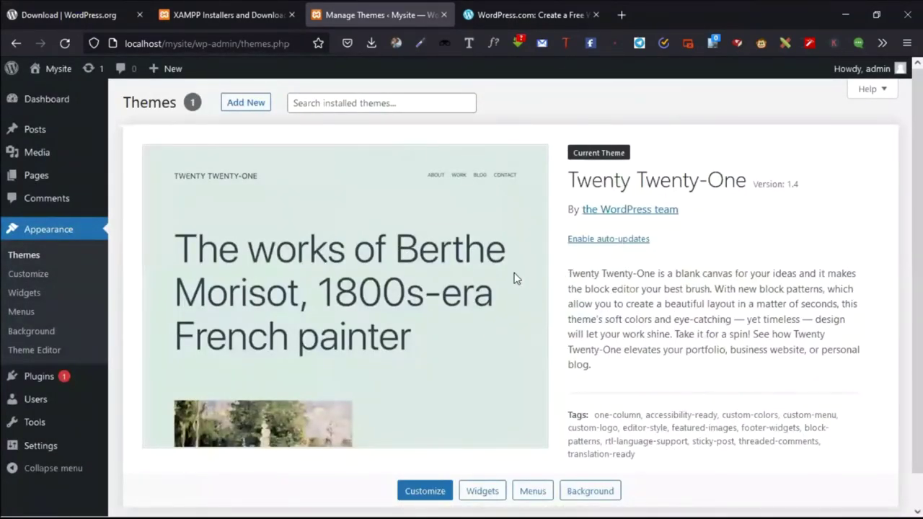
- Open Add New on the Themes page to browse the 4172 available themes
left_click(244, 104)
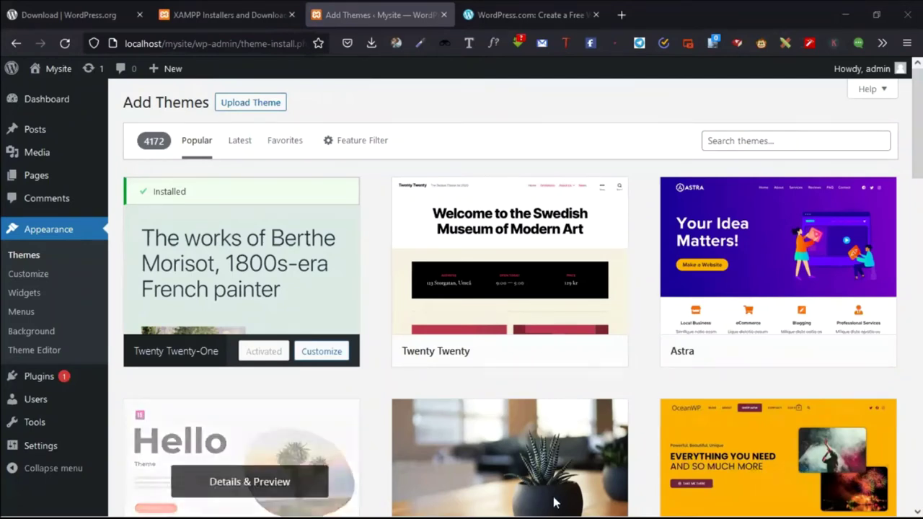
- In Notepad, paste the line '8,714 free themes.' beneath the admin URL
left_click(521, 501)
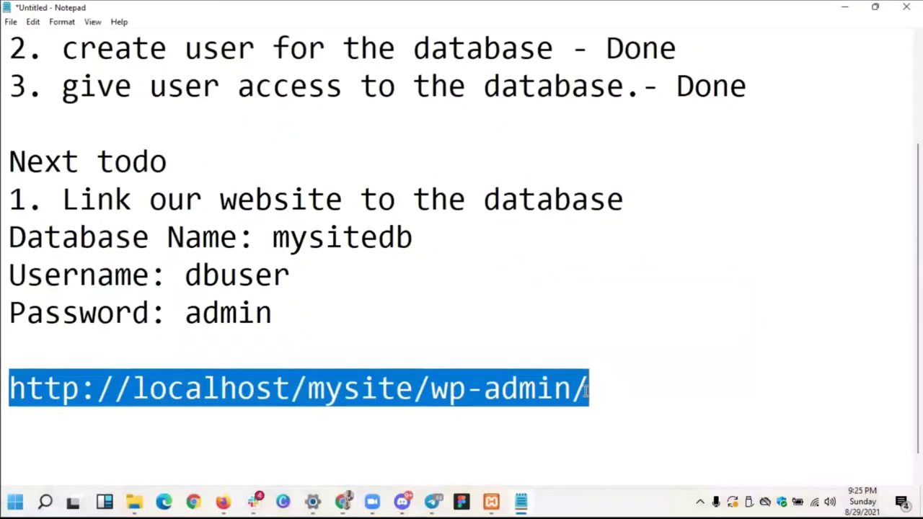
left_click(655, 387)
key("Return")
key("Return")
type("8,714 free themes.")
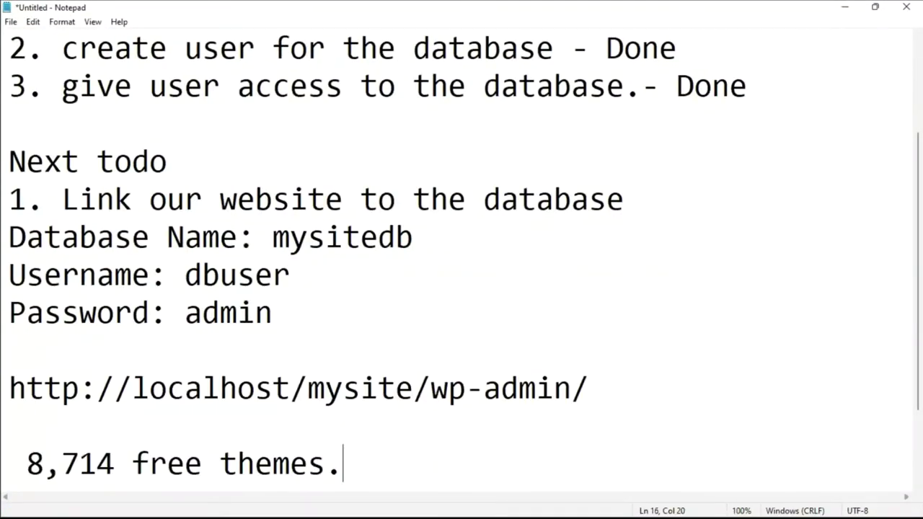
scroll(690, 377, "down", 1)
key("Return")
key("alt+Tab")
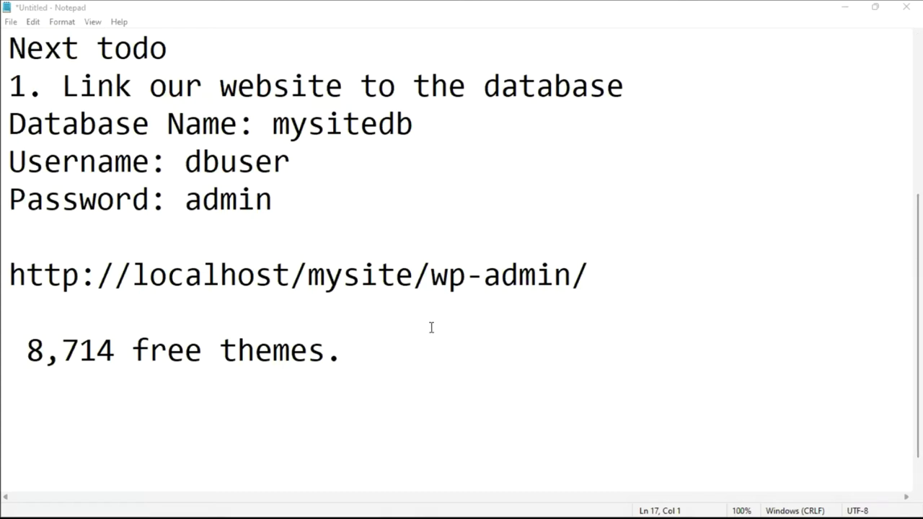
left_click(838, 19)
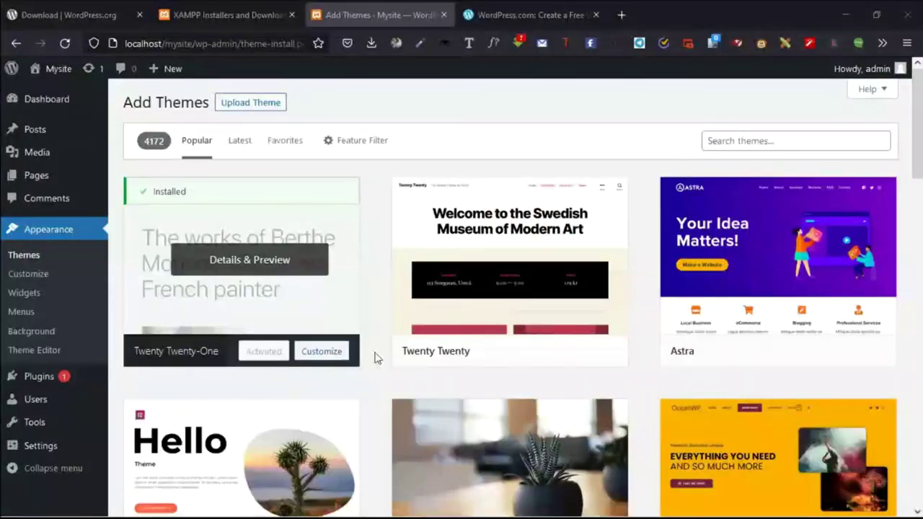
- Scroll the Add Themes grid down until the Blocksy card is visible
scroll(375, 356, "down", 10)
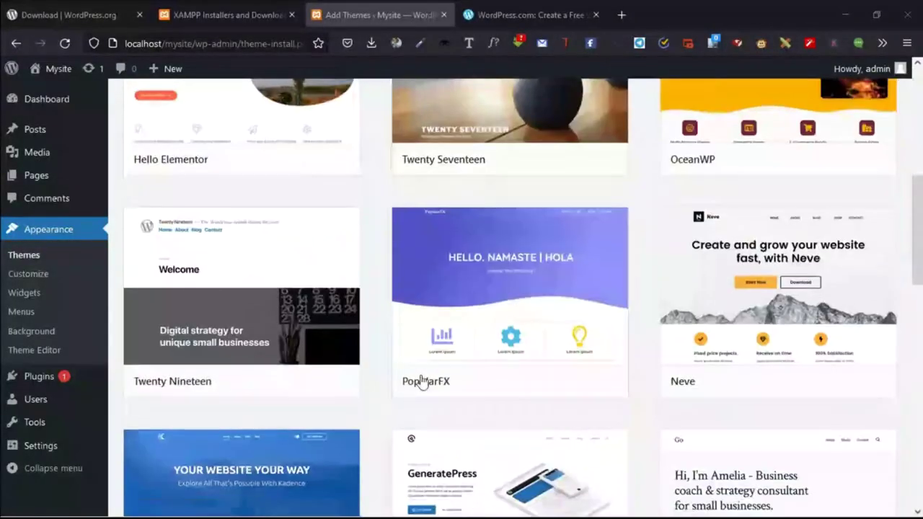
scroll(422, 382, "down", 5)
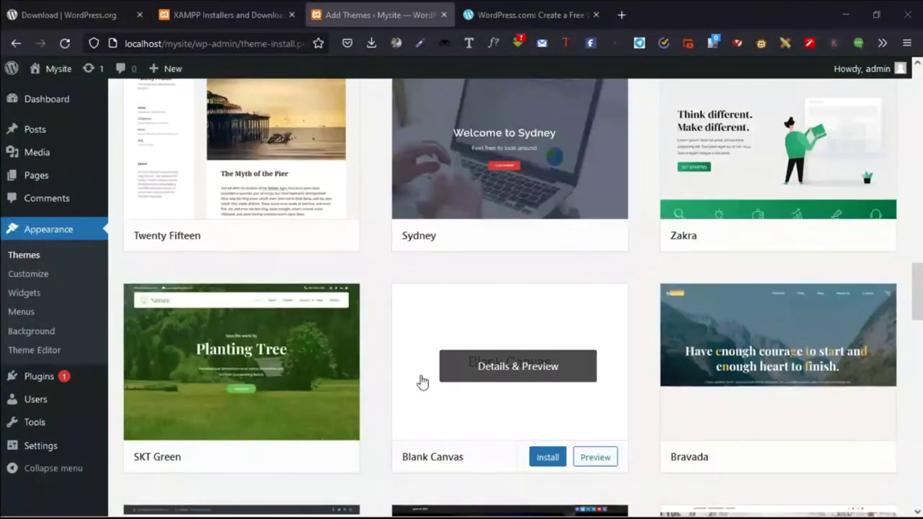
scroll(130, 333, "down", 1)
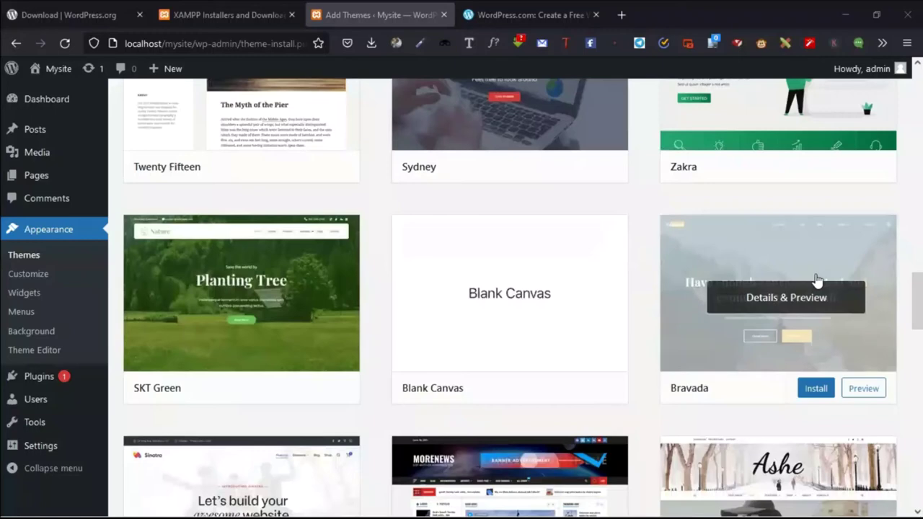
scroll(816, 282, "down", 3)
scroll(361, 309, "down", 1)
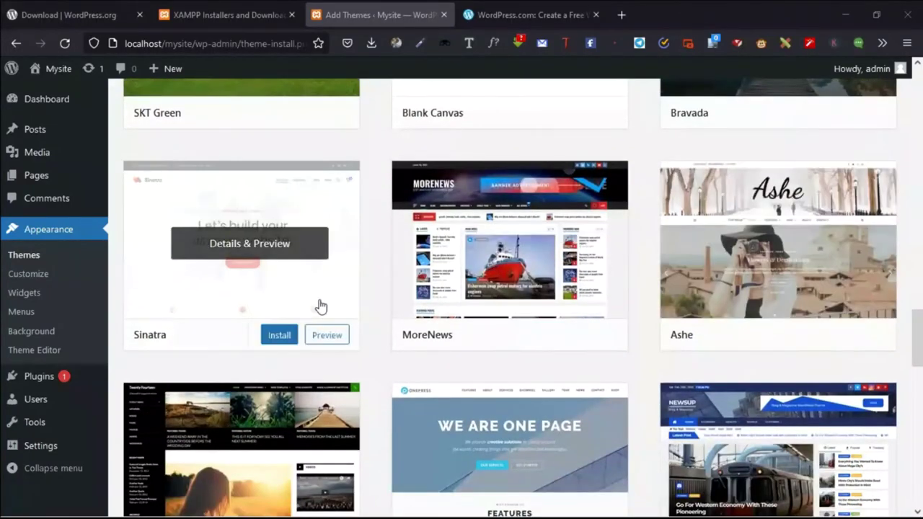
scroll(321, 307, "down", 3)
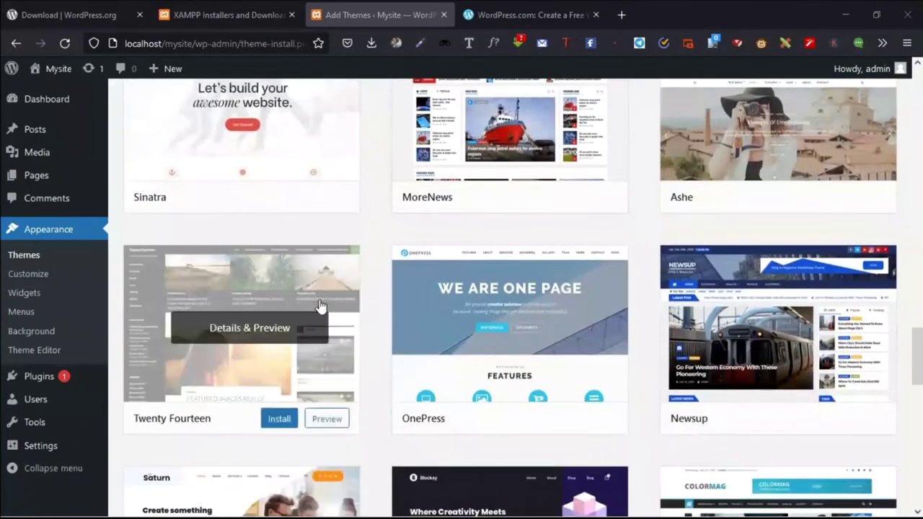
scroll(321, 306, "down", 1)
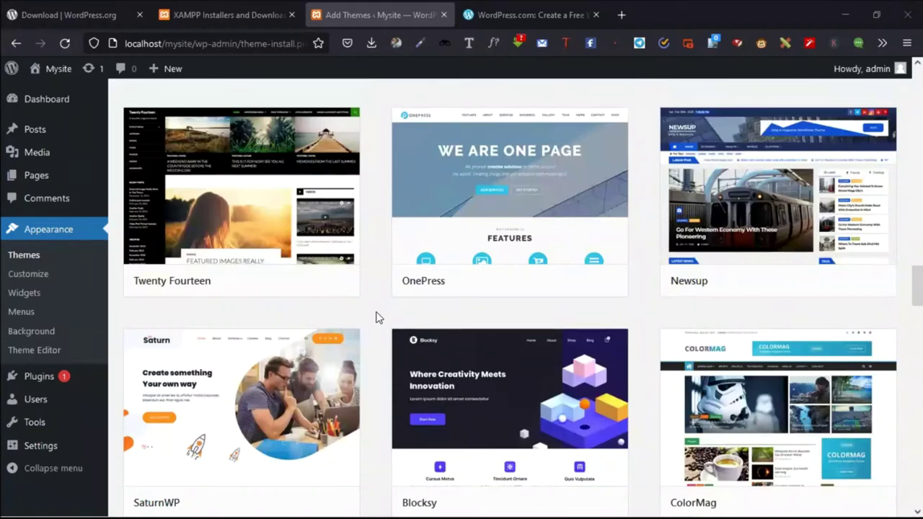
scroll(375, 317, "down", 2)
scroll(375, 317, "down", 1)
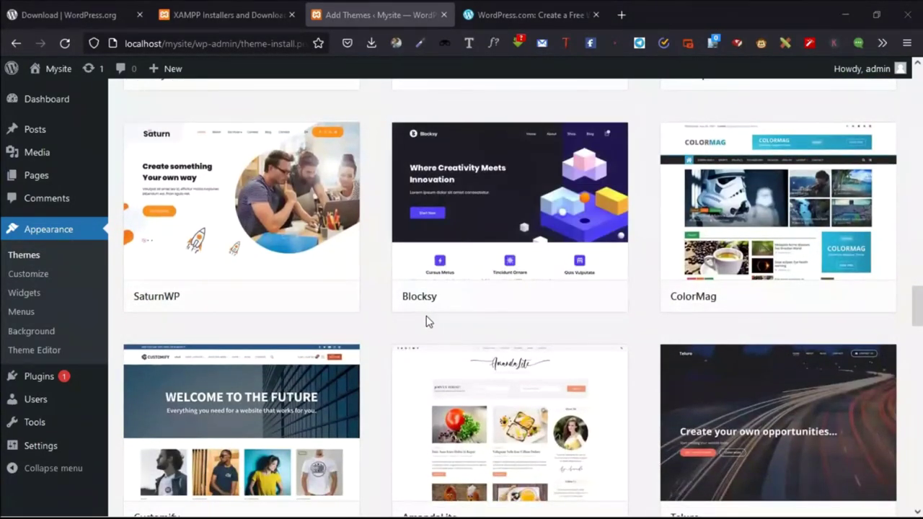
mouse_move(535, 316)
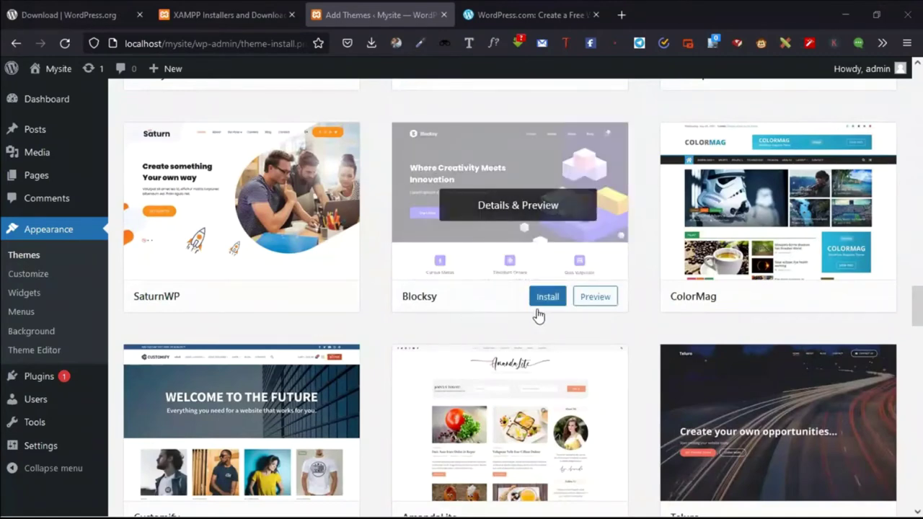
- Open the Blocksy theme preview and scroll through its demo site
left_click(515, 208)
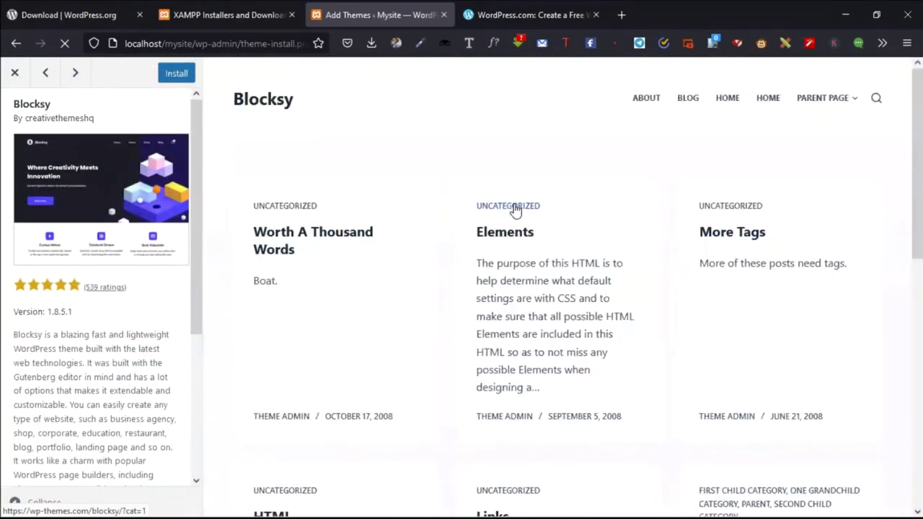
scroll(470, 306, "down", 5)
scroll(469, 306, "down", 3)
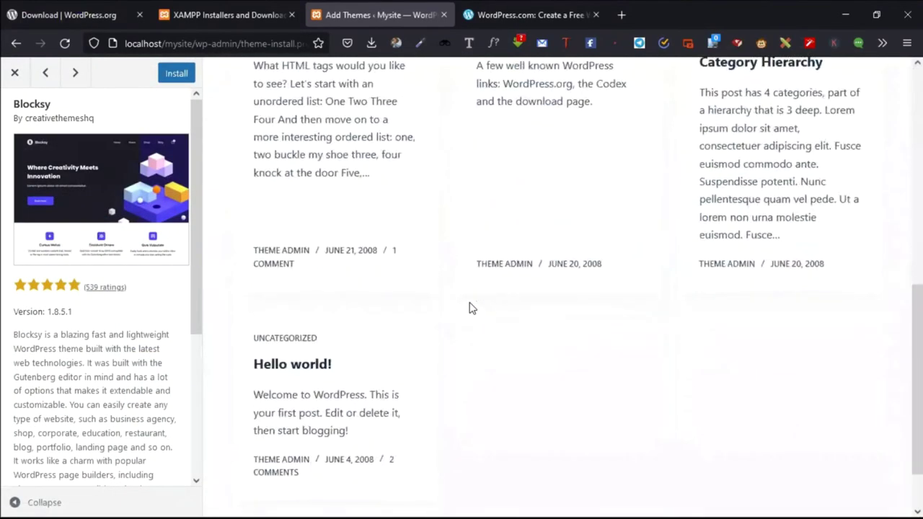
scroll(470, 306, "up", 8)
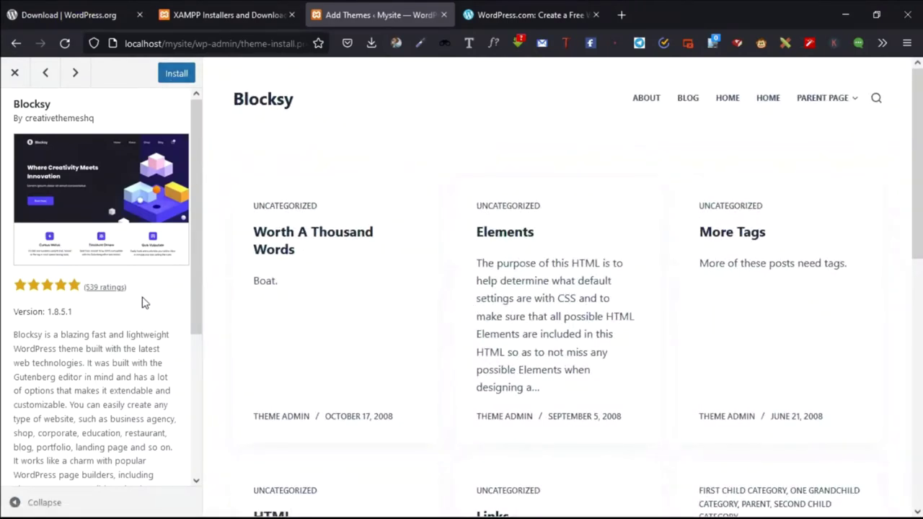
left_click_drag(141, 296, 82, 298)
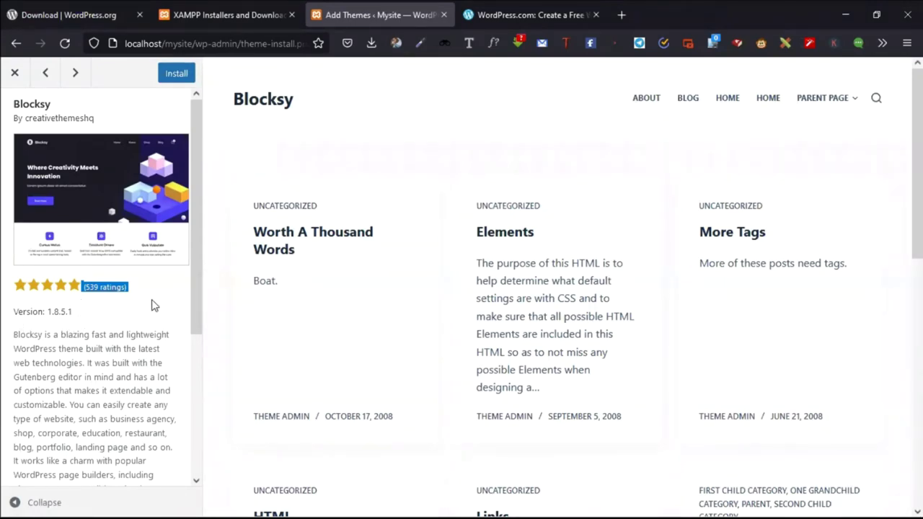
scroll(131, 326, "down", 3)
scroll(131, 326, "up", 3)
scroll(608, 274, "down", 10)
scroll(682, 227, "up", 7)
scroll(683, 227, "up", 3)
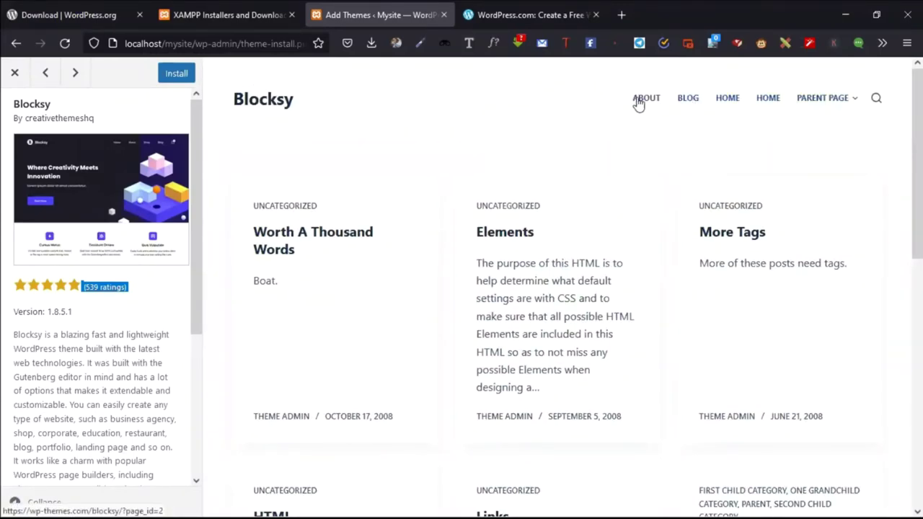
- Try the preview's search overlay, then install Blocksy
left_click(877, 98)
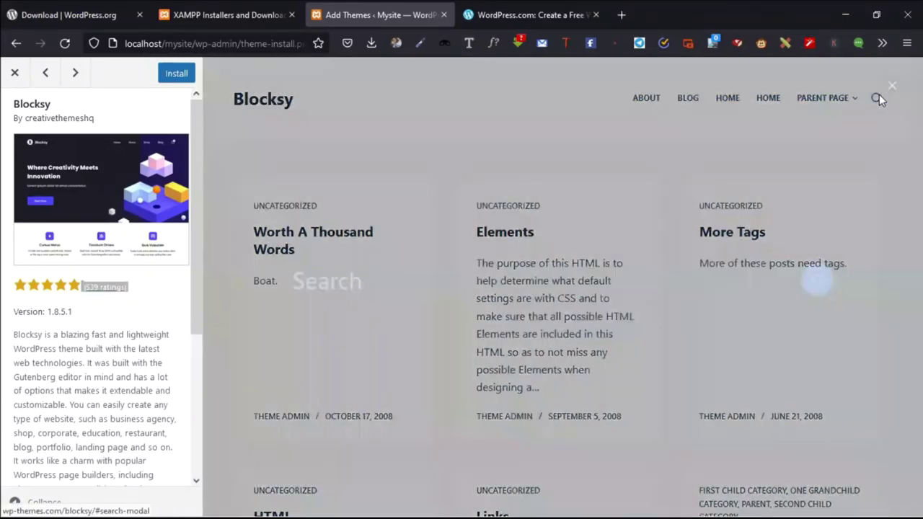
left_click(893, 86)
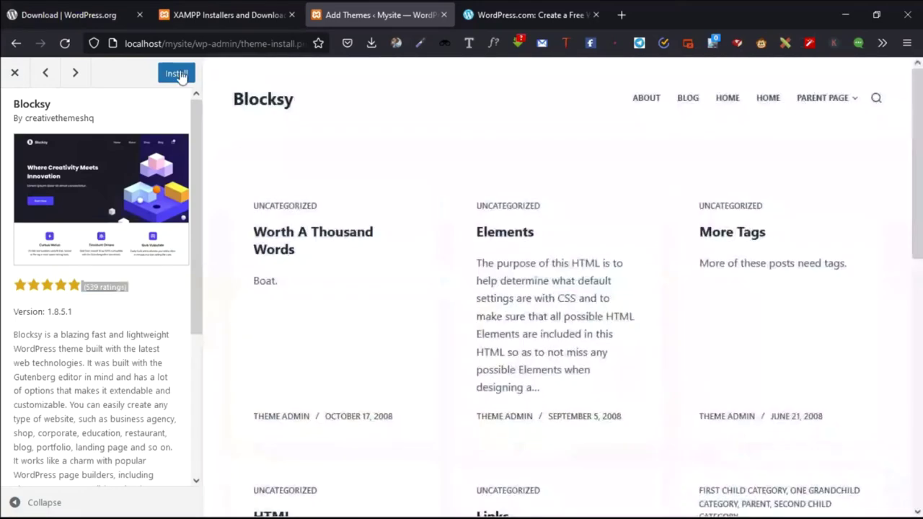
left_click(167, 74)
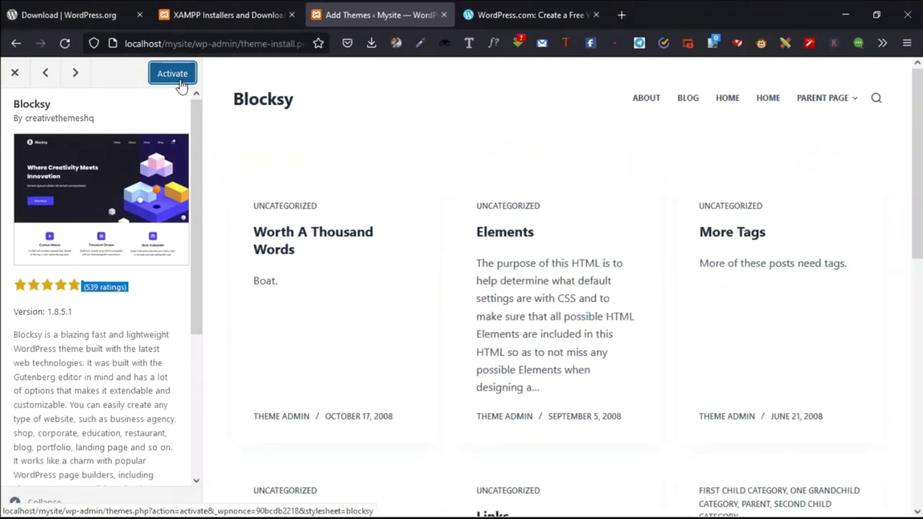
- Activate the installed Blocksy theme from its preview
left_click(166, 76)
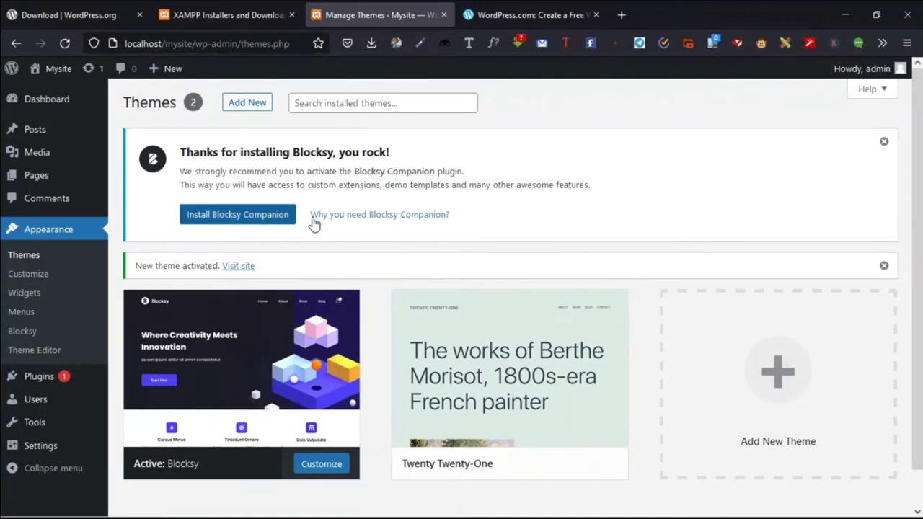
left_click(376, 224)
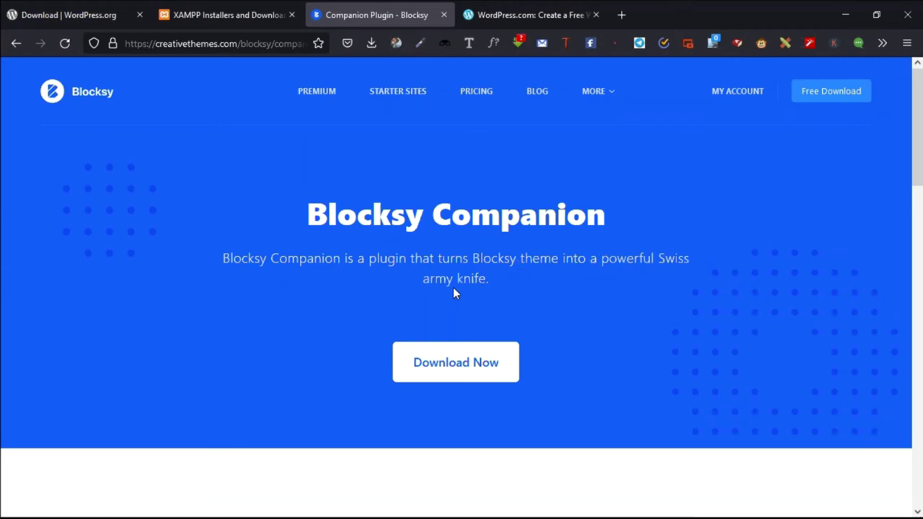
scroll(454, 289, "down", 5)
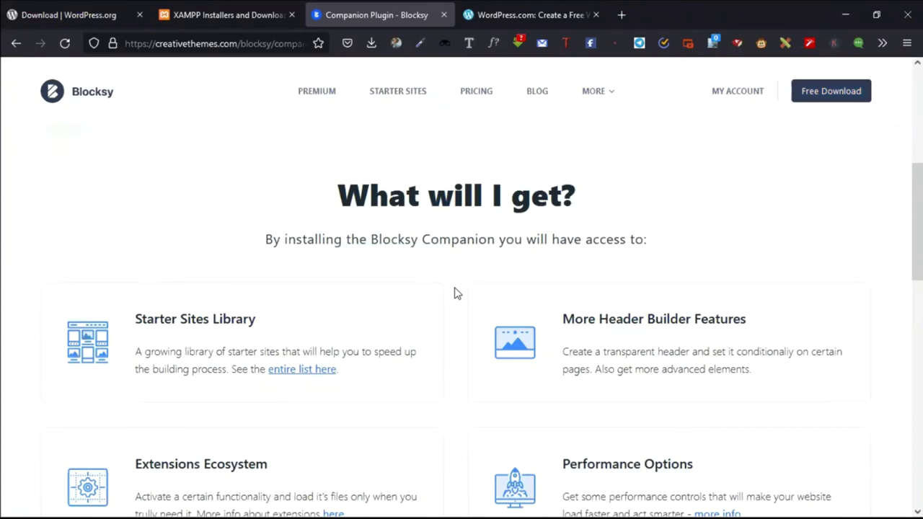
scroll(301, 286, "down", 1)
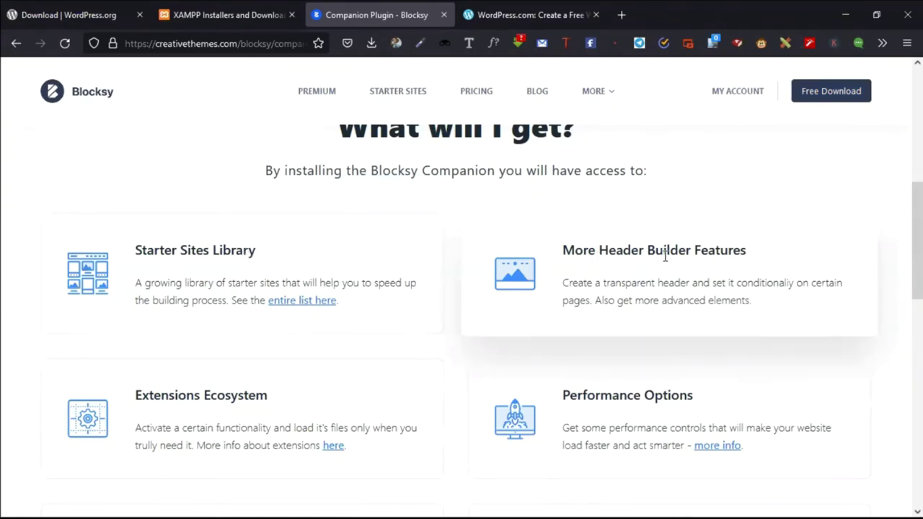
scroll(568, 259, "down", 3)
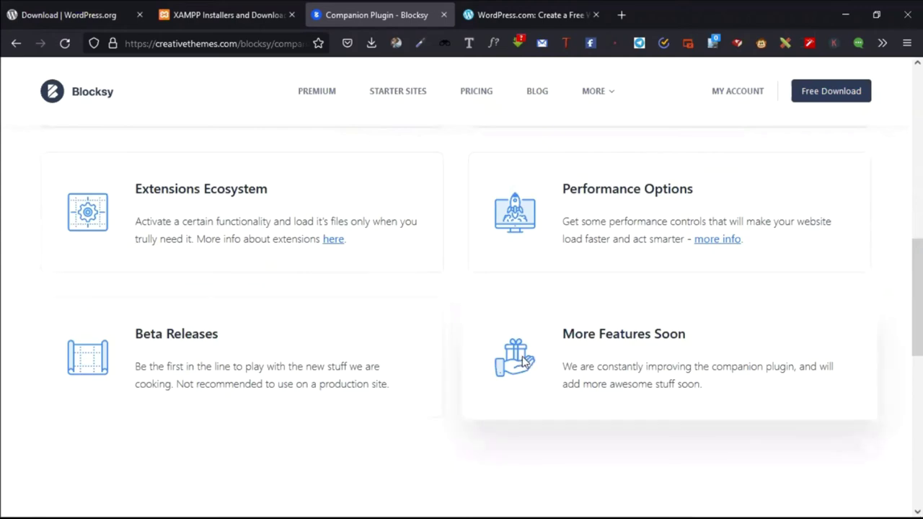
scroll(605, 353, "down", 3)
scroll(606, 352, "up", 15)
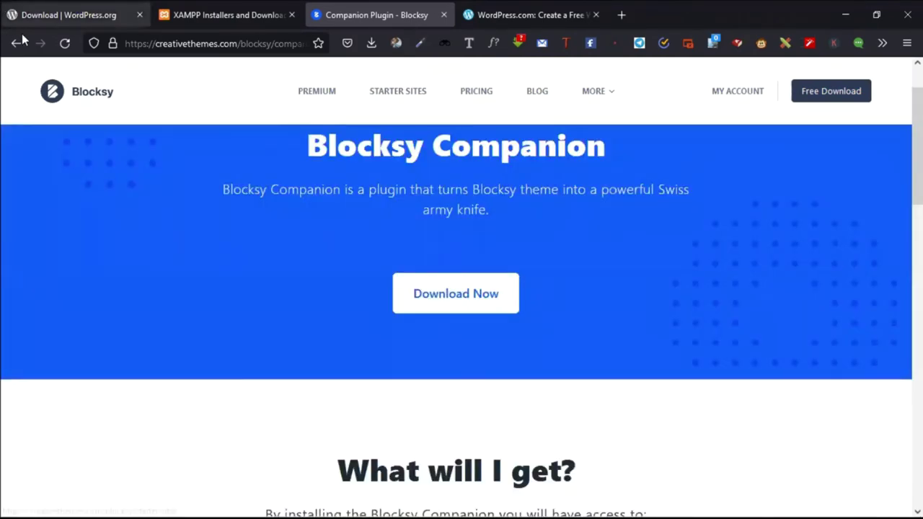
left_click(16, 44)
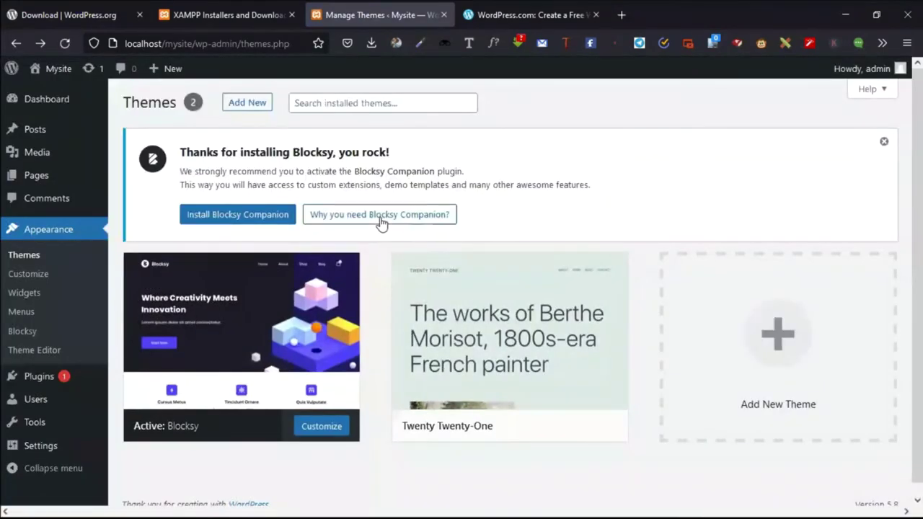
- Install and activate the Blocksy Companion plugin from the Themes page notice
left_click(243, 216)
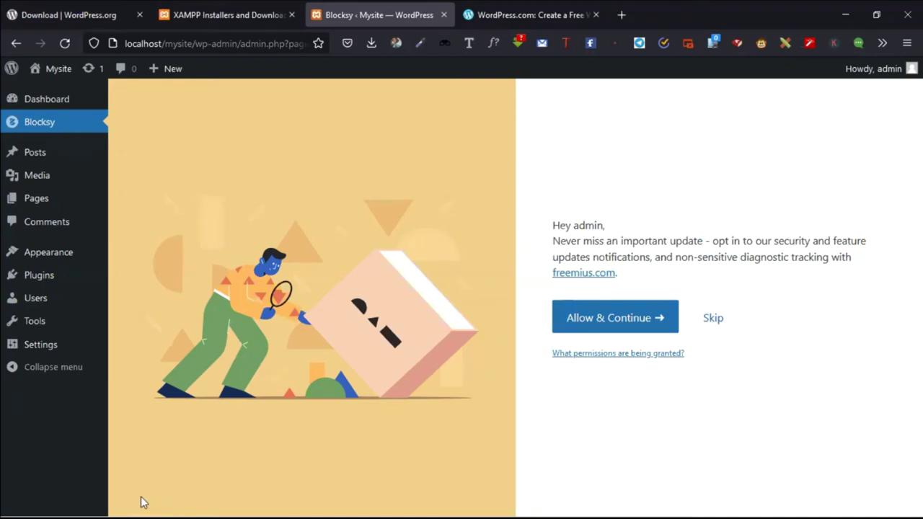
- Allow Blocksy notifications and browse Starter Sites such as Wedding, Web Agency, Travel and Modern Shop
left_click(620, 325)
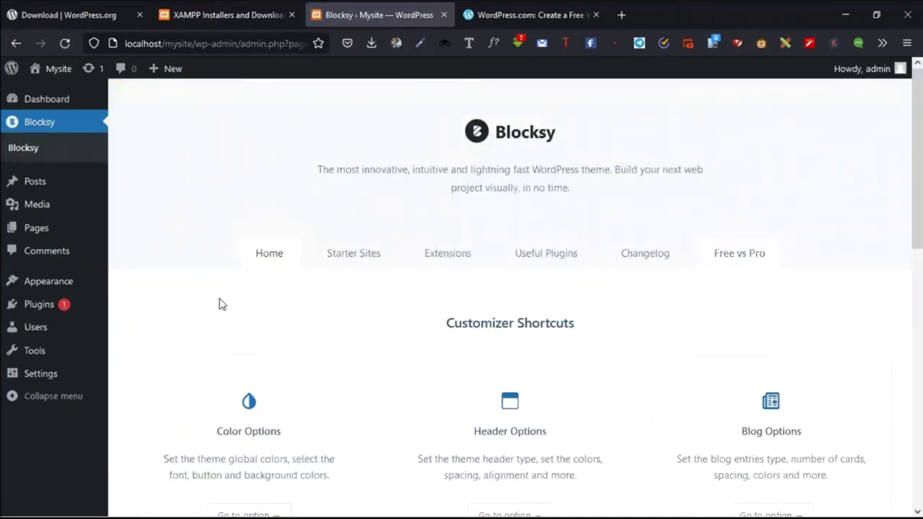
left_click(341, 259)
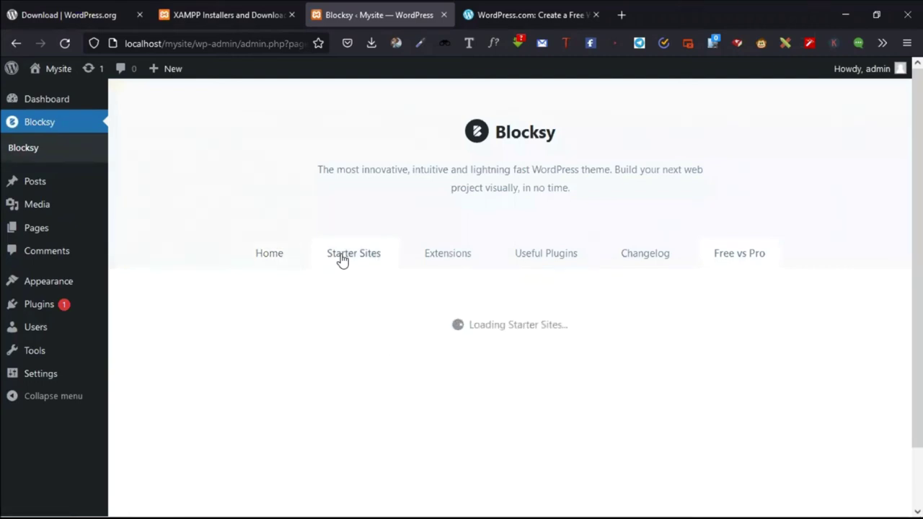
scroll(342, 259, "down", 3)
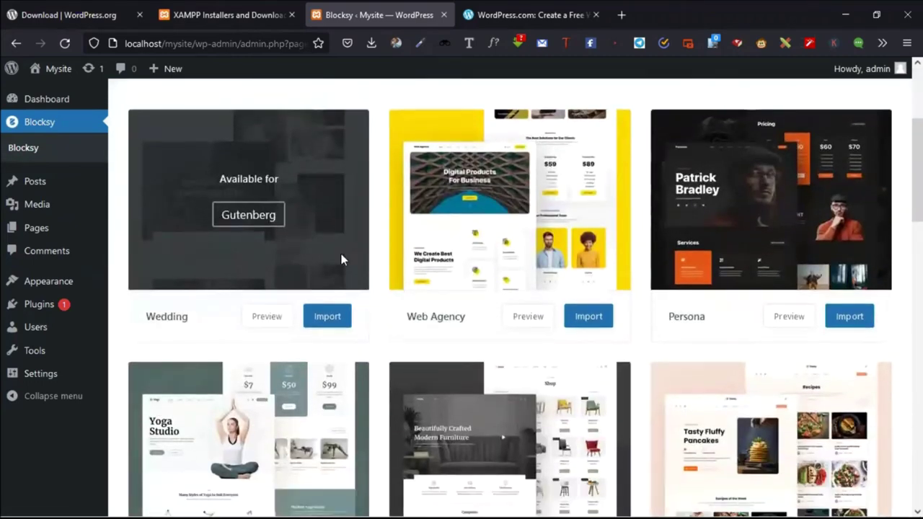
scroll(310, 281, "down", 2)
scroll(310, 281, "up", 3)
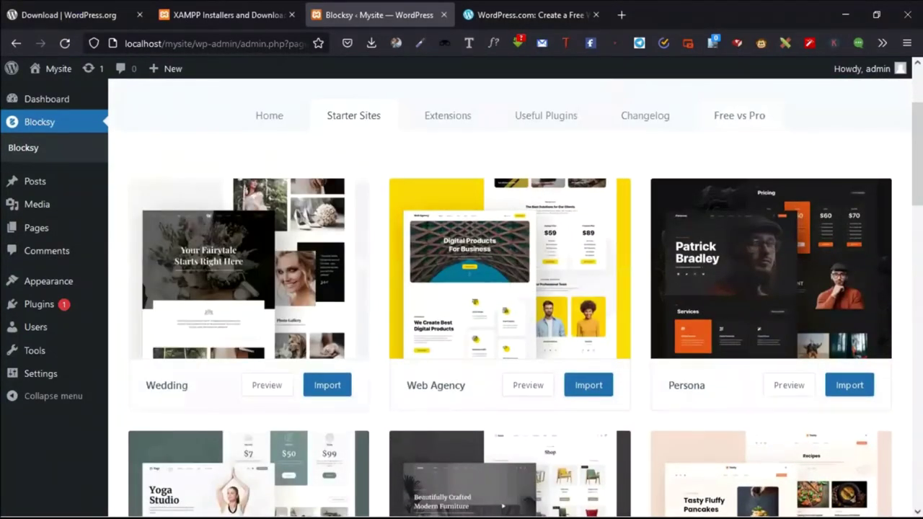
scroll(510, 296, "down", 3)
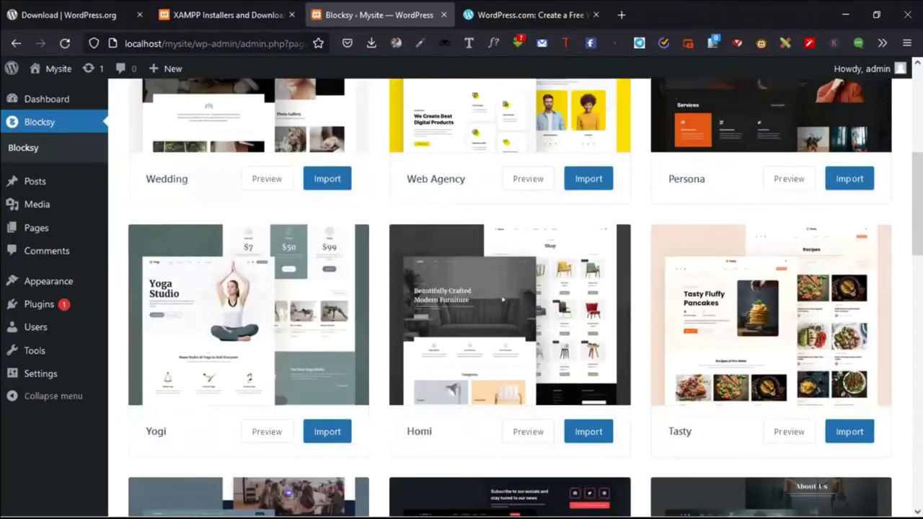
scroll(509, 295, "down", 5)
scroll(509, 296, "down", 8)
scroll(510, 296, "up", 6)
scroll(510, 296, "up", 1)
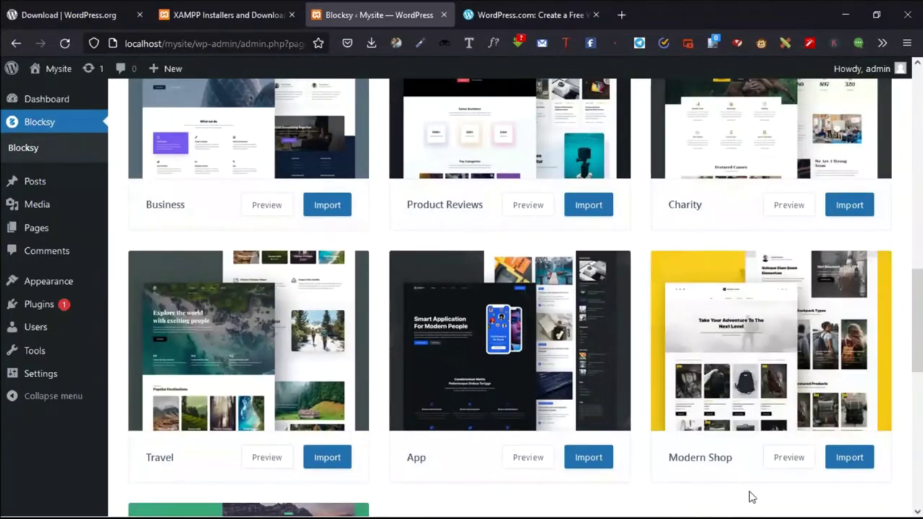
- Import the Modern Shop starter site and pass the child theme step to page builder choice
left_click(853, 459)
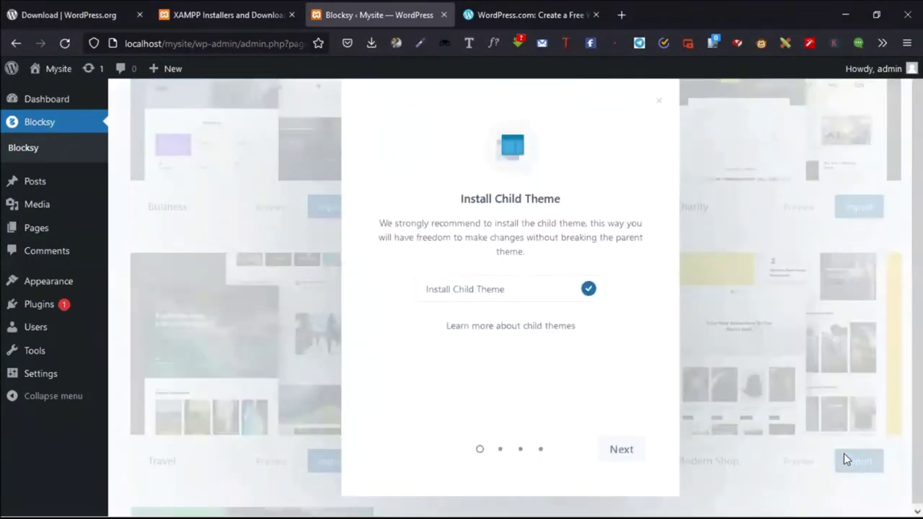
left_click(610, 451)
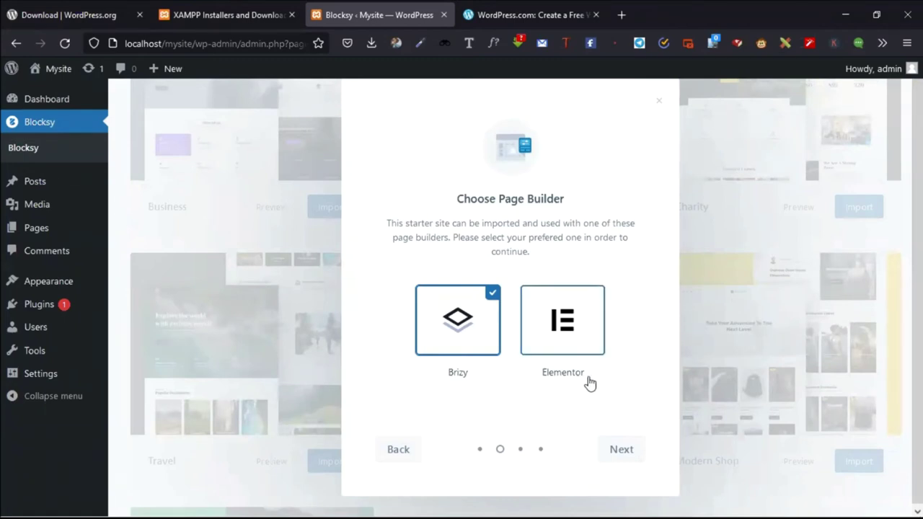
left_click_drag(497, 198, 570, 202)
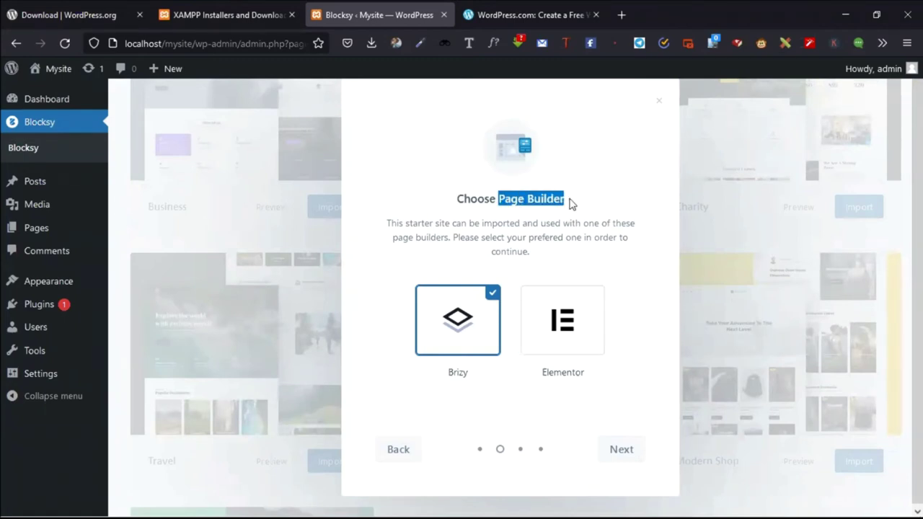
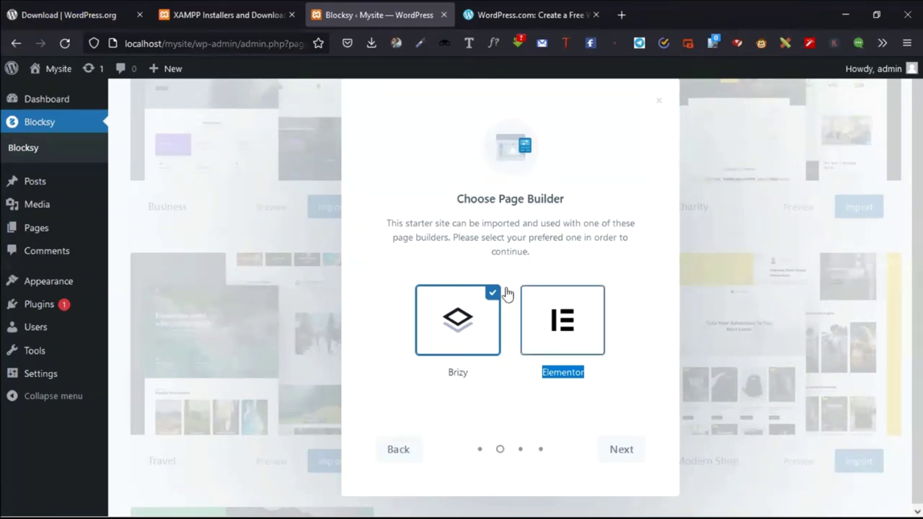
- Pick Elementor as the page builder and continue past the Install & Activate Plugins step
left_click(580, 380)
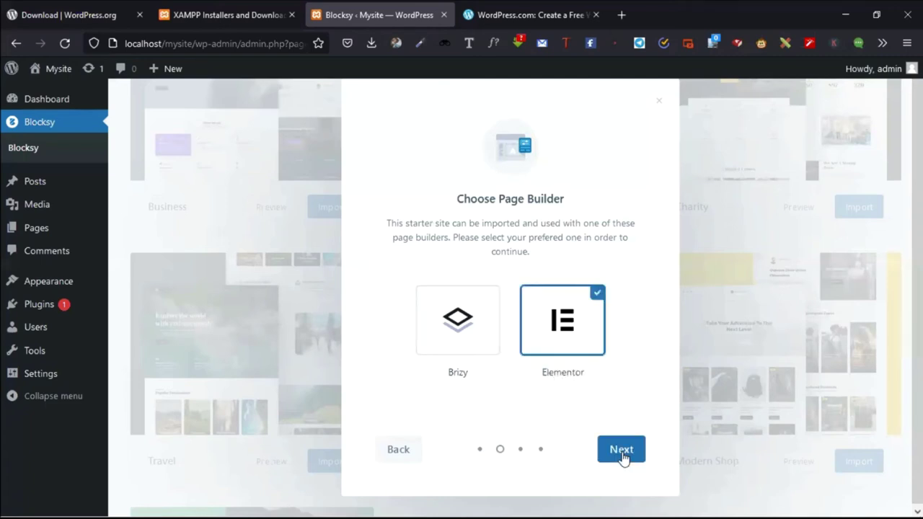
left_click(622, 453)
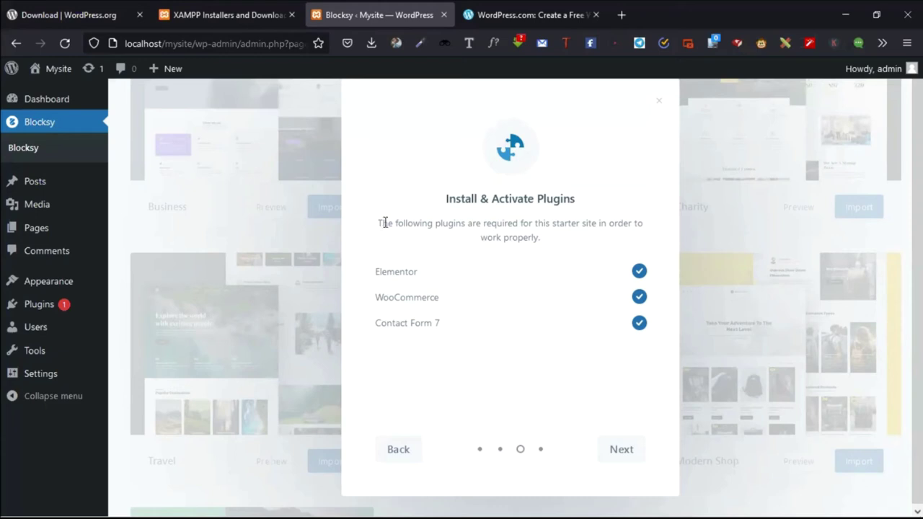
left_click_drag(382, 223, 559, 238)
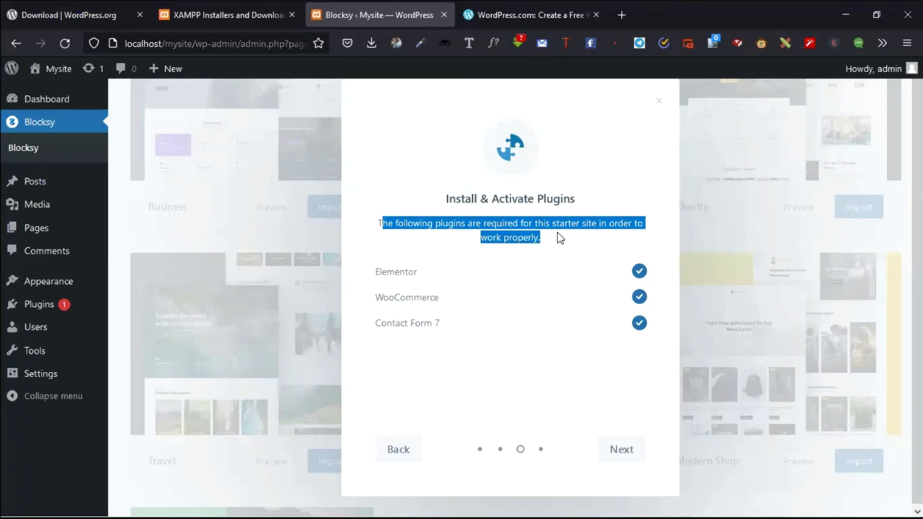
left_click(618, 449)
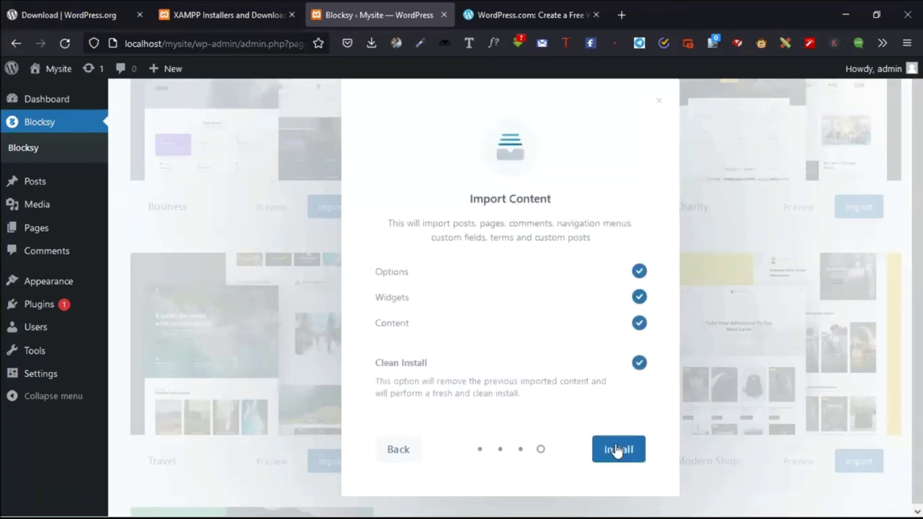
- Install the starter site content and wait for the import success message
left_click(616, 451)
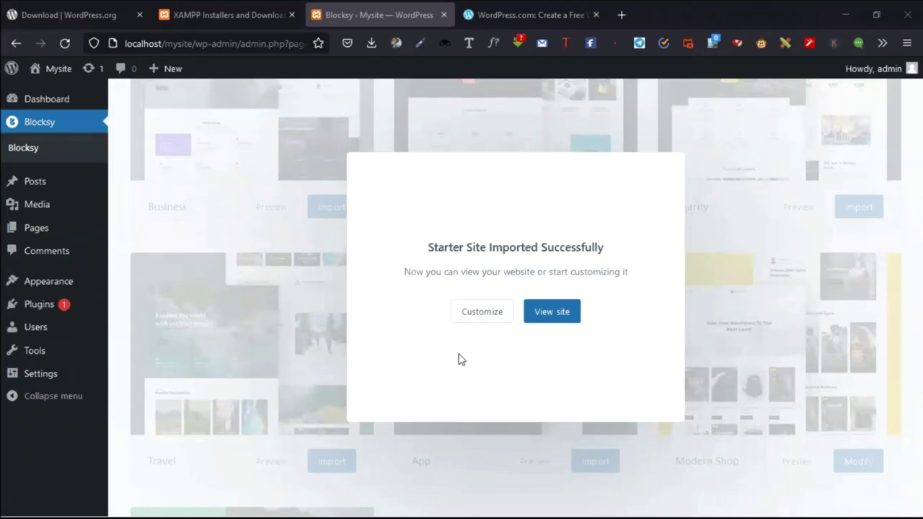
right_click(554, 320)
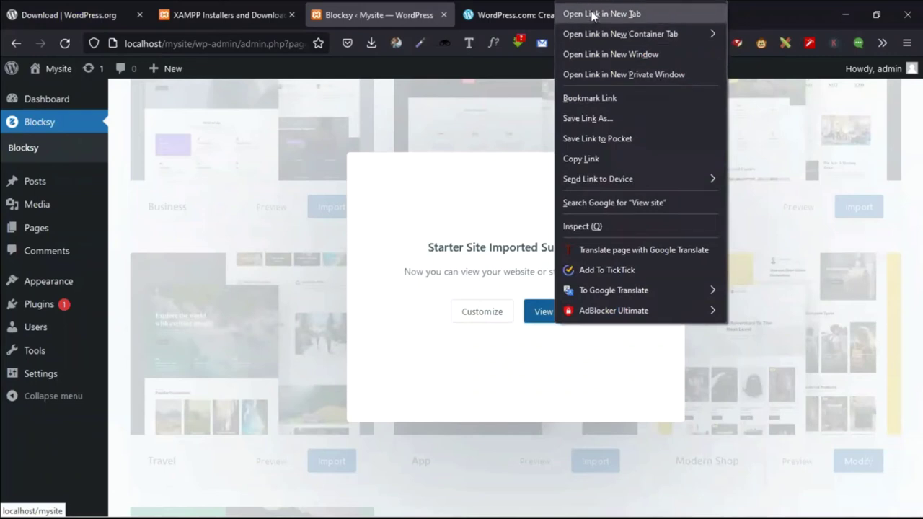
- Open the imported site in a new tab and close the WordPress.com tab
key("t")
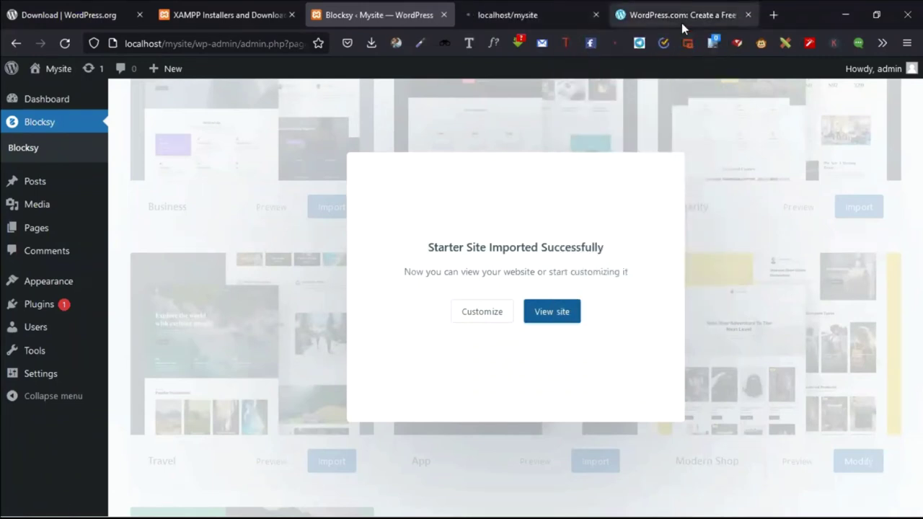
left_click(682, 23)
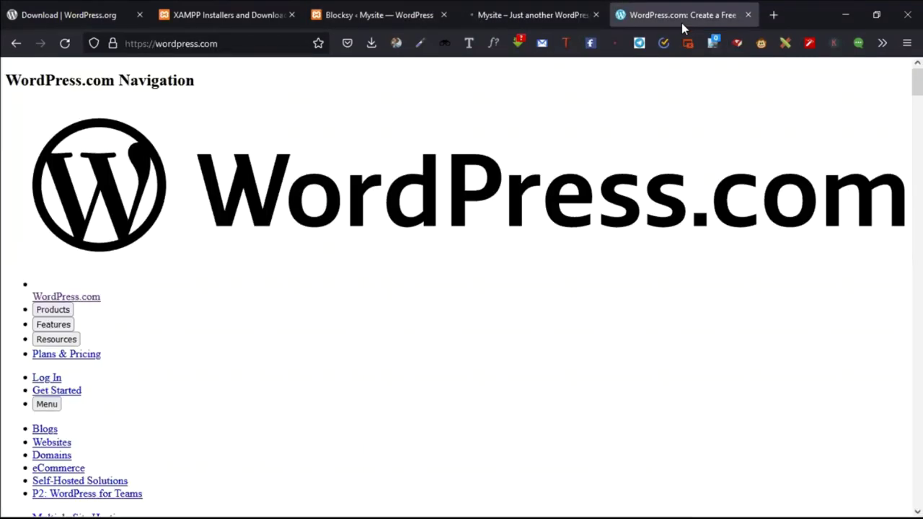
middle_click(681, 23)
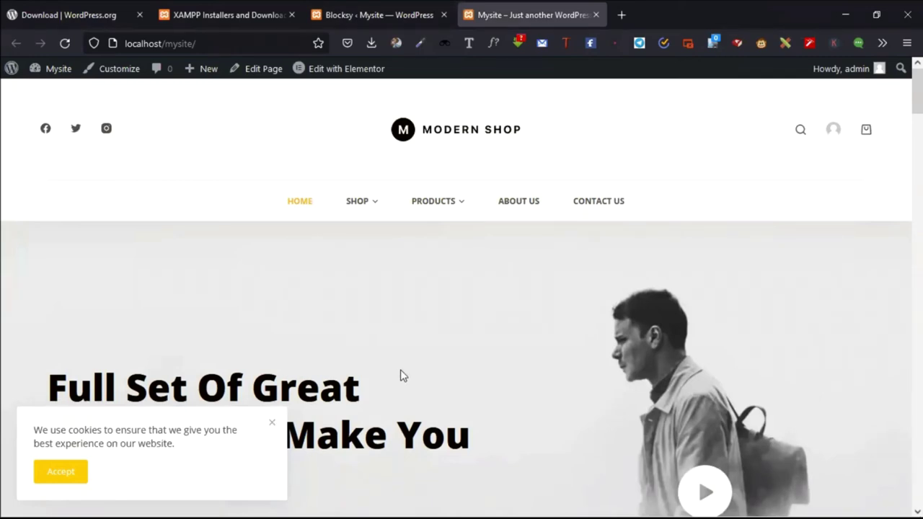
- Scroll through the home page's hero, featured products, testimonials and popular backpacks sections
scroll(402, 376, "down", 10)
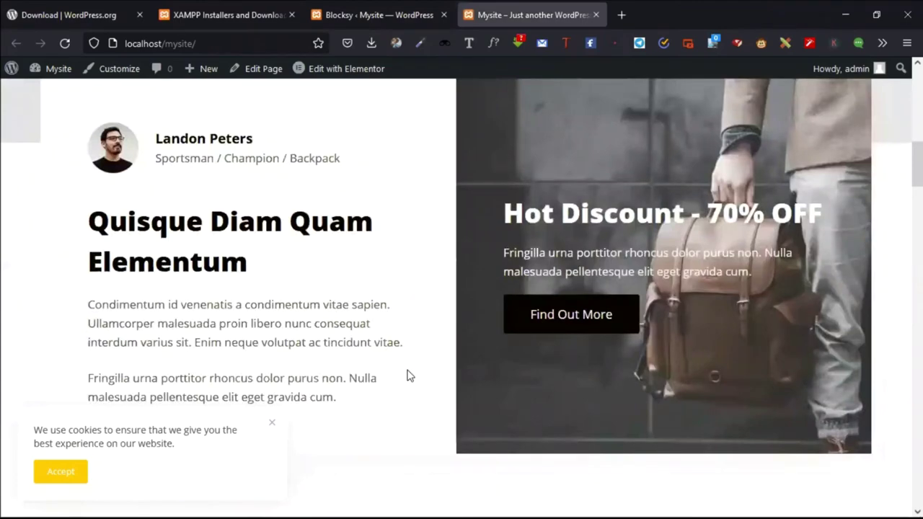
scroll(408, 376, "down", 10)
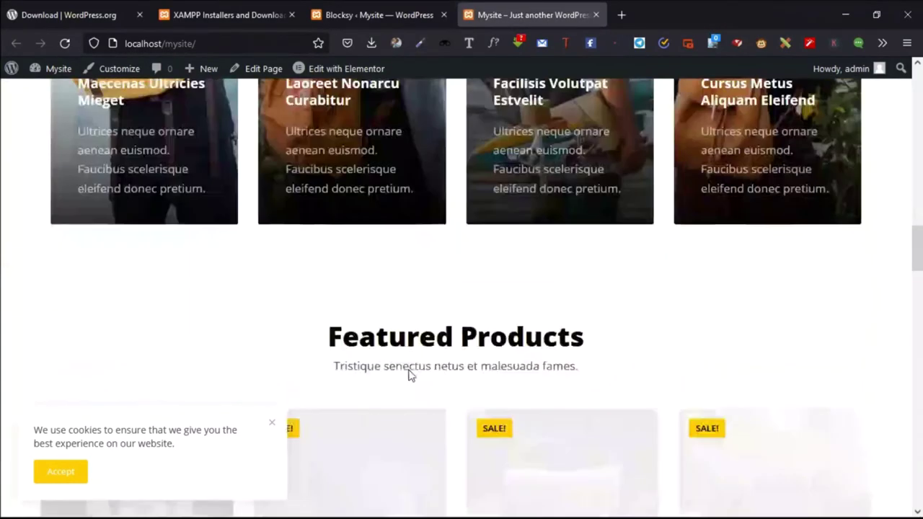
scroll(408, 374, "down", 6)
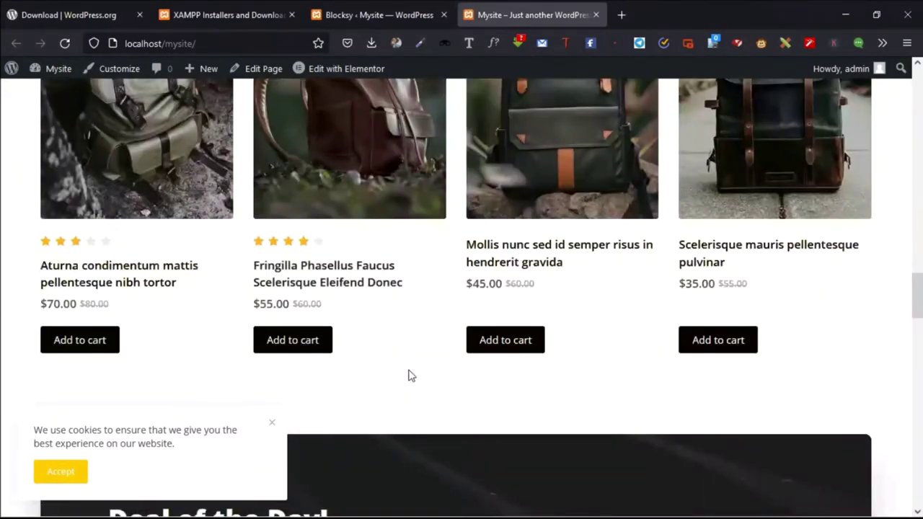
scroll(408, 375, "down", 12)
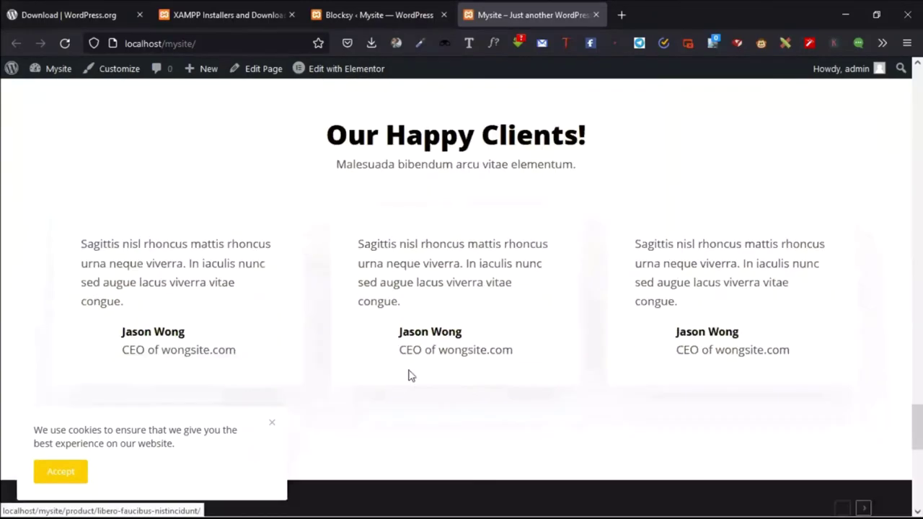
scroll(410, 375, "down", 5)
scroll(409, 375, "up", 10)
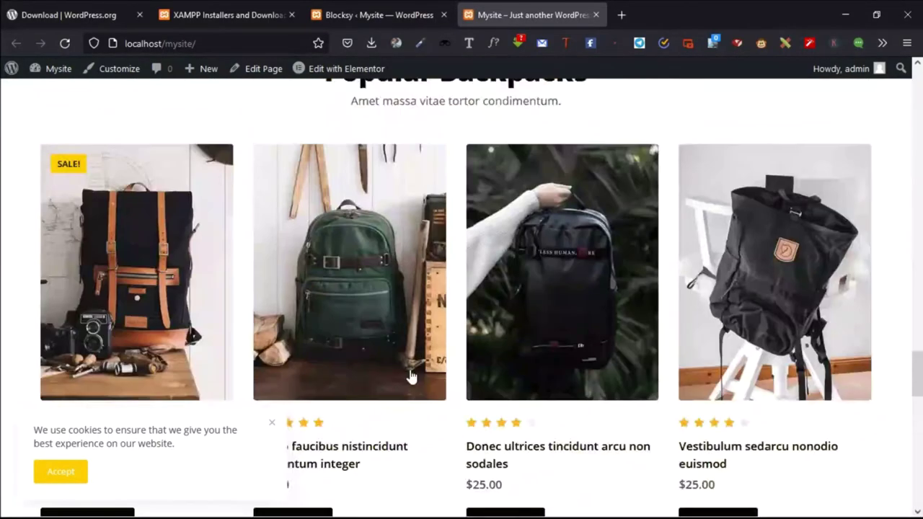
scroll(409, 375, "up", 15)
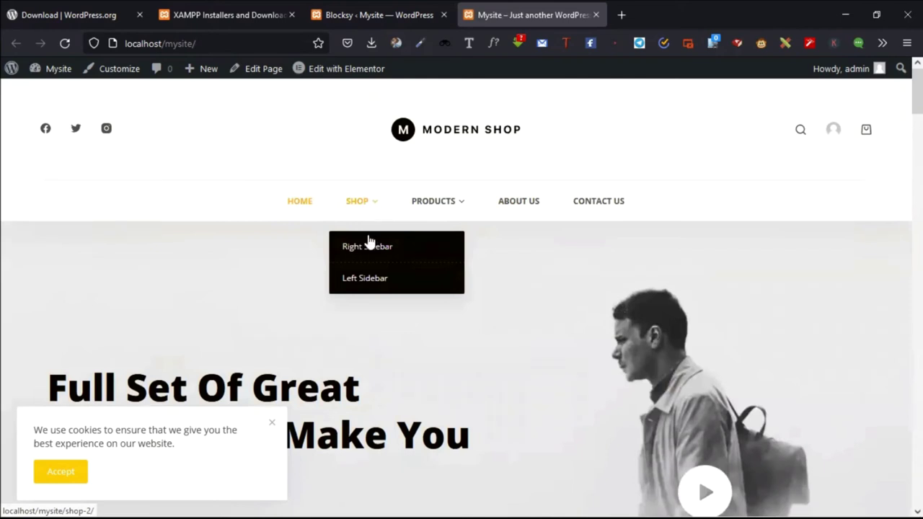
- Open the Variable Product page and browse its product photos
mouse_move(441, 207)
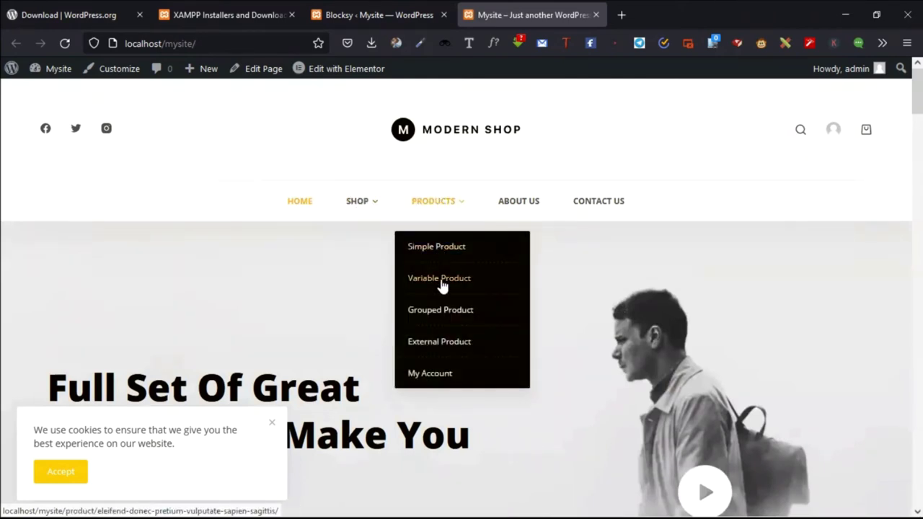
left_click(442, 286)
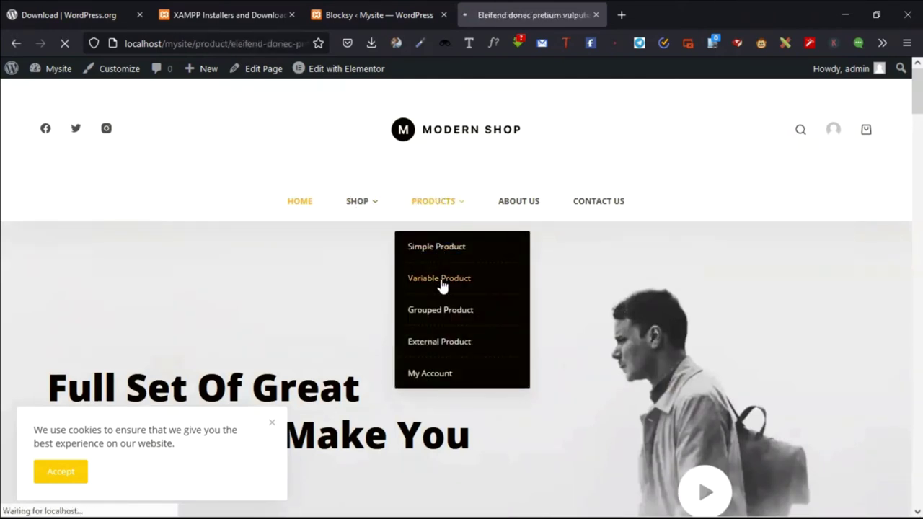
scroll(443, 287, "down", 3)
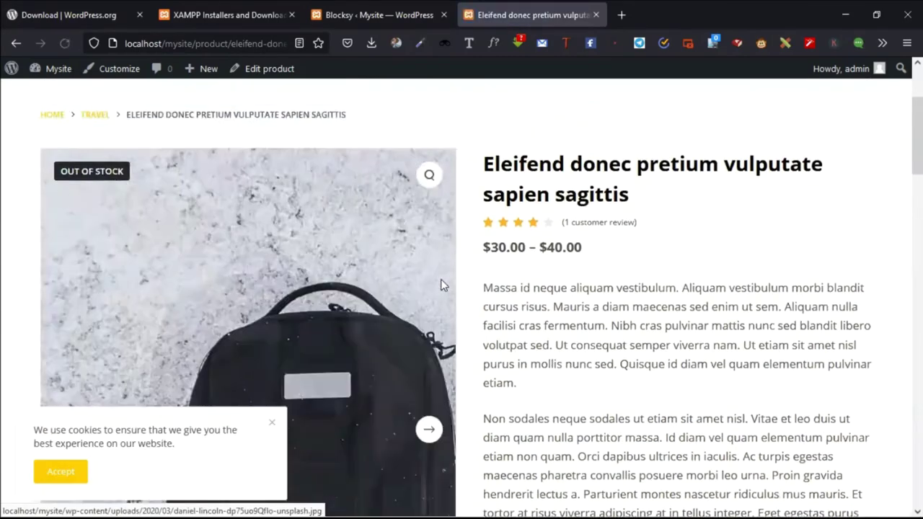
scroll(440, 281, "down", 3)
left_click(428, 244)
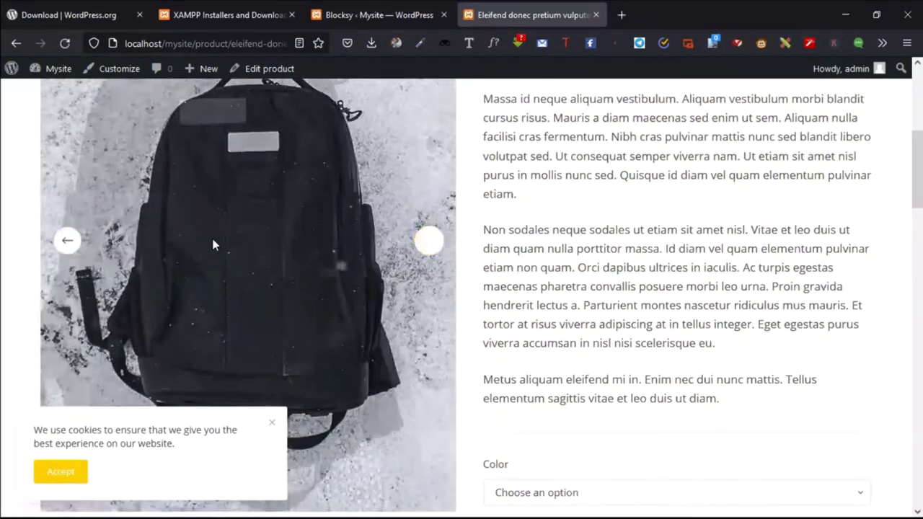
scroll(301, 326, "down", 5)
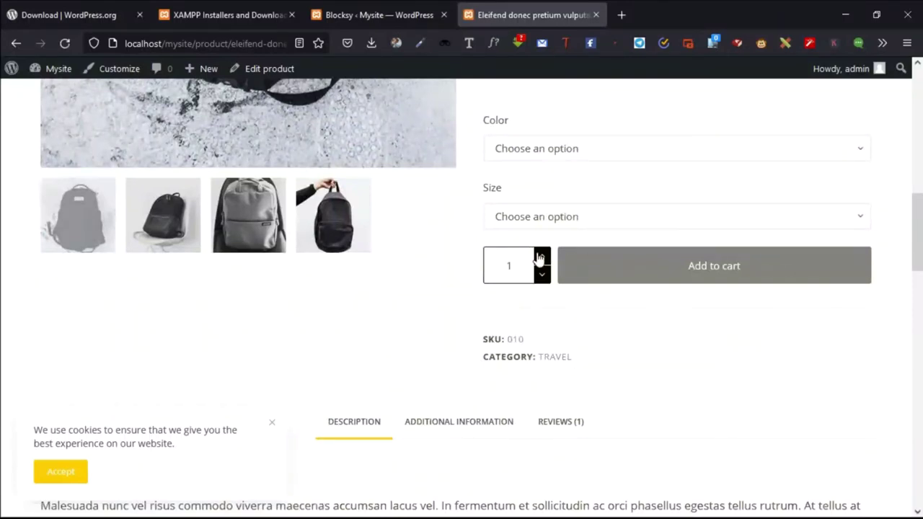
- Choose size Medium and switch the colour between Black and Grey, ending on Black
left_click(542, 225)
left_click(538, 258)
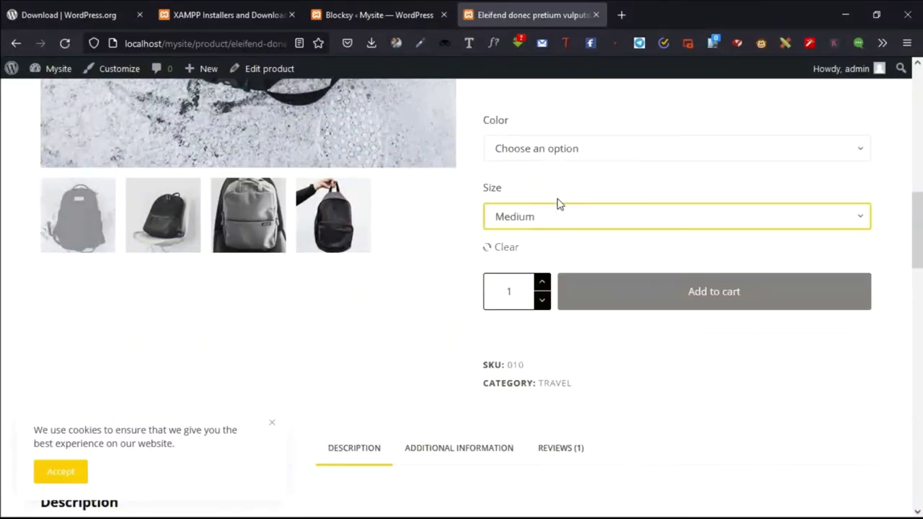
left_click(564, 150)
key("Escape")
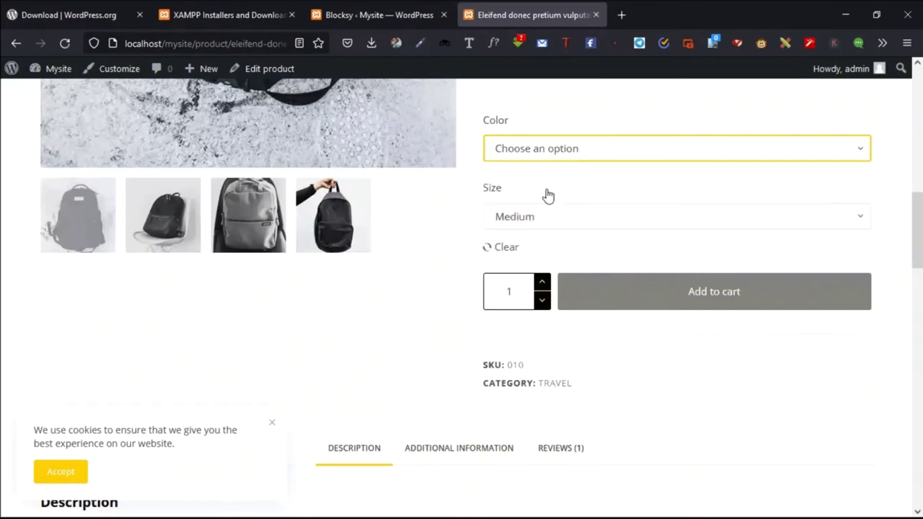
key("Down")
scroll(373, 235, "up", 3)
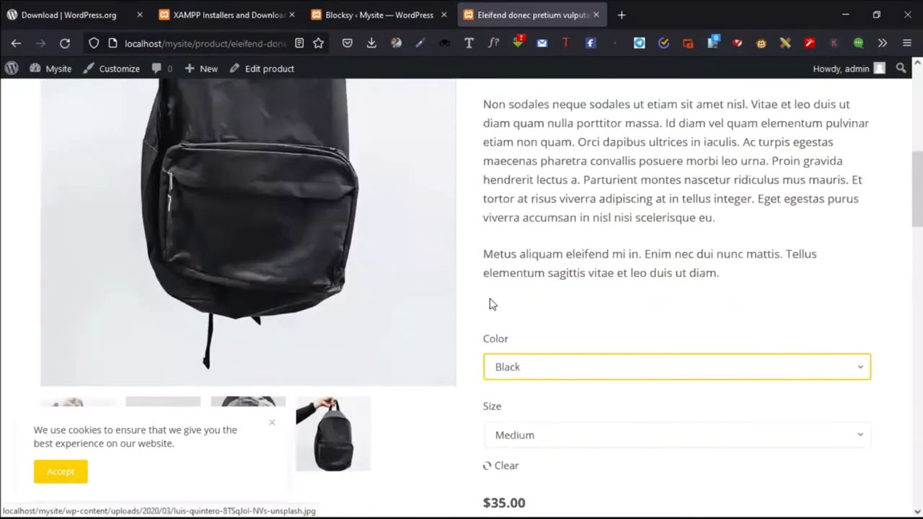
scroll(505, 300, "down", 1)
left_click(526, 293)
left_click(514, 348)
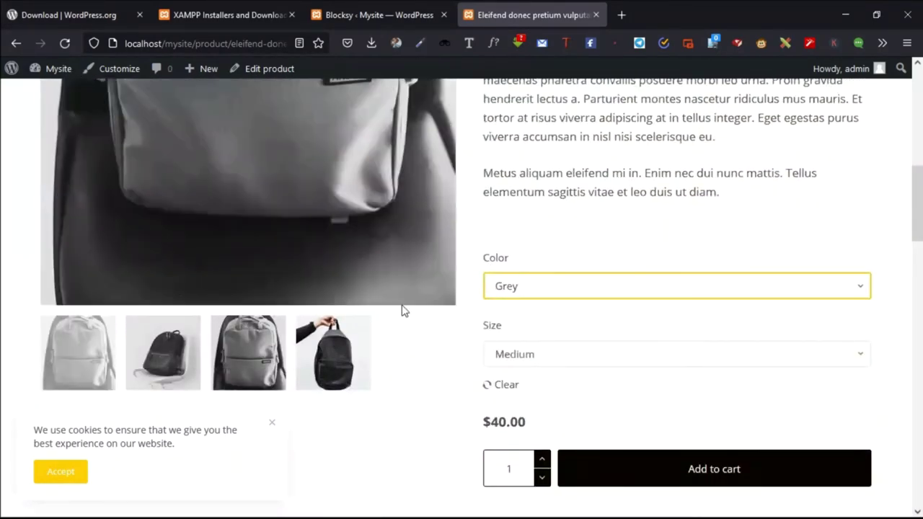
scroll(404, 310, "up", 2)
left_click(546, 429)
left_click(534, 466)
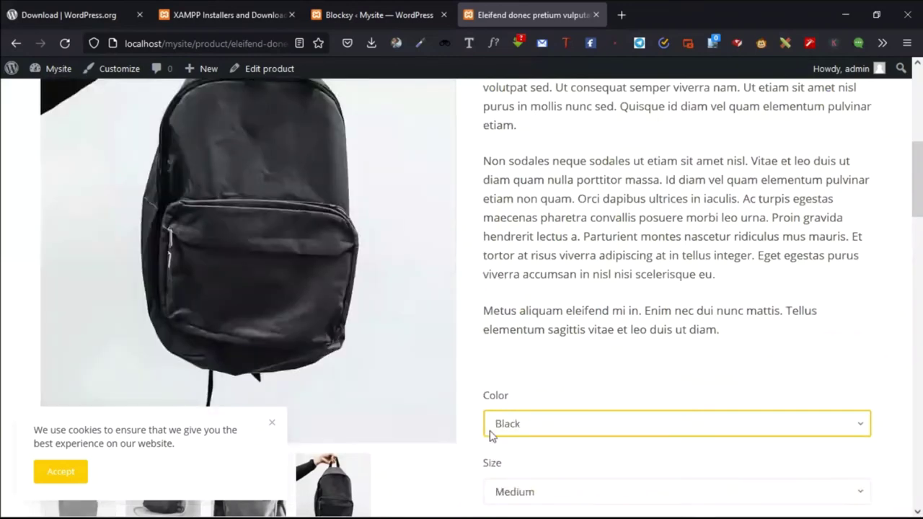
scroll(372, 341, "down", 20)
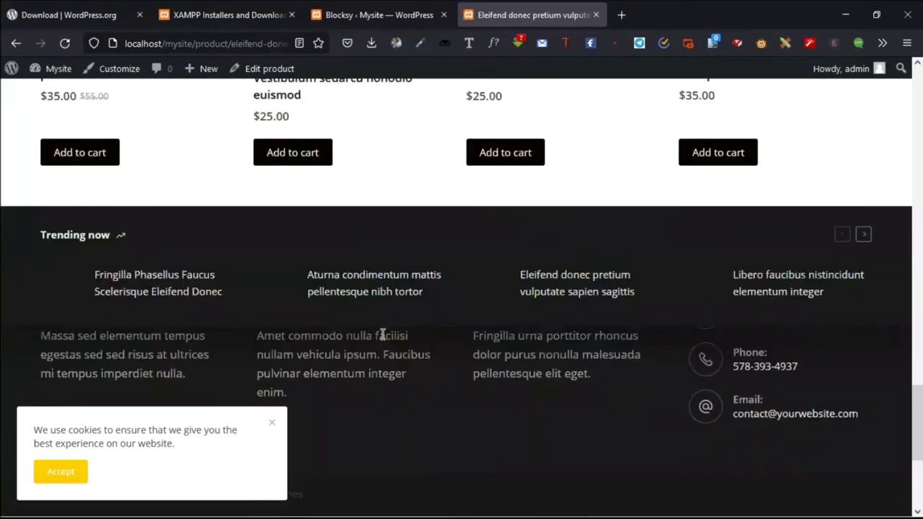
scroll(383, 334, "down", 4)
scroll(391, 333, "up", 6)
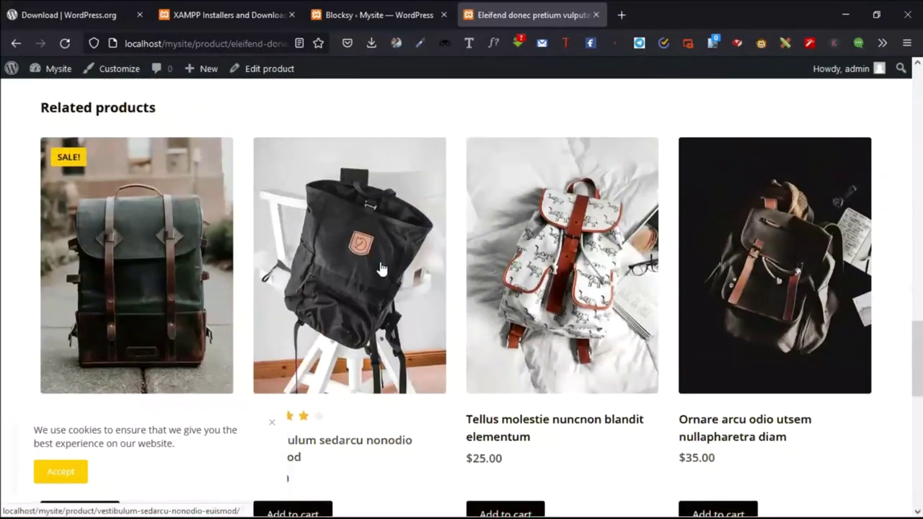
- View the Vestibulum sedarcu nonodio euismod product page, then return to the home page
left_click(372, 259)
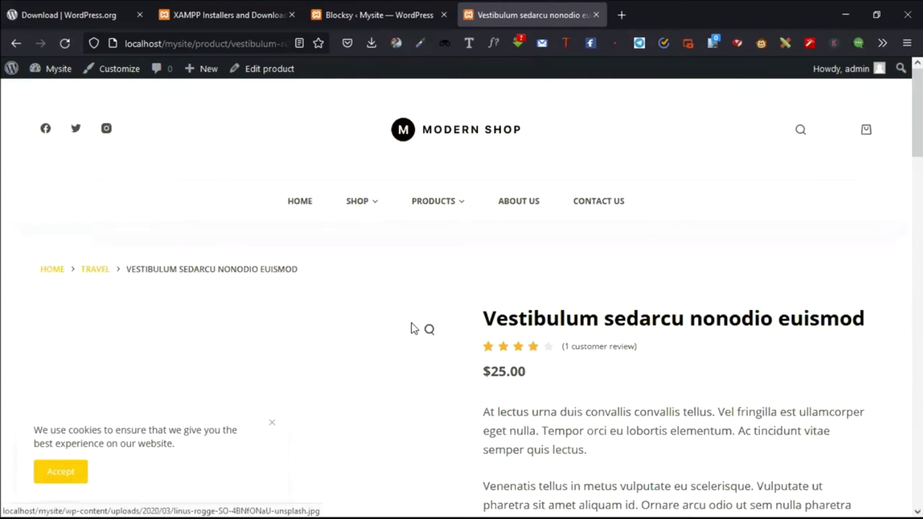
scroll(412, 326, "down", 5)
scroll(438, 326, "up", 4)
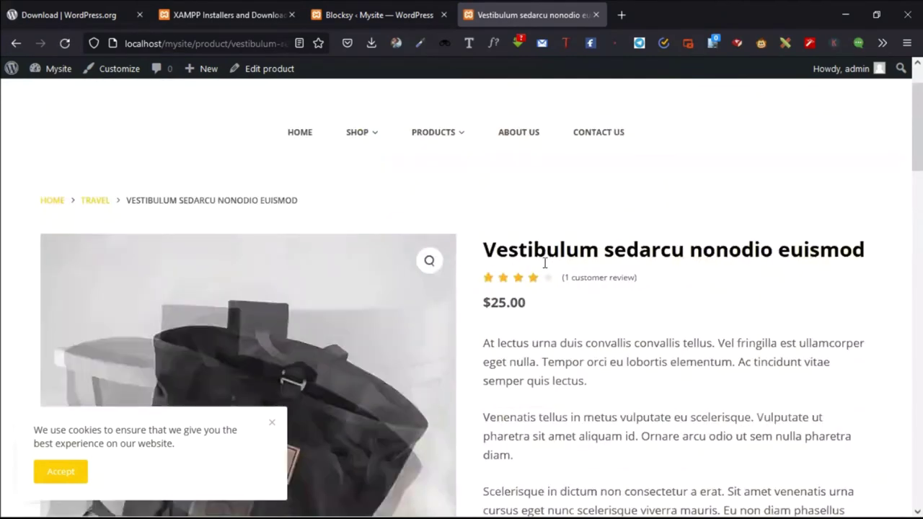
left_click_drag(498, 249, 769, 307)
scroll(690, 353, "down", 4)
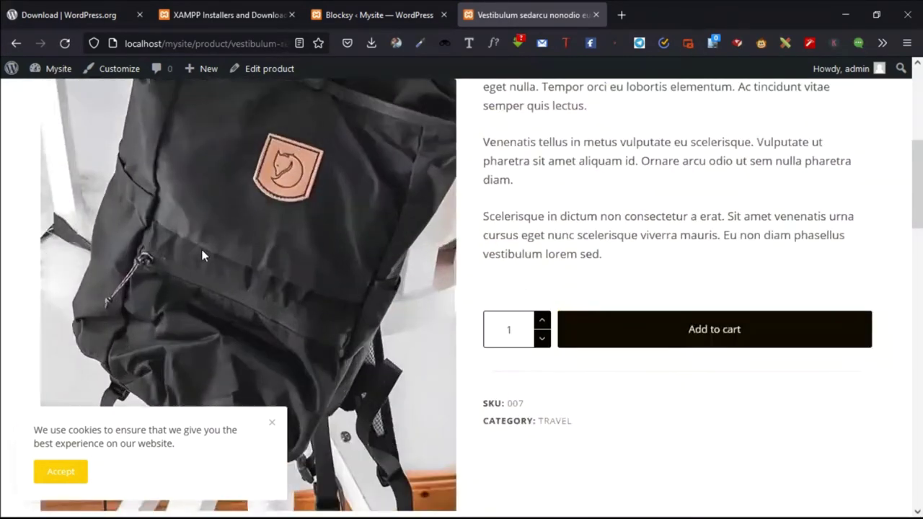
scroll(286, 257, "down", 5)
scroll(291, 258, "up", 3)
scroll(290, 259, "up", 6)
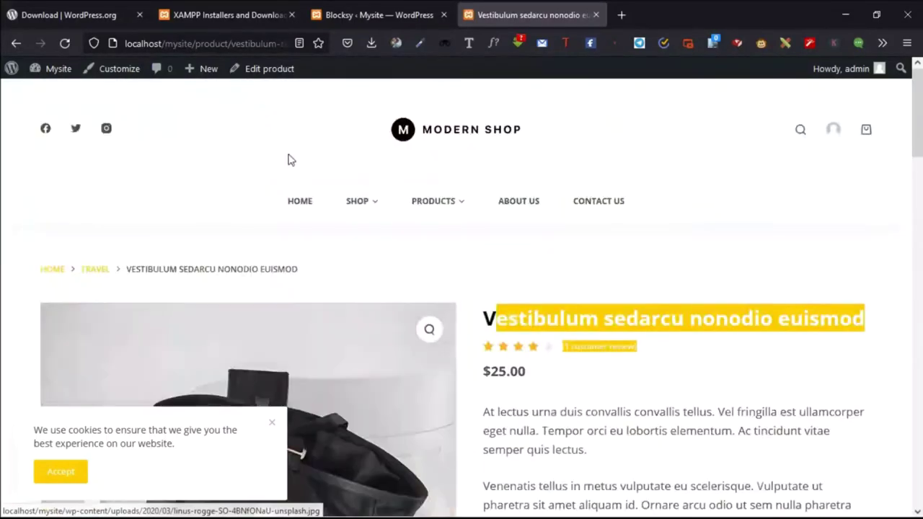
left_click(305, 203)
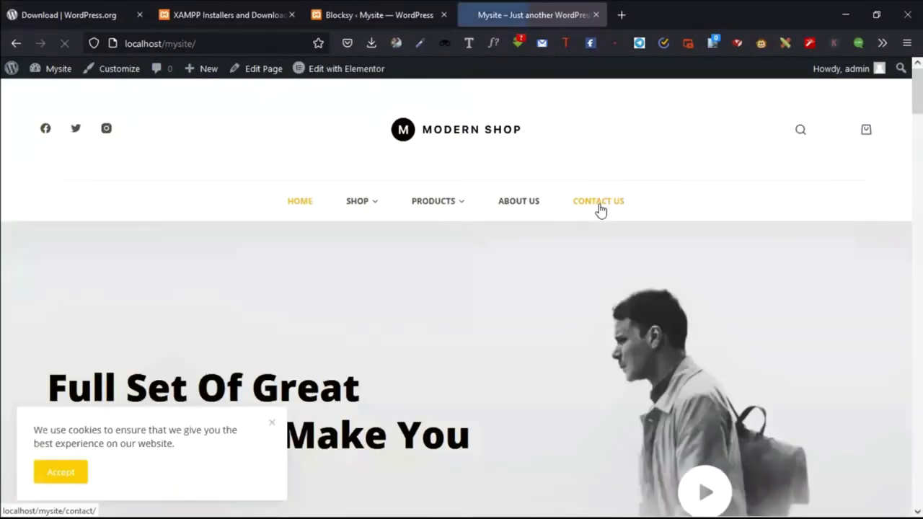
- Browse the Contact Us page and try its Email Address field
left_click(599, 203)
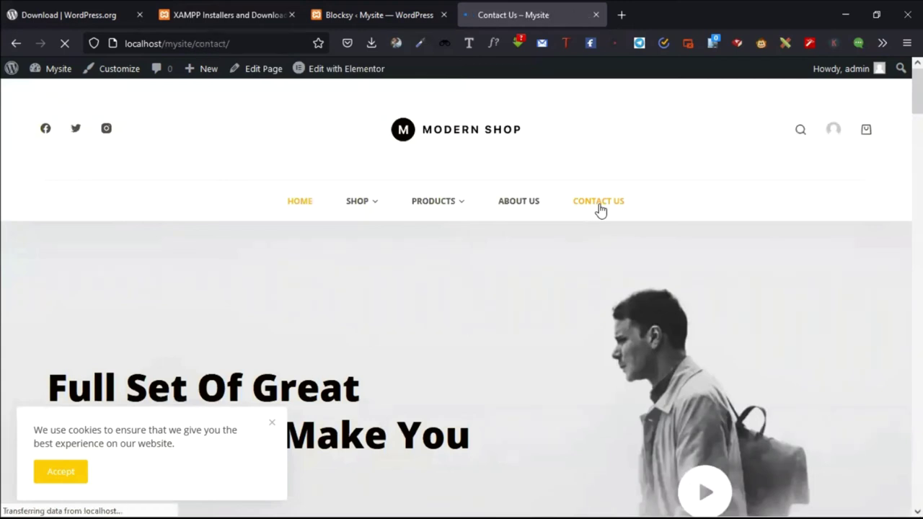
scroll(395, 235, "down", 3)
scroll(418, 193, "down", 5)
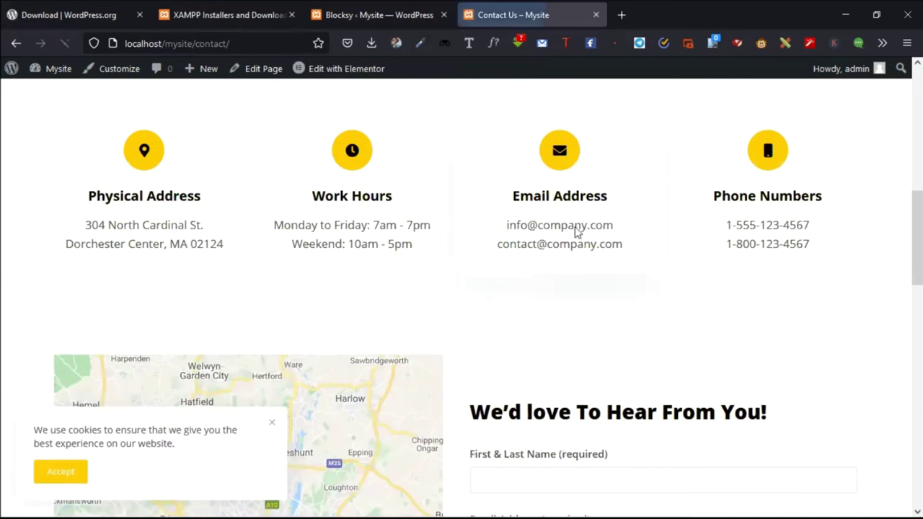
scroll(570, 226, "down", 4)
left_click(559, 274)
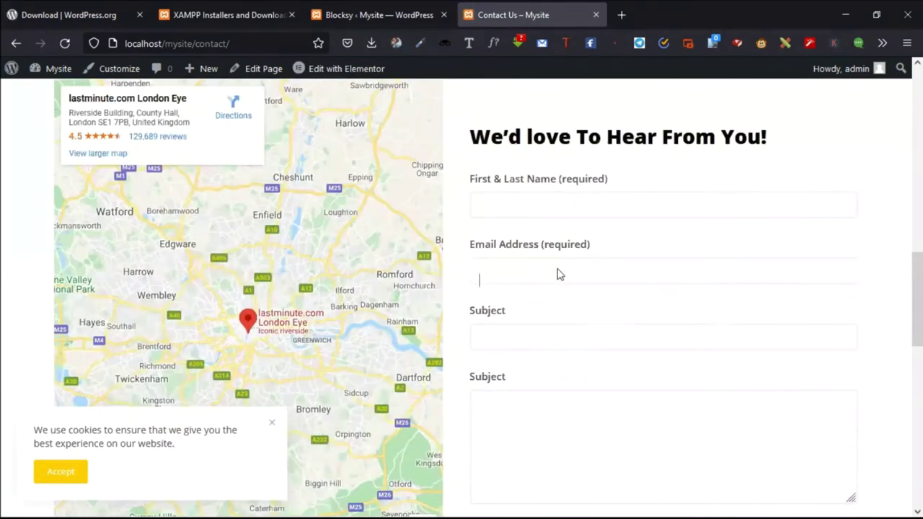
scroll(562, 259, "down", 5)
scroll(570, 227, "up", 4)
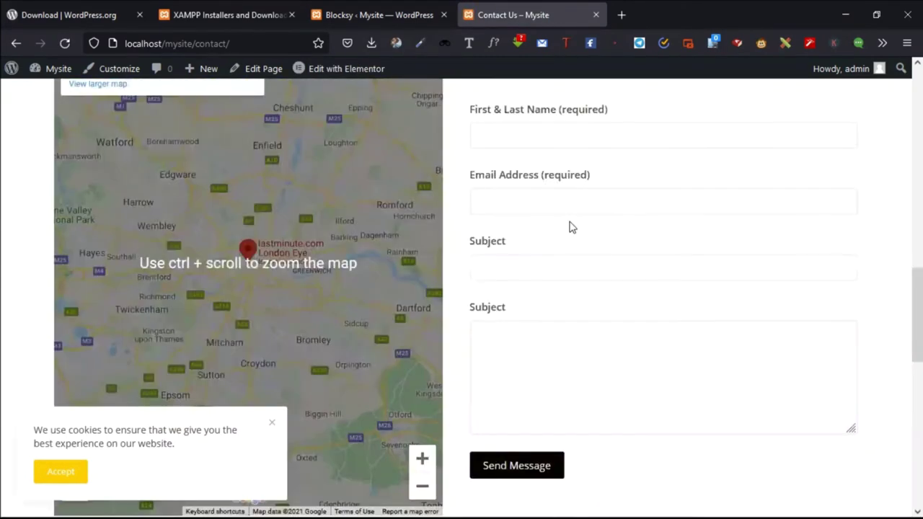
scroll(570, 227, "down", 5)
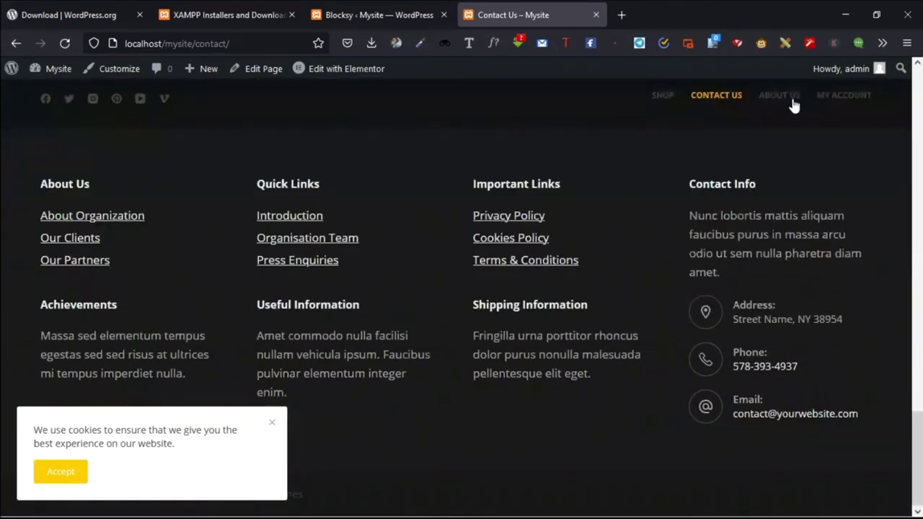
scroll(636, 151, "up", 15)
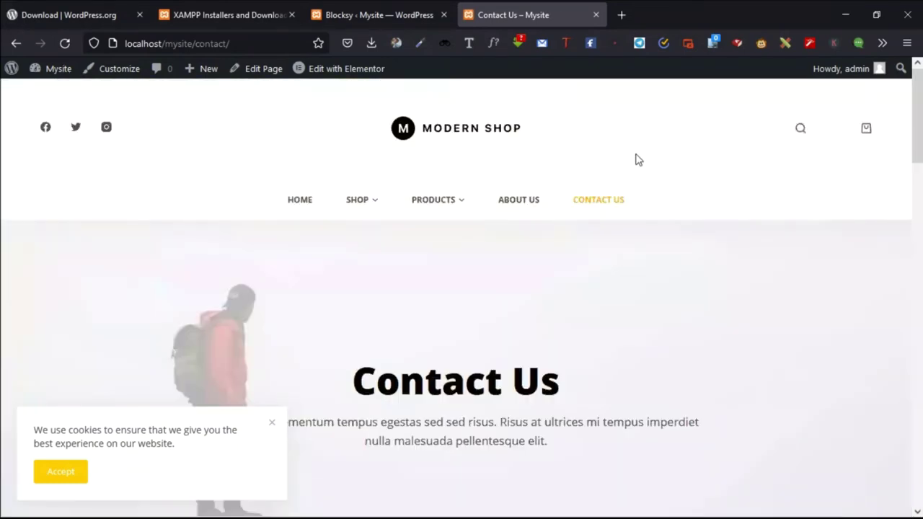
scroll(638, 158, "down", 2)
scroll(638, 157, "down", 13)
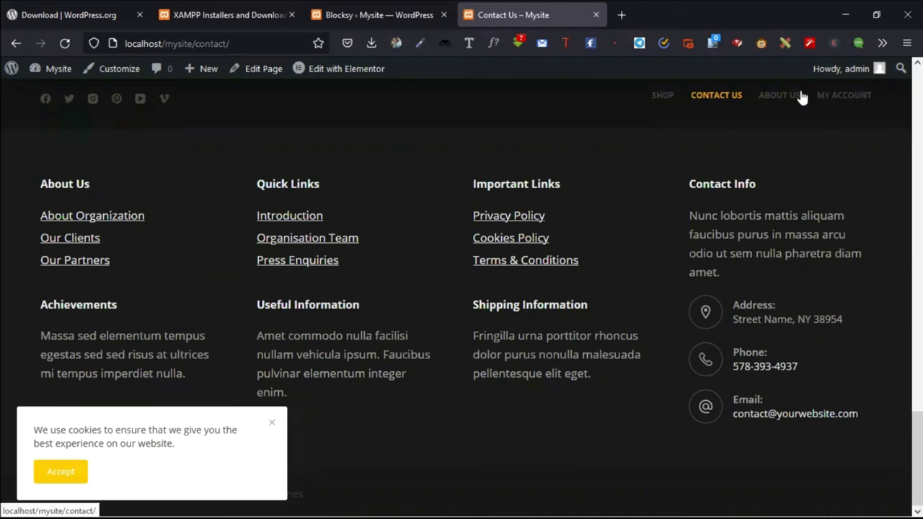
scroll(342, 209, "up", 5)
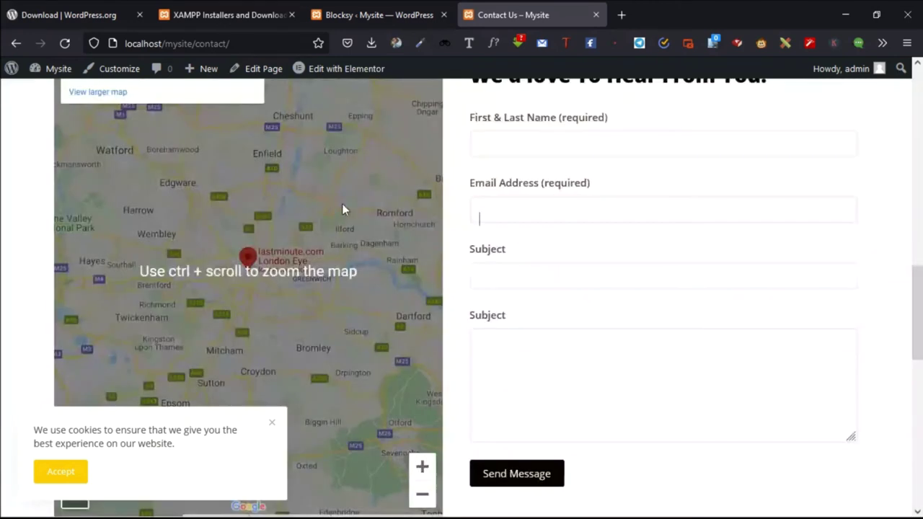
scroll(348, 209, "up", 6)
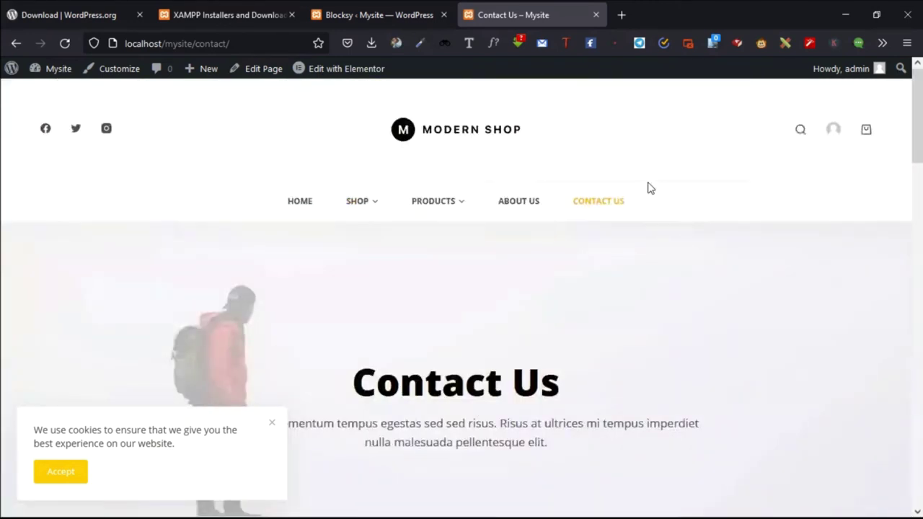
- Scroll through the About Us page, then go to the admin Dashboard
left_click(519, 202)
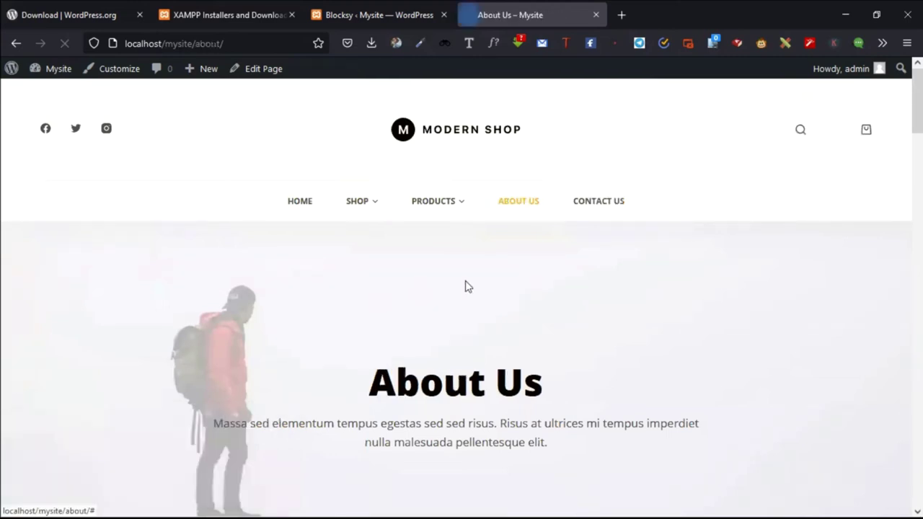
scroll(466, 282, "down", 10)
scroll(471, 282, "down", 10)
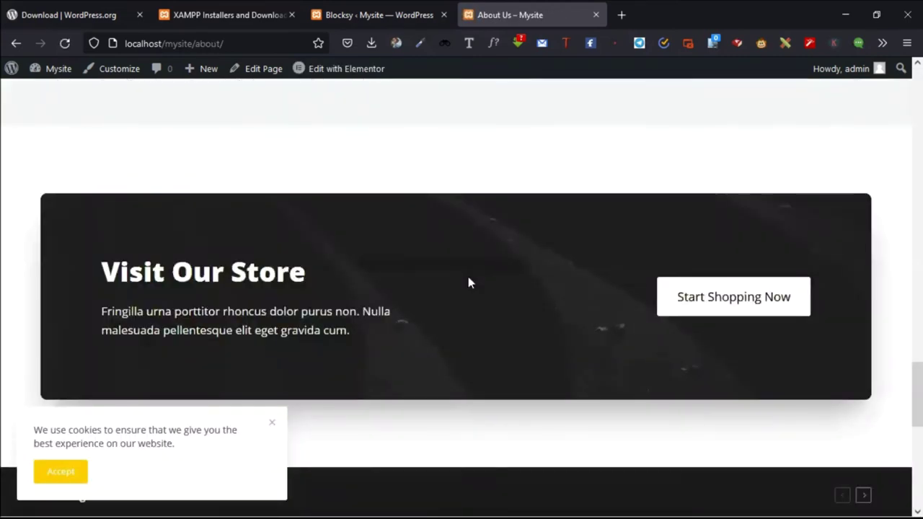
scroll(468, 275, "down", 10)
scroll(291, 236, "up", 10)
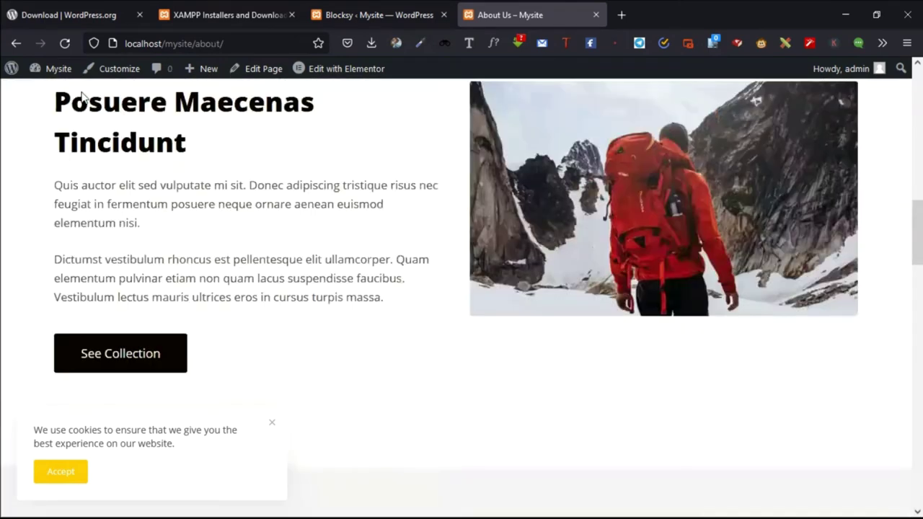
scroll(45, 87, "up", 5)
left_click(45, 93)
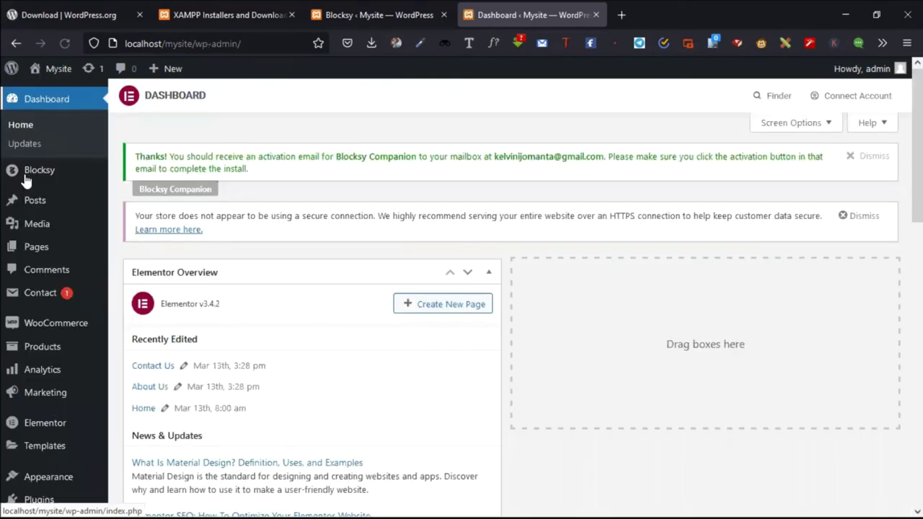
scroll(33, 216, "down", 3)
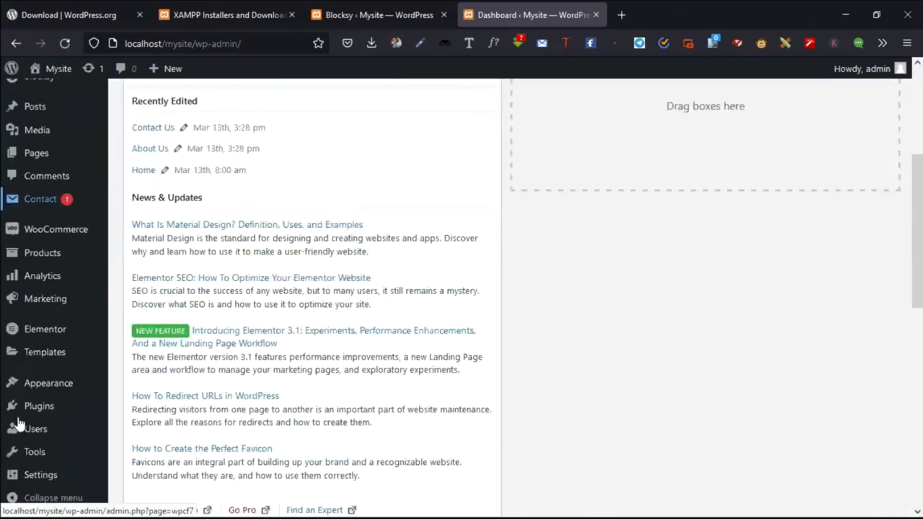
scroll(54, 159, "down", 1)
scroll(29, 130, "up", 5)
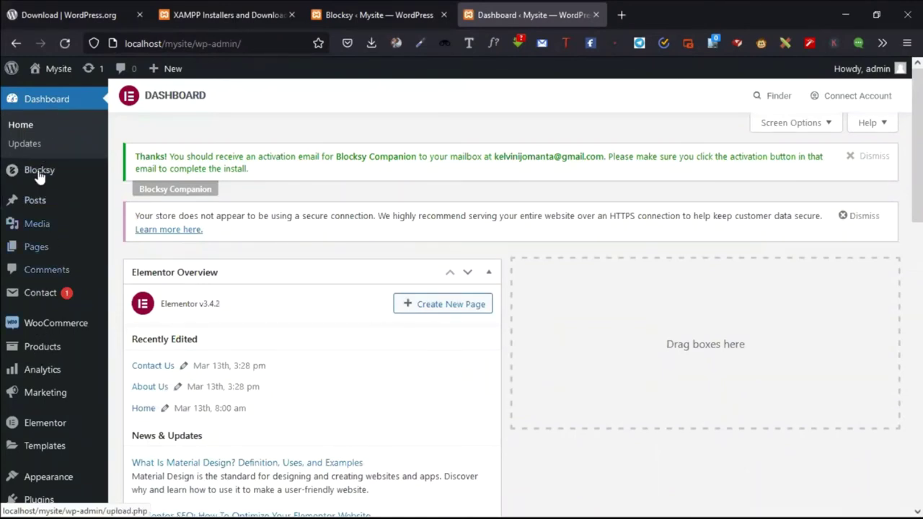
scroll(33, 216, "down", 1)
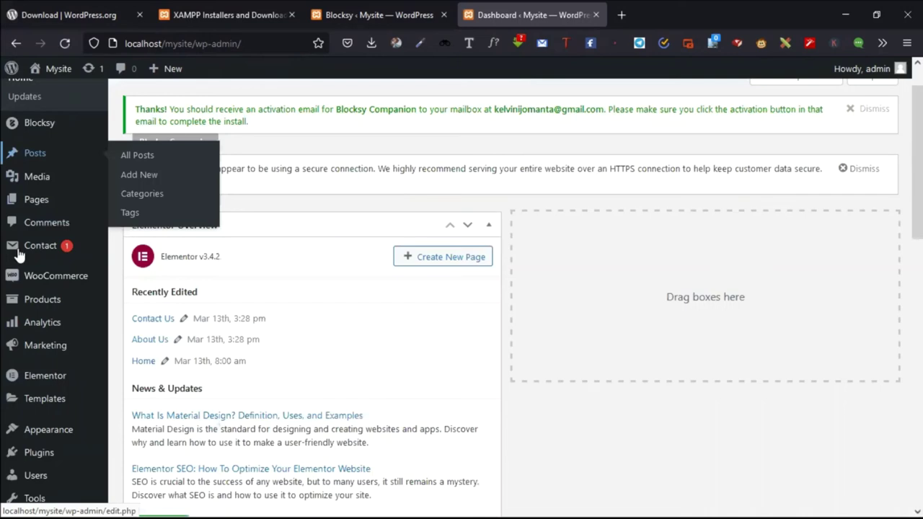
scroll(51, 261, "down", 1)
mouse_move(54, 282)
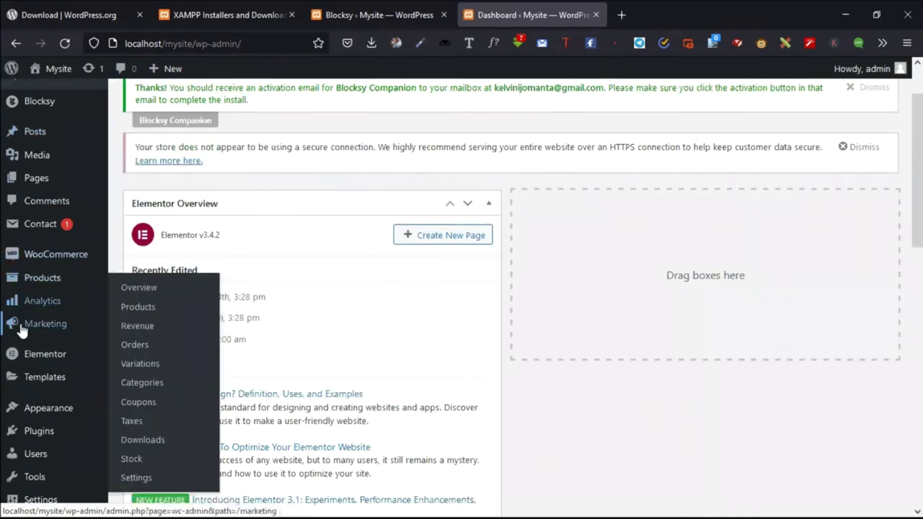
scroll(62, 329, "down", 2)
scroll(36, 353, "down", 1)
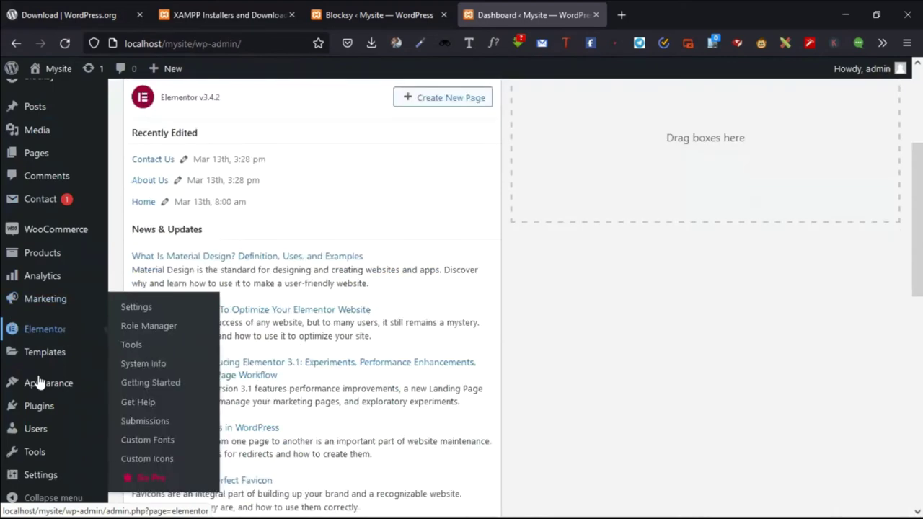
scroll(59, 354, "down", 5)
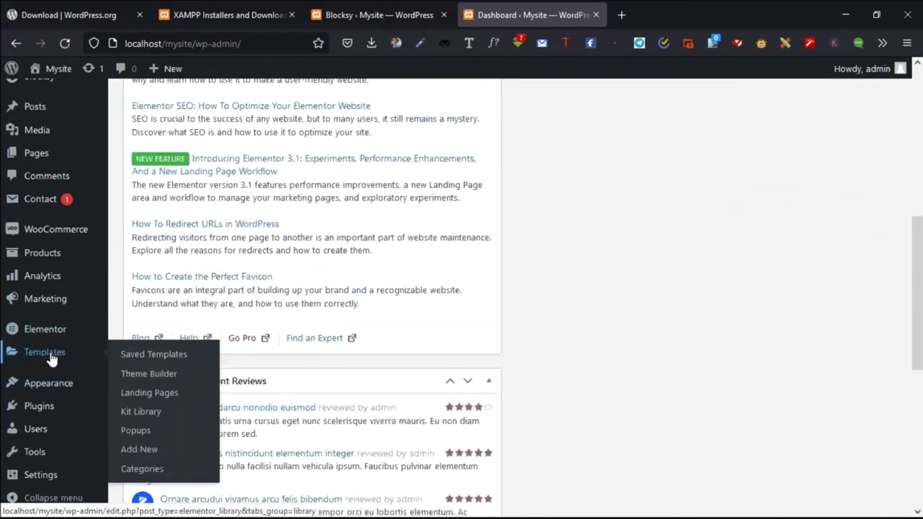
mouse_move(36, 452)
scroll(229, 312, "up", 8)
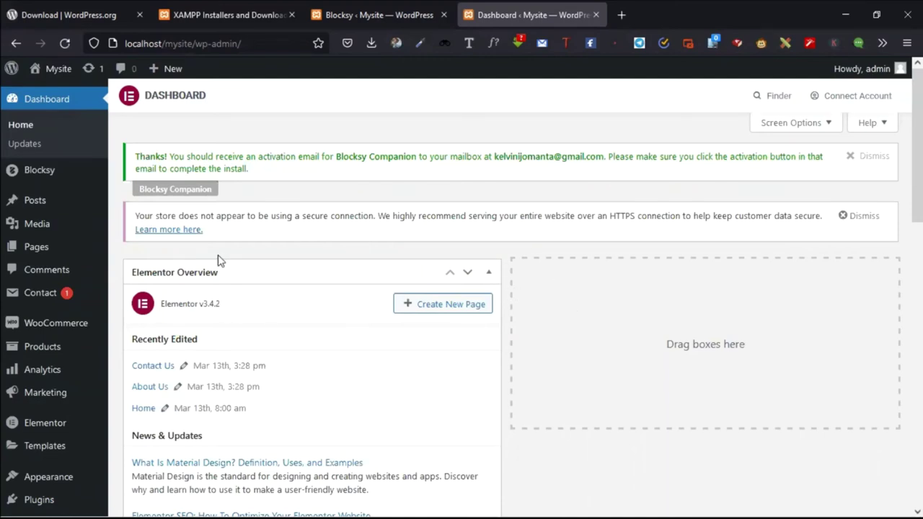
scroll(220, 260, "down", 1)
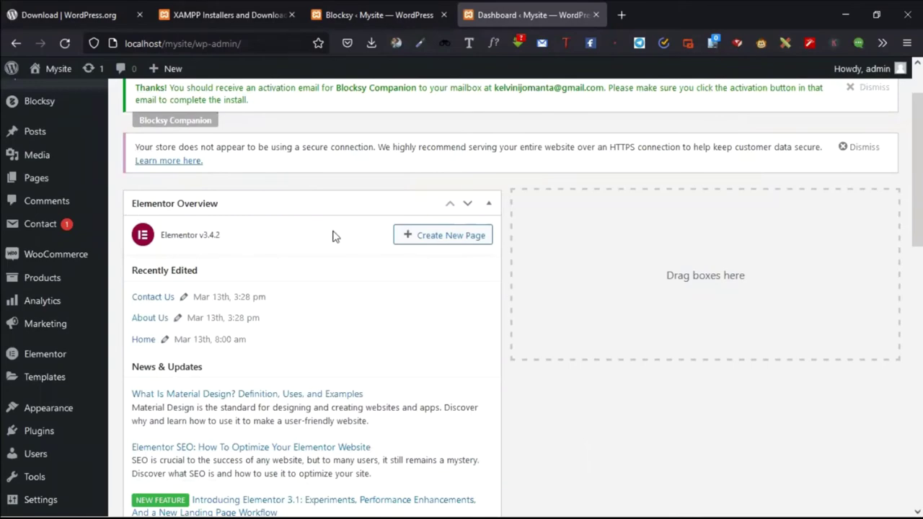
scroll(213, 233, "down", 1)
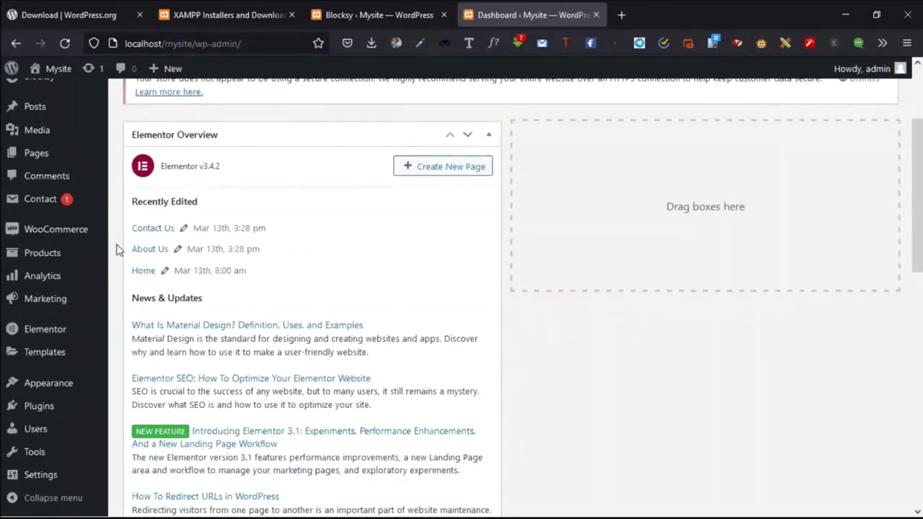
scroll(209, 415, "down", 2)
scroll(404, 368, "up", 4)
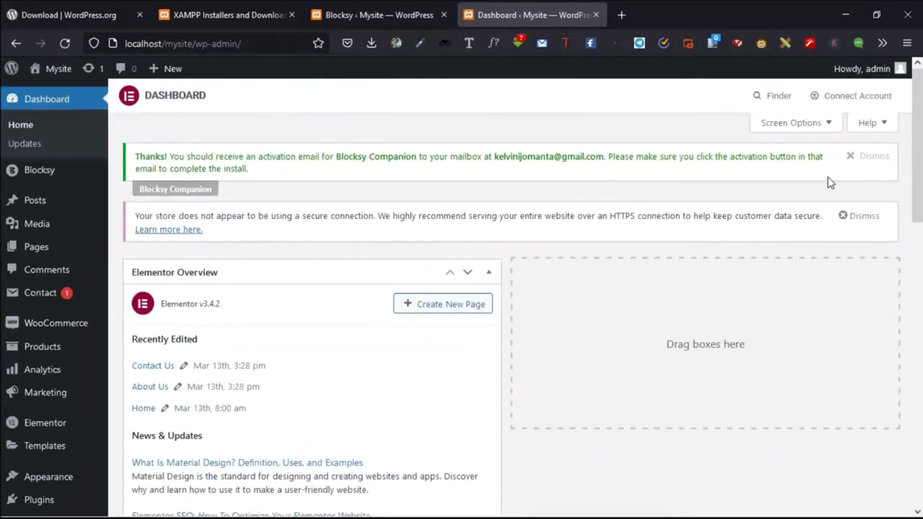
- Hide the Elementor Overview, Elementor Top Bar and WooCommerce Recent Reviews boxes, keeping WooCommerce Status
left_click(793, 127)
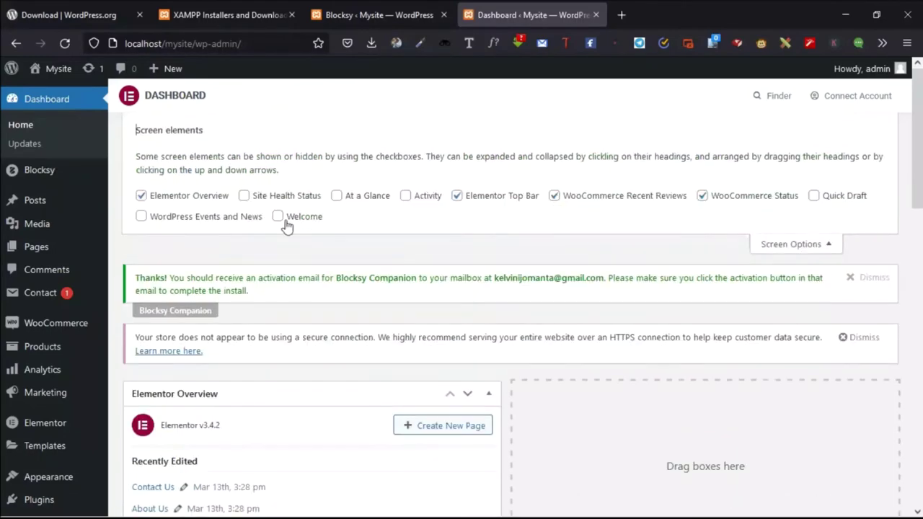
left_click(141, 196)
left_click(791, 243)
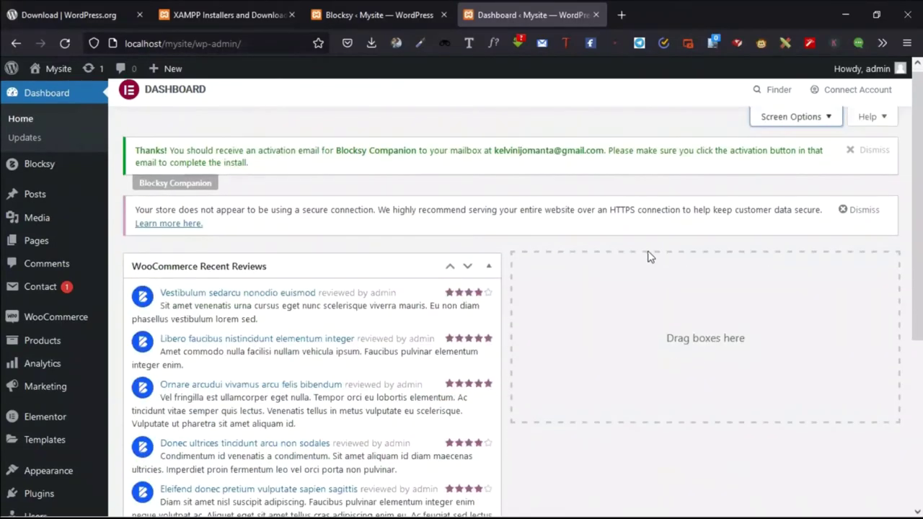
scroll(105, 216, "down", 1)
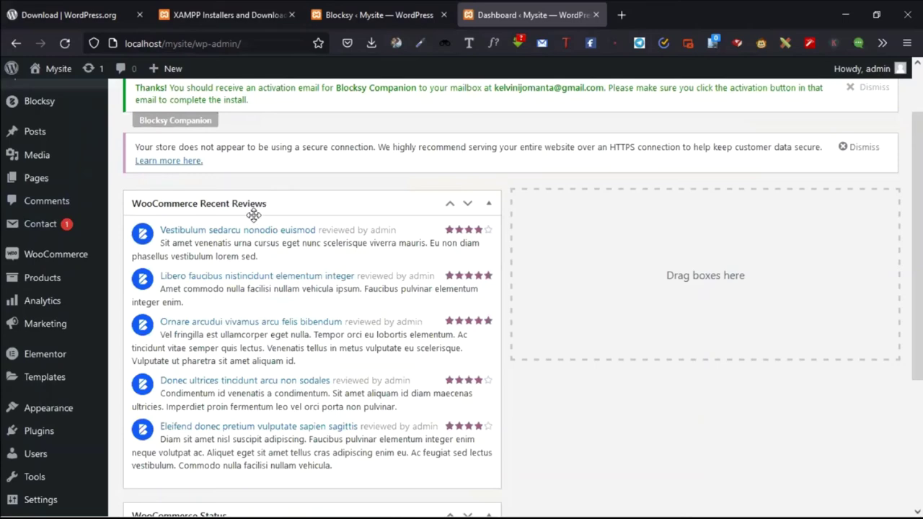
scroll(845, 123, "up", 1)
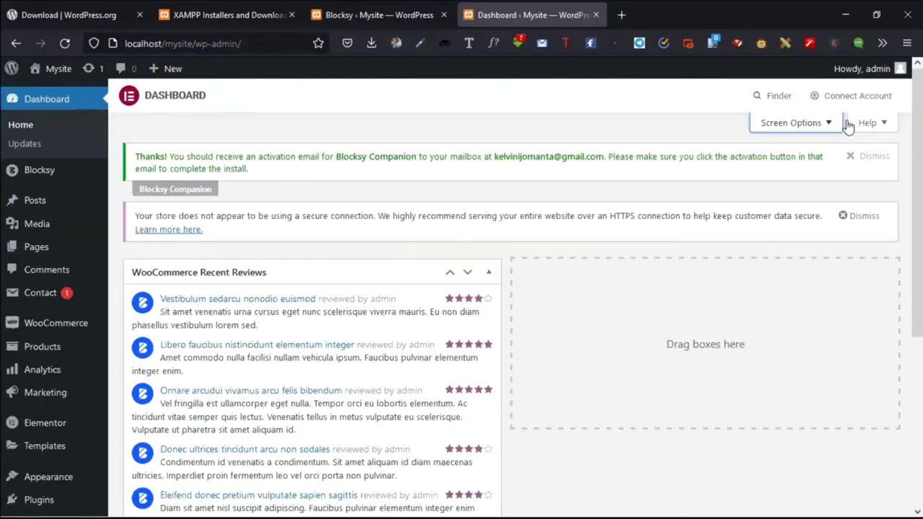
left_click(820, 123)
left_click(457, 196)
left_click(554, 162)
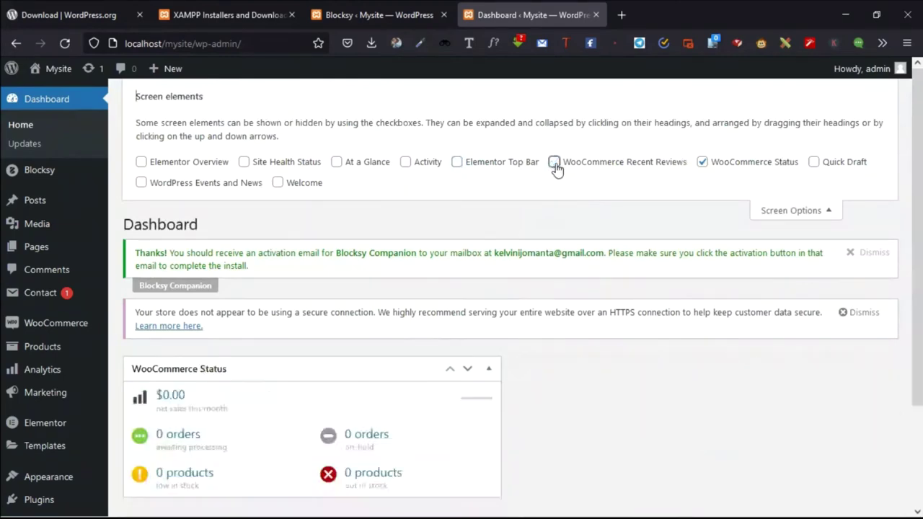
left_click(702, 162)
left_click(702, 163)
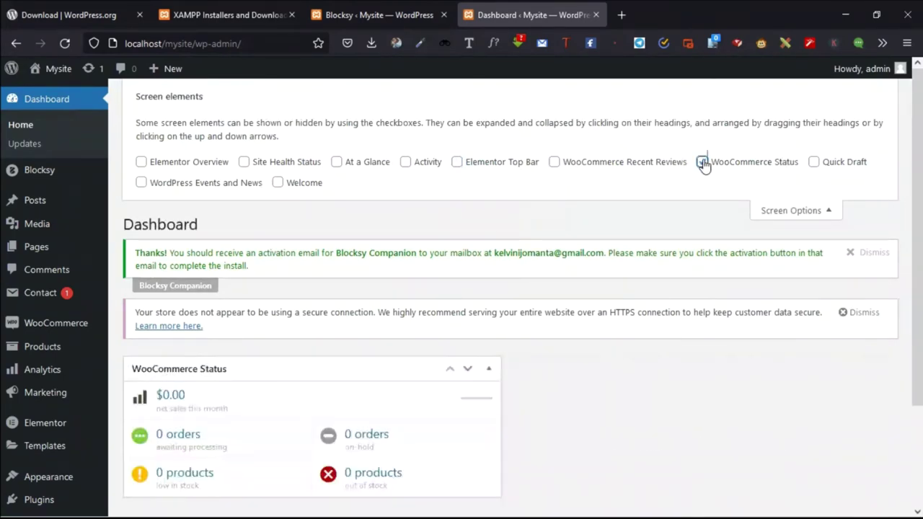
scroll(615, 354, "down", 2)
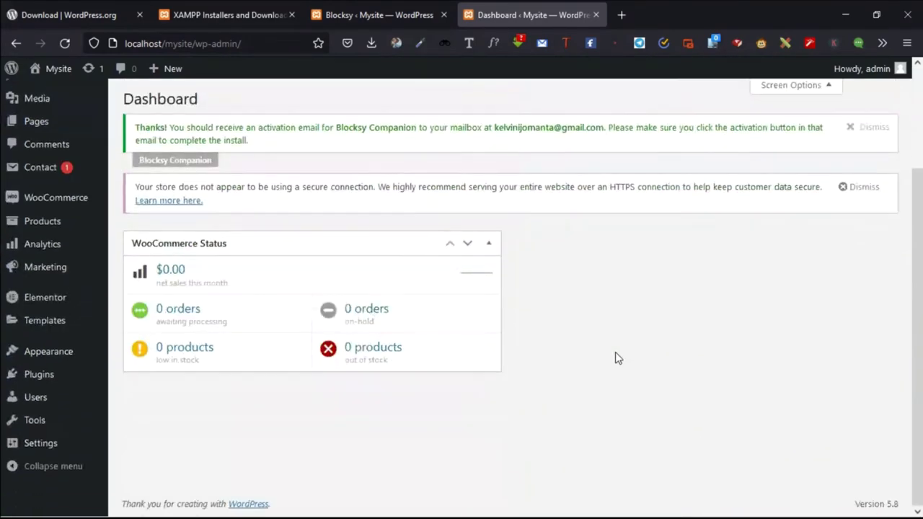
- Dismiss the HTTPS security notice and the Blocksy Companion activation notice
left_click(862, 188)
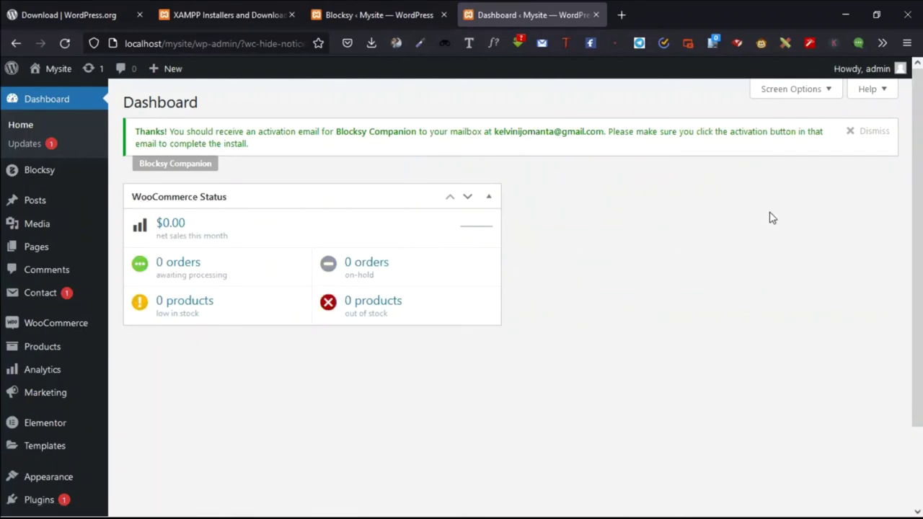
left_click(871, 131)
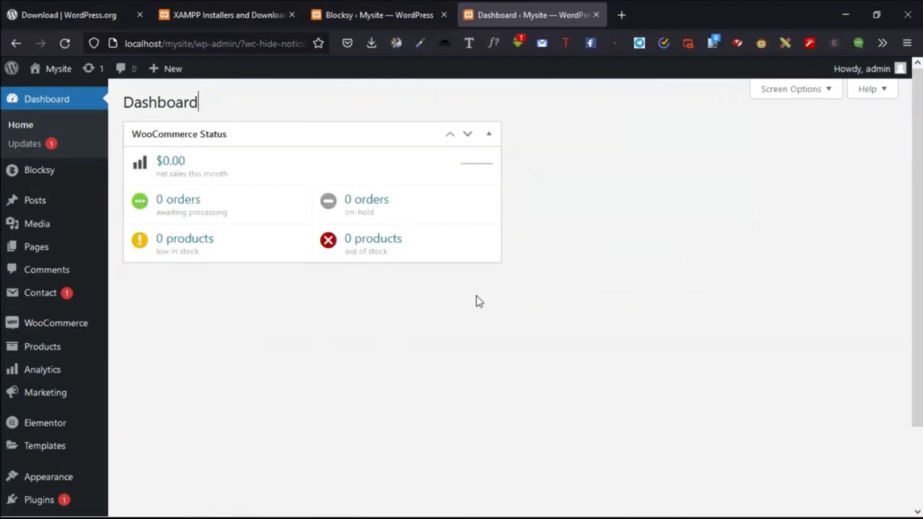
scroll(476, 301, "down", 3)
scroll(486, 301, "up", 3)
- Go to the Installed Plugins list
mouse_move(24, 300)
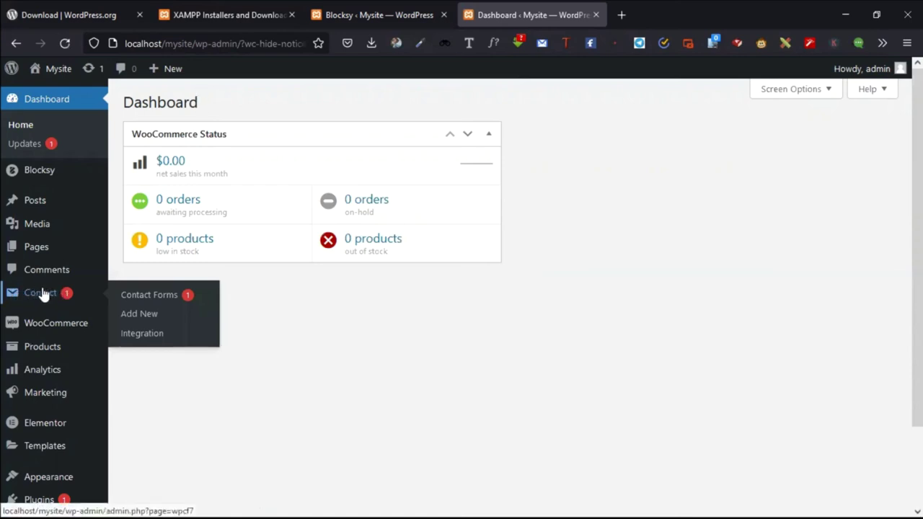
scroll(42, 294, "down", 1)
left_click(43, 411)
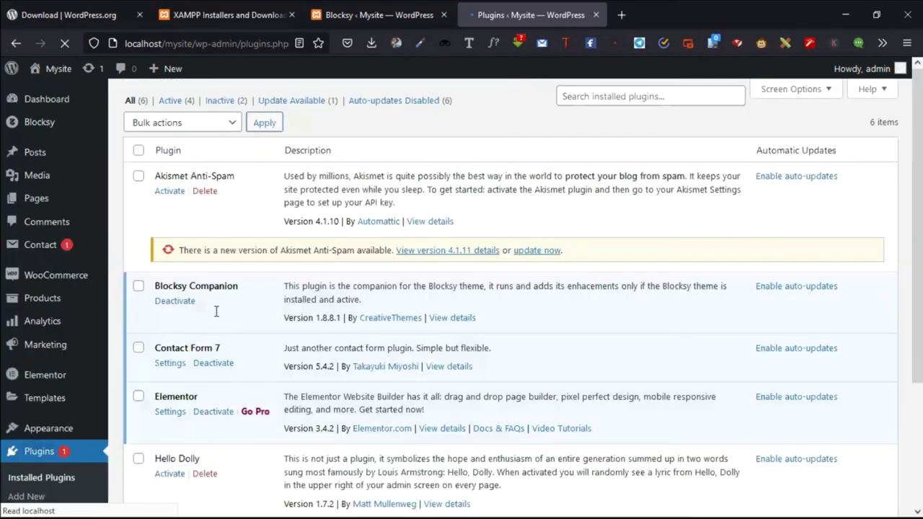
- Highlight the Blocksy Companion and Contact Form 7 entries in the plugins list
scroll(204, 231, "down", 2)
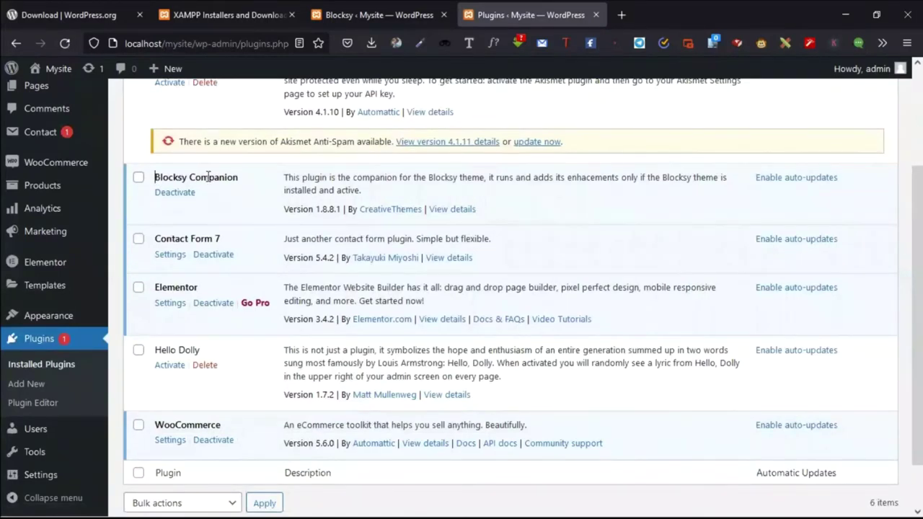
left_click_drag(208, 177, 244, 180)
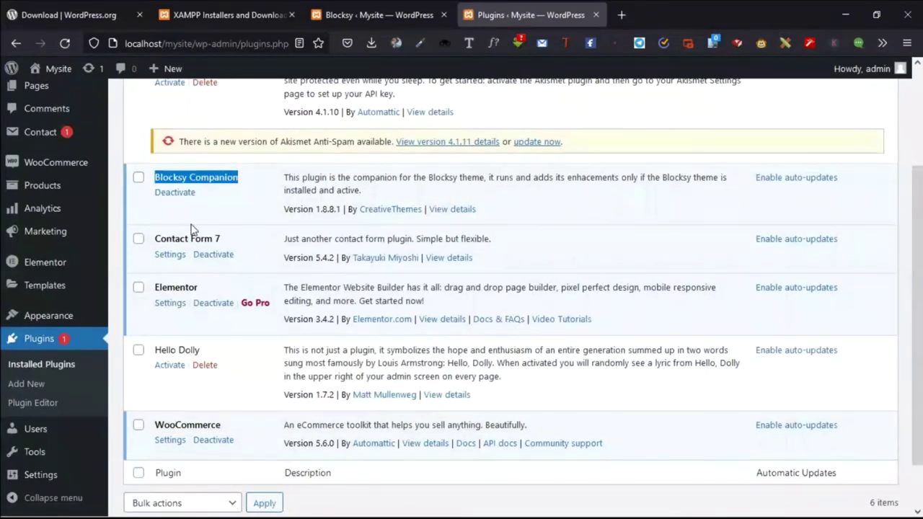
mouse_move(152, 239)
left_mouse_down()
mouse_move(239, 232)
mouse_move(233, 241)
mouse_move(154, 238)
left_mouse_up()
left_click(172, 237)
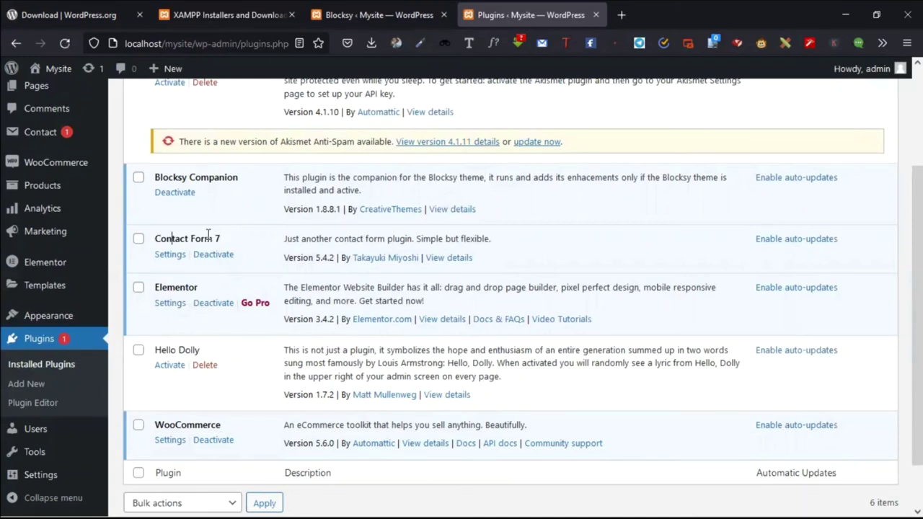
- Open the live site from the Mysite admin bar menu in a new tab and switch to it
mouse_move(58, 68)
right_click(65, 101)
left_click(93, 105)
key("ctrl+Tab")
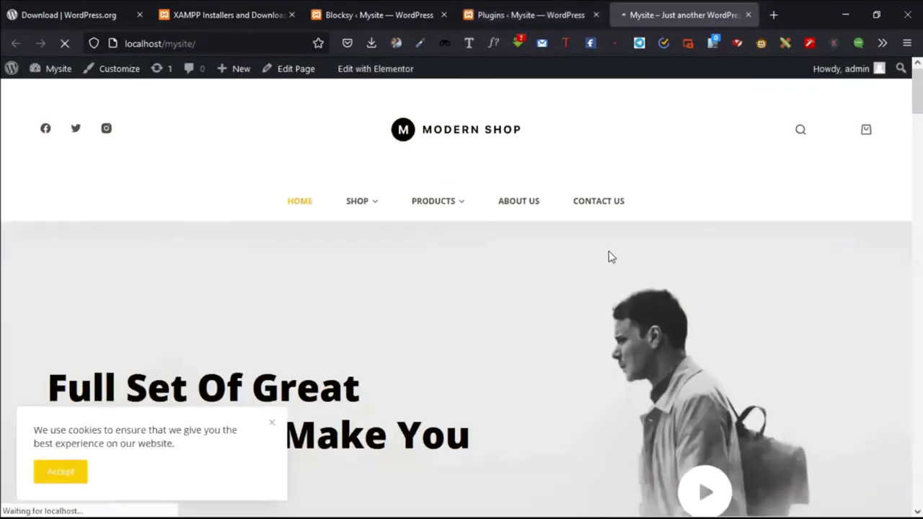
- Open Contact Us and click through the name, email, subject and message form fields
left_click(600, 207)
scroll(600, 206, "down", 6)
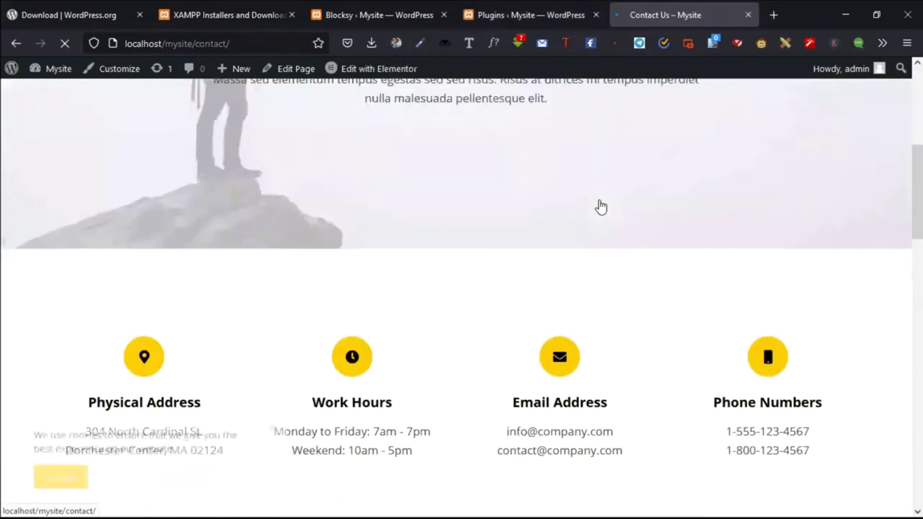
scroll(600, 206, "down", 5)
scroll(575, 200, "up", 2)
scroll(573, 200, "down", 1)
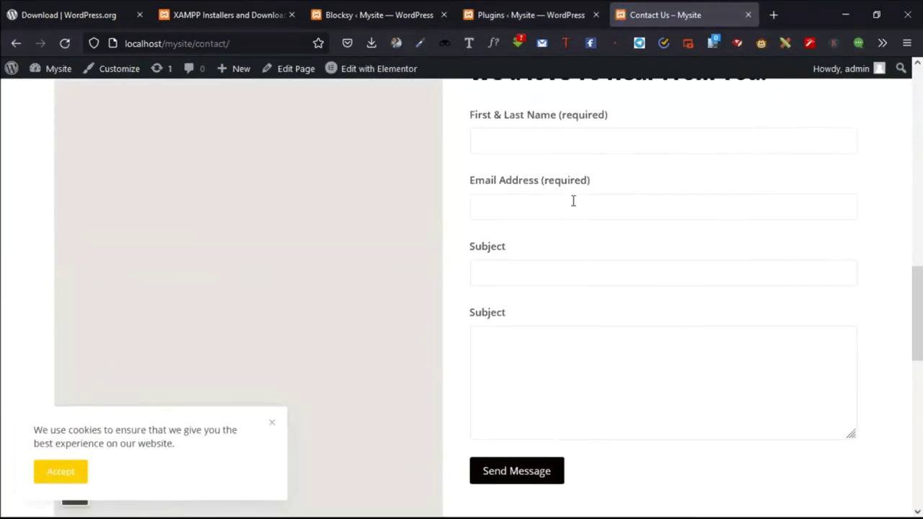
left_click(494, 135)
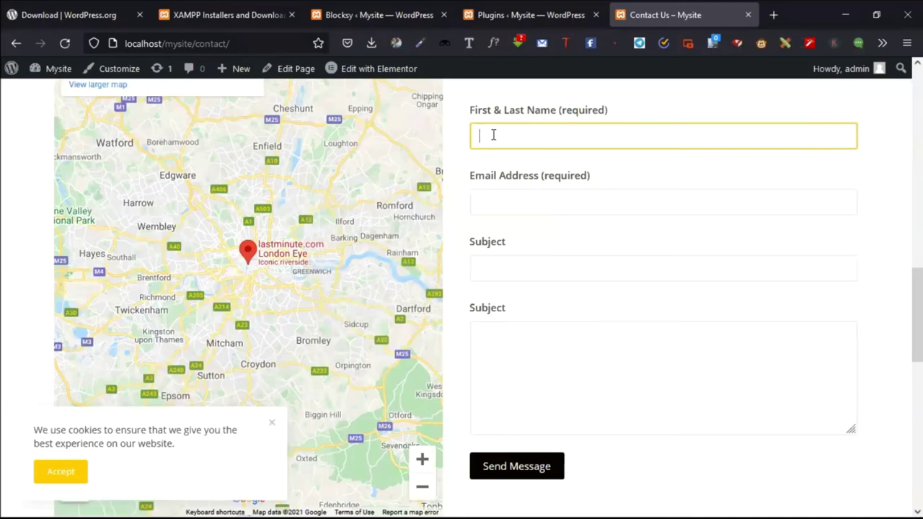
left_click(515, 210)
left_click(510, 264)
left_click(497, 333)
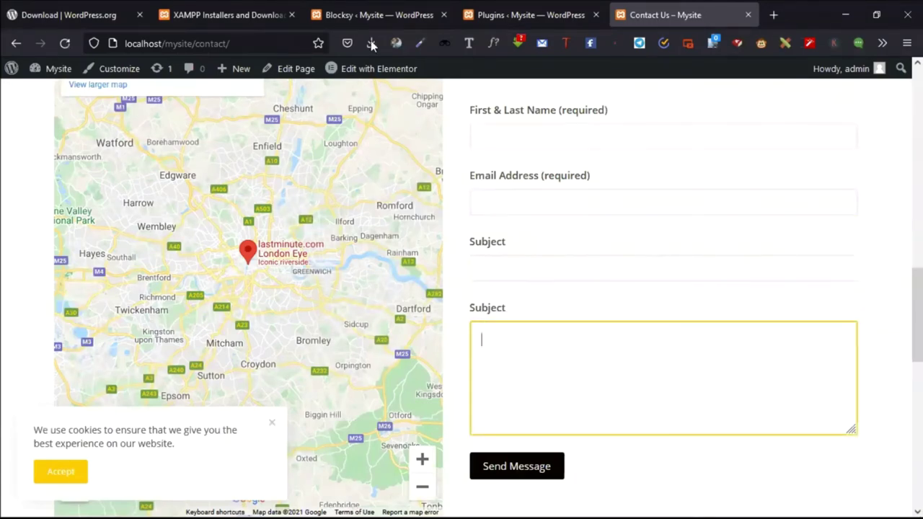
- Highlight Contact Form 7 and Elementor in the plugins tab, then return to Contact Us
left_click(491, 22)
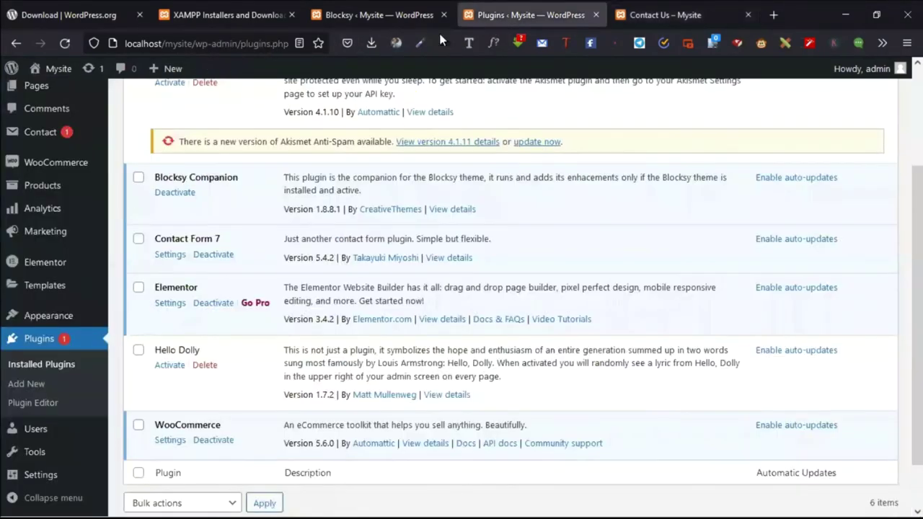
triple_click(150, 240)
scroll(162, 232, "down", 2)
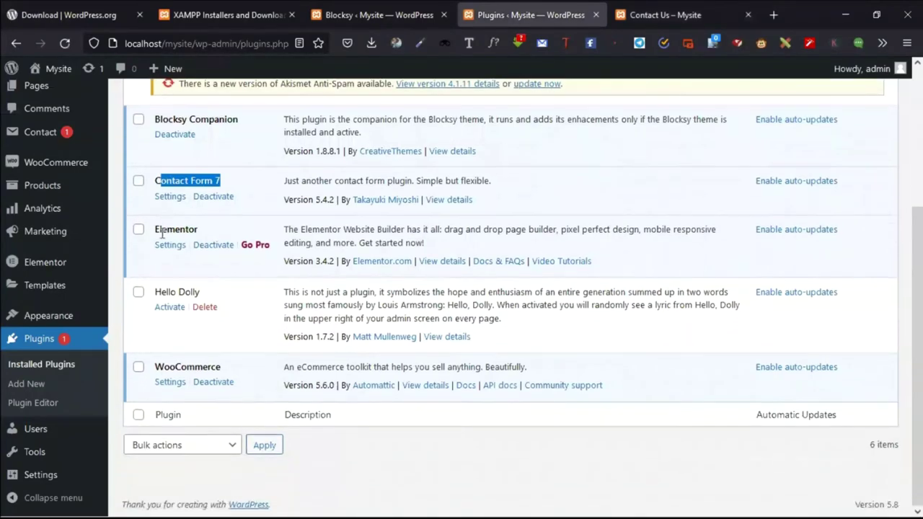
left_click_drag(199, 232, 159, 229)
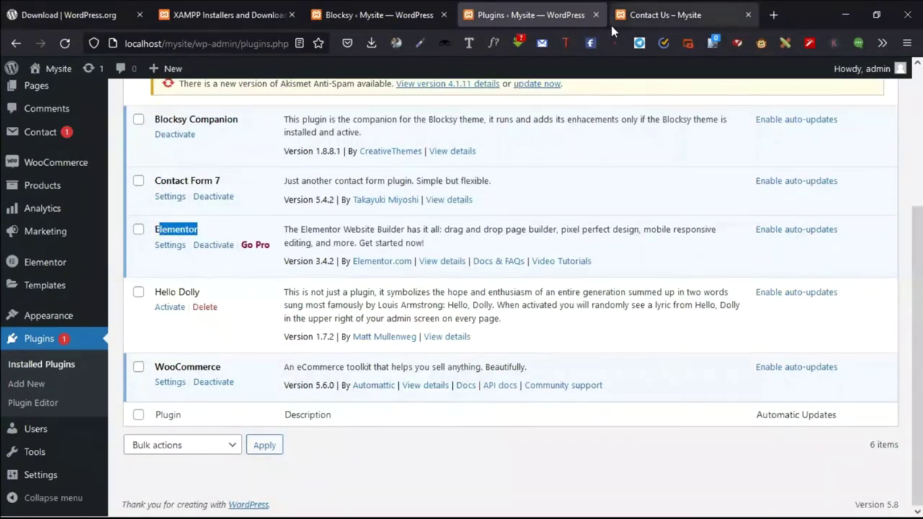
left_click(663, 14)
scroll(365, 162, "up", 10)
scroll(375, 130, "up", 1)
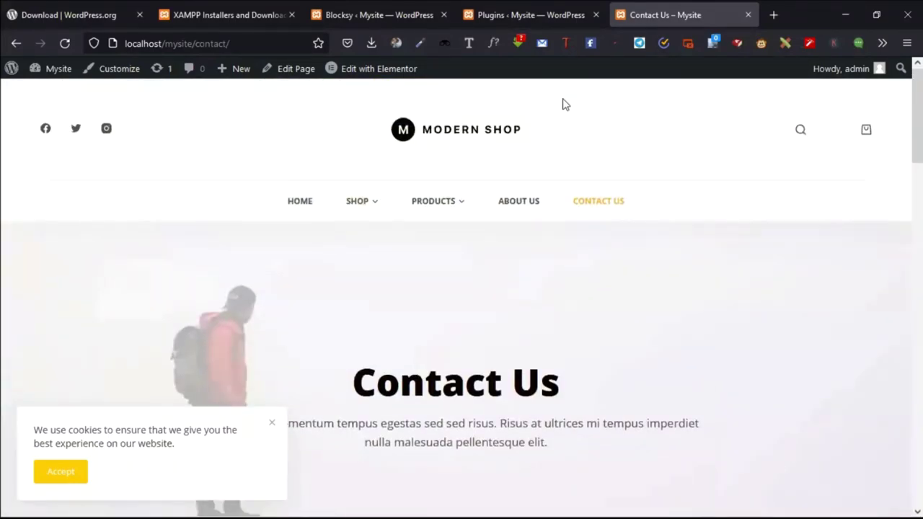
- Recreate the missing default kit in Elementor Tools and reload the Contact Us editor
mouse_move(329, 68)
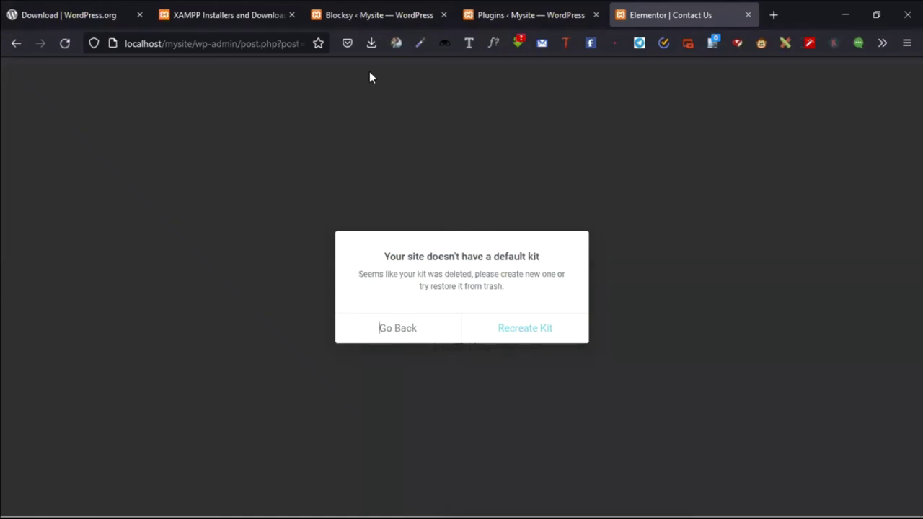
left_click(534, 342)
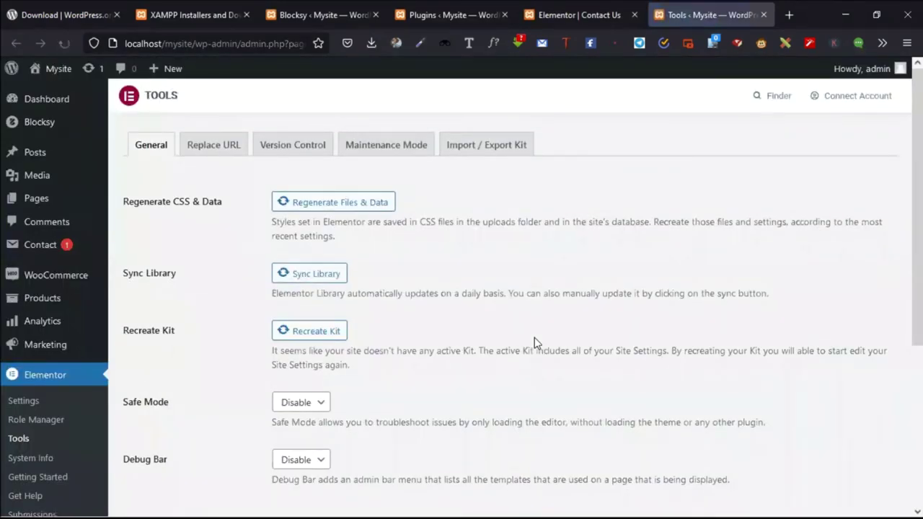
left_click(312, 339)
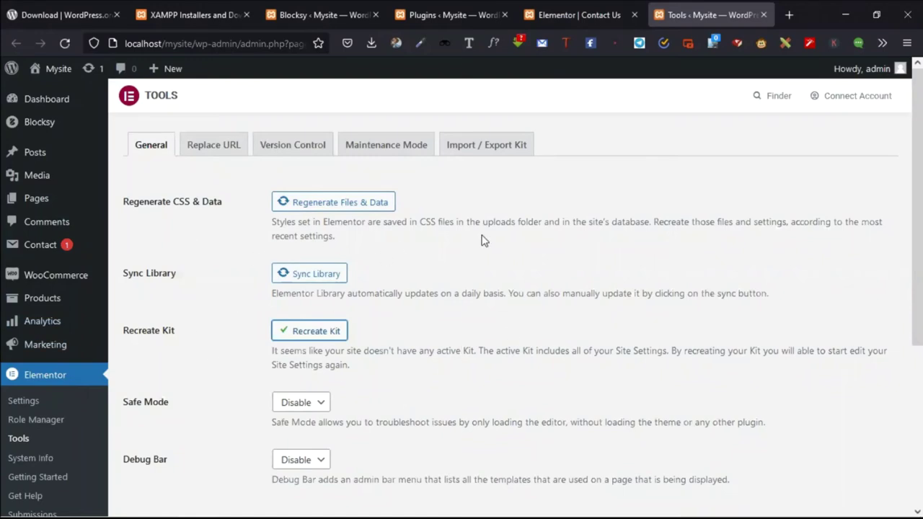
left_click(611, 22)
left_click(725, 51)
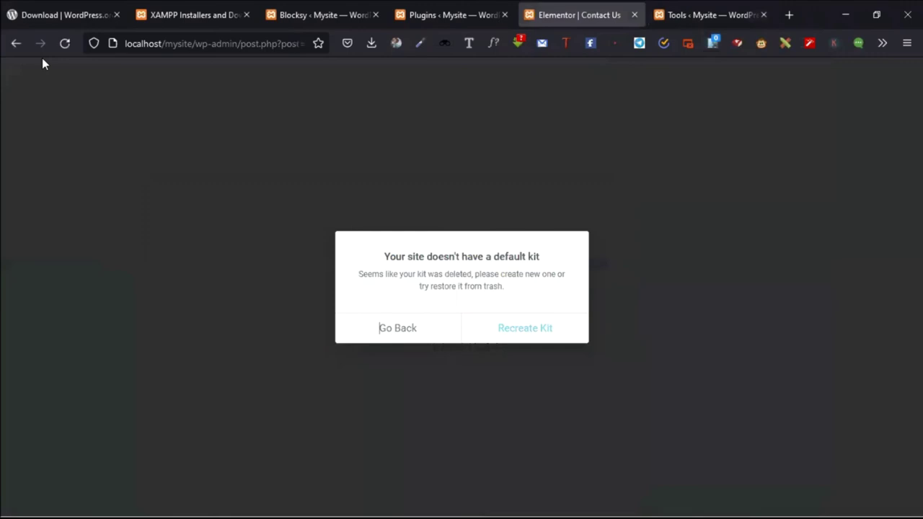
left_click(64, 44)
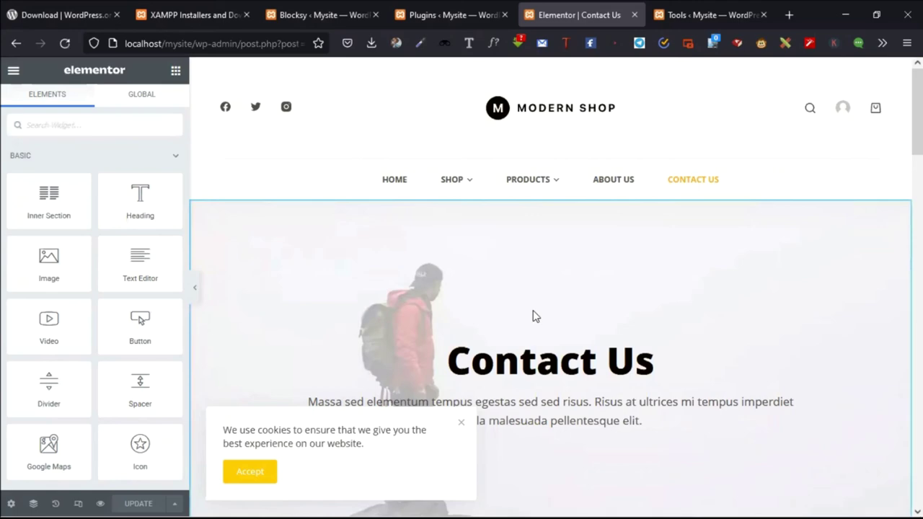
- Select the intro paragraph, dismiss the preview's cookie notice and try dragging the Work Hours box
scroll(533, 315, "down", 3)
scroll(569, 286, "up", 1)
left_click(569, 287)
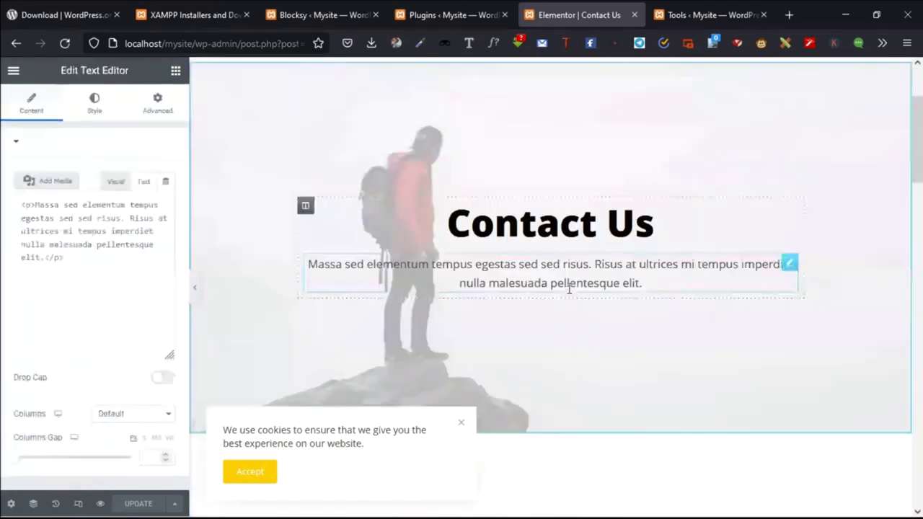
scroll(522, 232, "up", 2)
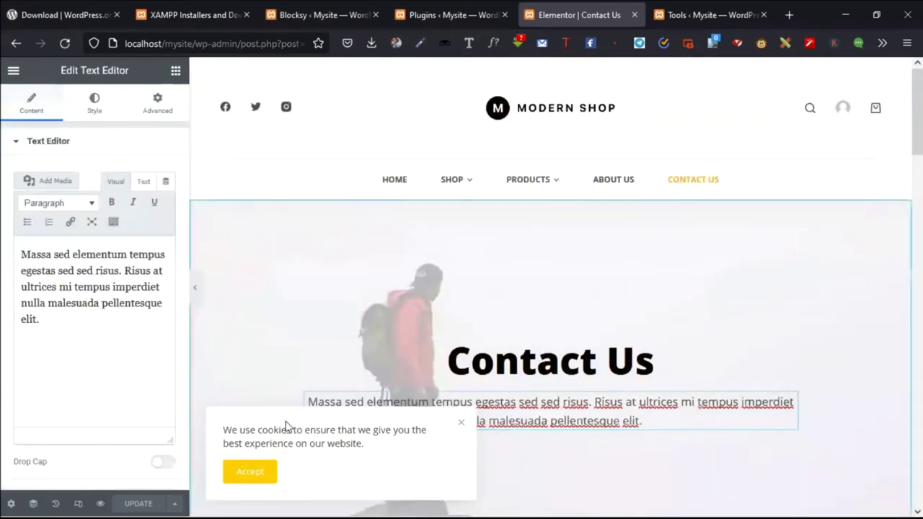
left_click(252, 471)
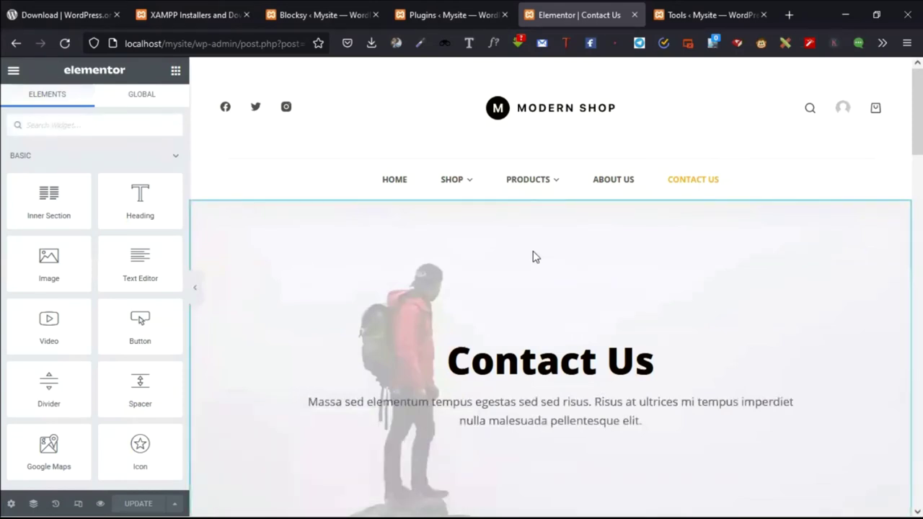
mouse_move(551, 191)
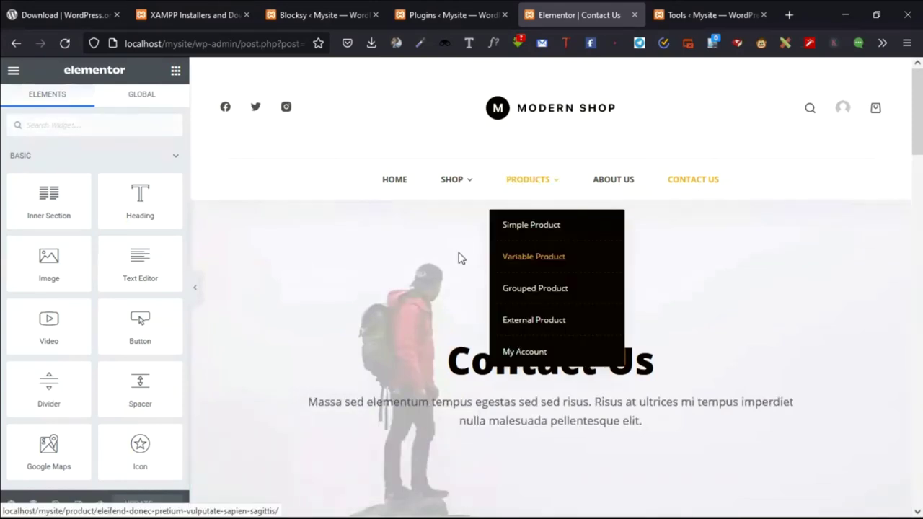
scroll(552, 233, "down", 5)
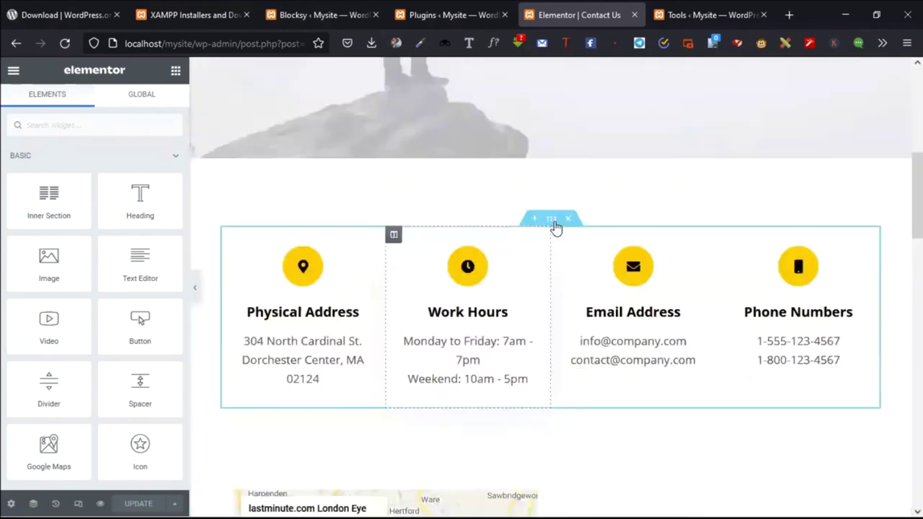
left_click_drag(467, 310, 436, 297)
- Drag the Google Maps column to the right side of the contact form
scroll(454, 265, "down", 4)
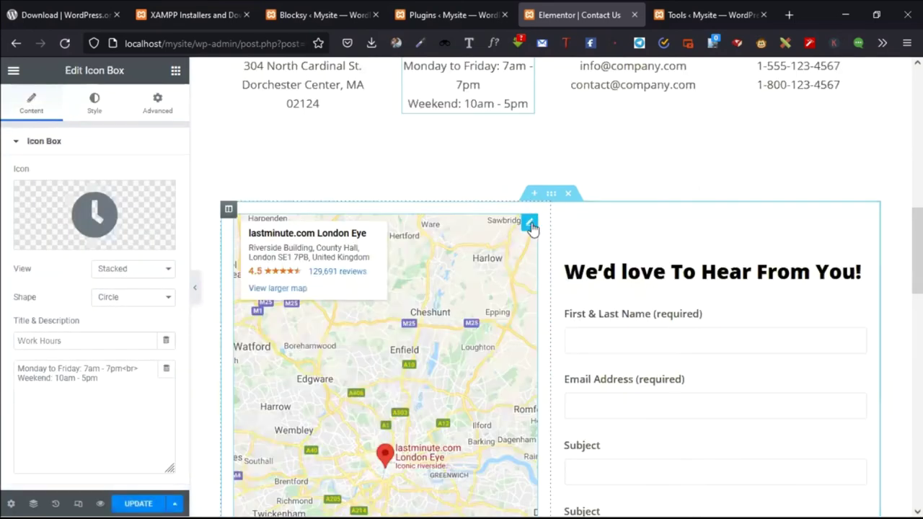
left_click(231, 215)
left_click_drag(231, 215, 699, 310)
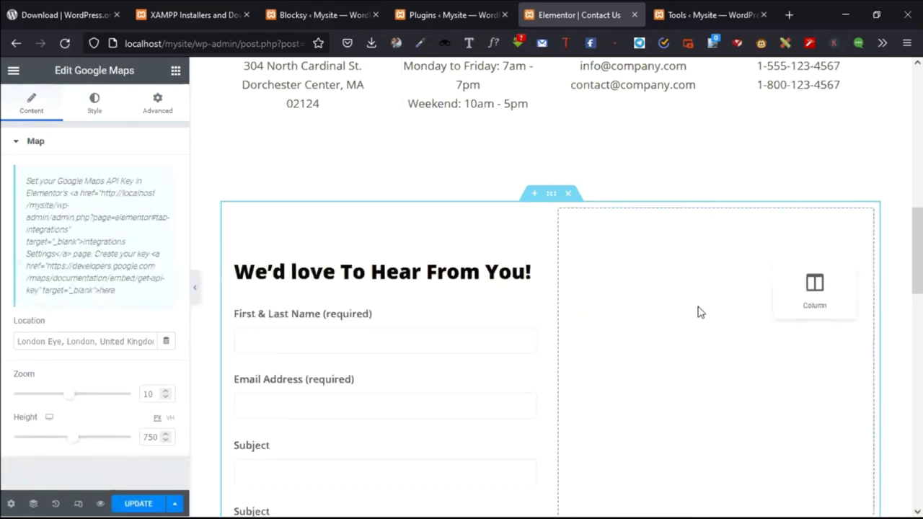
scroll(698, 306, "down", 3)
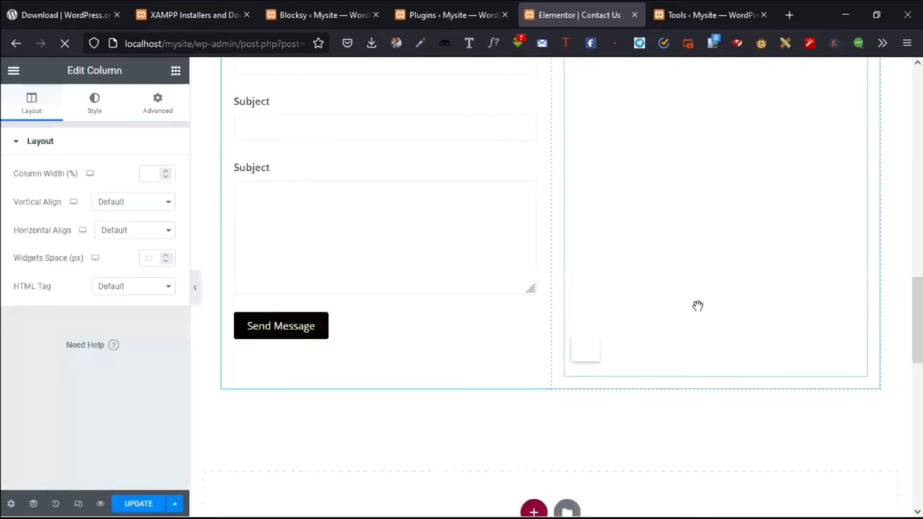
scroll(364, 316, "down", 3)
scroll(351, 315, "down", 5)
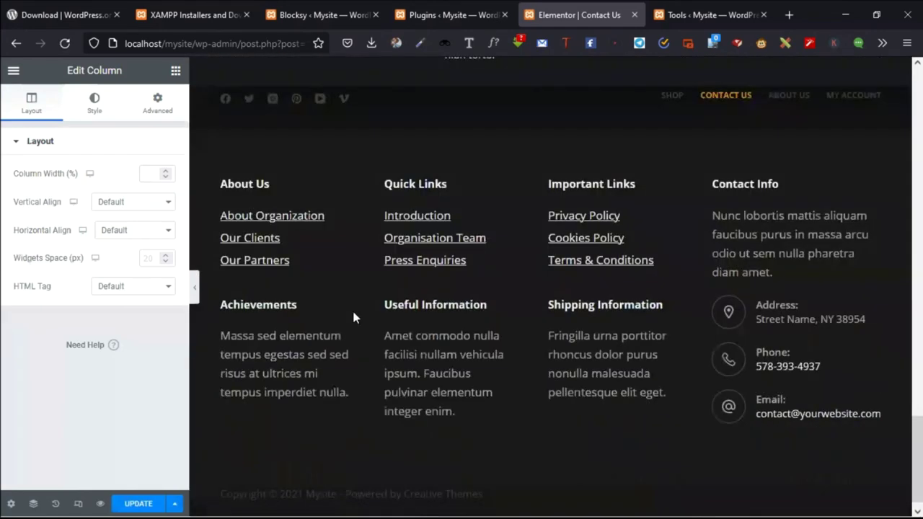
scroll(441, 369, "up", 7)
scroll(441, 368, "up", 5)
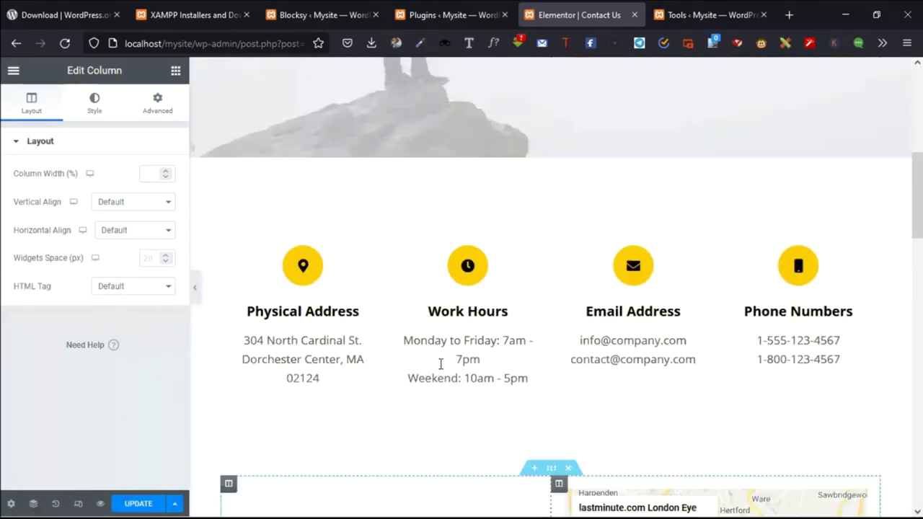
scroll(441, 369, "up", 5)
left_click(528, 179)
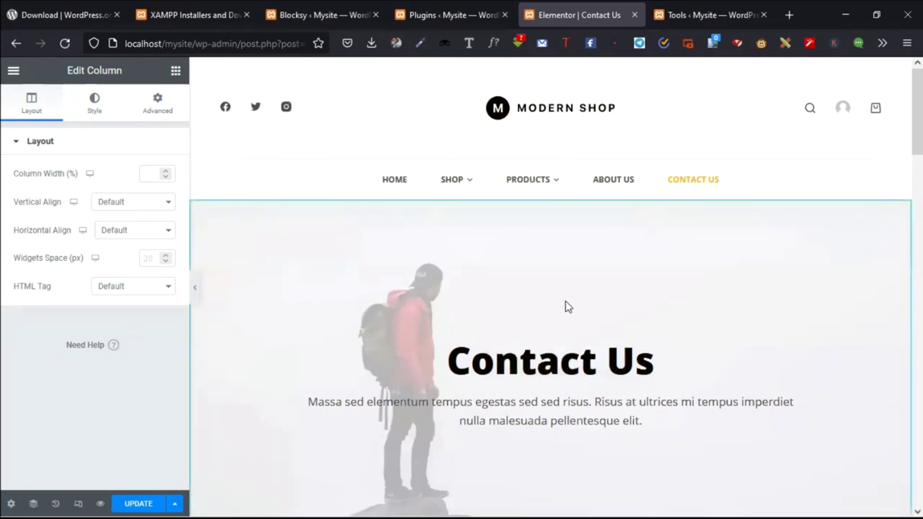
- Save the Contact Us page in Elementor, then activate the Hello Dolly plugin
left_click(135, 504)
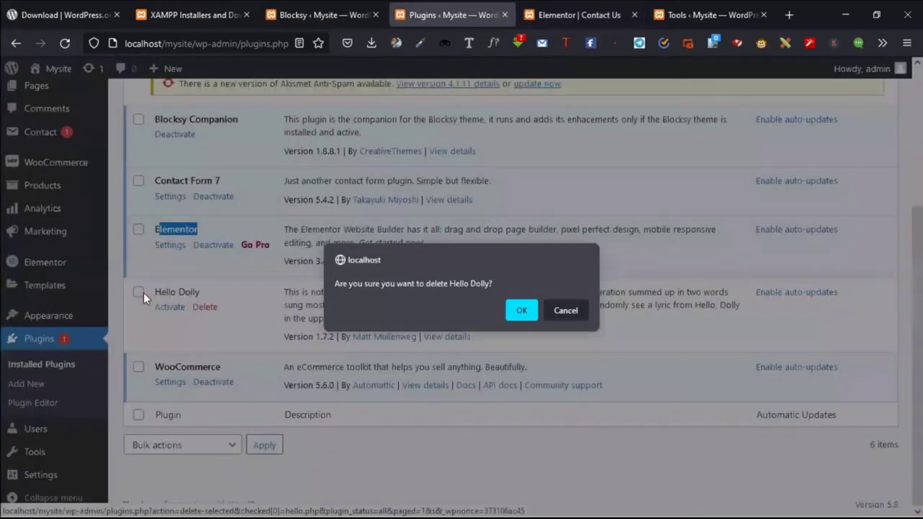
left_click(559, 311)
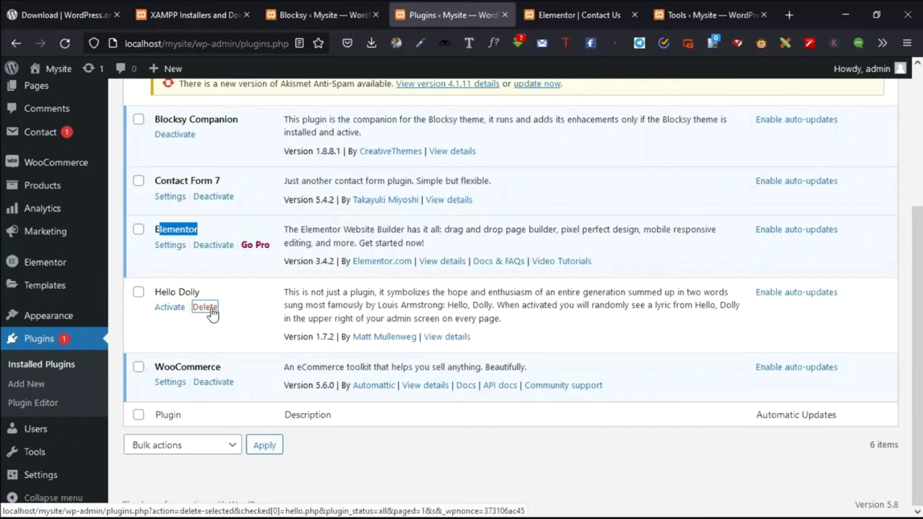
left_click(173, 309)
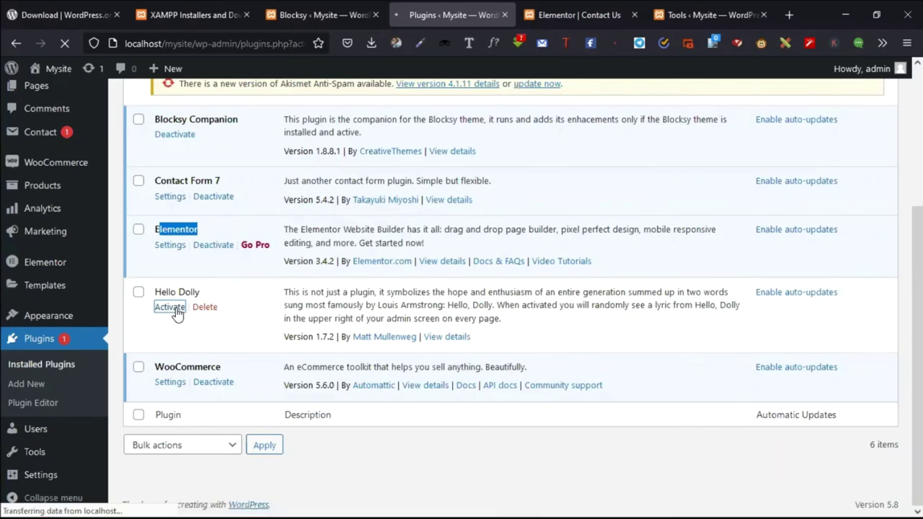
scroll(178, 311, "down", 3)
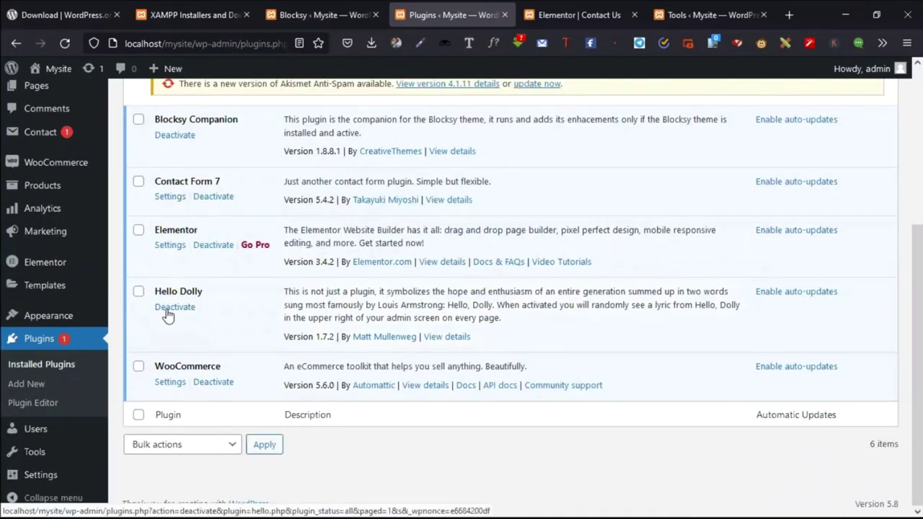
- Deactivate Hello Dolly and delete it, confirming the deletion
left_click(173, 308)
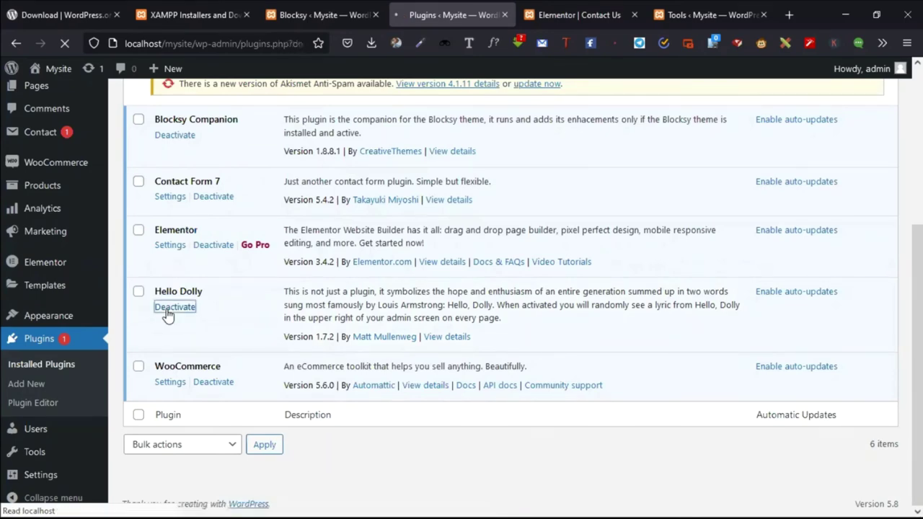
scroll(211, 315, "down", 3)
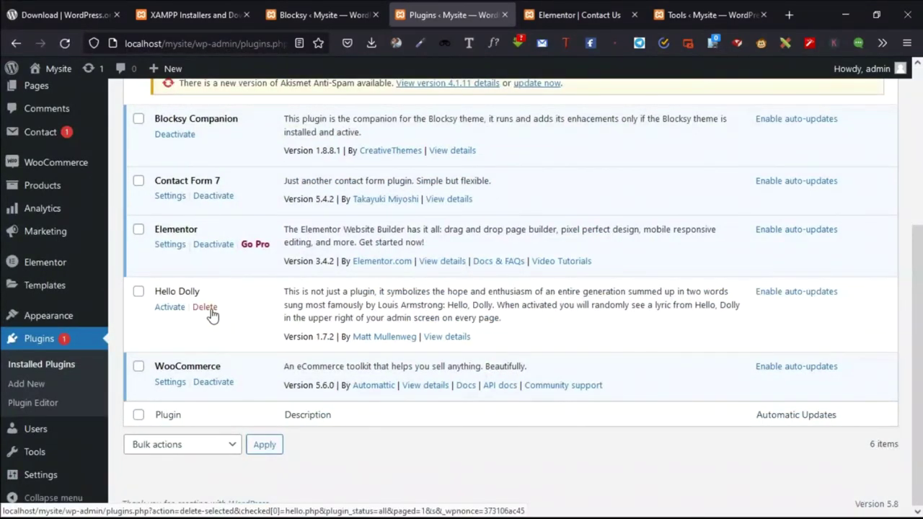
left_click(210, 310)
key("Return")
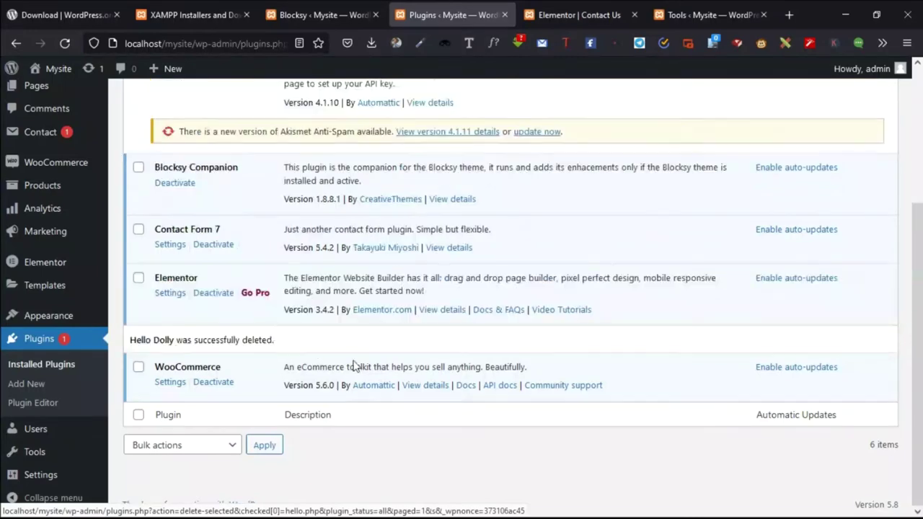
scroll(270, 332, "up", 2)
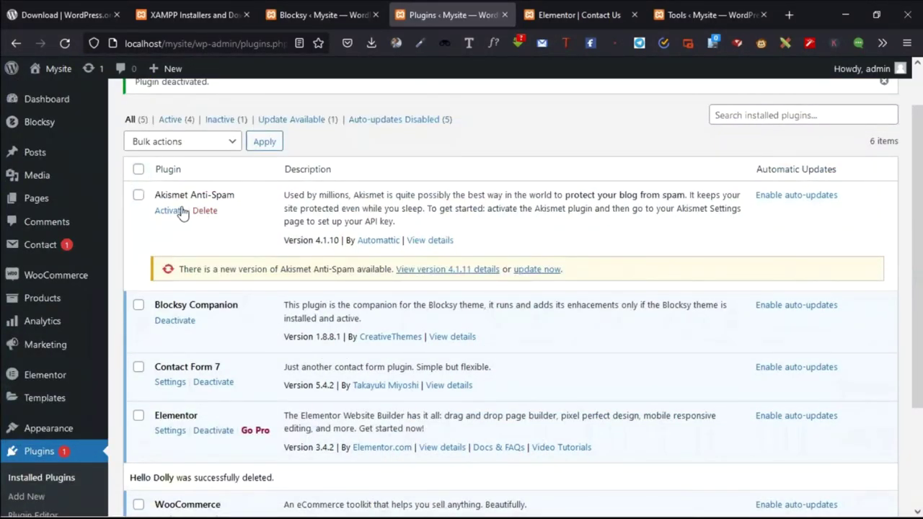
triple_click(182, 268)
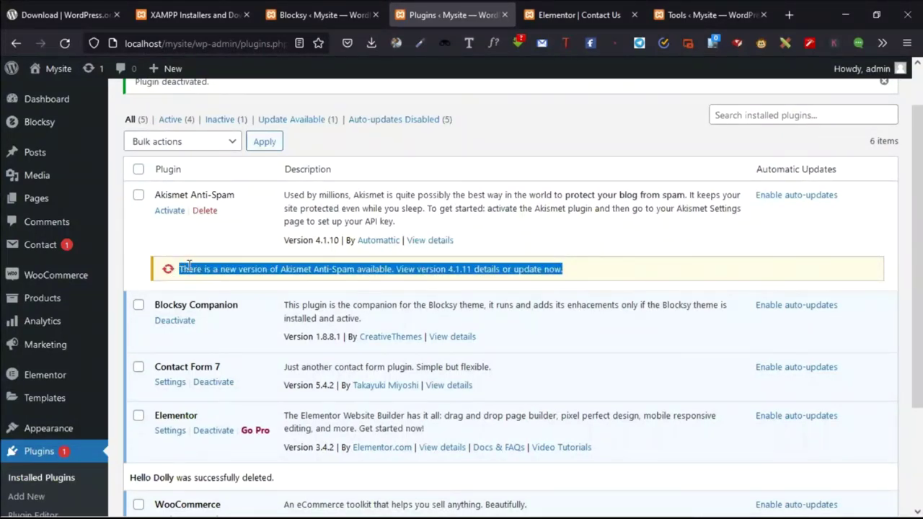
left_click(587, 274)
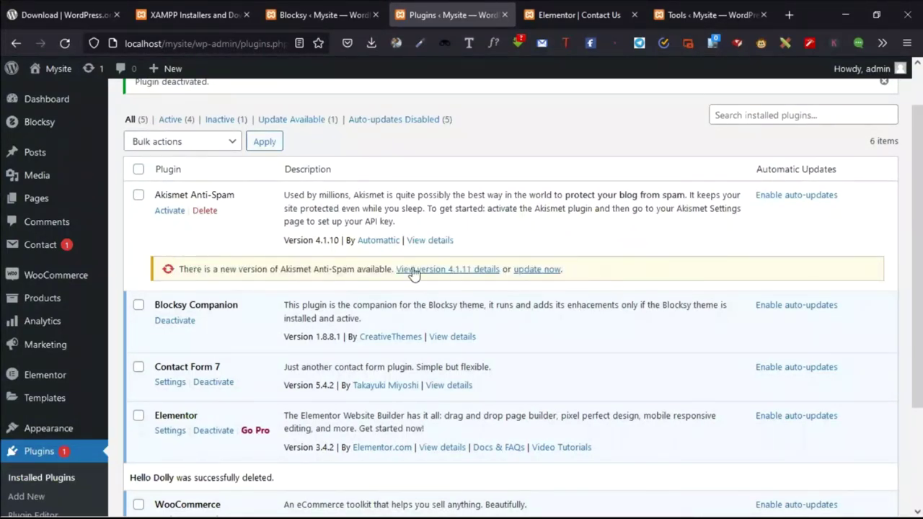
left_click(467, 272)
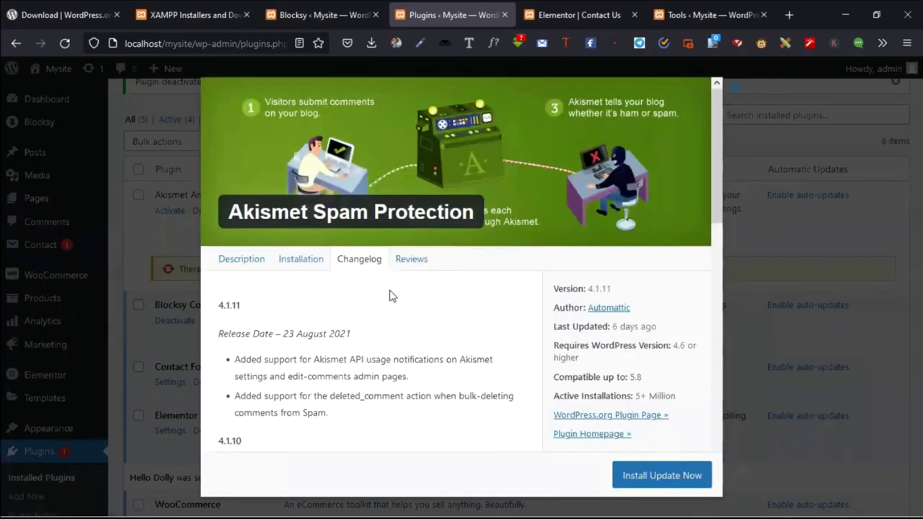
scroll(395, 294, "down", 2)
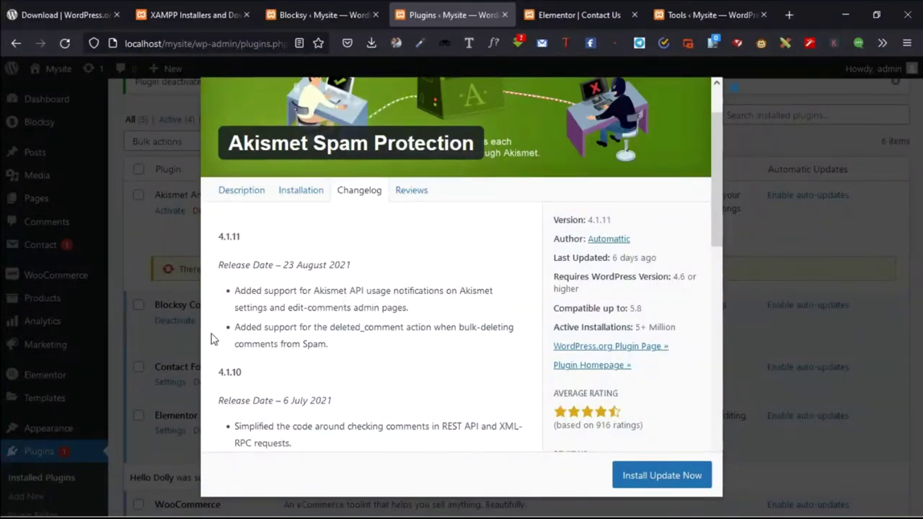
scroll(437, 319, "down", 5)
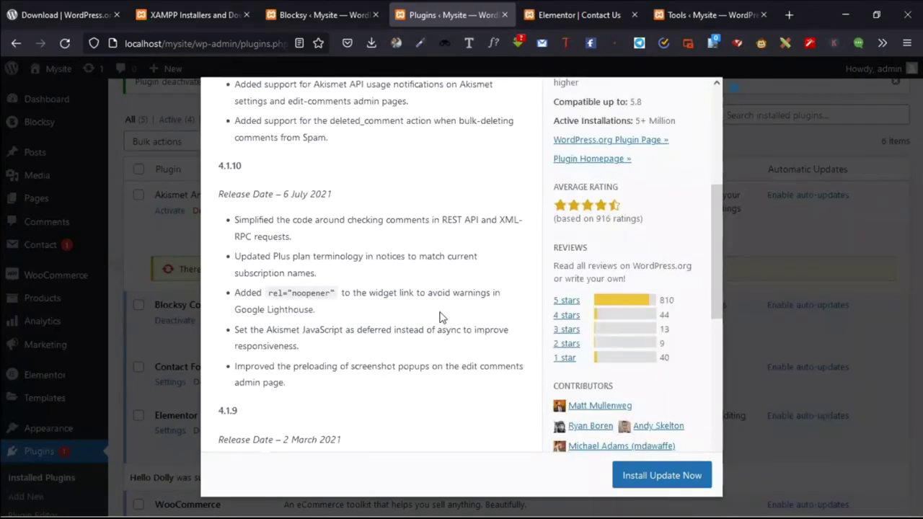
scroll(441, 313, "down", 5)
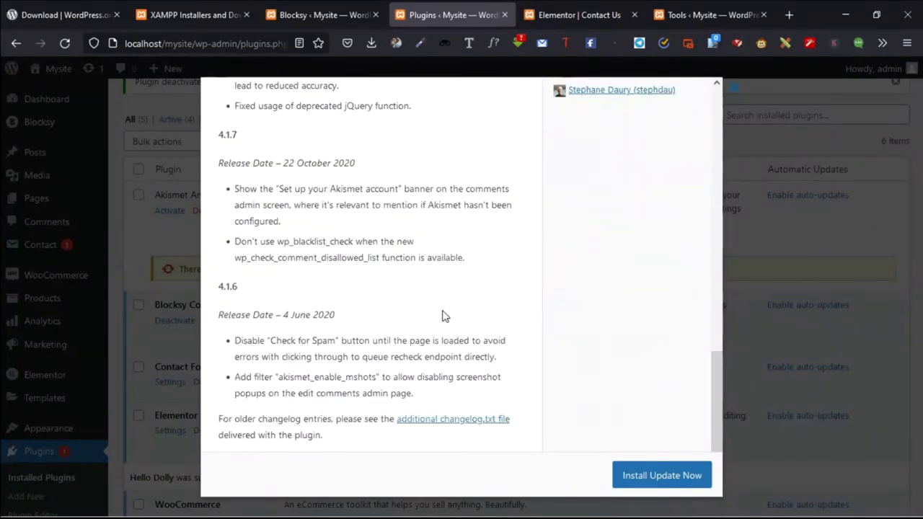
scroll(443, 316, "up", 10)
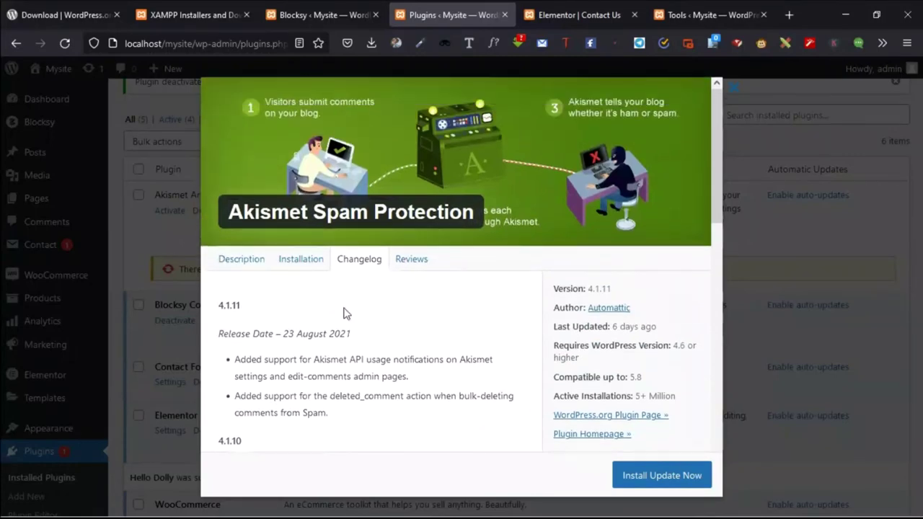
scroll(310, 301, "down", 2)
left_click_drag(222, 196, 337, 282)
left_click(337, 282)
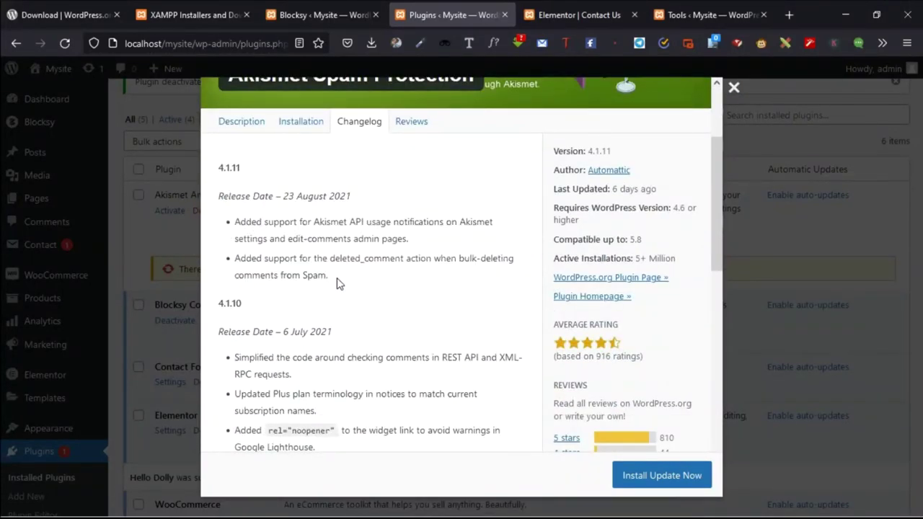
left_click_drag(258, 263, 227, 231)
scroll(340, 267, "up", 1)
scroll(340, 267, "down", 1)
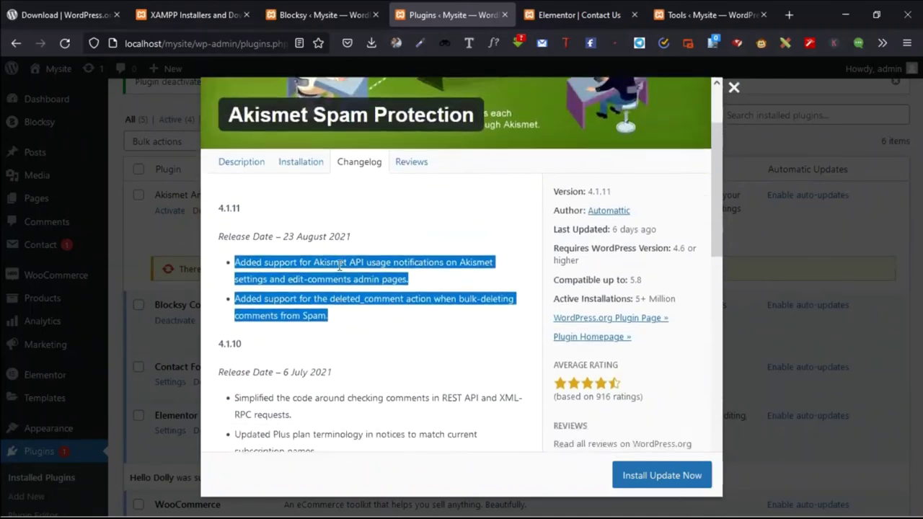
scroll(260, 290, "down", 2)
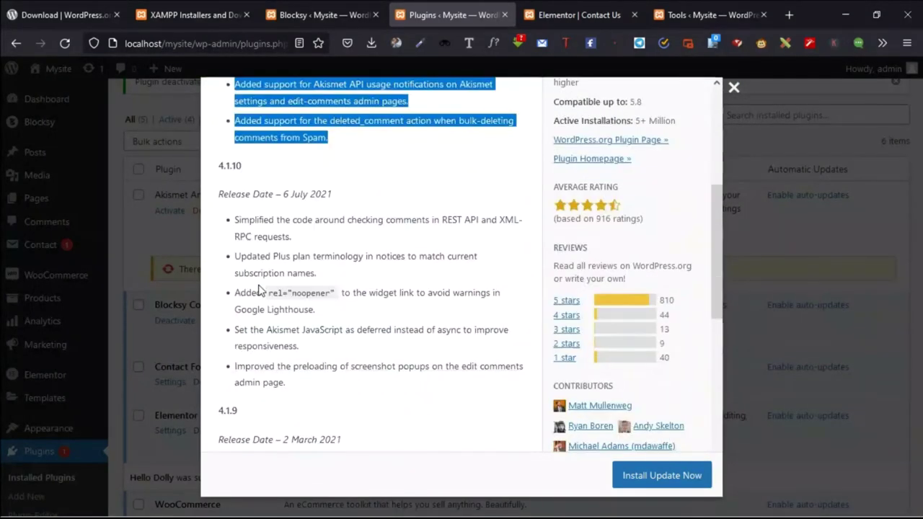
scroll(366, 299, "up", 2)
scroll(366, 299, "up", 2)
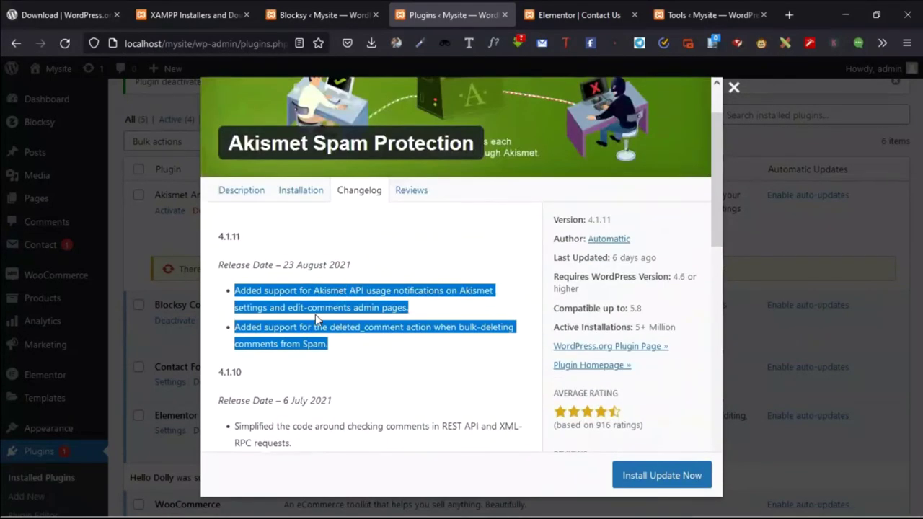
left_click(734, 89)
scroll(401, 328, "up", 1)
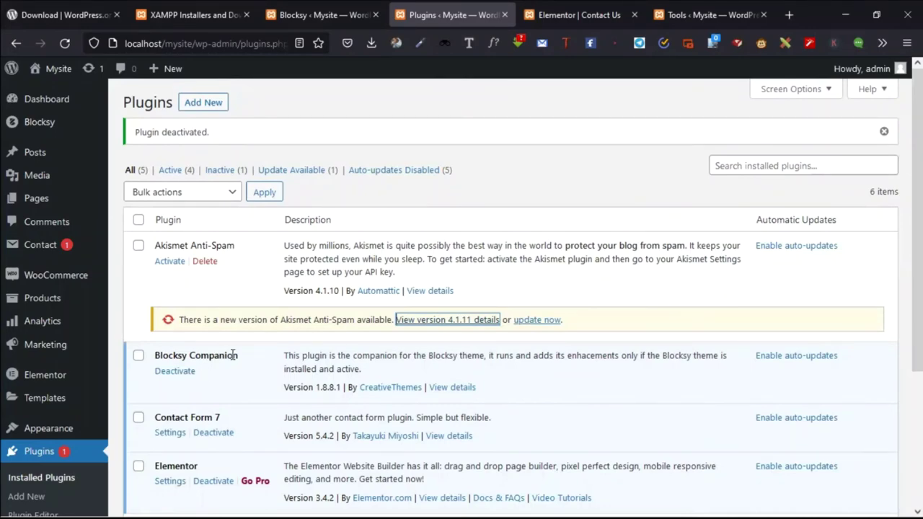
- Delete the Akismet Anti-Spam plugin and confirm the prompt
scroll(233, 354, "down", 3)
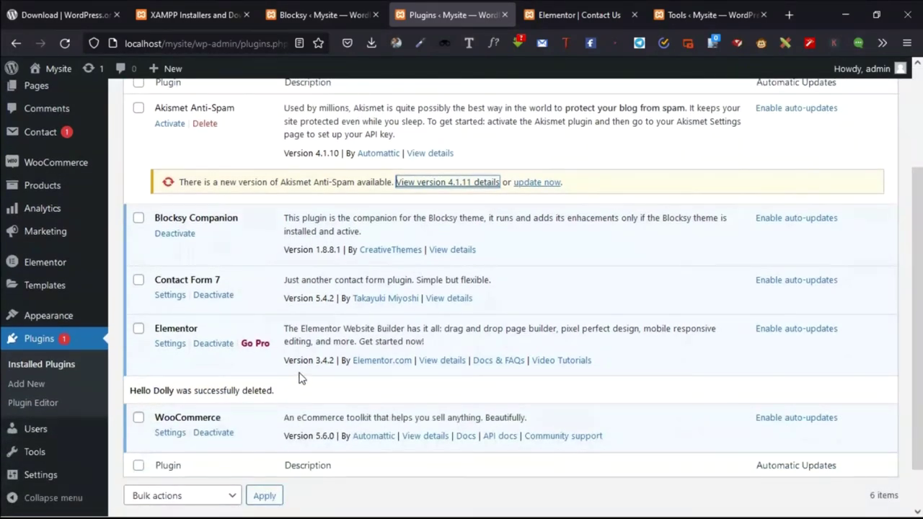
scroll(301, 378, "up", 3)
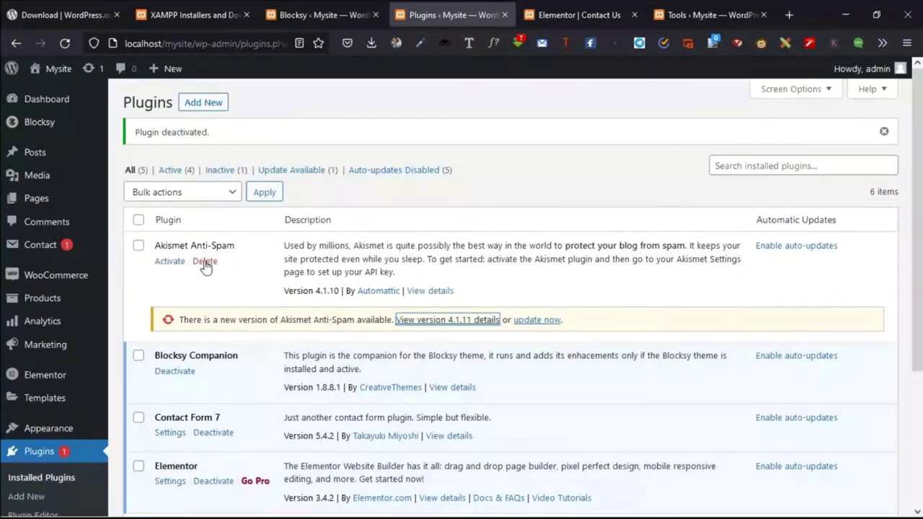
left_click(205, 262)
left_click(521, 312)
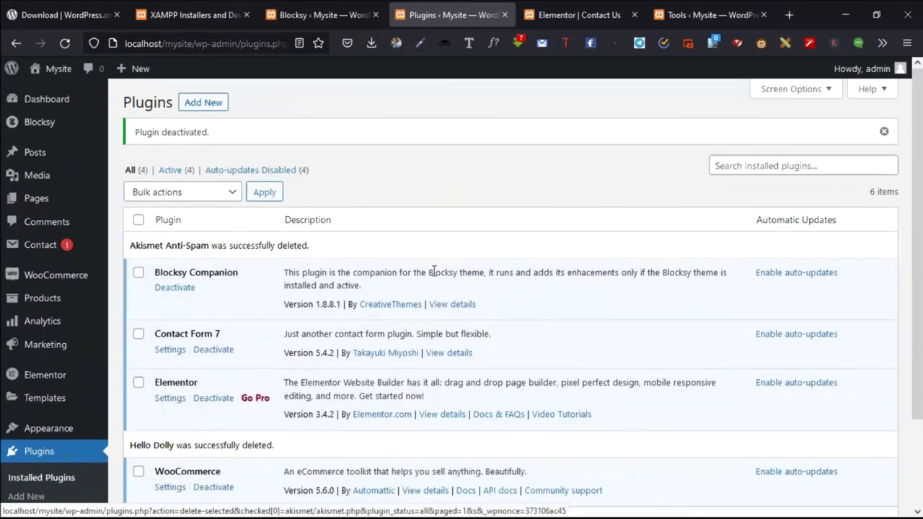
- Highlight Elementor's version 3.4.2, its Pro upgrade text, and the WooCommerce plugin name
scroll(384, 290, "down", 1)
scroll(384, 289, "down", 1)
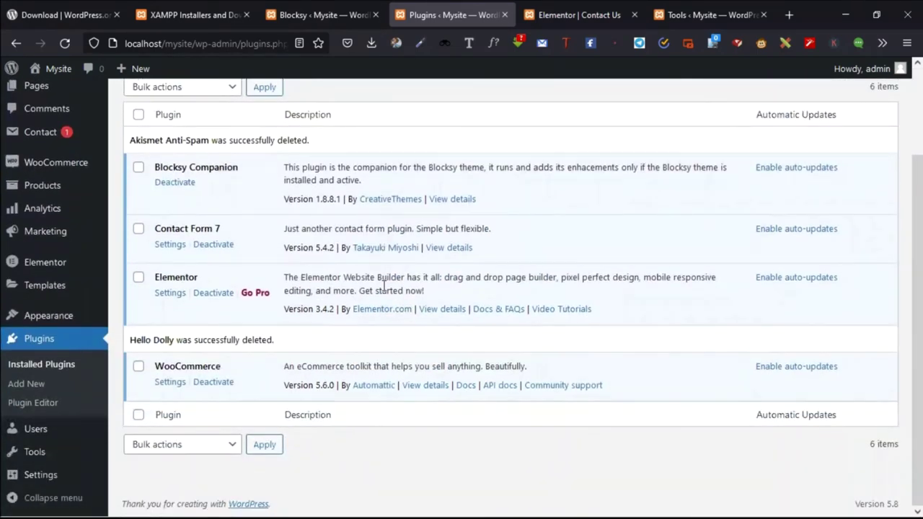
left_click_drag(270, 292, 282, 310)
left_click(332, 309)
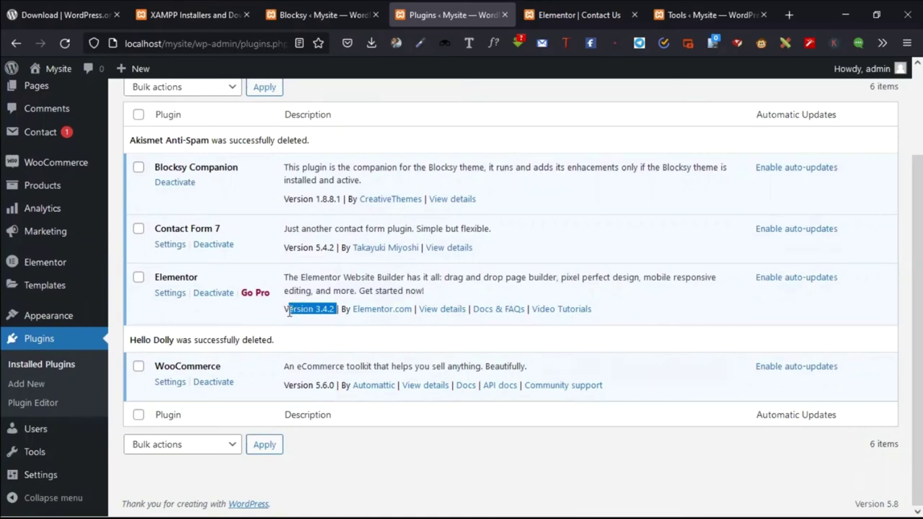
left_click(314, 310)
left_click_drag(335, 310, 283, 310)
left_click(286, 310)
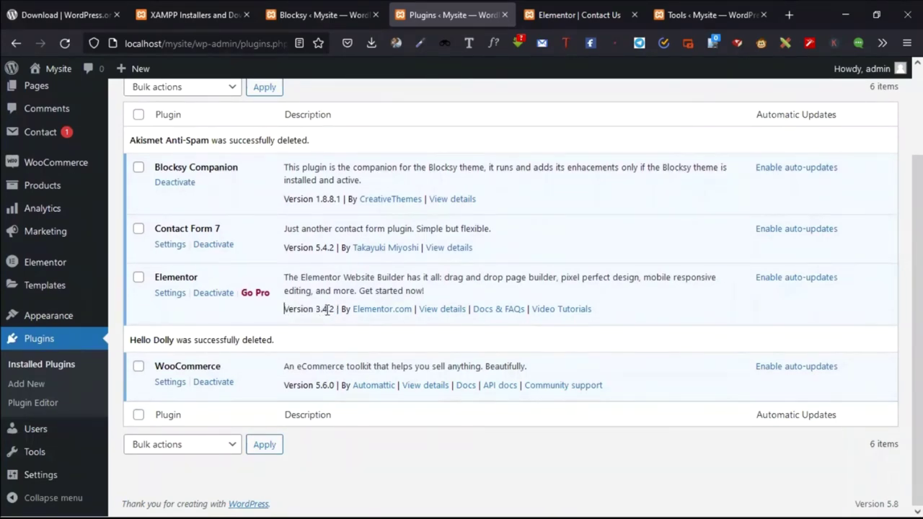
left_click_drag(334, 309, 314, 309)
left_click(313, 309)
mouse_move(331, 308)
left_mouse_down()
mouse_move(318, 311)
mouse_move(333, 311)
left_mouse_up()
left_click(328, 314)
double_click(332, 310)
left_click_drag(274, 301, 242, 308)
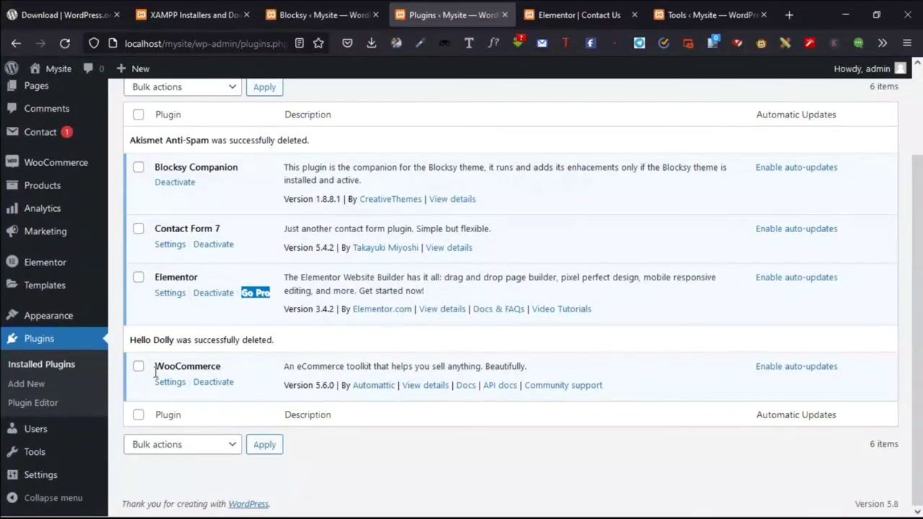
left_click_drag(154, 373, 234, 374)
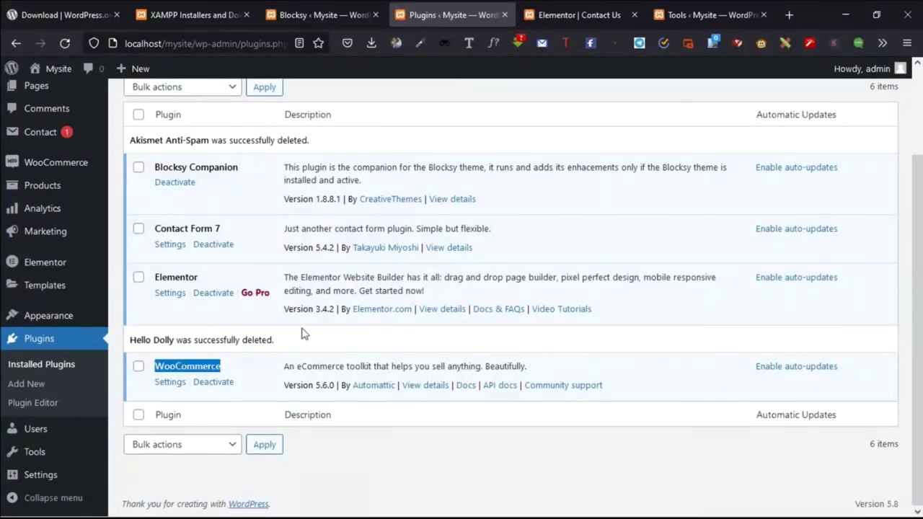
- Visit the live site and close the Elementor Contact Us editor tab
key("ctrl+Tab")
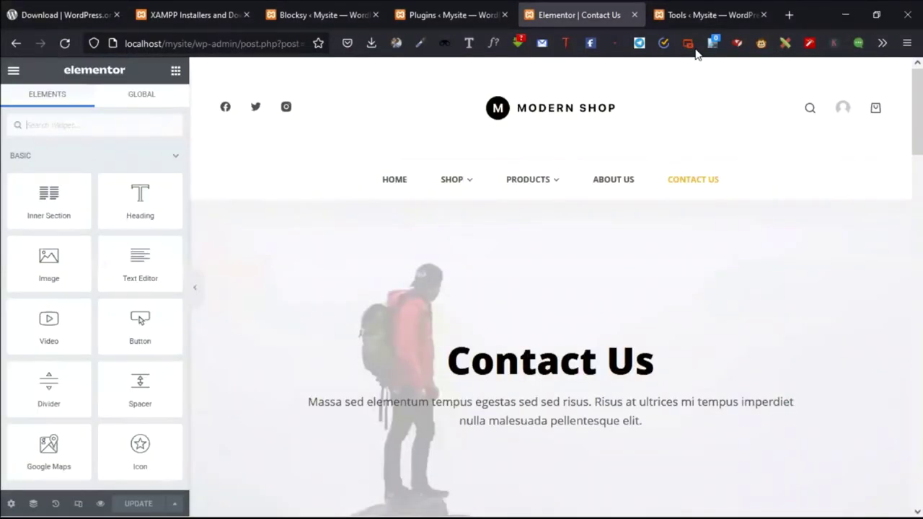
key("ctrl+Tab")
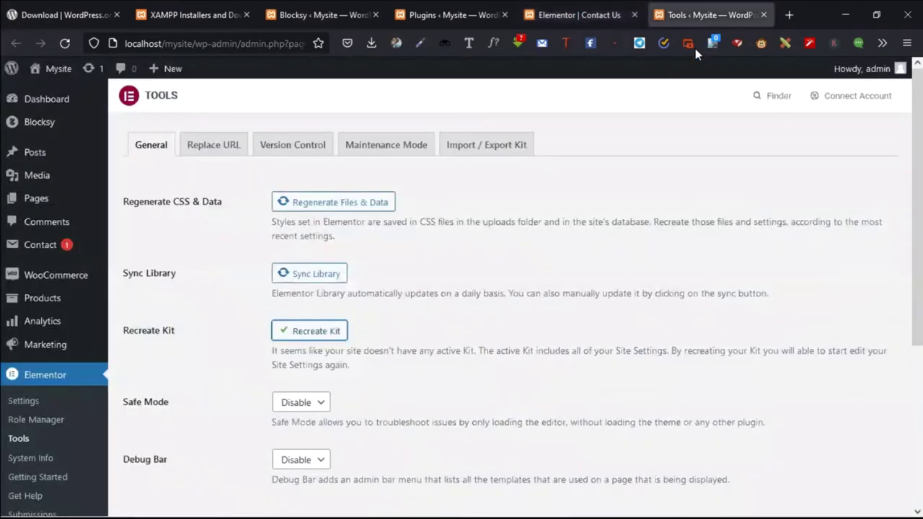
left_click(47, 92)
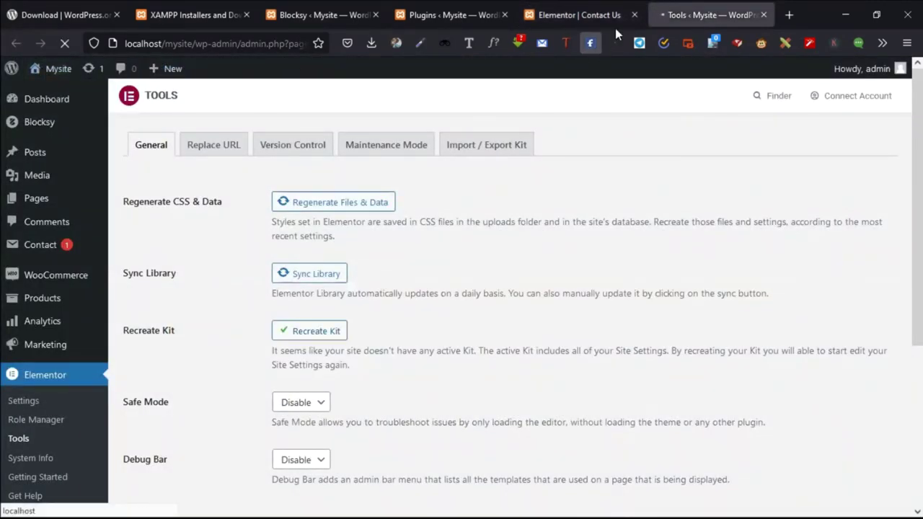
left_click(634, 15)
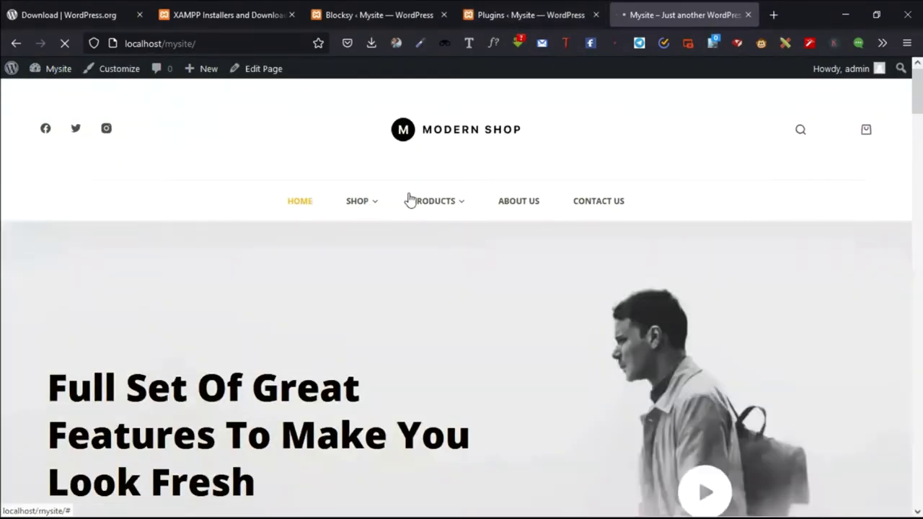
- Open the site's Shop page and scroll down to the backpack products
mouse_move(366, 210)
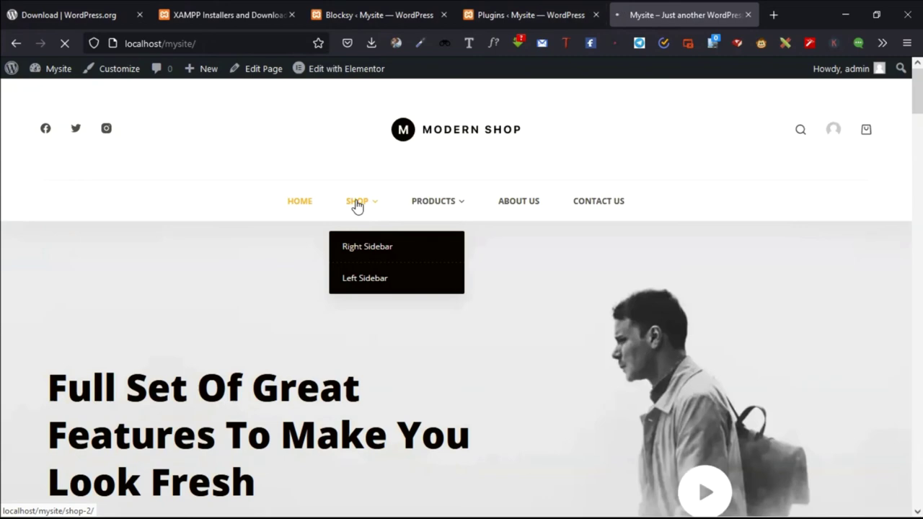
left_click(358, 205)
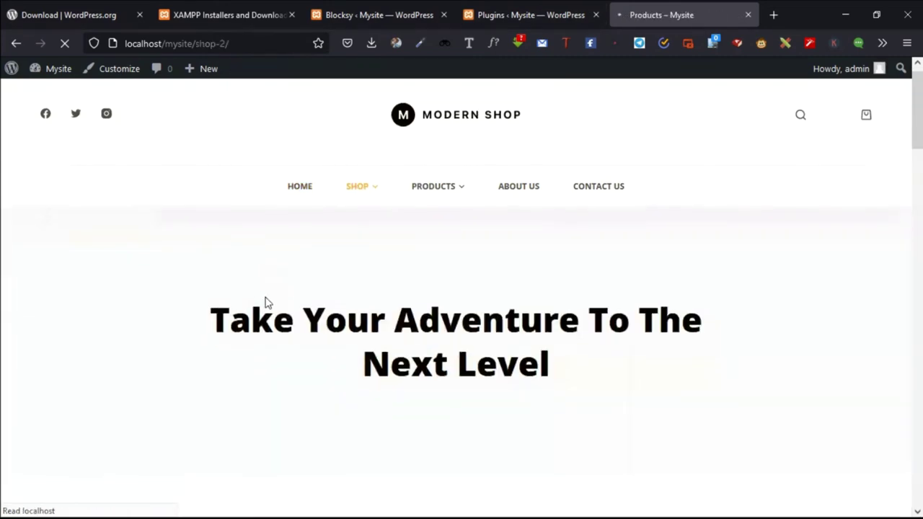
scroll(265, 302, "down", 5)
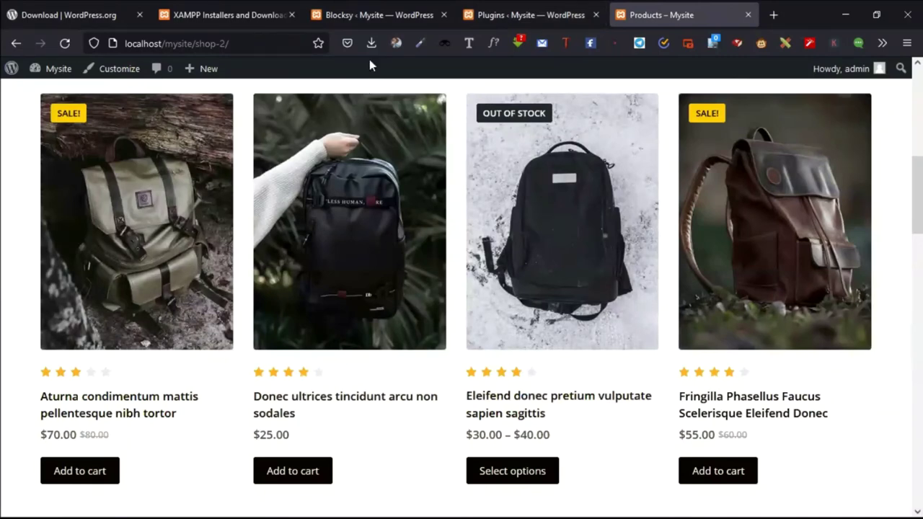
key("ctrl+3")
- Deactivate WooCommerce and reload the shop page to see products replaced by shortcode
left_click(496, 22)
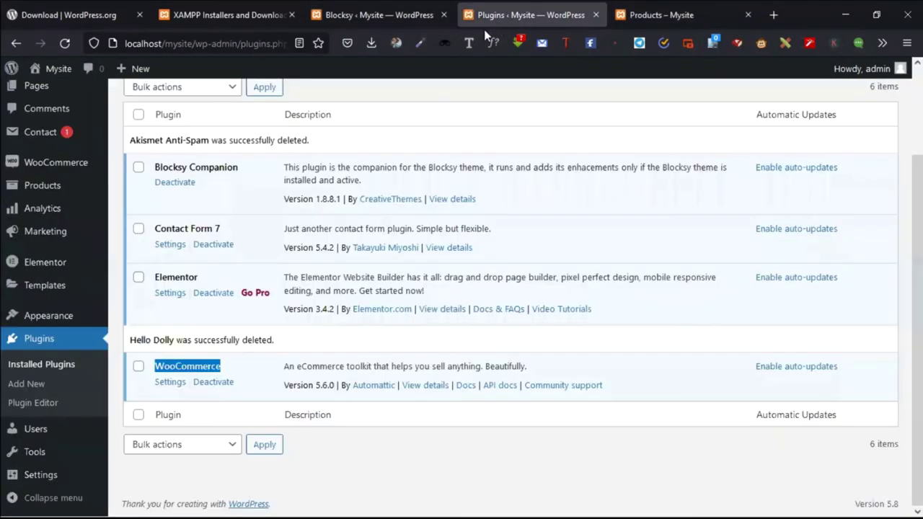
left_click(223, 386)
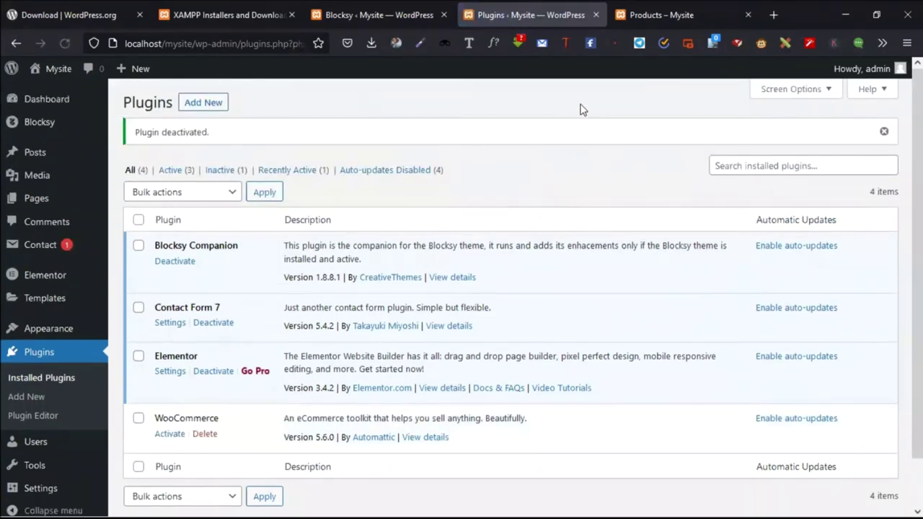
left_click(650, 23)
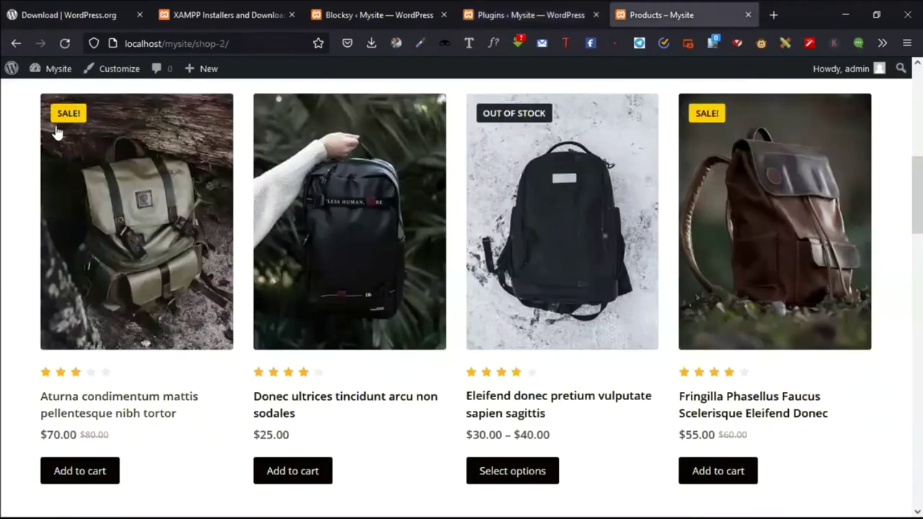
left_click(63, 45)
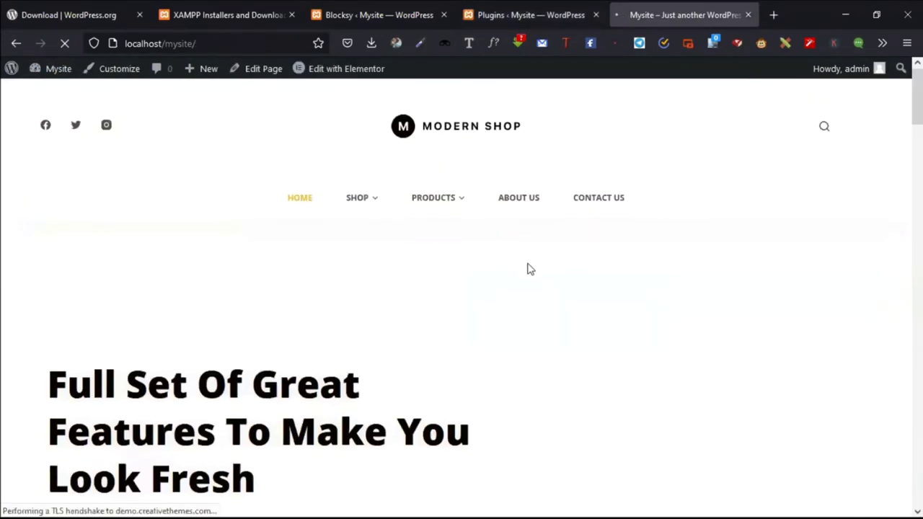
scroll(527, 262, "down", 10)
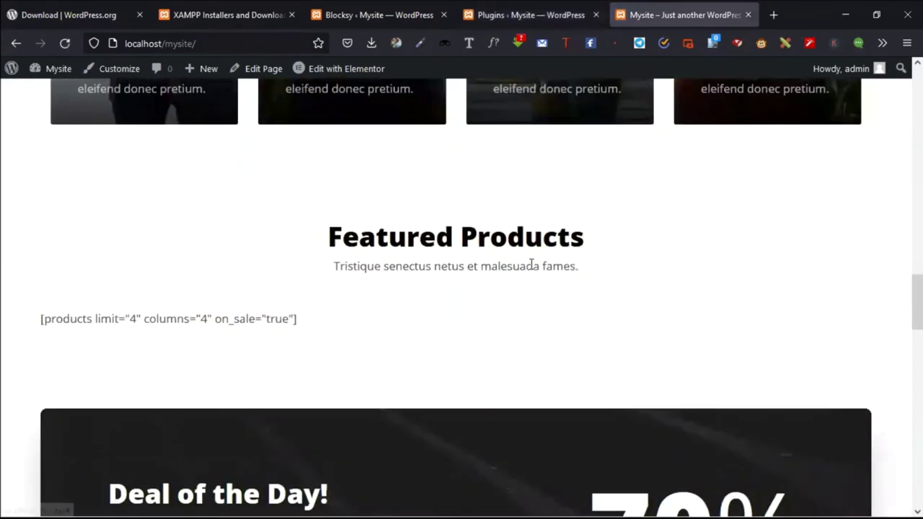
scroll(530, 270, "up", 2)
scroll(530, 270, "down", 3)
left_click_drag(42, 317, 338, 333)
scroll(339, 333, "up", 15)
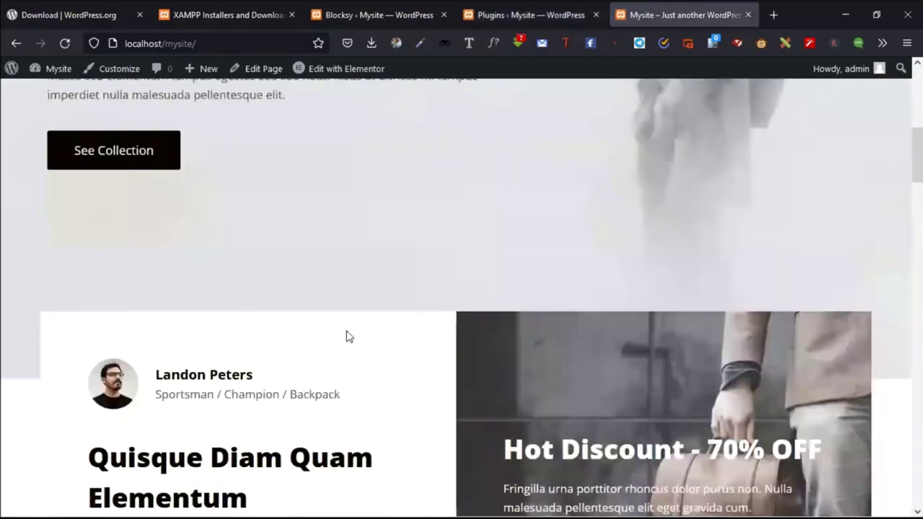
scroll(346, 334, "up", 4)
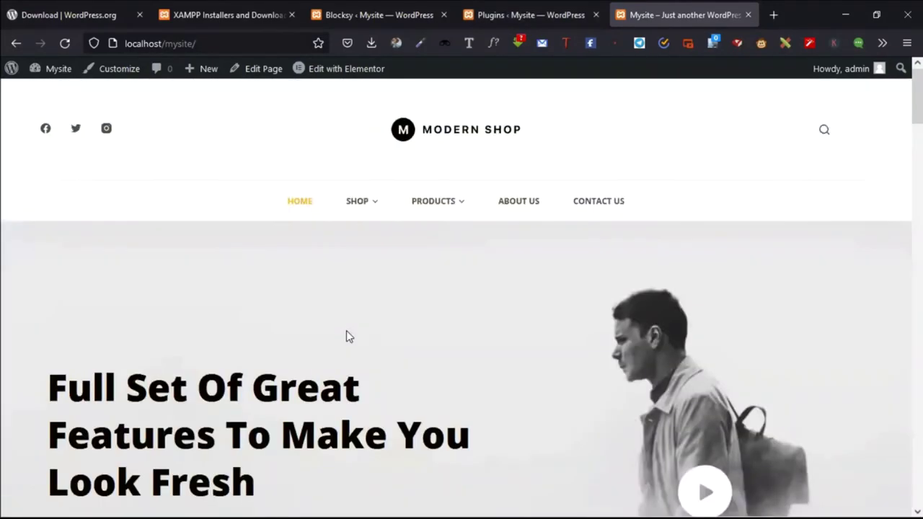
- Reactivate WooCommerce and go back to the site's home page
left_click(476, 22)
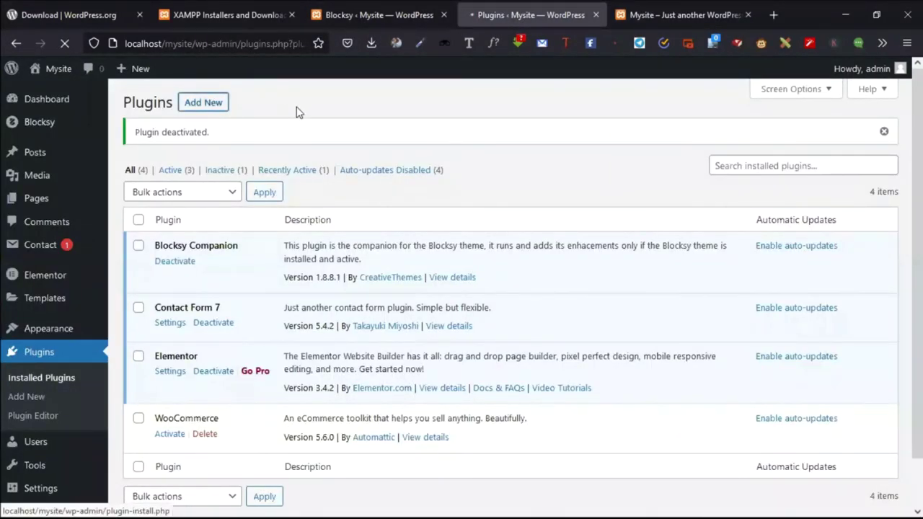
scroll(312, 269, "down", 2)
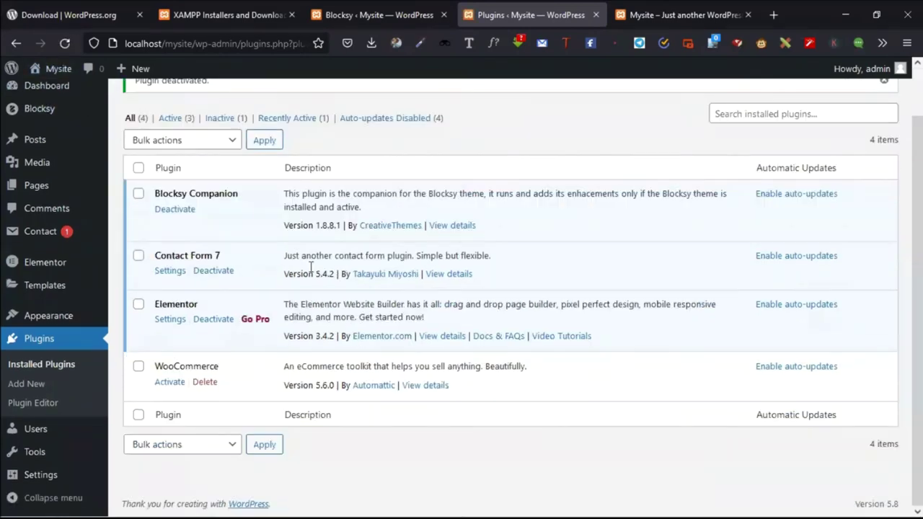
left_click(171, 382)
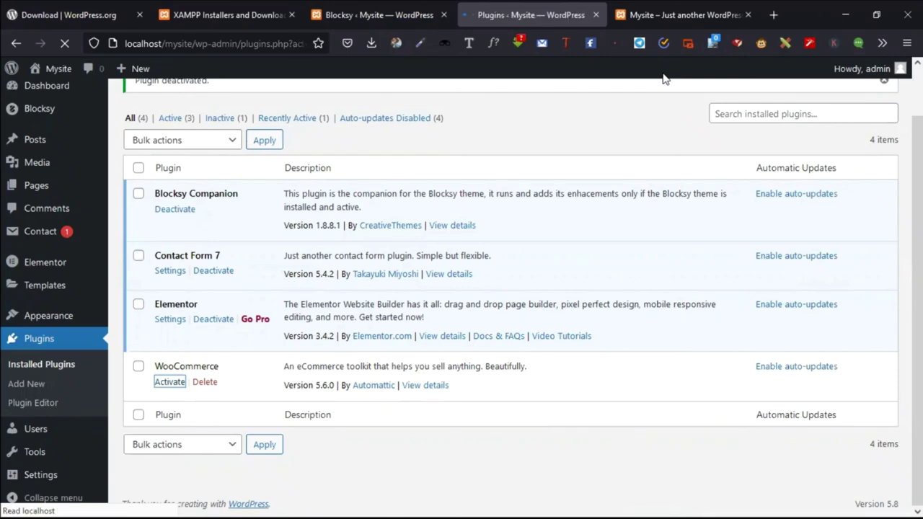
left_click(684, 15)
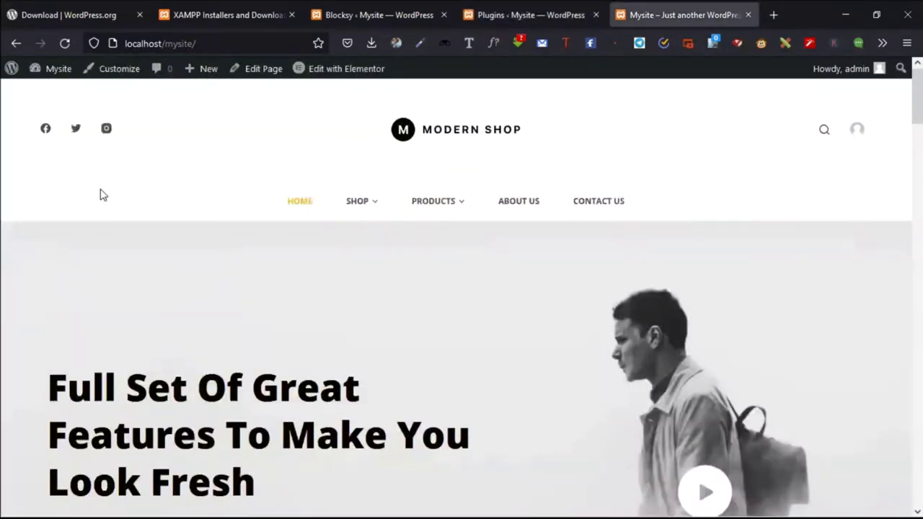
- Open the first sale backpack's product page and add it to the cart
left_click(65, 45)
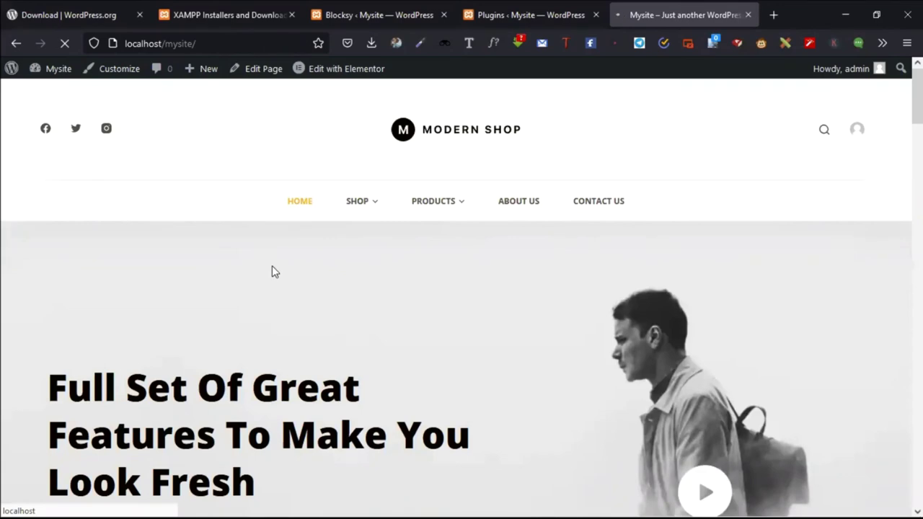
scroll(278, 272, "down", 5)
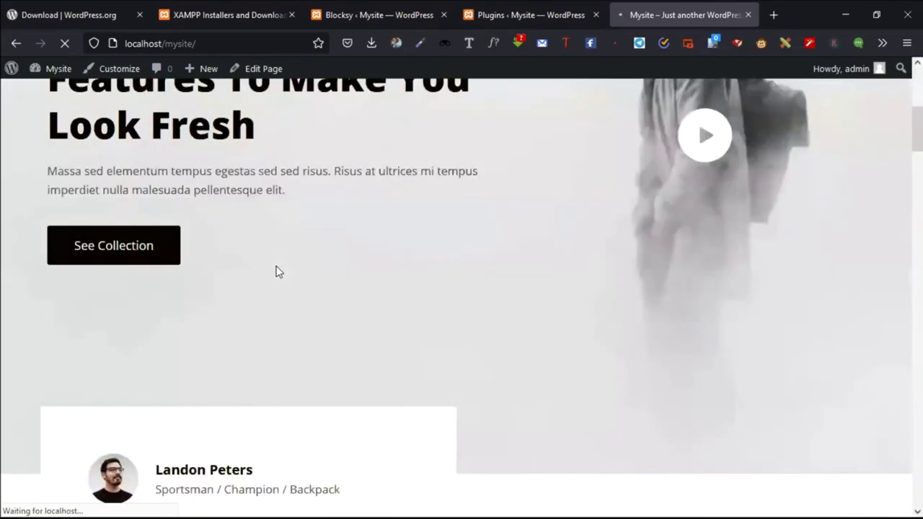
scroll(278, 272, "down", 12)
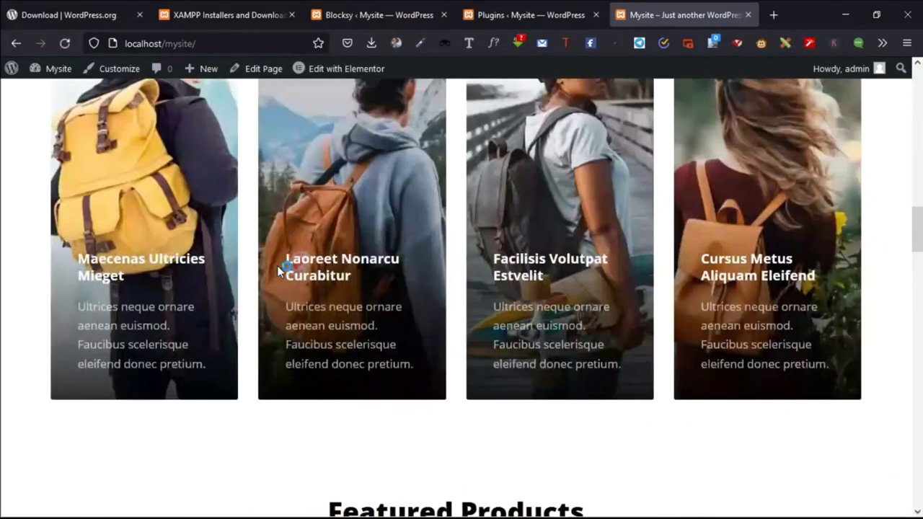
scroll(279, 267, "down", 8)
left_click(181, 235)
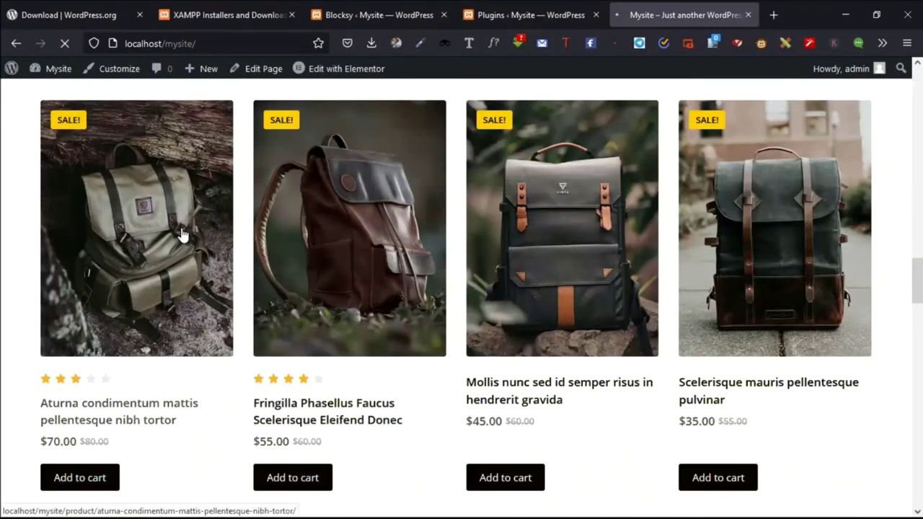
scroll(362, 264, "down", 5)
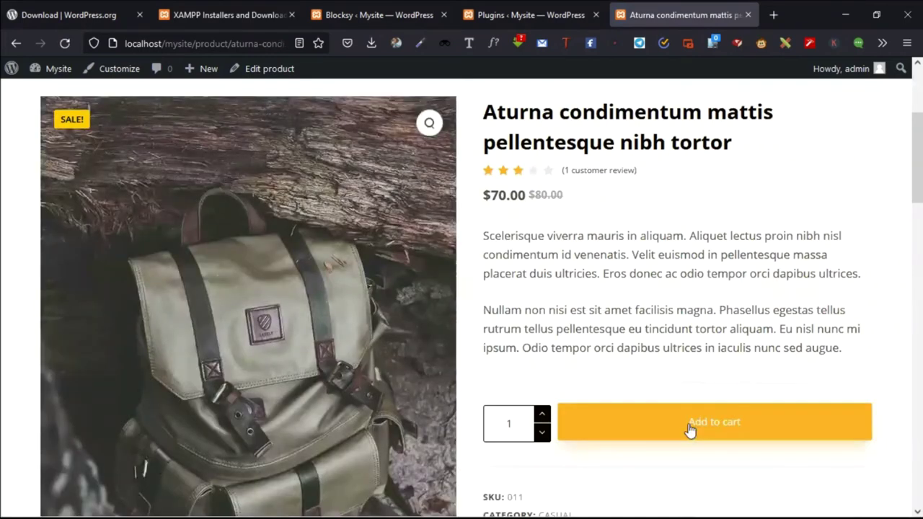
left_click(690, 429)
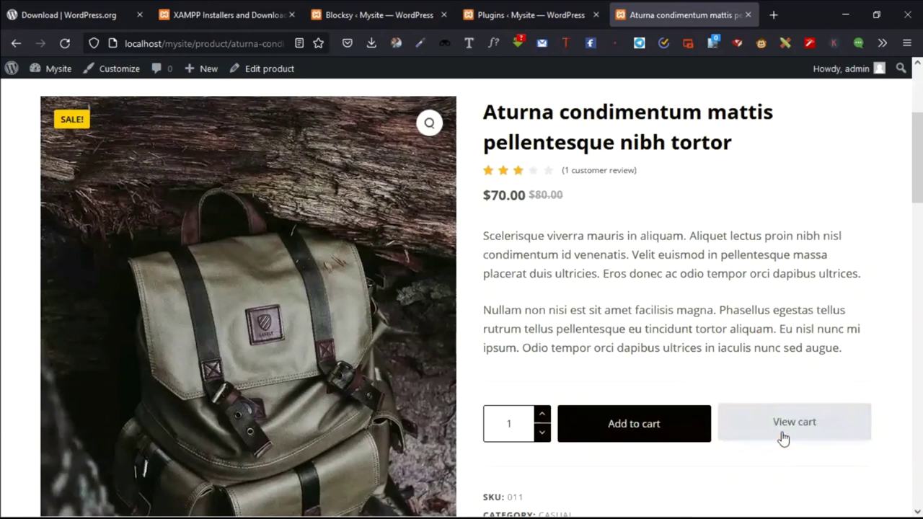
- Remove the Aturna condimentum backpack from the cart and return to the shop
left_click(784, 438)
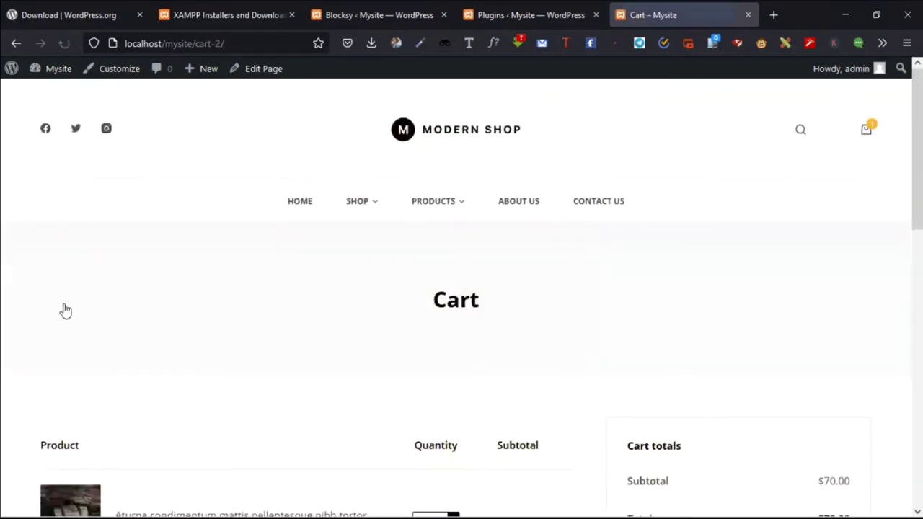
scroll(490, 354, "down", 3)
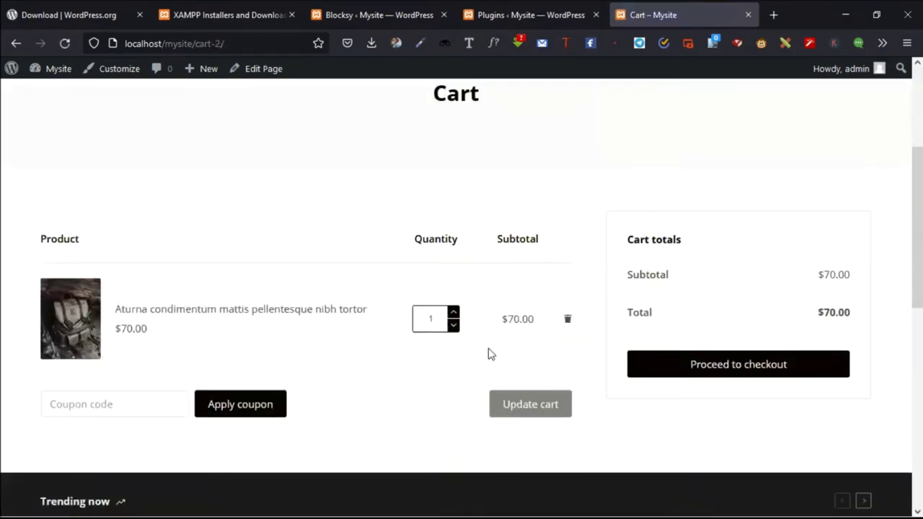
left_click(569, 322)
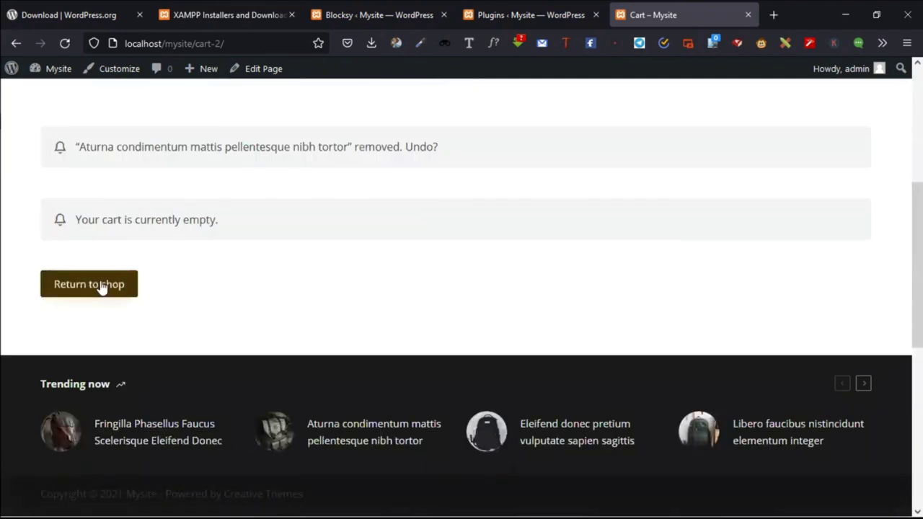
left_click(102, 285)
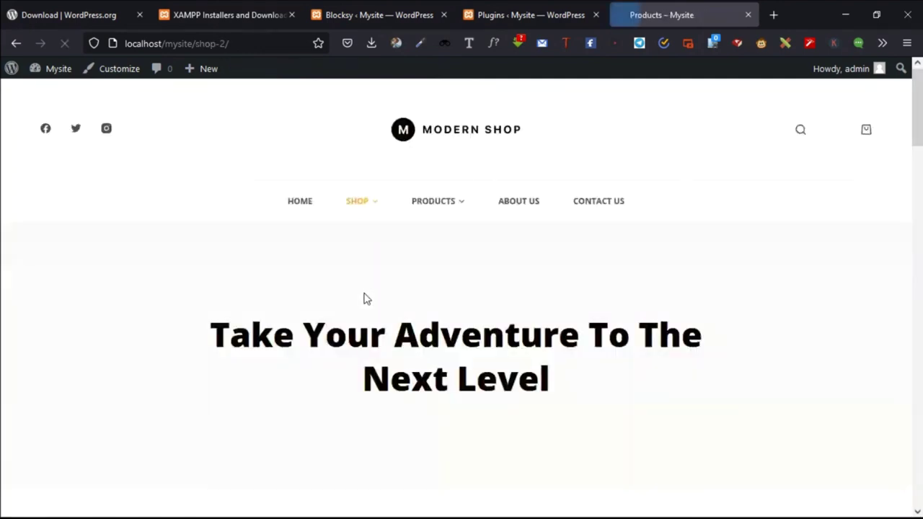
- Scroll through the shop's product grid
scroll(366, 298, "down", 2)
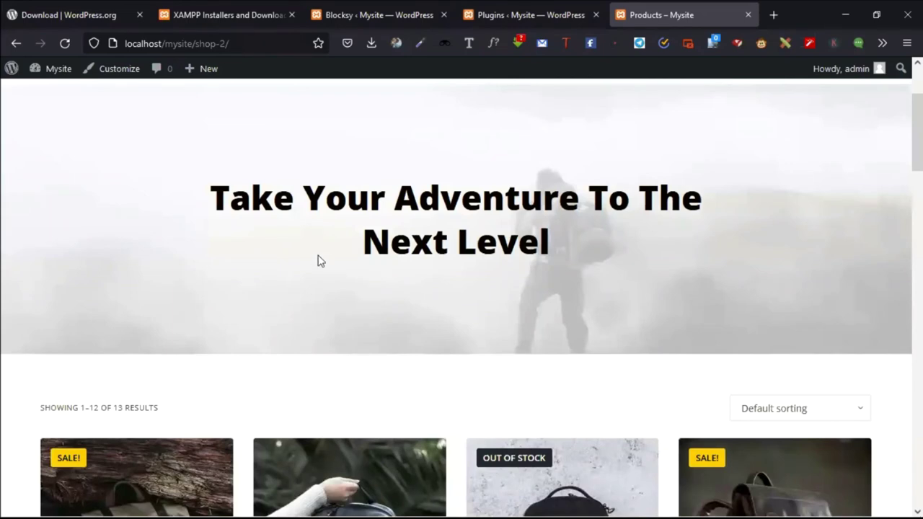
scroll(361, 324, "down", 4)
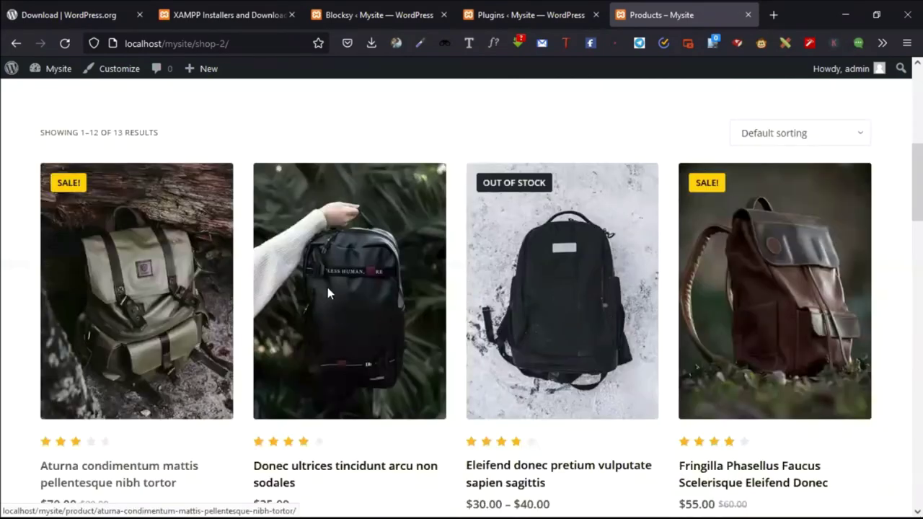
scroll(328, 287, "down", 4)
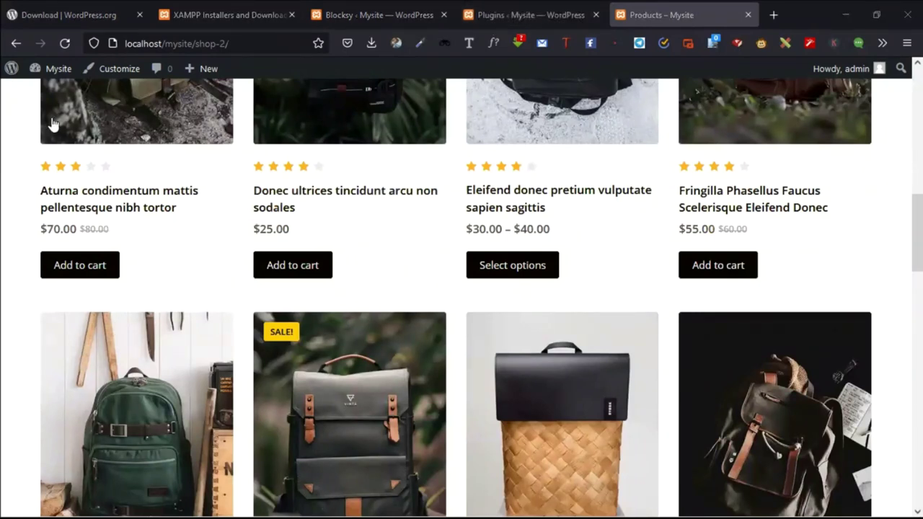
- Reload the Blocksy Starter Sites admin page, then bring Notepad's todo notes forward
key("ctrl+Page_Up")
key("ctrl+Page_Up")
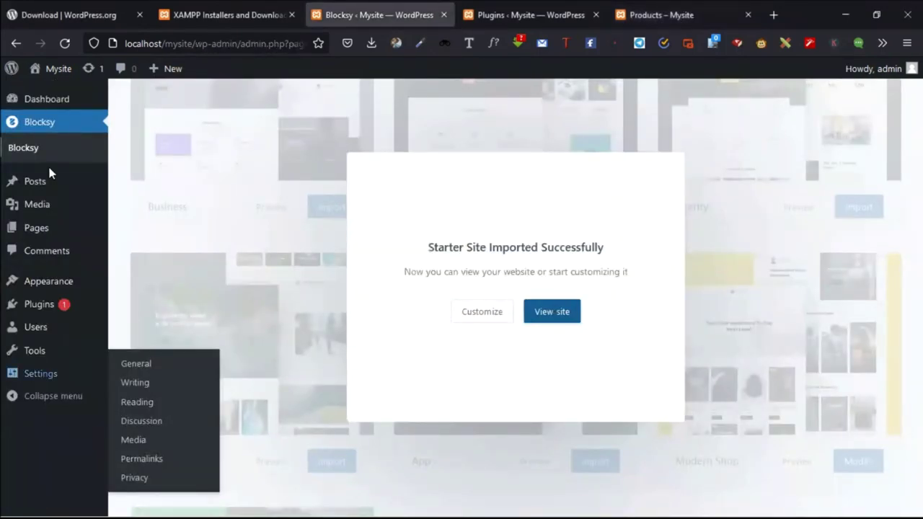
mouse_move(81, 108)
left_click(58, 67)
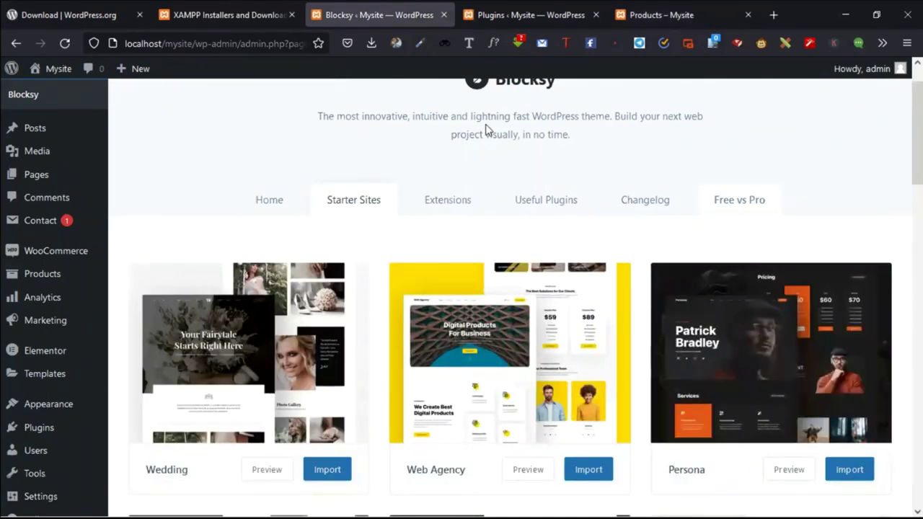
mouse_move(681, 503)
left_click(520, 502)
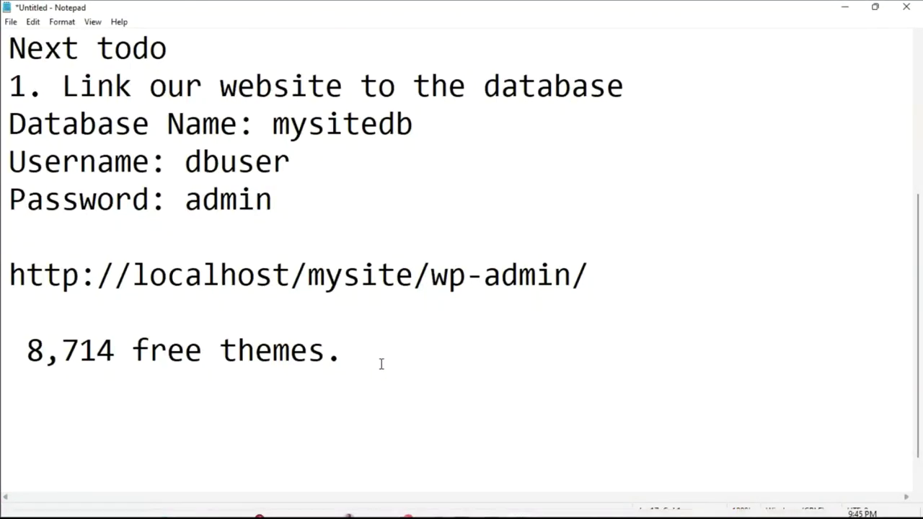
- Add the line 'Install a new theme for the website' to the notes
key("Return")
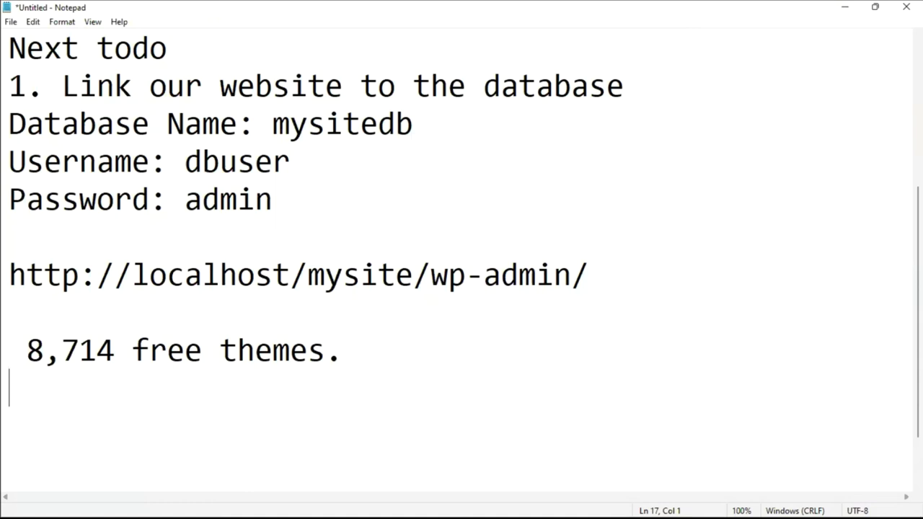
type("Install ")
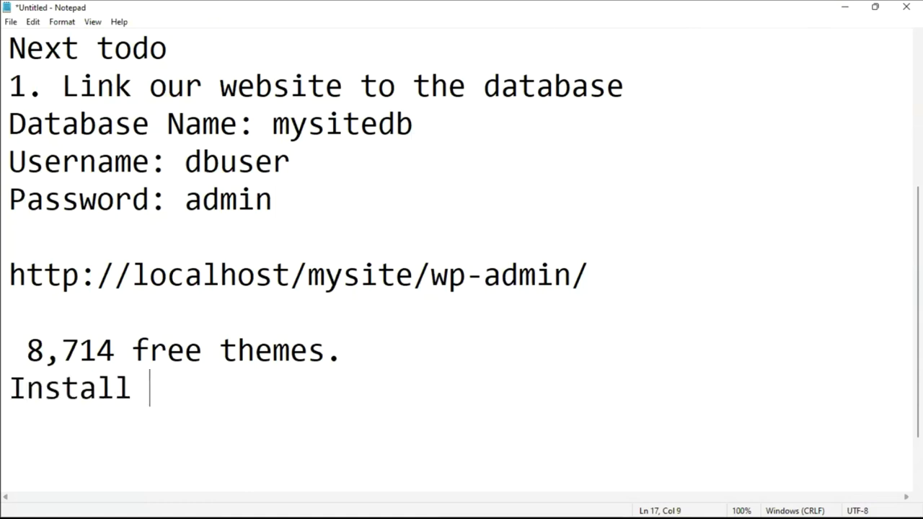
type("a new theme for th")
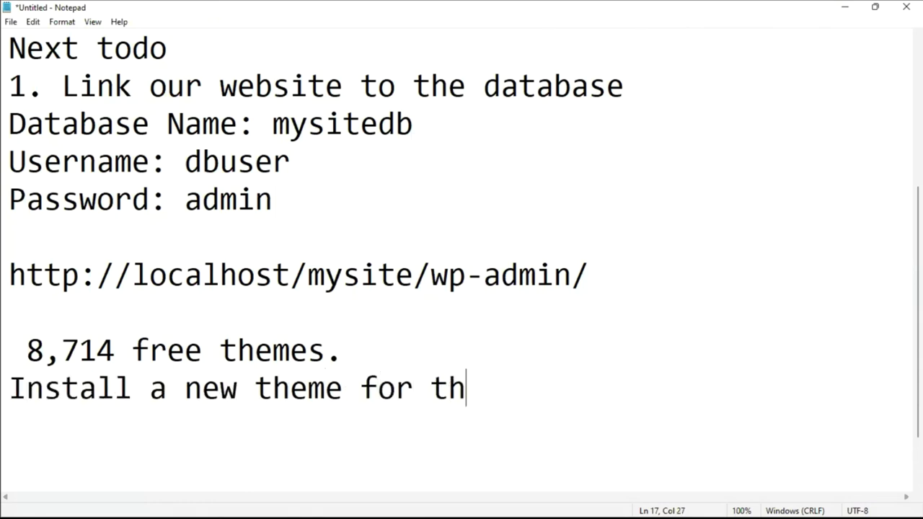
type("e website")
key("Return")
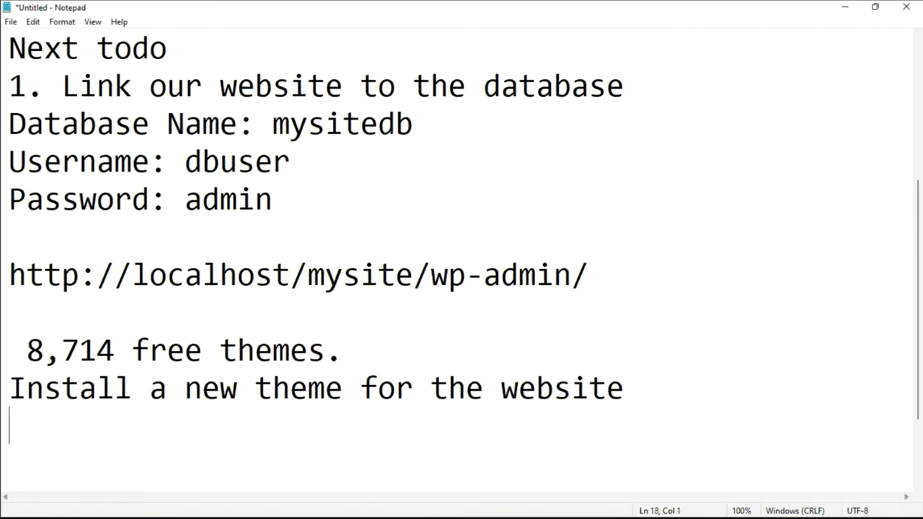
- List Blocksy with plugins: Woo commerce (online store), Elementor (page Builder), Contact Form 7 (creating forms)
type("Block")
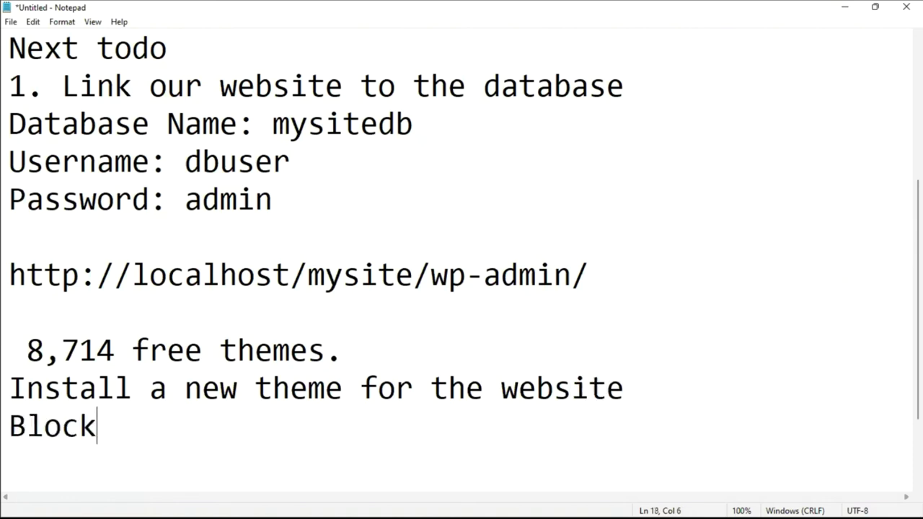
type("sy")
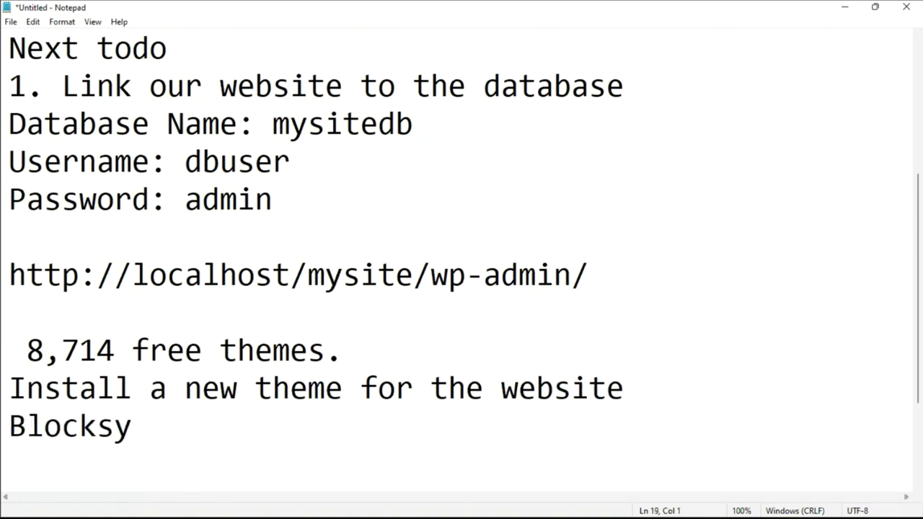
type("-0 Woo")
key("BackSpace")
key("BackSpace")
key("BackSpace")
key("BackSpace")
key("BackSpace")
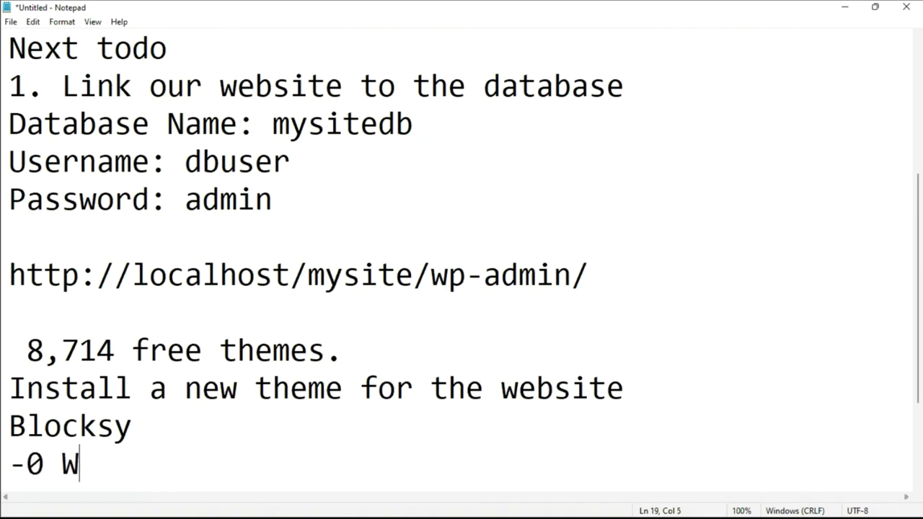
type("Woo commer")
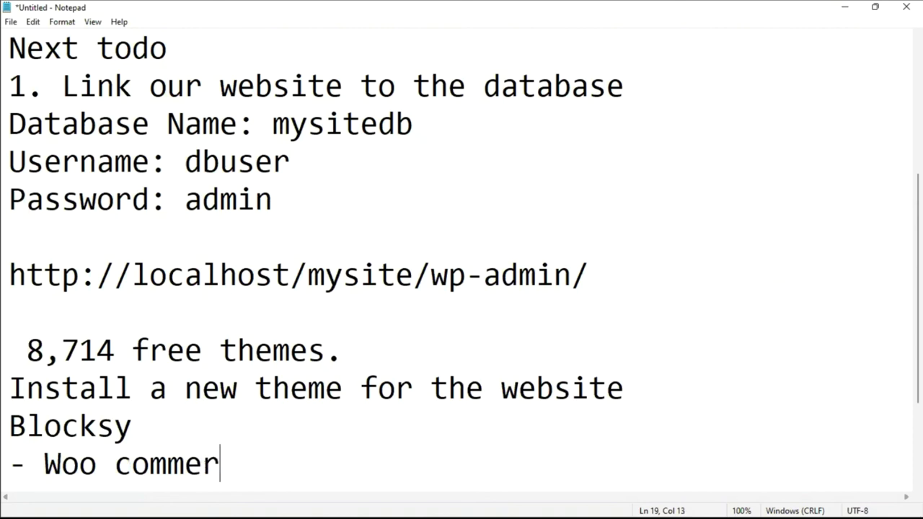
type("ce - for the online store")
key("Return")
type("- Elemen")
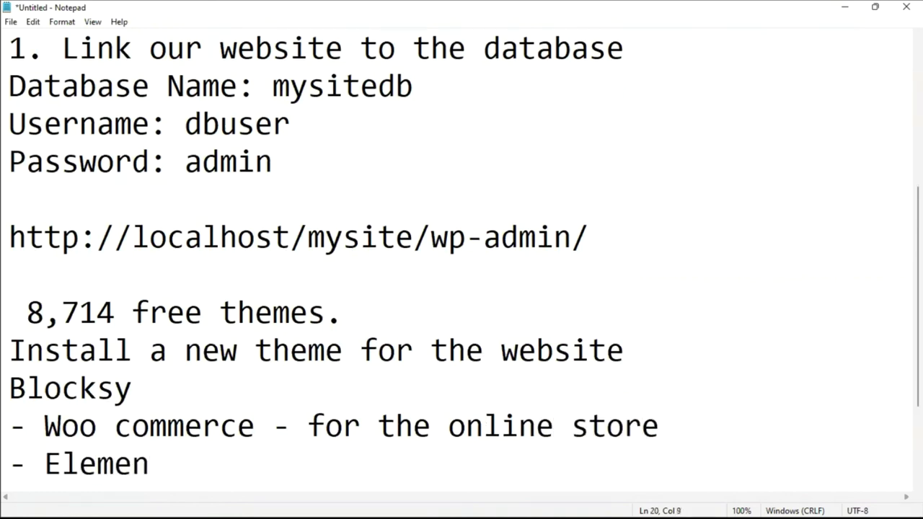
type("tor - pag")
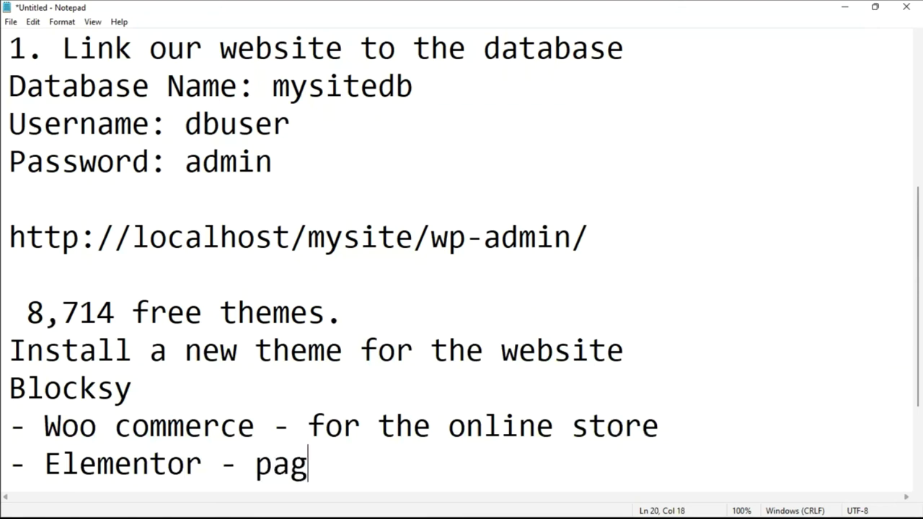
type("e Builder")
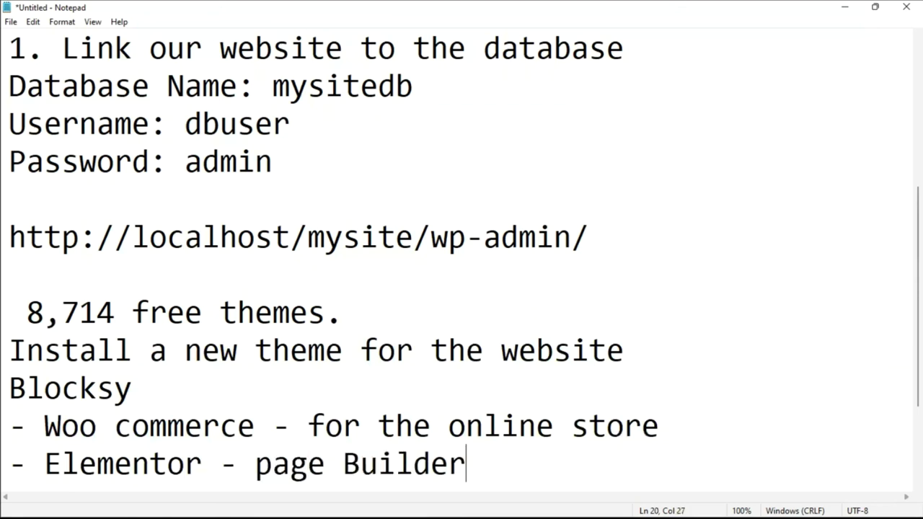
key("Return")
type("- Cont")
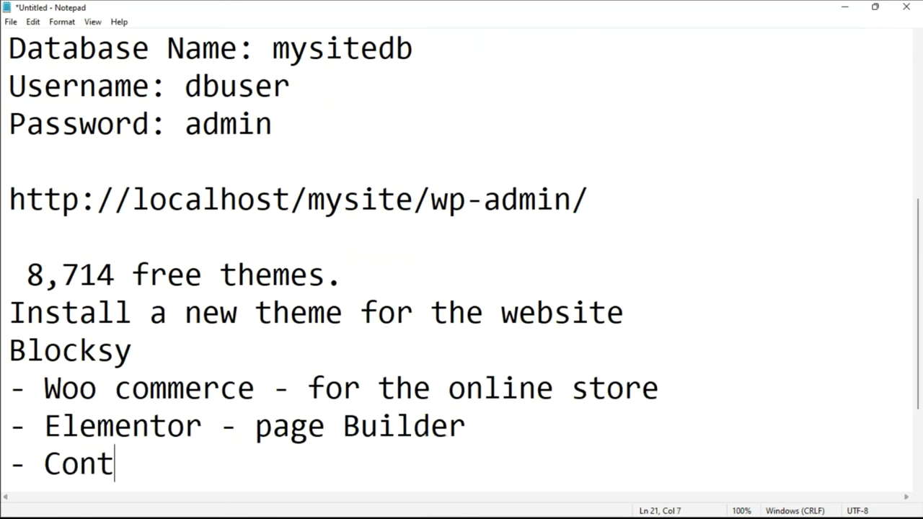
type("act Form 7 - ")
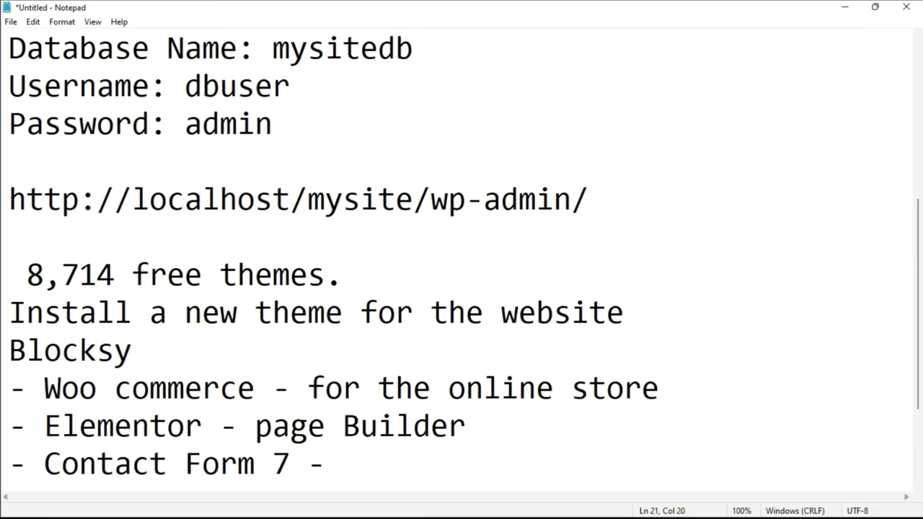
type("creati")
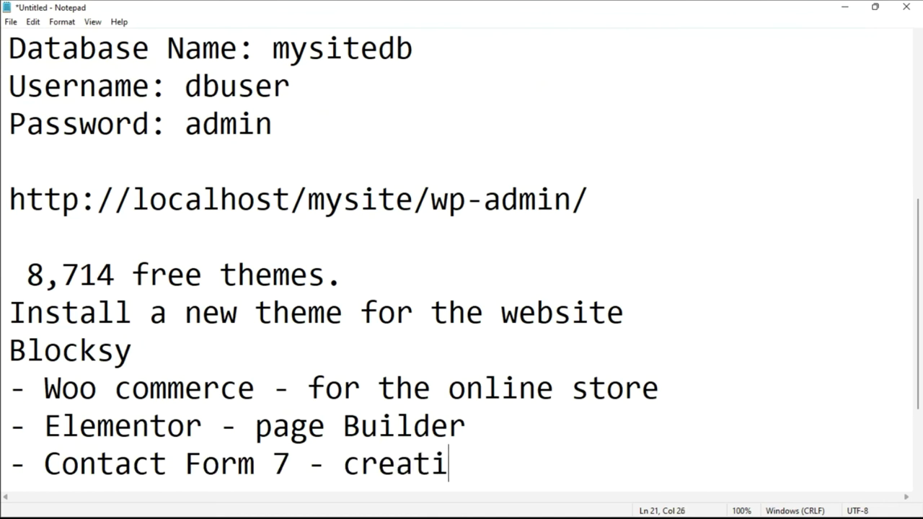
type("ng forms")
key("Return")
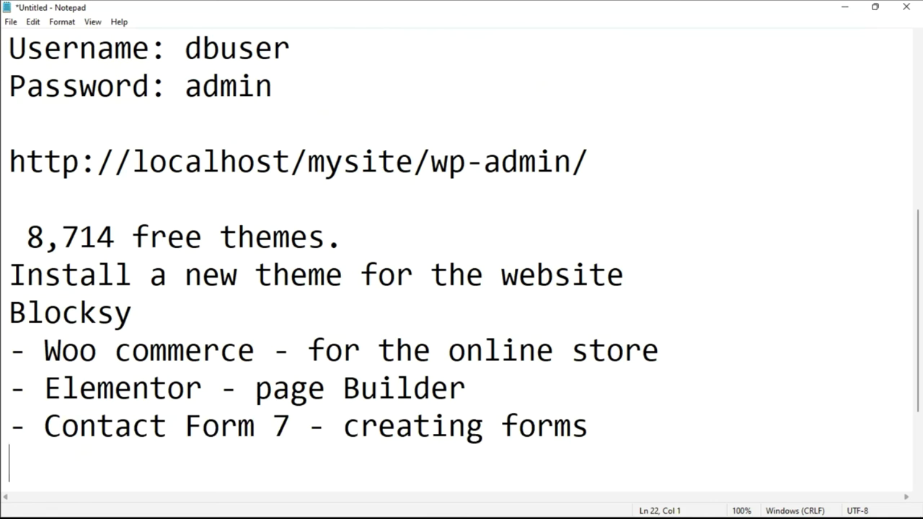
- Add the line 'Theme - creates the look and feel of our wordpress site'
type("The")
key("BackSpace")
key("BackSpace")
key("BackSpace")
key("Return")
type("The")
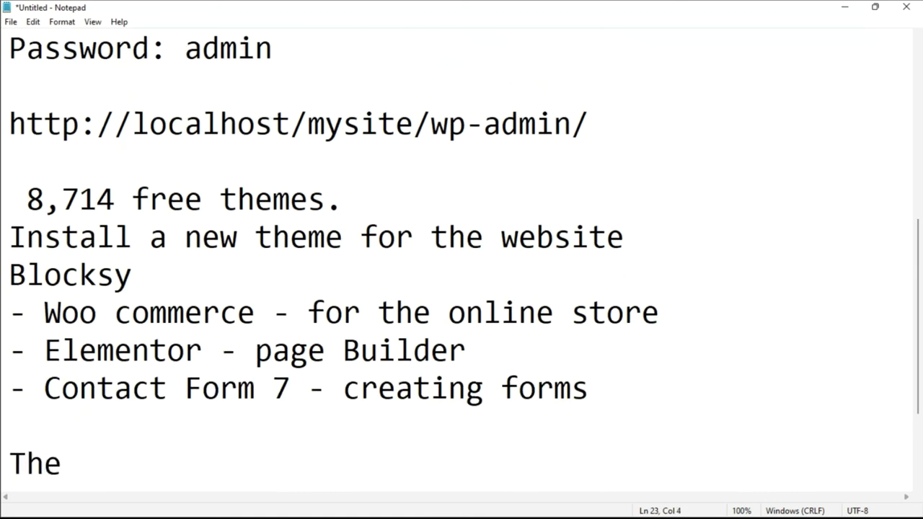
type("me - ")
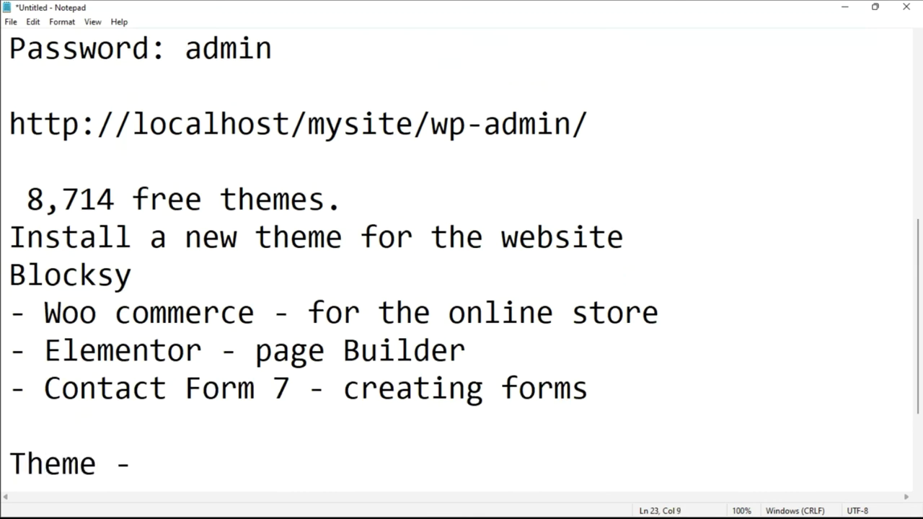
type("crea")
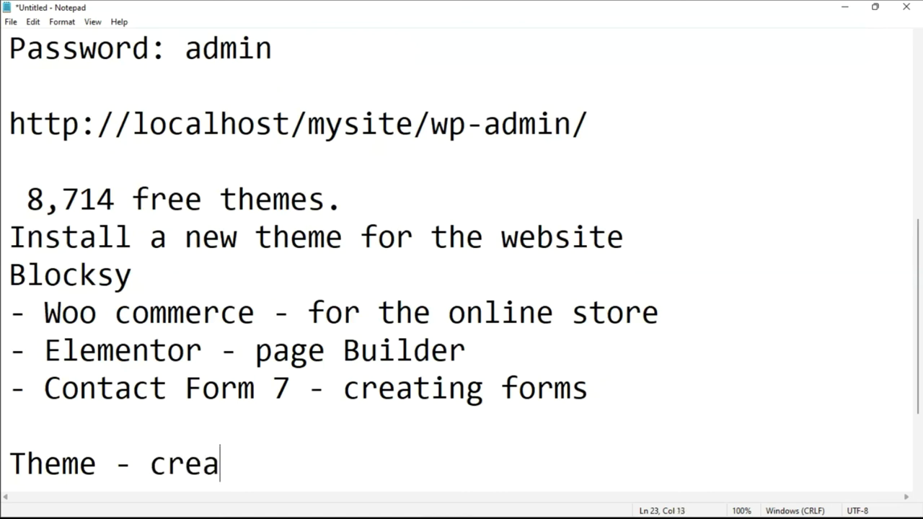
type("tes the loo")
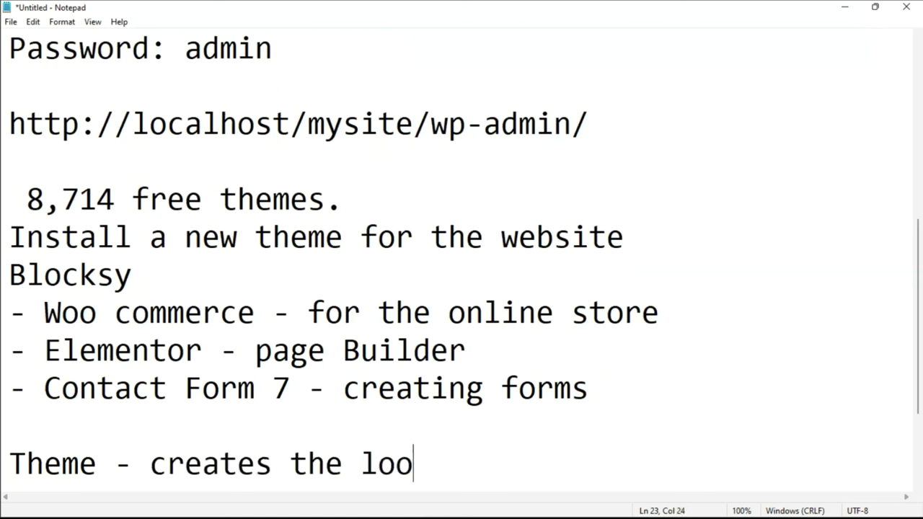
type("k and fe")
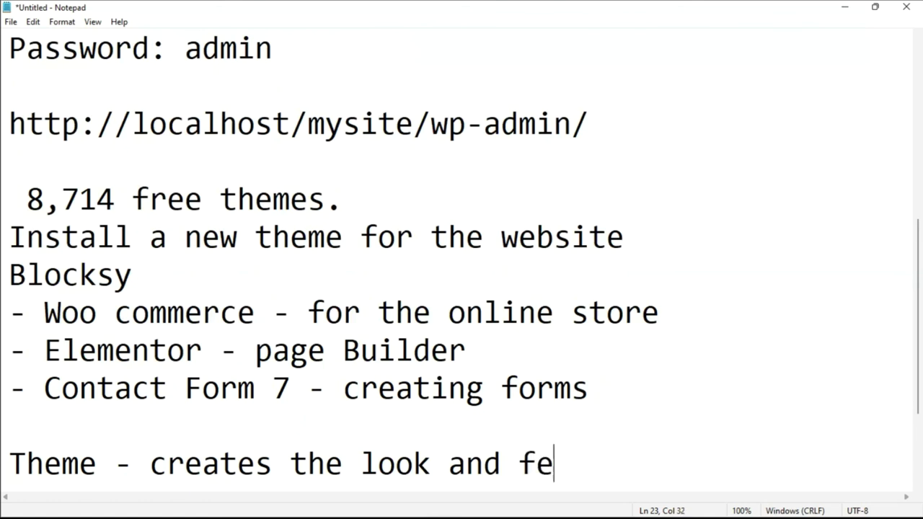
type("el of ")
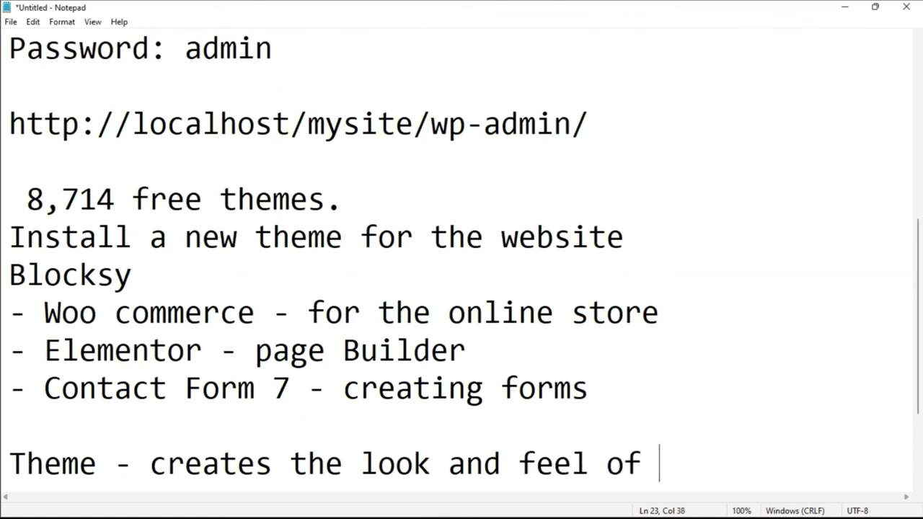
type("our wordpress")
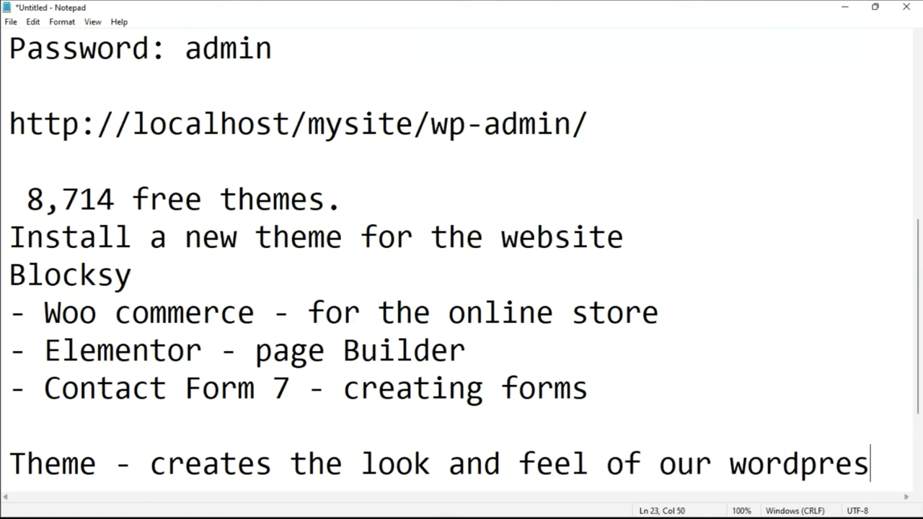
key("Return")
type("site")
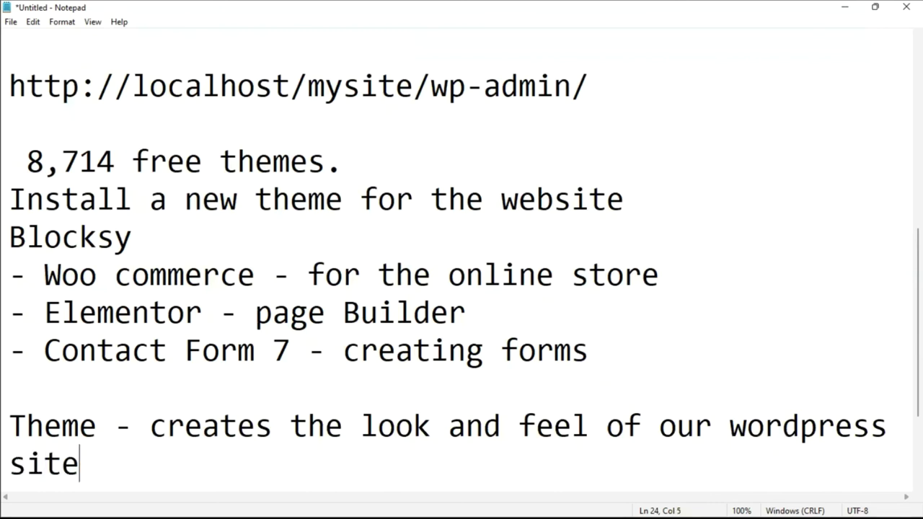
- Add the line 'plugins - adds functionalities to our website'
key("Return")
type("pluginds")
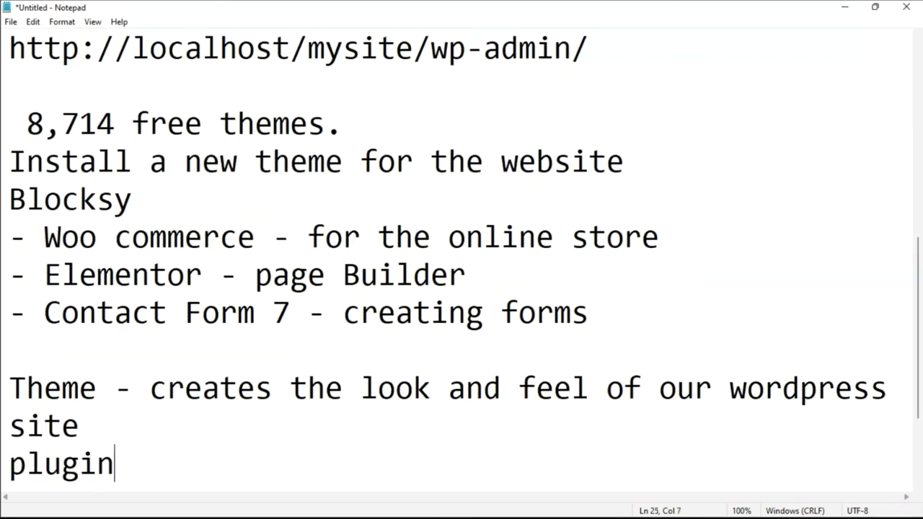
key("BackSpace")
key("BackSpace")
type("s - a")
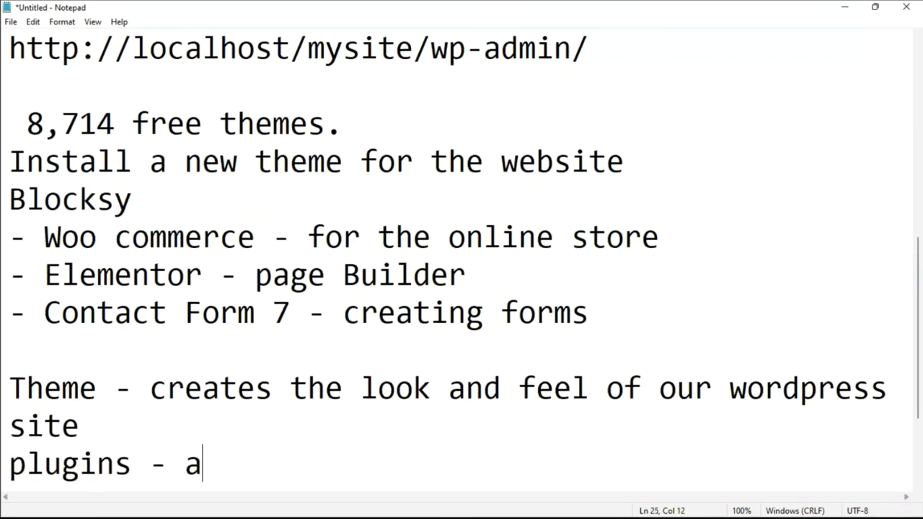
type("dds funct")
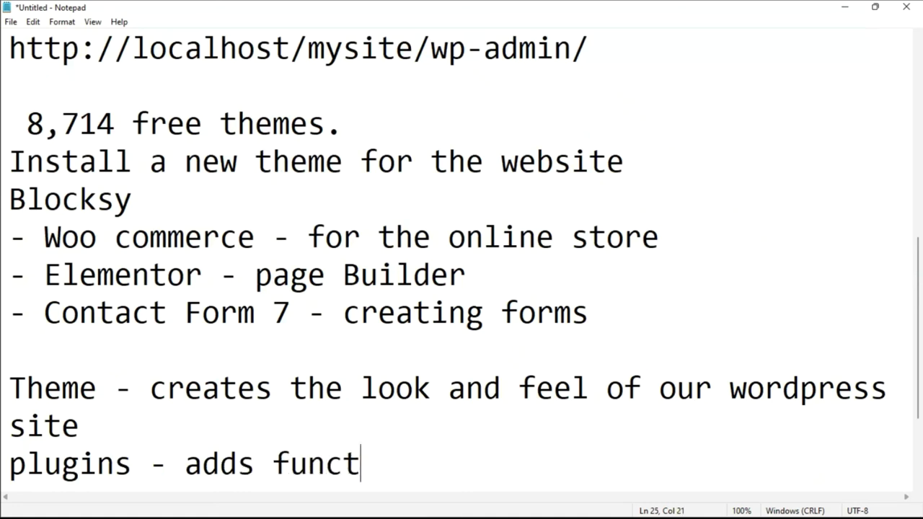
type("ionalitie")
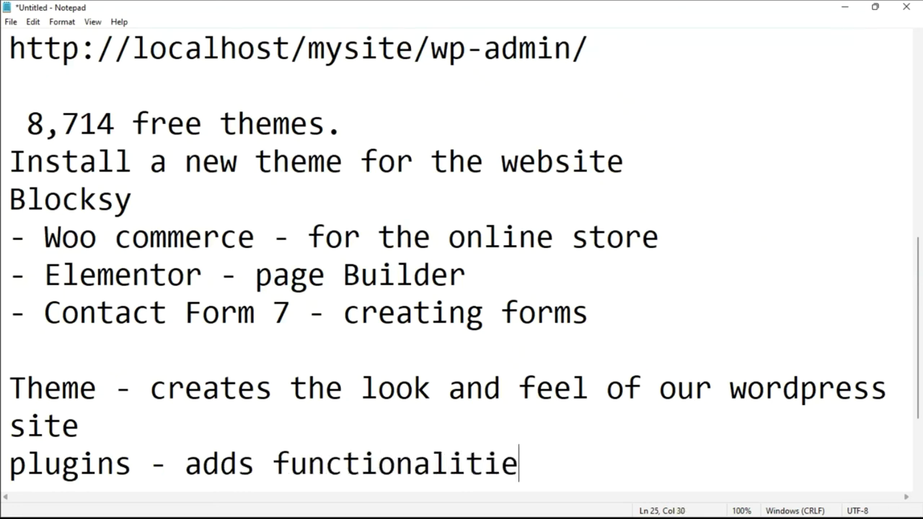
type("s to ")
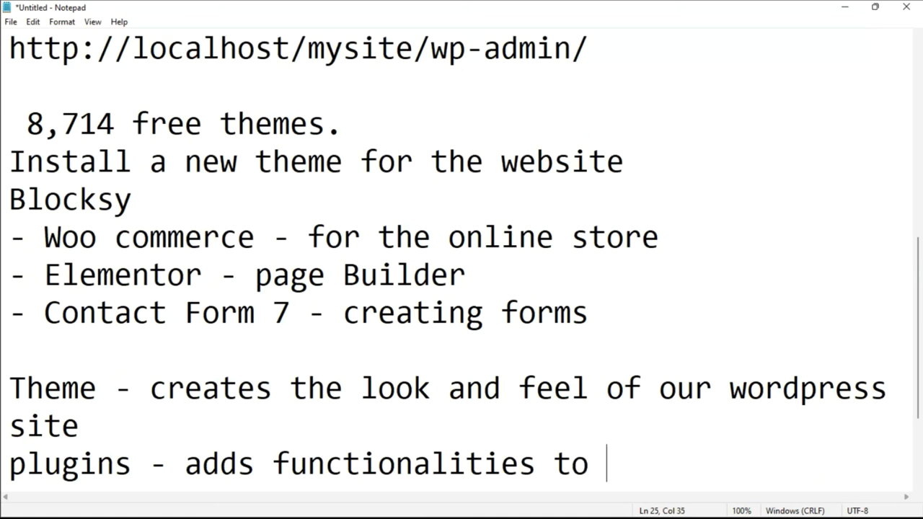
type("our website")
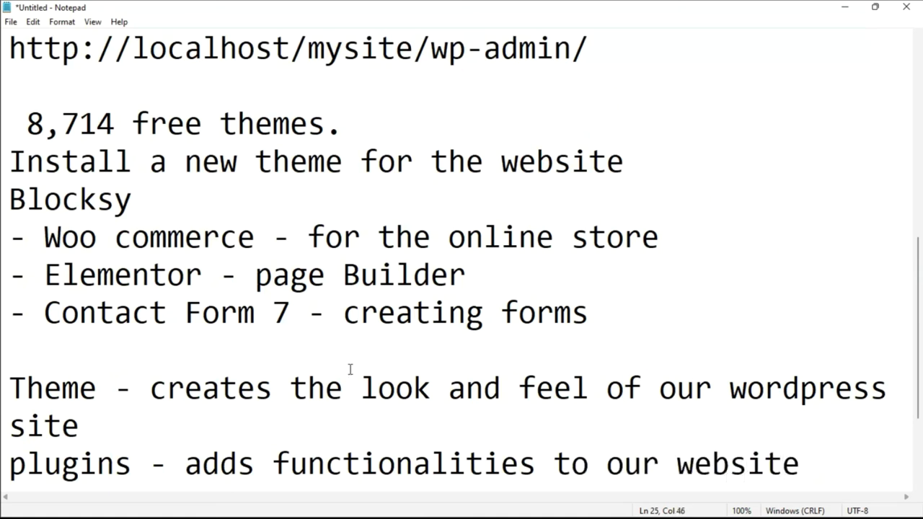
key("Return")
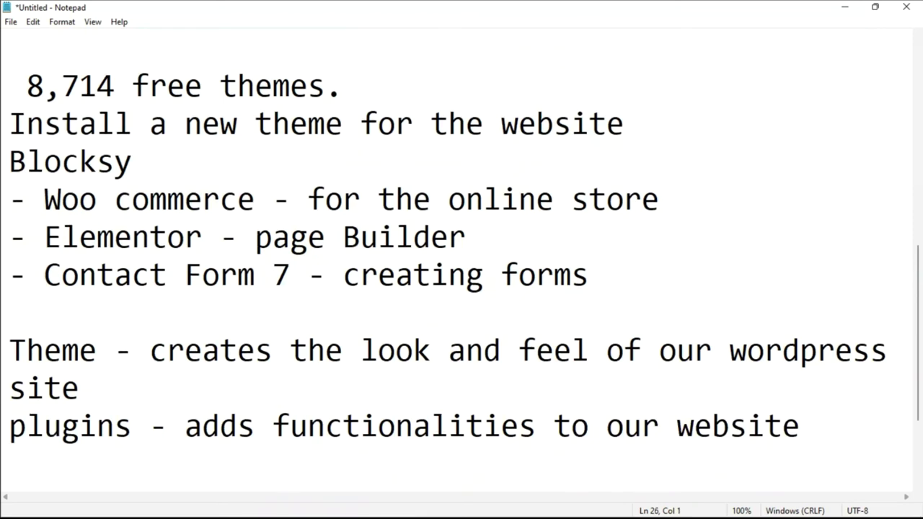
- Type '58,849 plugins in the wordpress repository' and start a new line below
type("58")
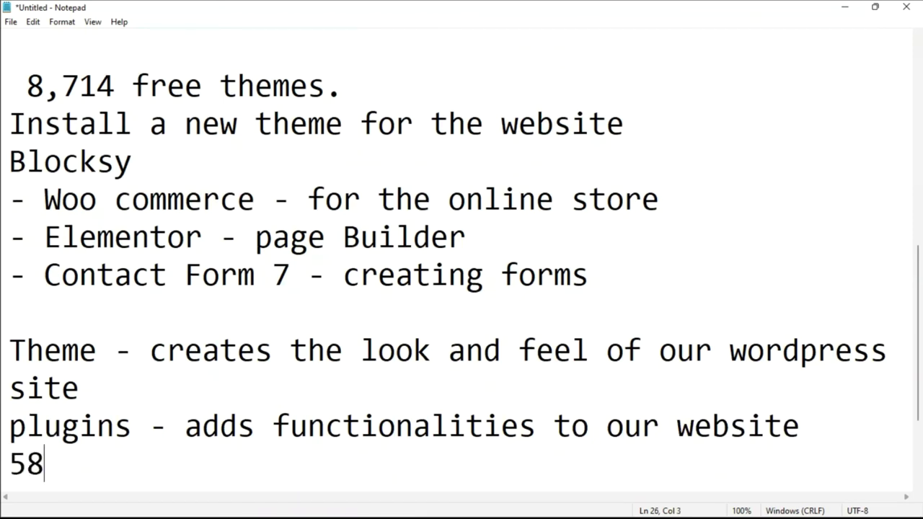
type(",4")
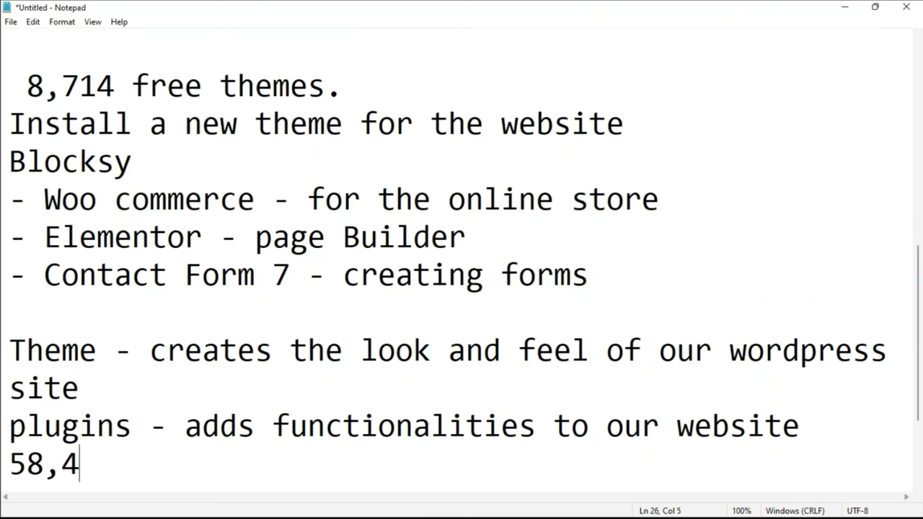
key("BackSpace")
type("849 pludsi")
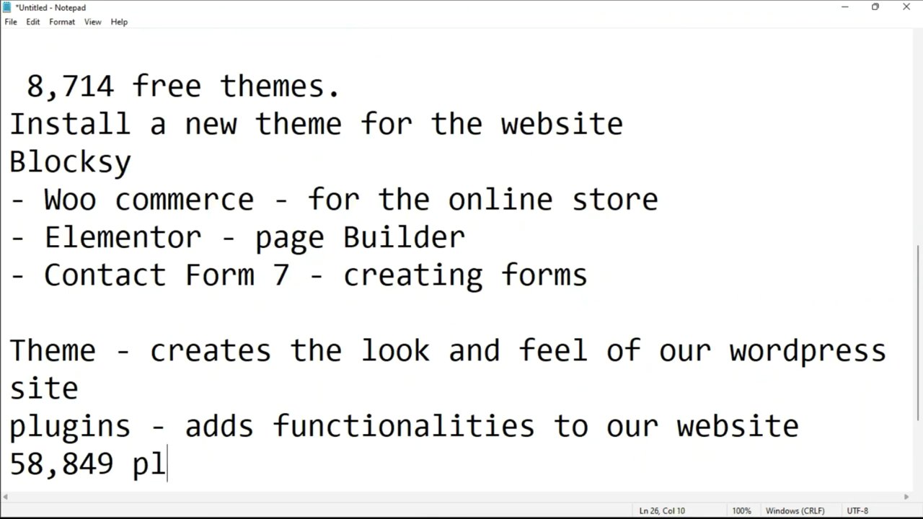
key("BackSpace")
key("BackSpace")
key("BackSpace")
type("gind i")
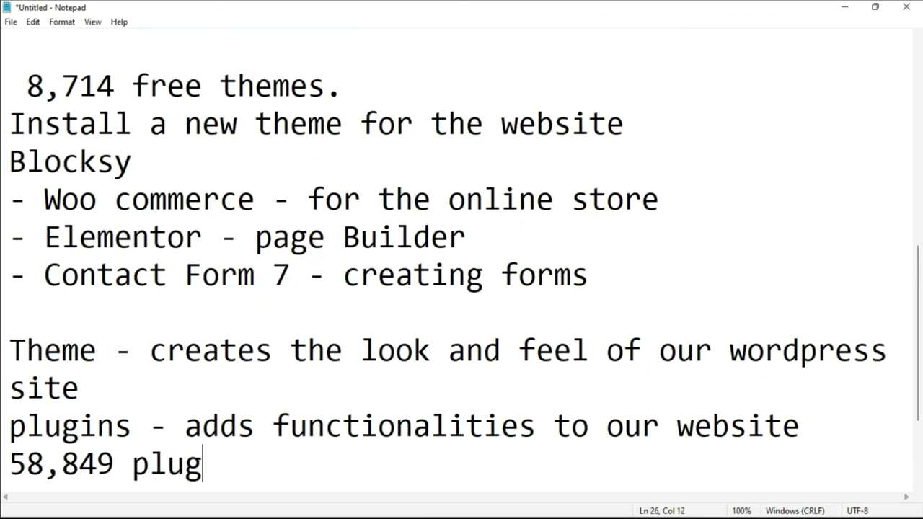
key("BackSpace")
key("BackSpace")
key("BackSpace")
type("s ")
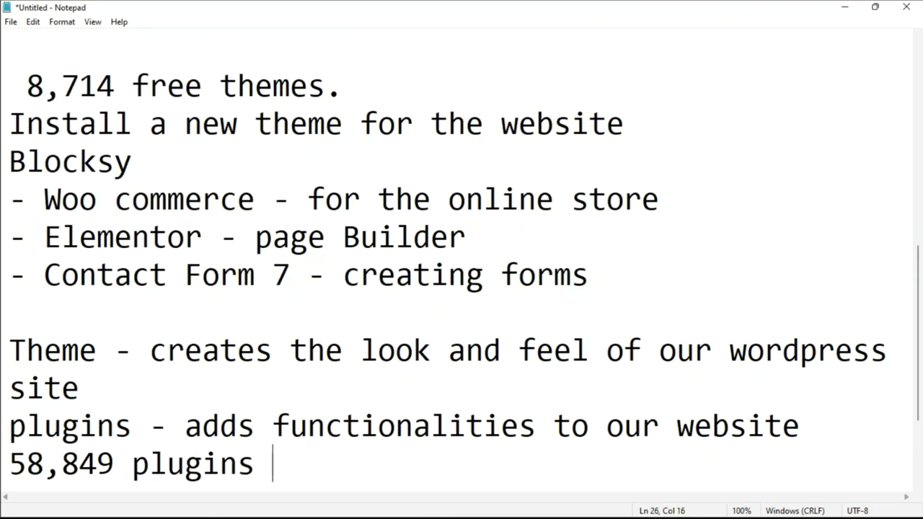
type("in t")
type("wor")
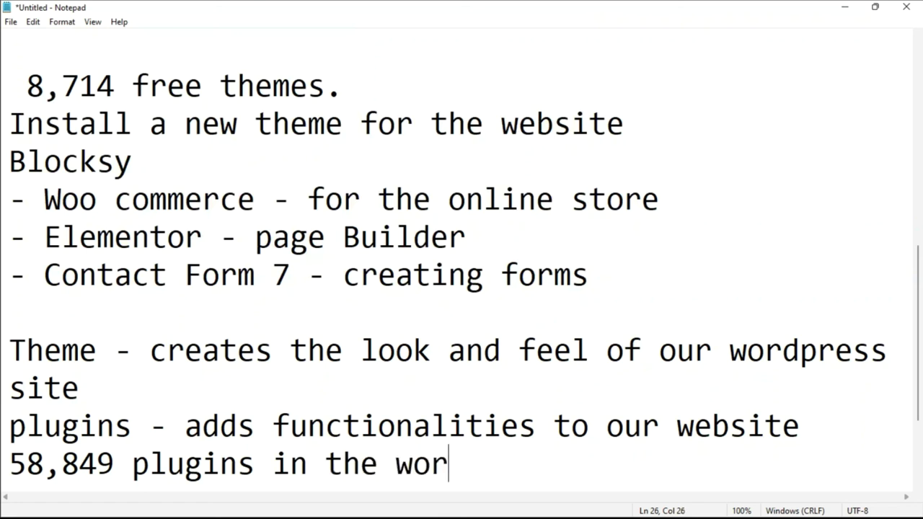
type("dpress repository")
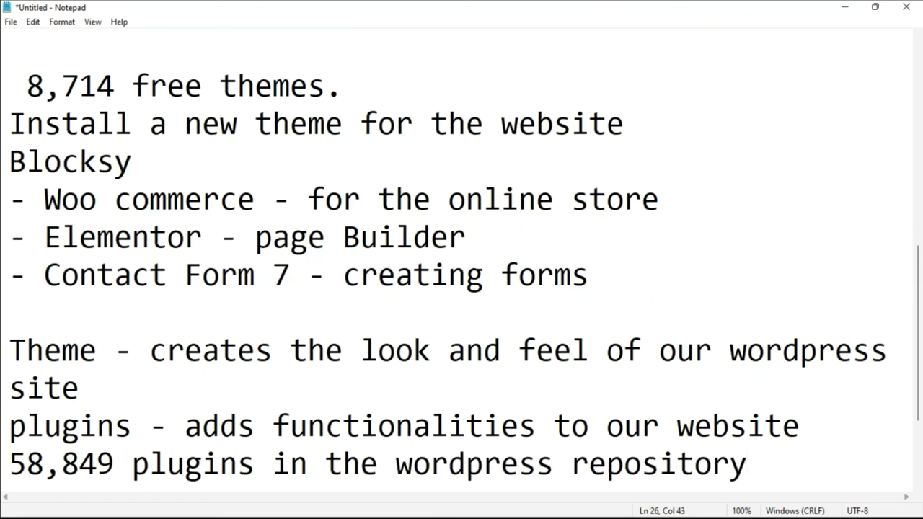
key("Return")
key("Return")
key("Return")
key("Return")
key("Return")
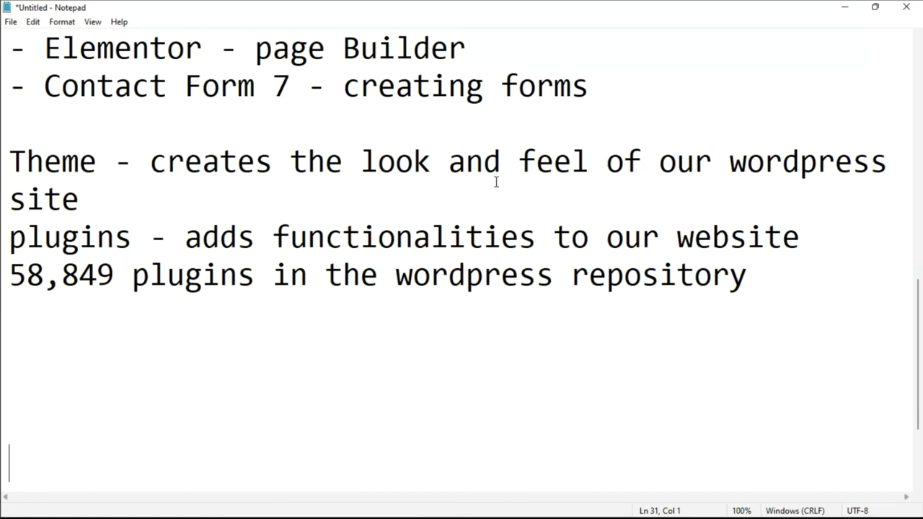
scroll(453, 200, "up", 3)
scroll(453, 201, "down", 4)
scroll(453, 200, "up", 7)
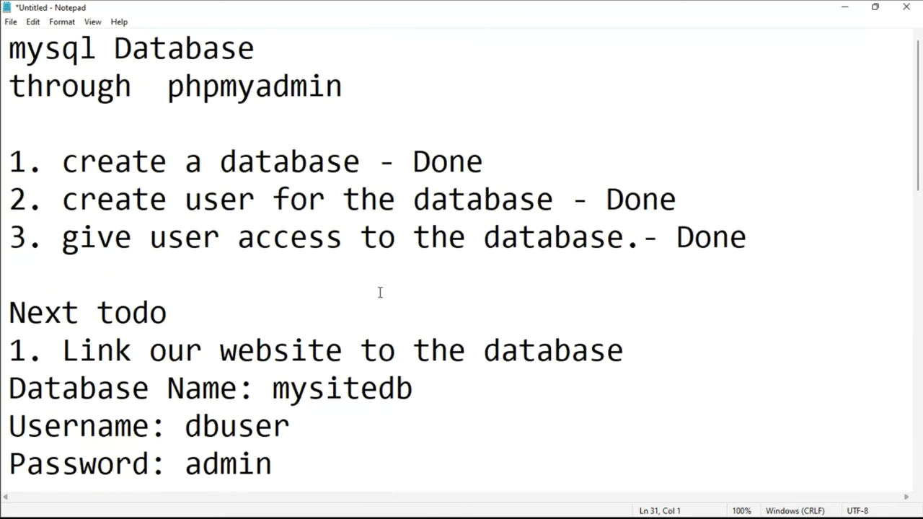
scroll(380, 290, "down", 3)
scroll(377, 294, "up", 1)
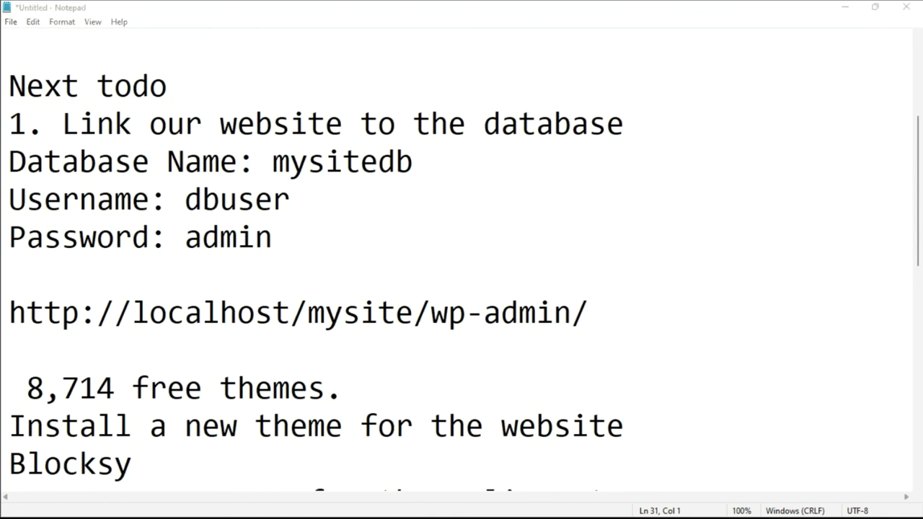
left_click_drag(631, 326, 14, 326)
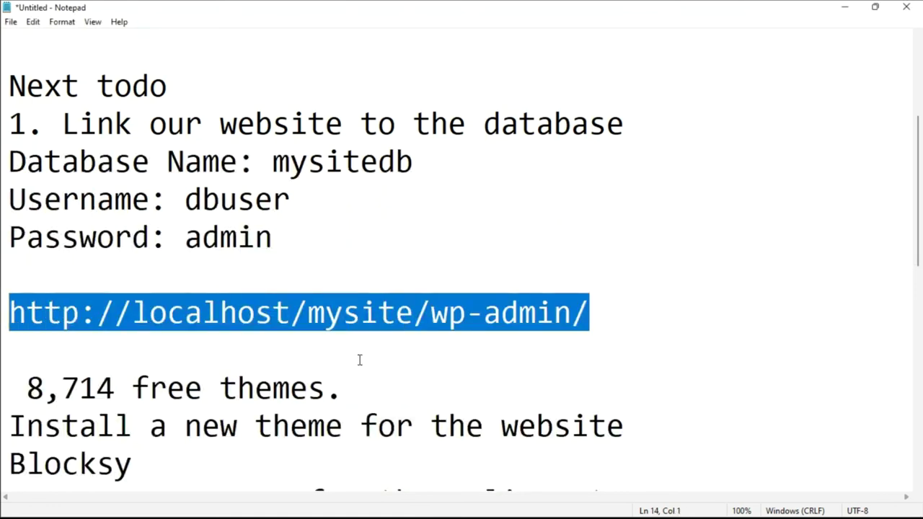
left_click(338, 318)
left_click_drag(316, 318, 412, 318)
left_click(413, 318)
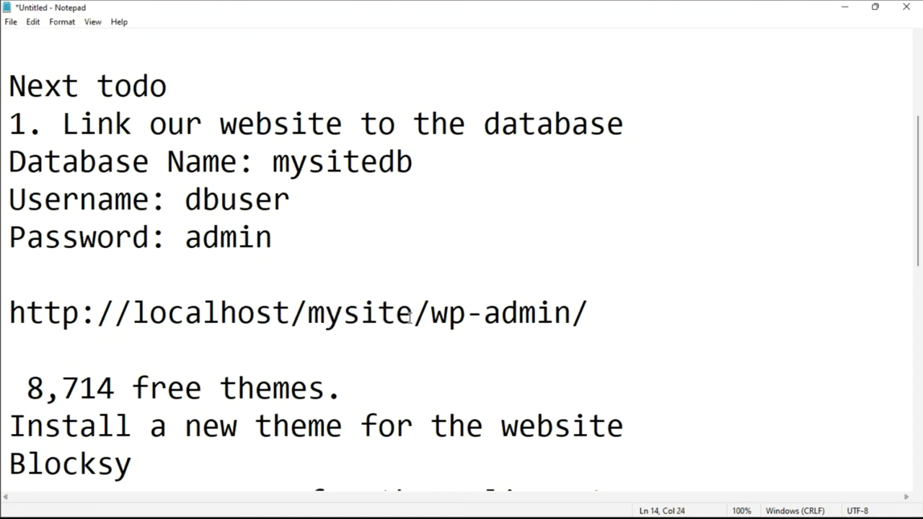
mouse_move(413, 318)
left_mouse_down()
mouse_move(308, 318)
mouse_move(411, 313)
left_mouse_up()
left_click(310, 317)
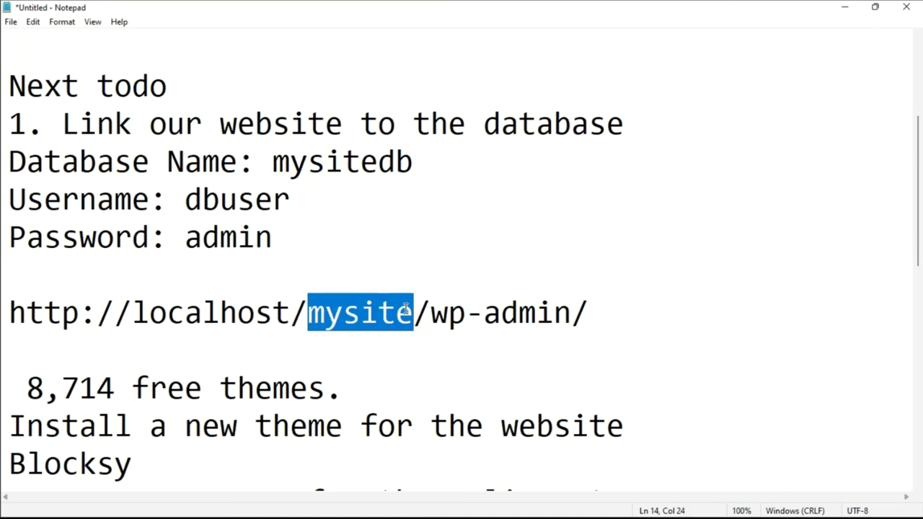
scroll(230, 353, "down", 2)
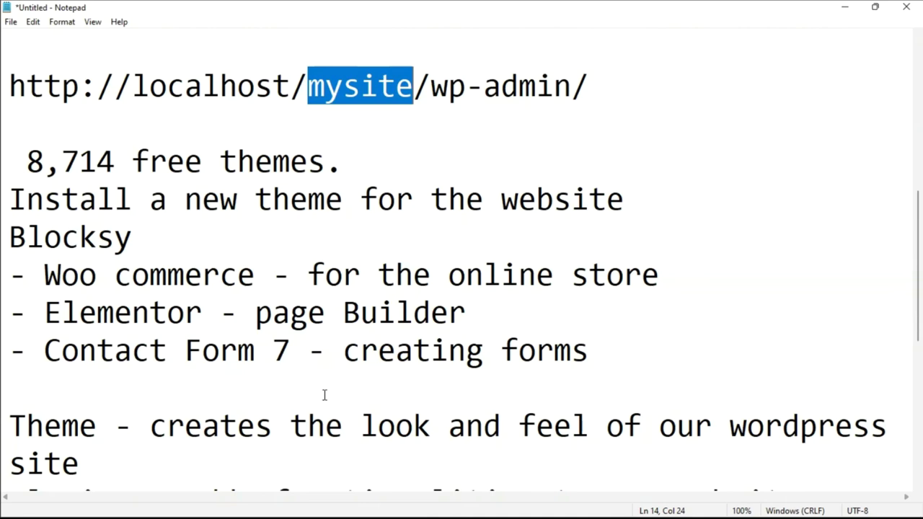
scroll(324, 395, "down", 2)
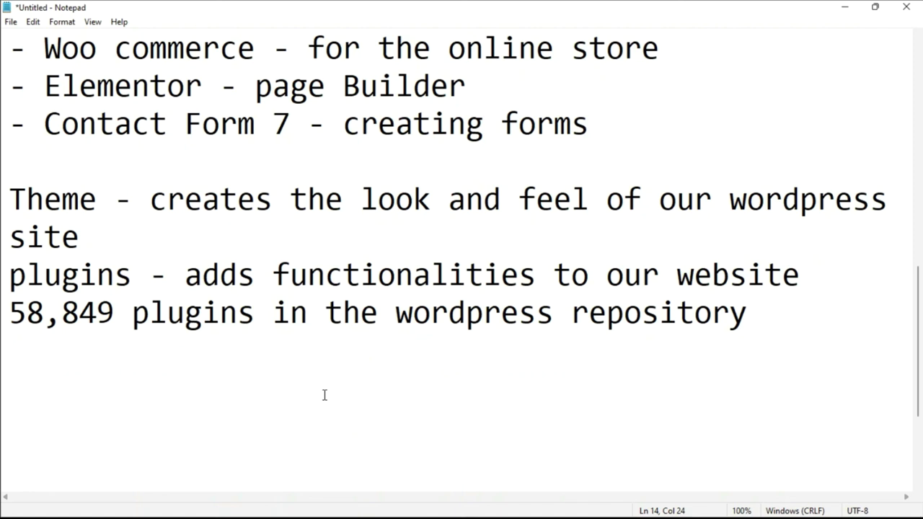
left_click(784, 328)
- Add a blank line below the repository note
key("Return")
key("Return")
key("Return")
key("Return")
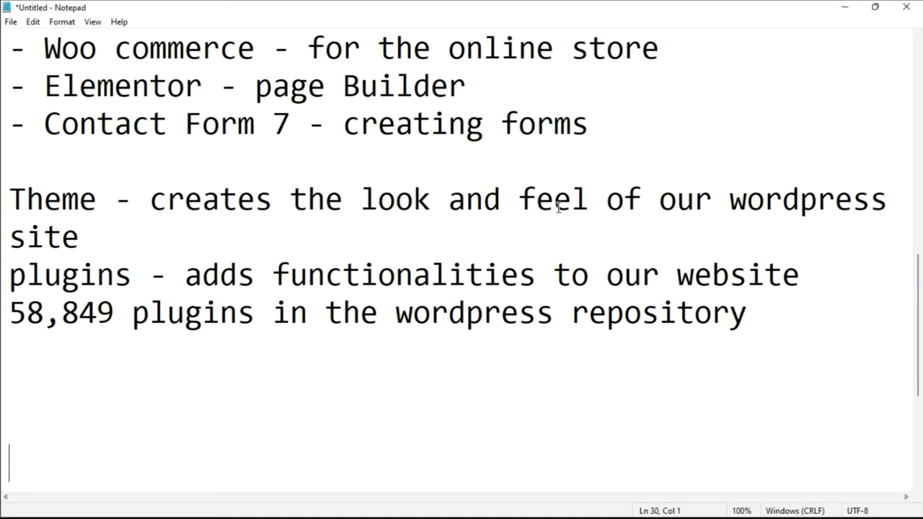